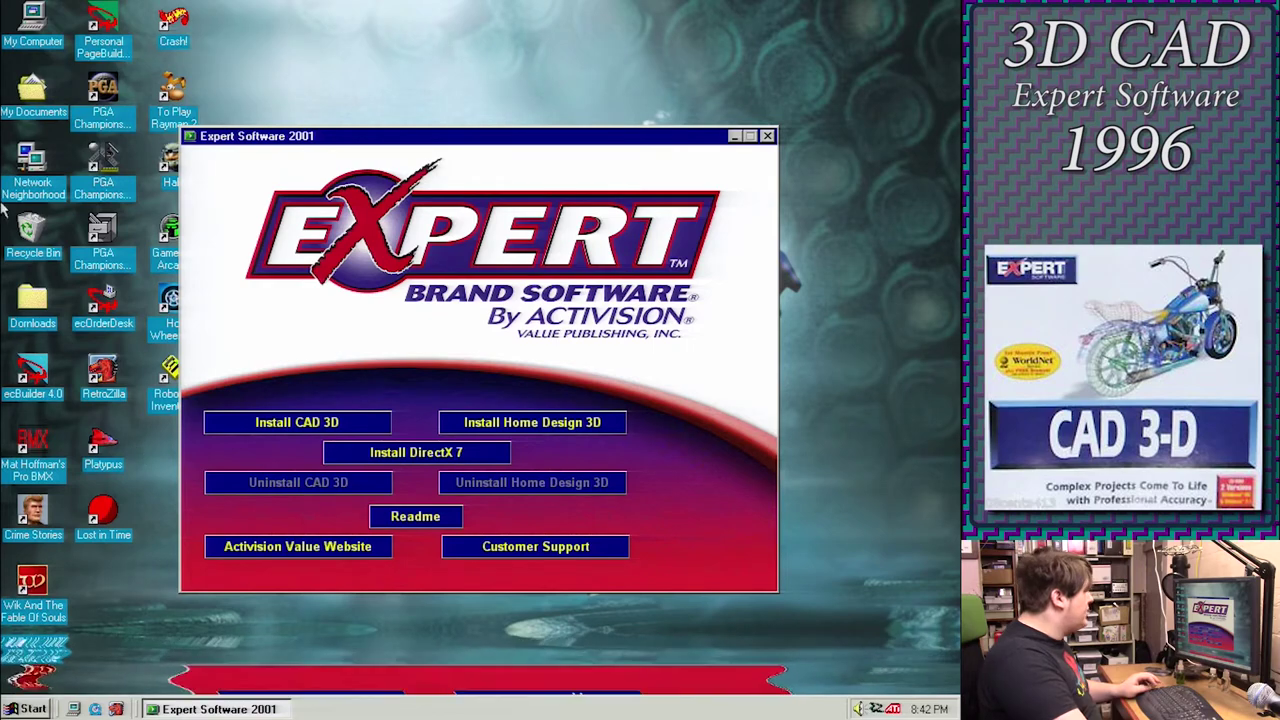
Look inside the CAD 3-D folder in C:\apps, check its properties and return to the parent folder
{"action": "key", "text": "super+r"}
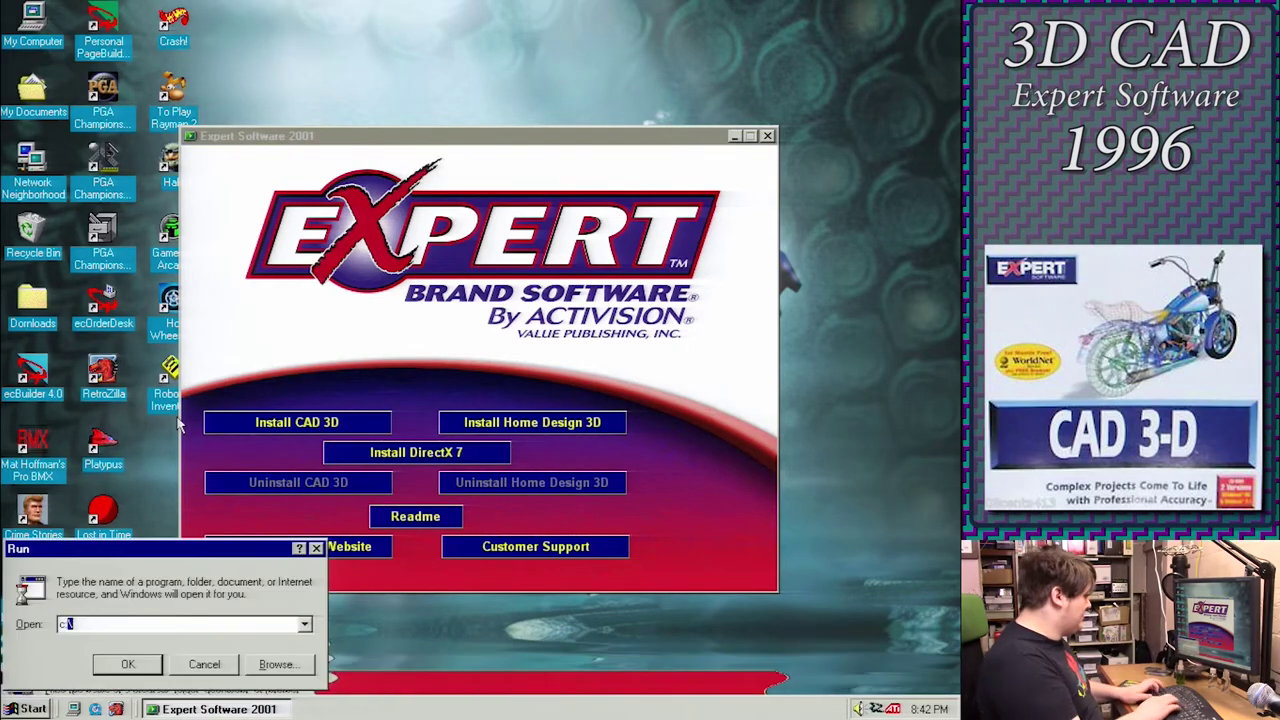
{"action": "type", "text": "c:\\apps"}
{"action": "key", "text": "Return"}
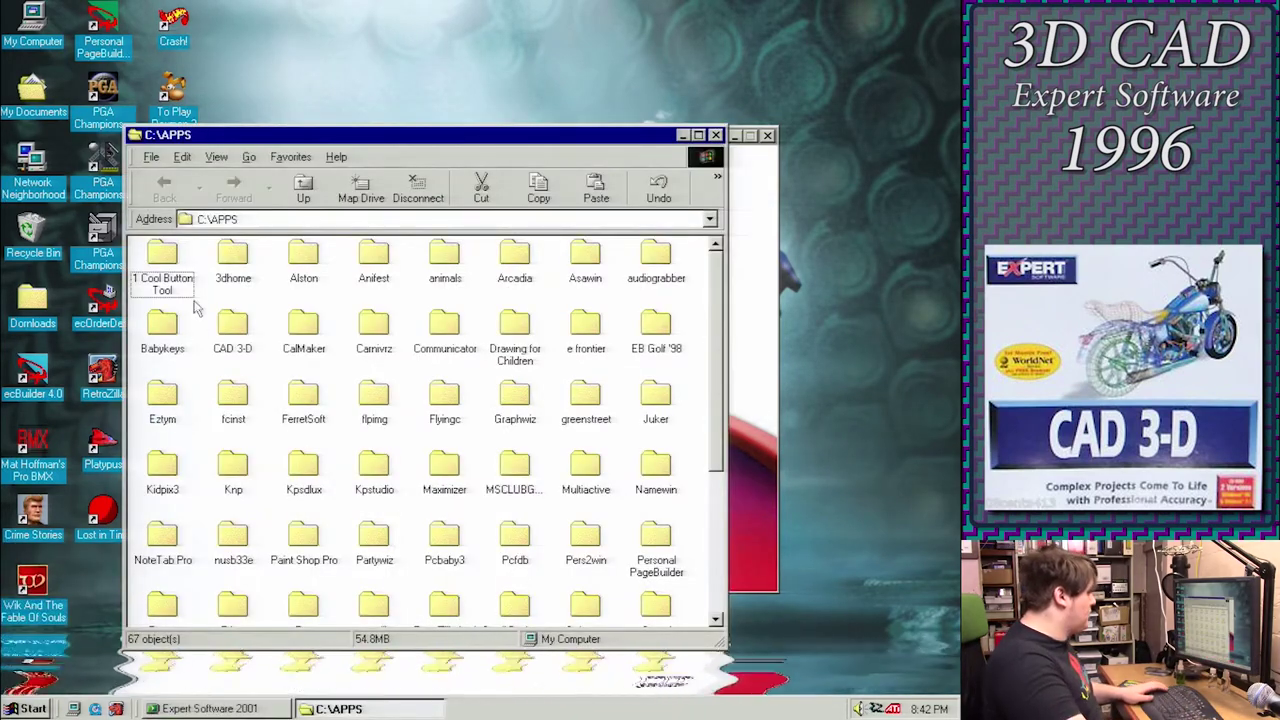
{"action": "double_click", "coordinate": [232, 330]}
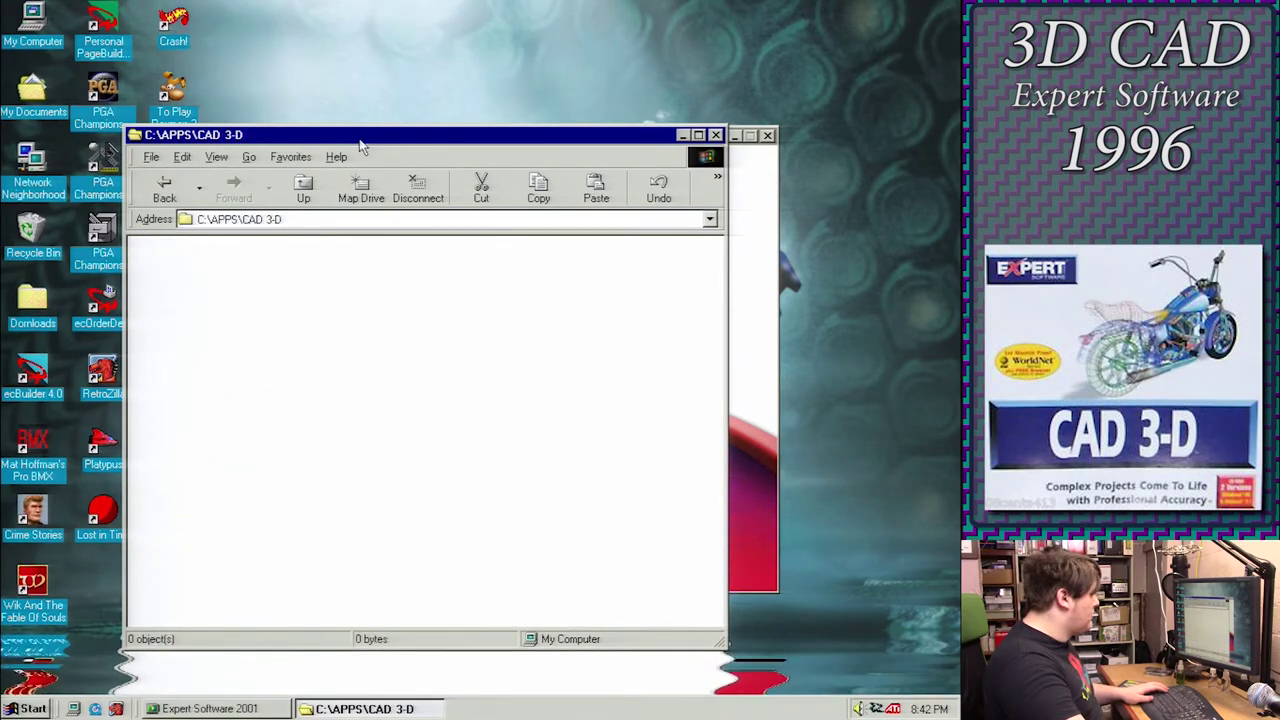
{"action": "left_click_drag", "start_coordinate": [362, 145], "coordinate": [557, 113]}
{"action": "right_click", "coordinate": [514, 293]}
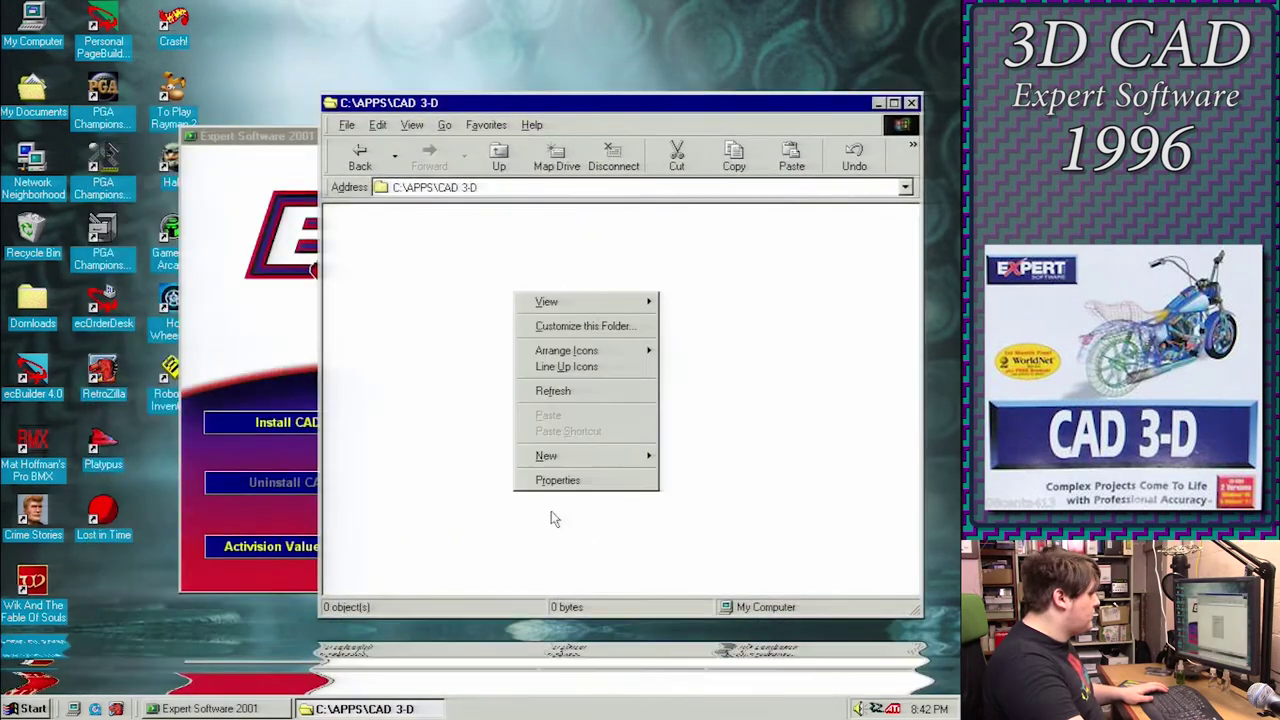
{"action": "left_click", "coordinate": [557, 481]}
{"action": "left_click", "coordinate": [368, 532]}
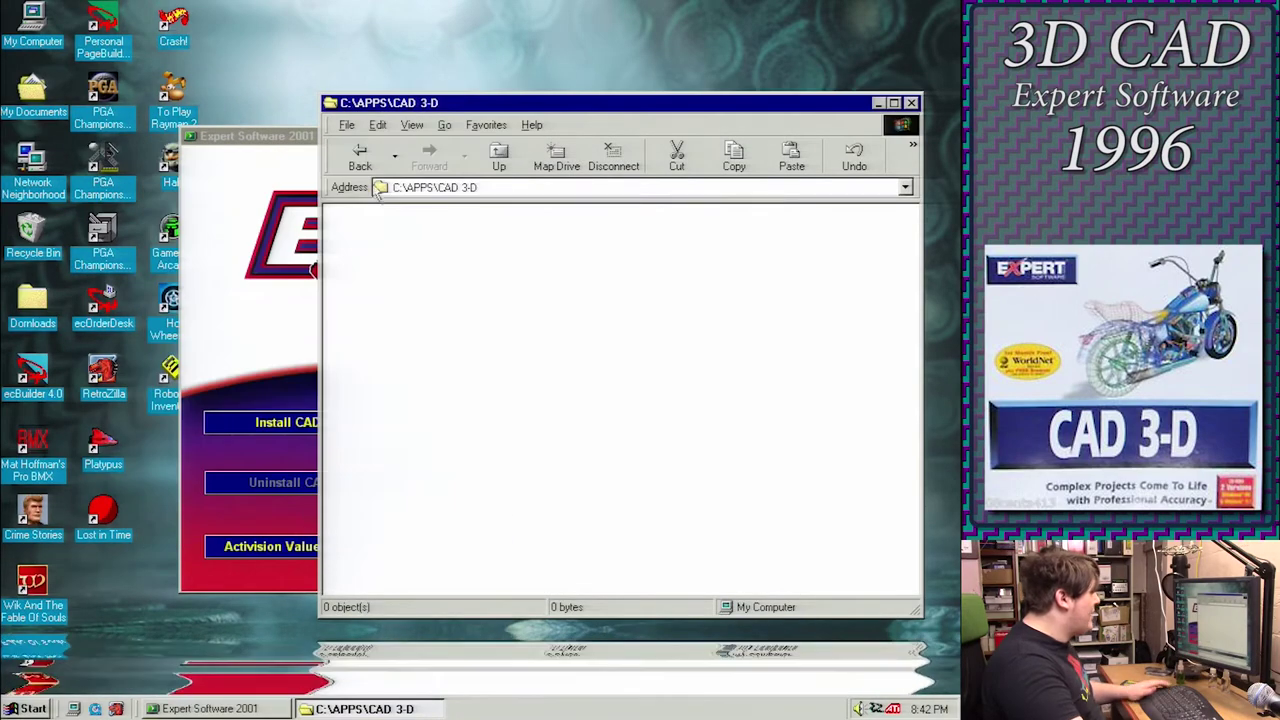
{"action": "left_click", "coordinate": [364, 158]}
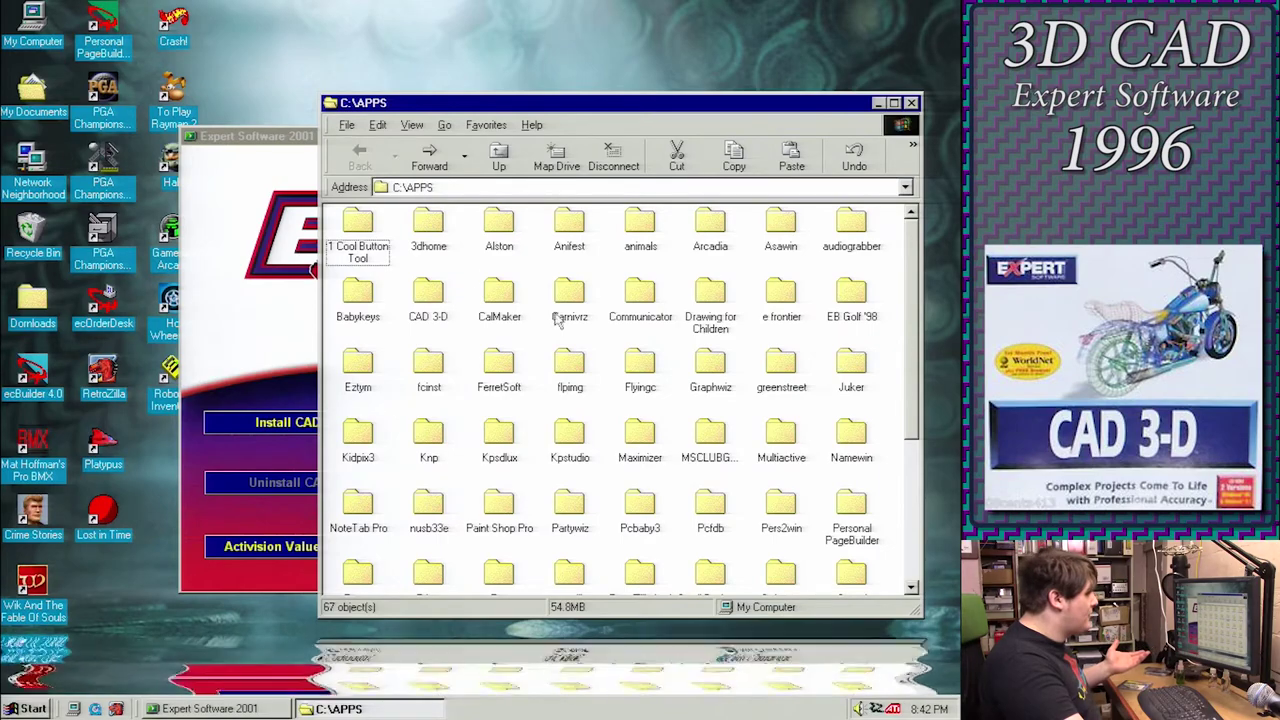
Launch x3dcad.exe from C:\Program Files\Expert Software\CAD 3-D and dismiss the startup message
{"action": "left_click", "coordinate": [498, 156]}
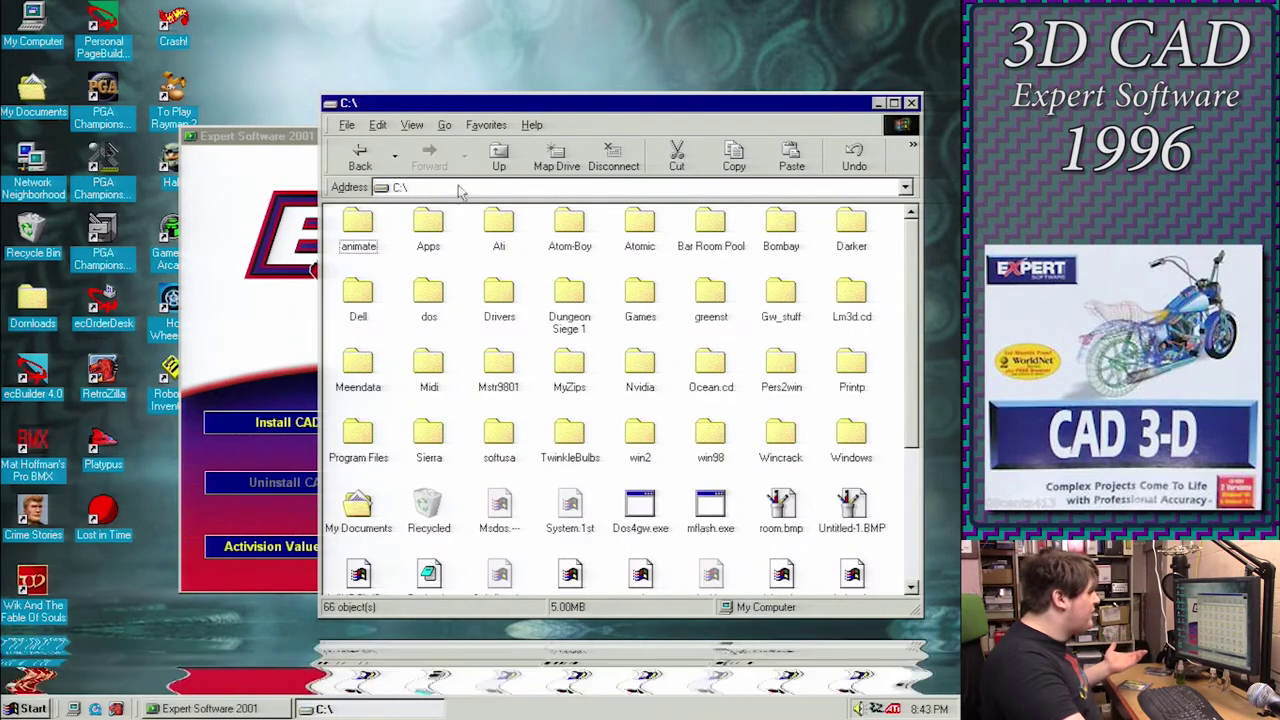
{"action": "double_click", "coordinate": [359, 435]}
{"action": "double_click", "coordinate": [677, 365]}
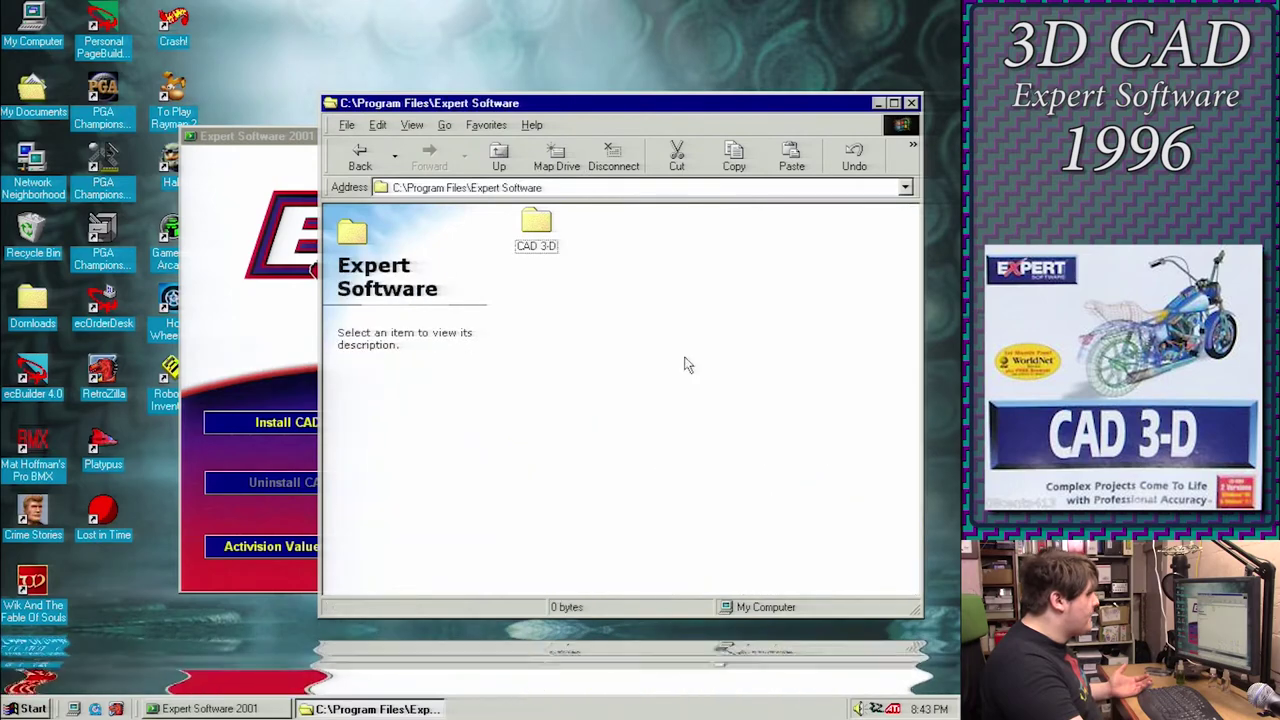
{"action": "double_click", "coordinate": [537, 230]}
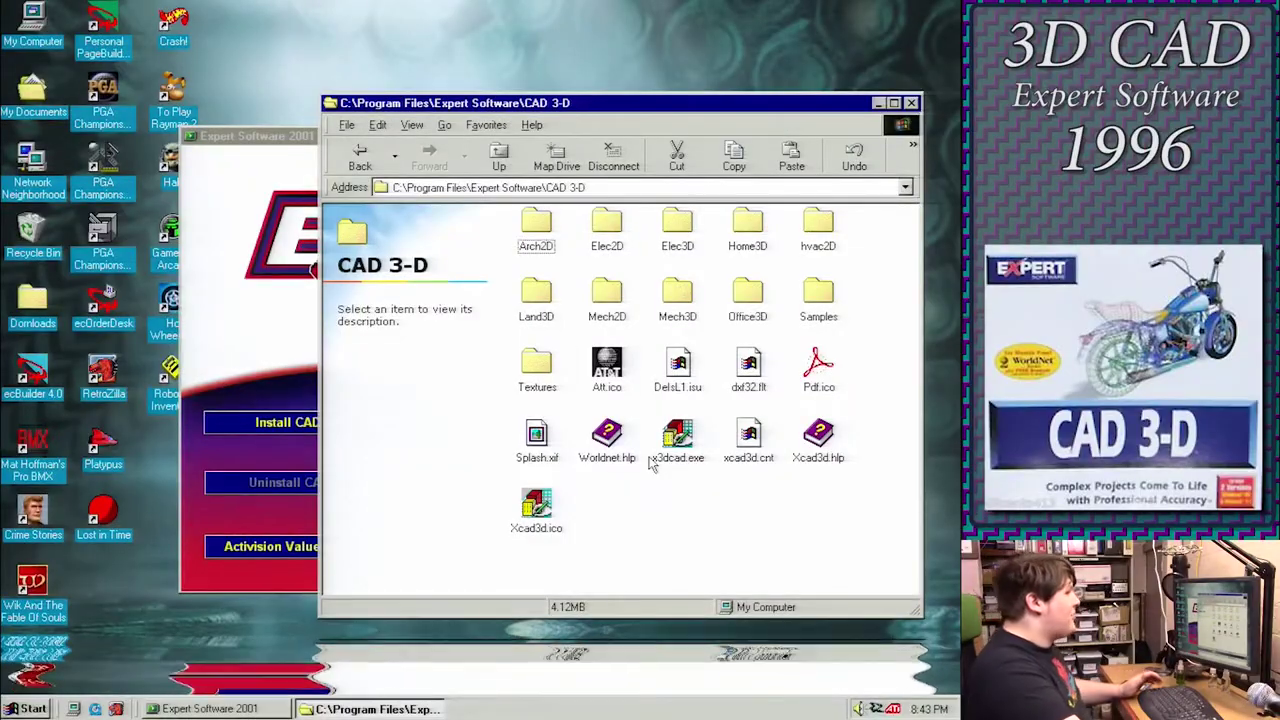
{"action": "double_click", "coordinate": [660, 456]}
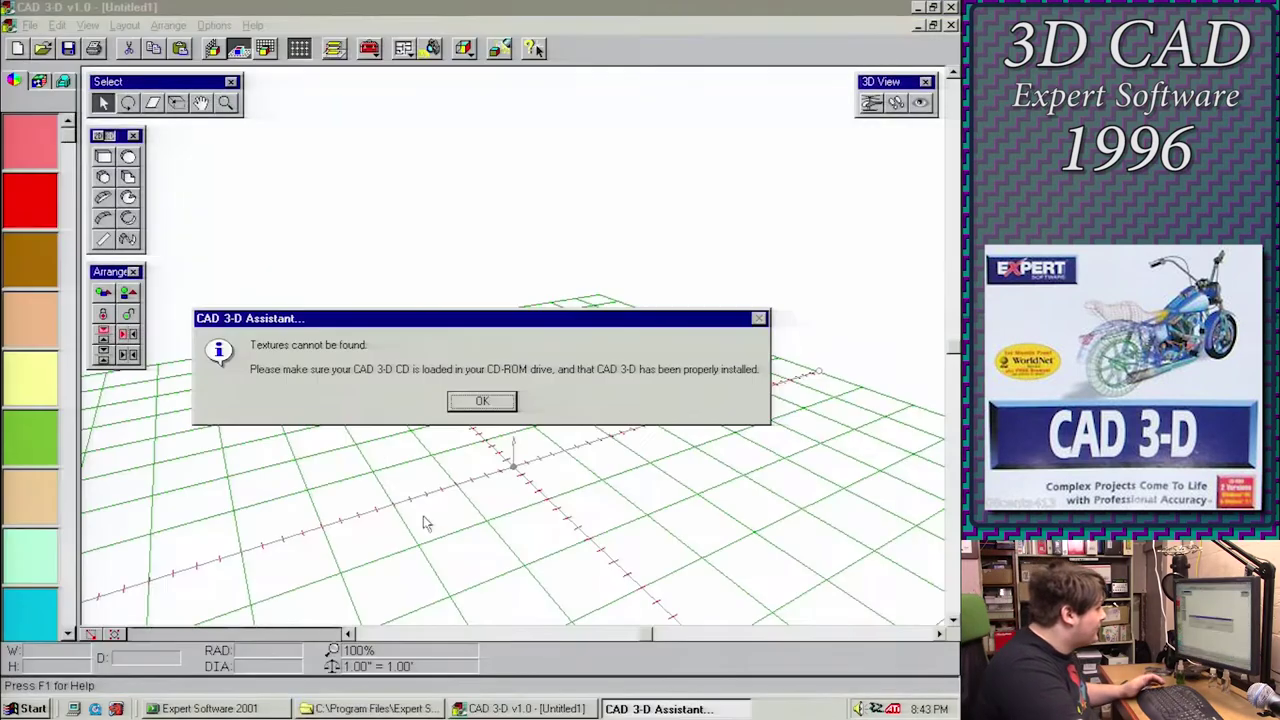
{"action": "left_click", "coordinate": [483, 402]}
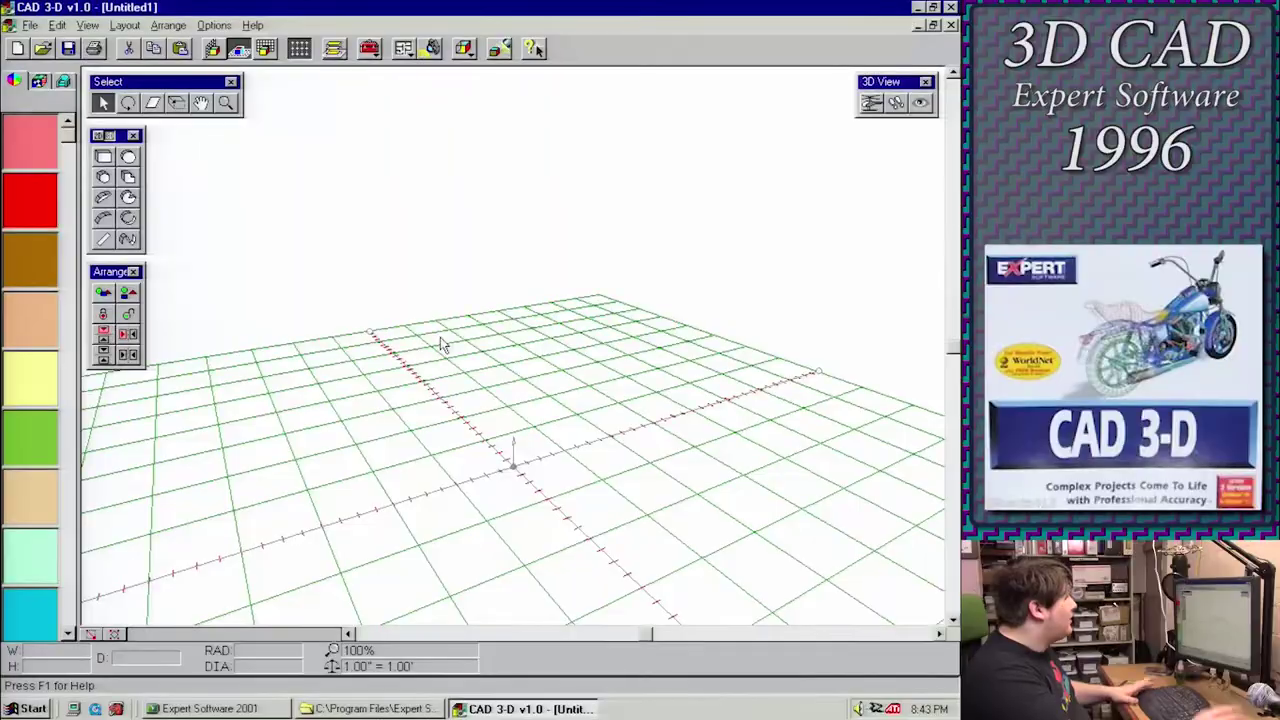
Switch the drawing to the 2D Front View and look through the other 2D views and display styles
{"action": "right_click", "coordinate": [530, 352]}
{"action": "left_click", "coordinate": [590, 343]}
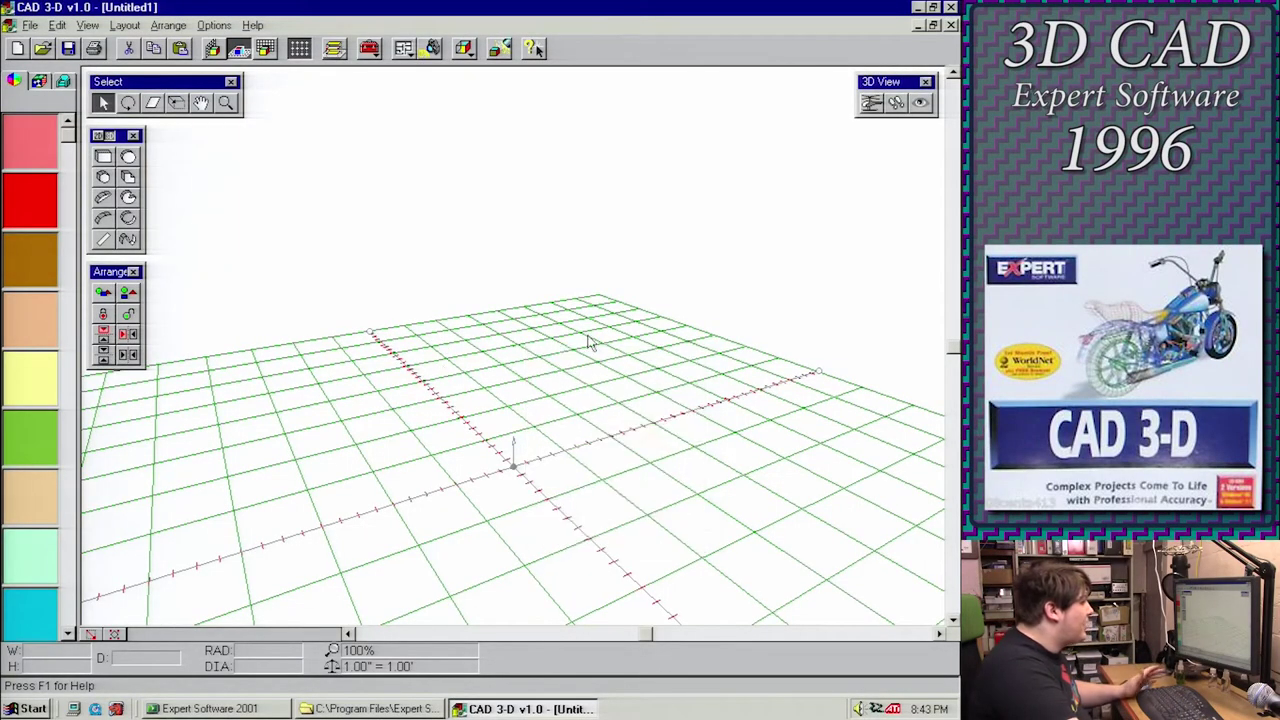
{"action": "left_click", "coordinate": [404, 50]}
{"action": "left_click", "coordinate": [427, 79]}
{"action": "left_click", "coordinate": [406, 50]}
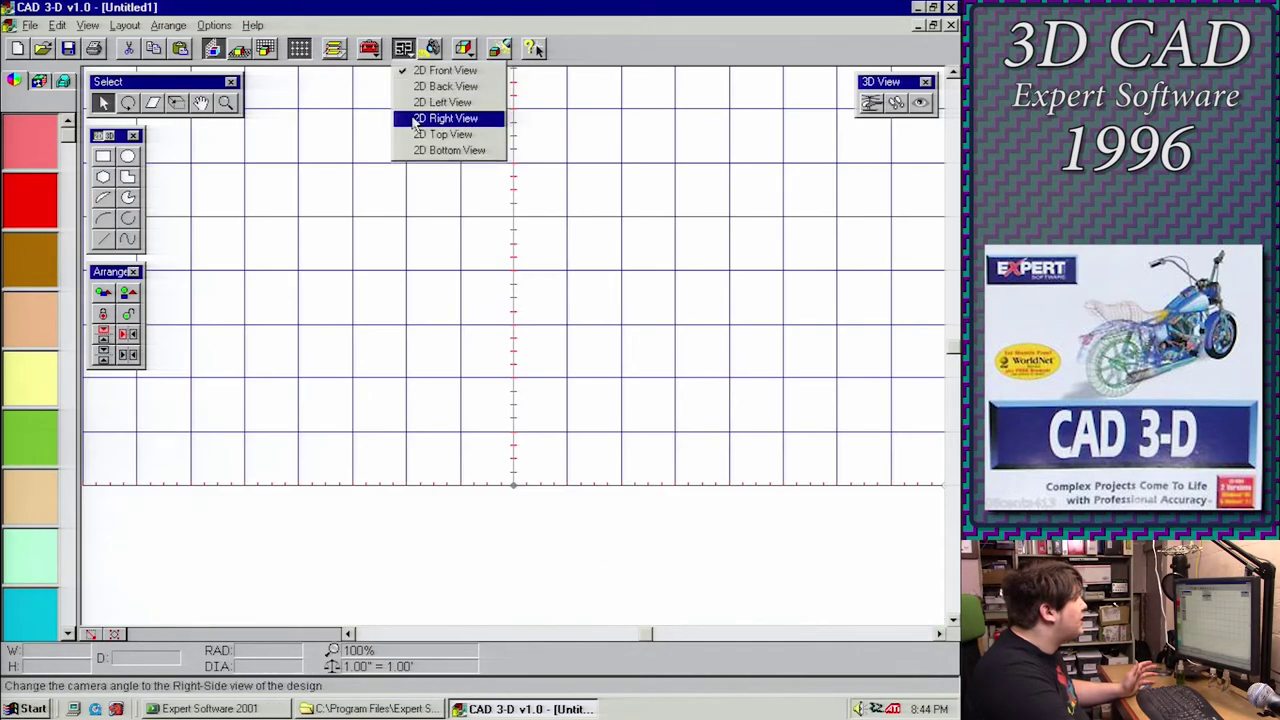
{"action": "left_click", "coordinate": [432, 118]}
{"action": "left_click", "coordinate": [408, 50]}
{"action": "left_click", "coordinate": [440, 136]}
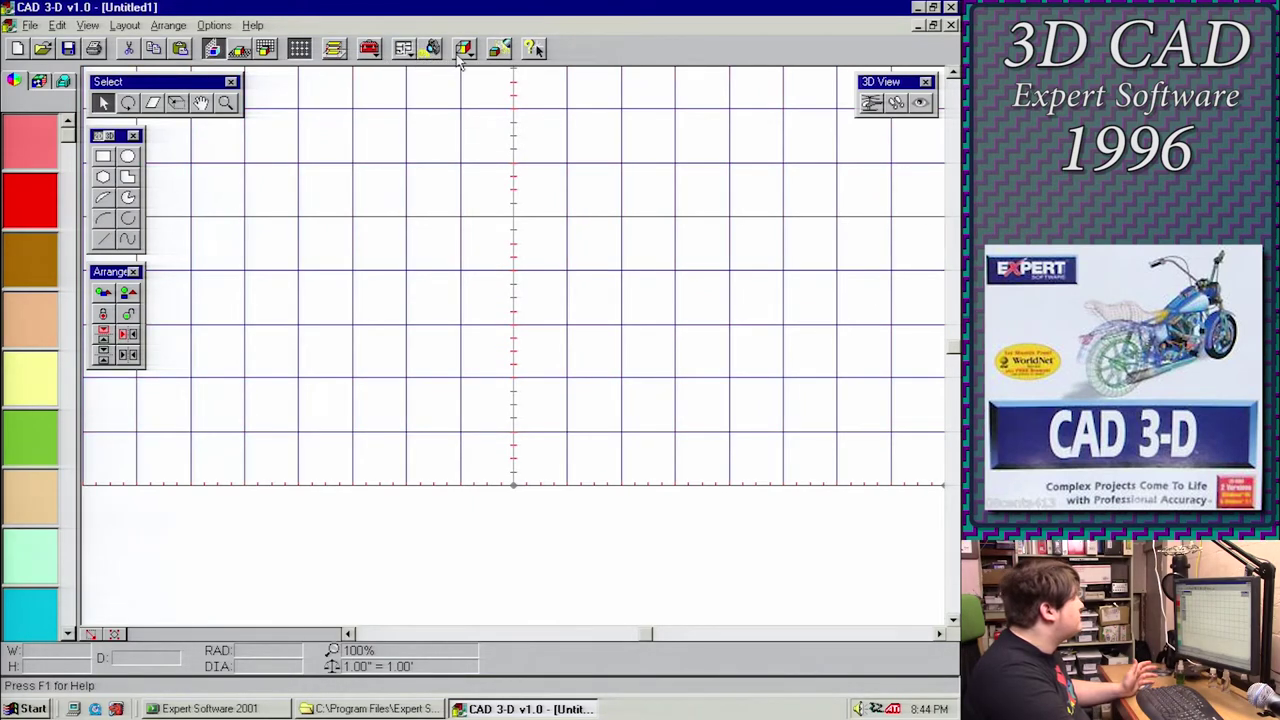
{"action": "left_click", "coordinate": [463, 50]}
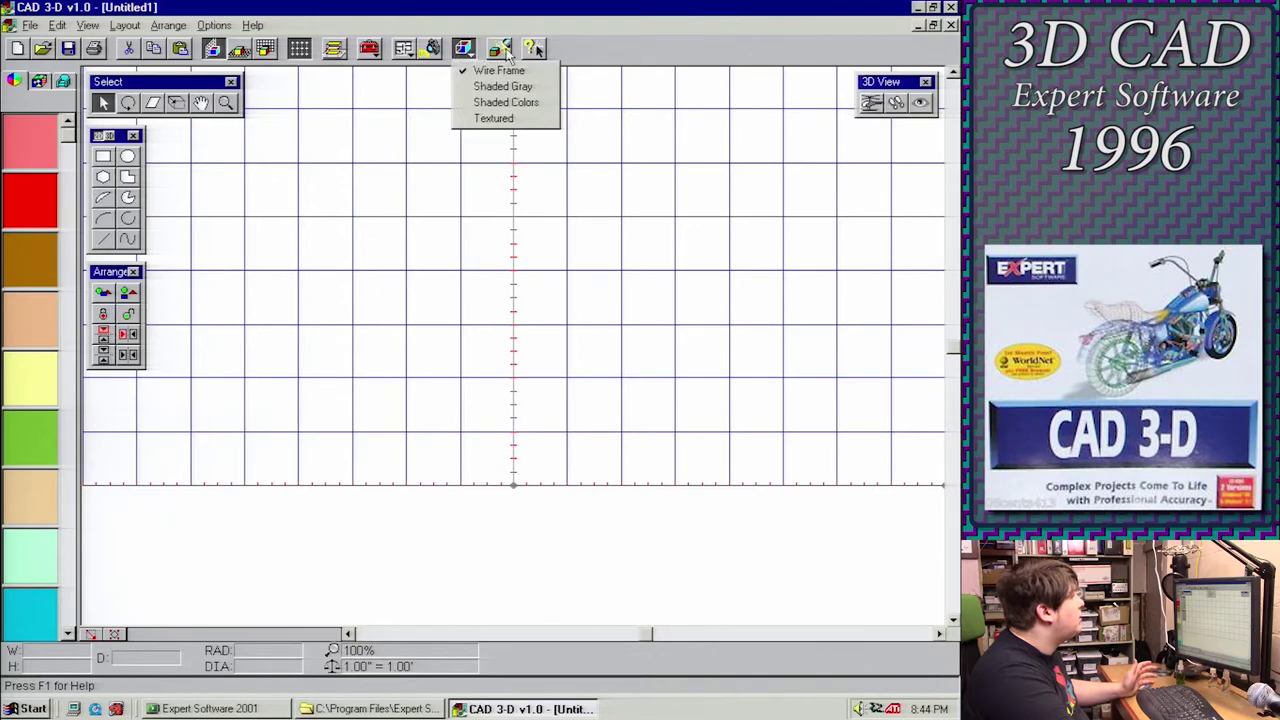
{"action": "left_click", "coordinate": [506, 55]}
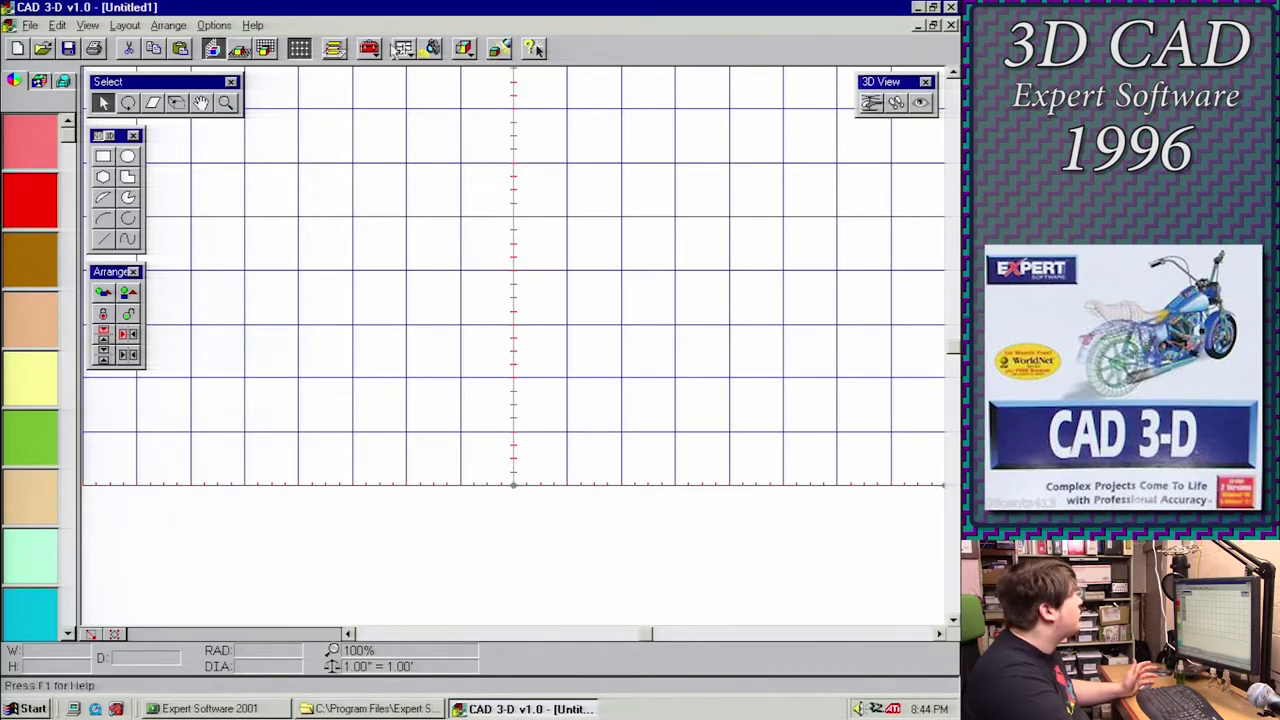
Change the camera angle to 3D Perspective
{"action": "left_click", "coordinate": [88, 25]}
{"action": "mouse_move", "coordinate": [133, 84]}
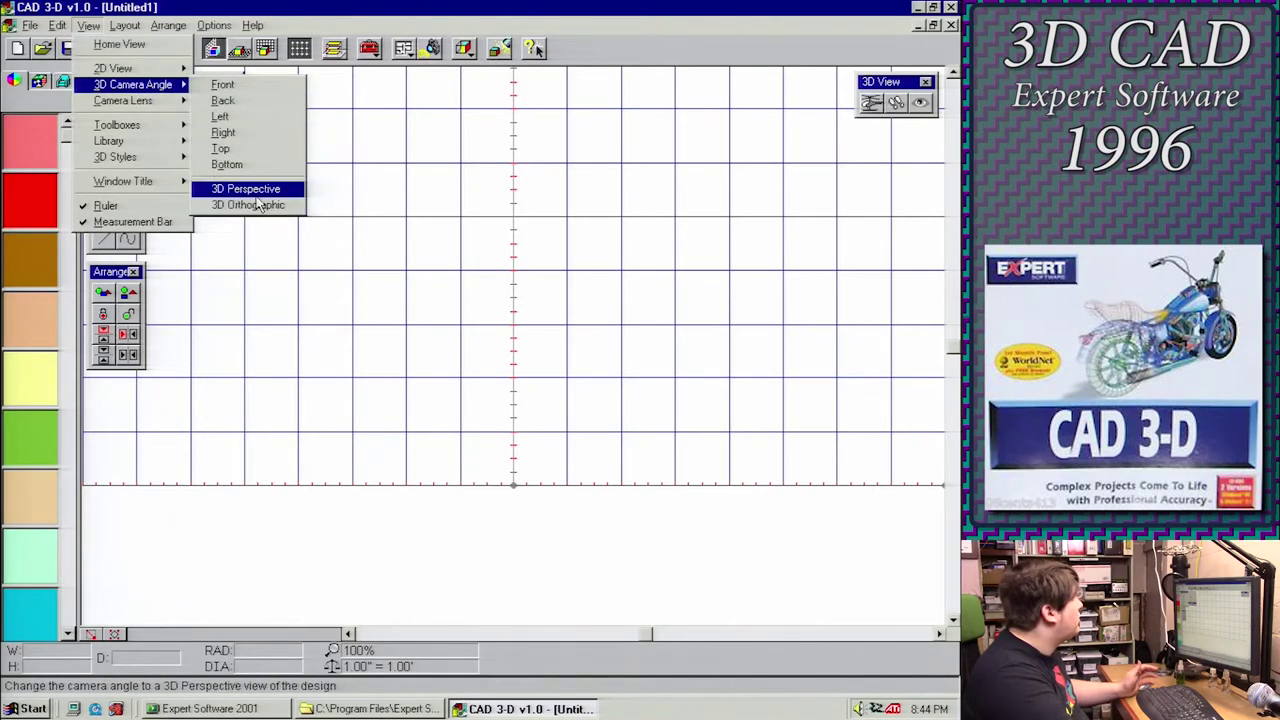
{"action": "left_click", "coordinate": [247, 189]}
{"action": "right_click", "coordinate": [544, 370]}
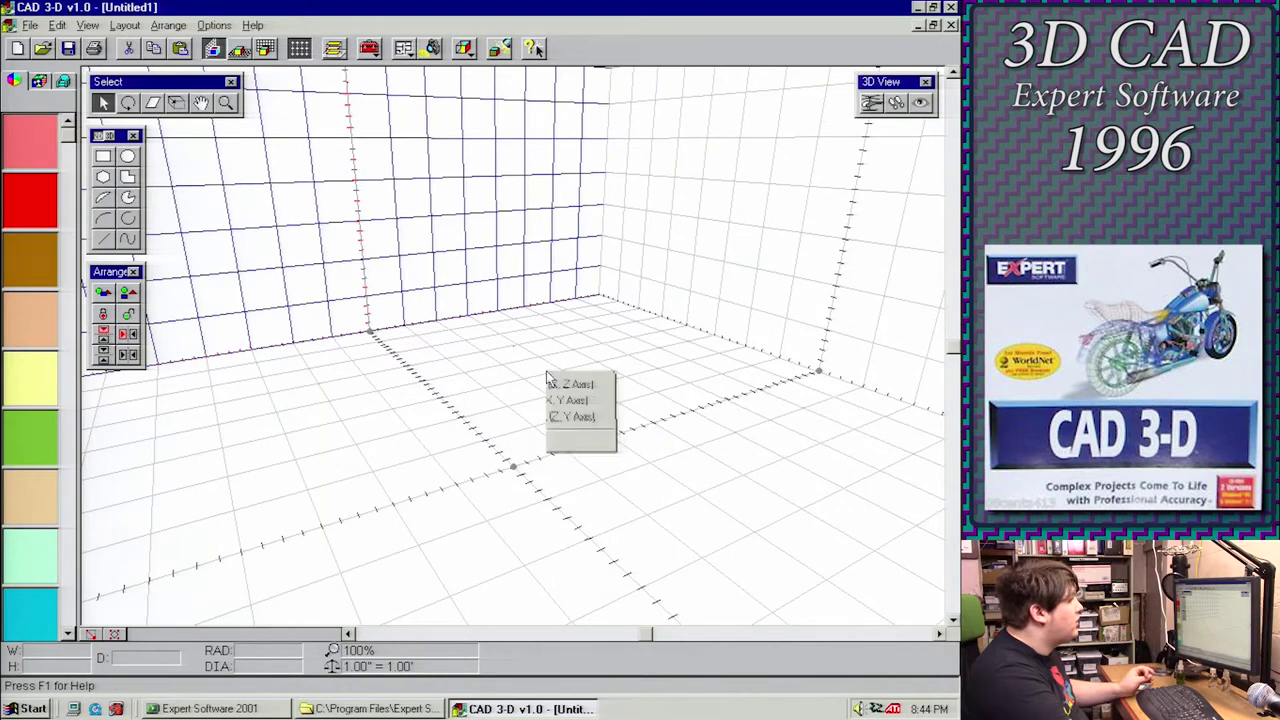
{"action": "left_click", "coordinate": [531, 327]}
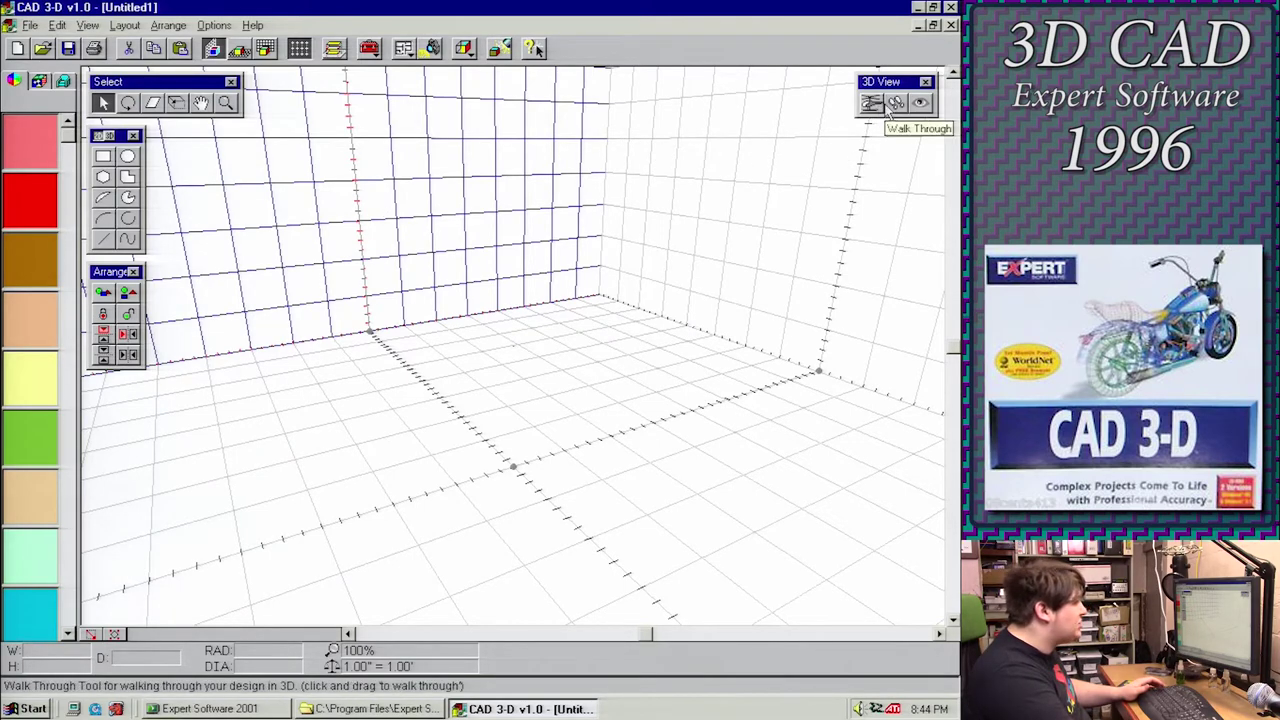
Explore the empty 3D grid with the Look Around tool and then the Walk Through tool
{"action": "left_click", "coordinate": [921, 104]}
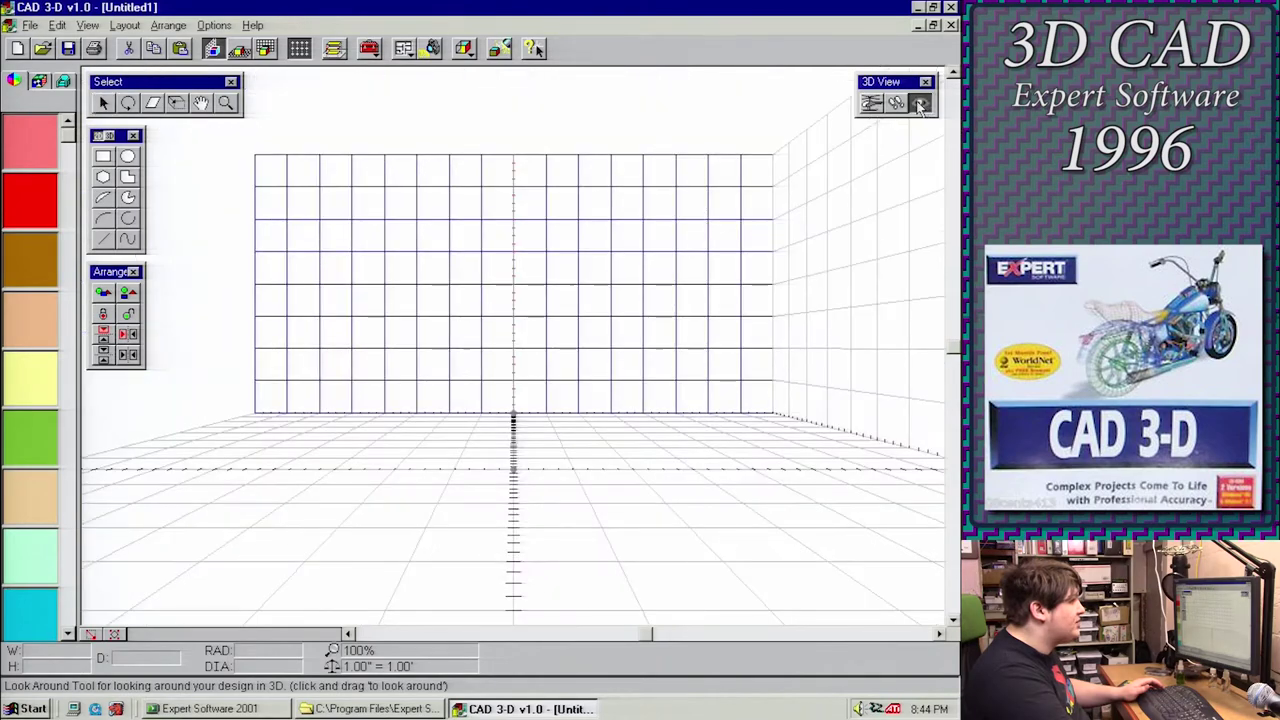
{"action": "left_click_drag", "start_coordinate": [586, 323], "coordinate": [681, 361]}
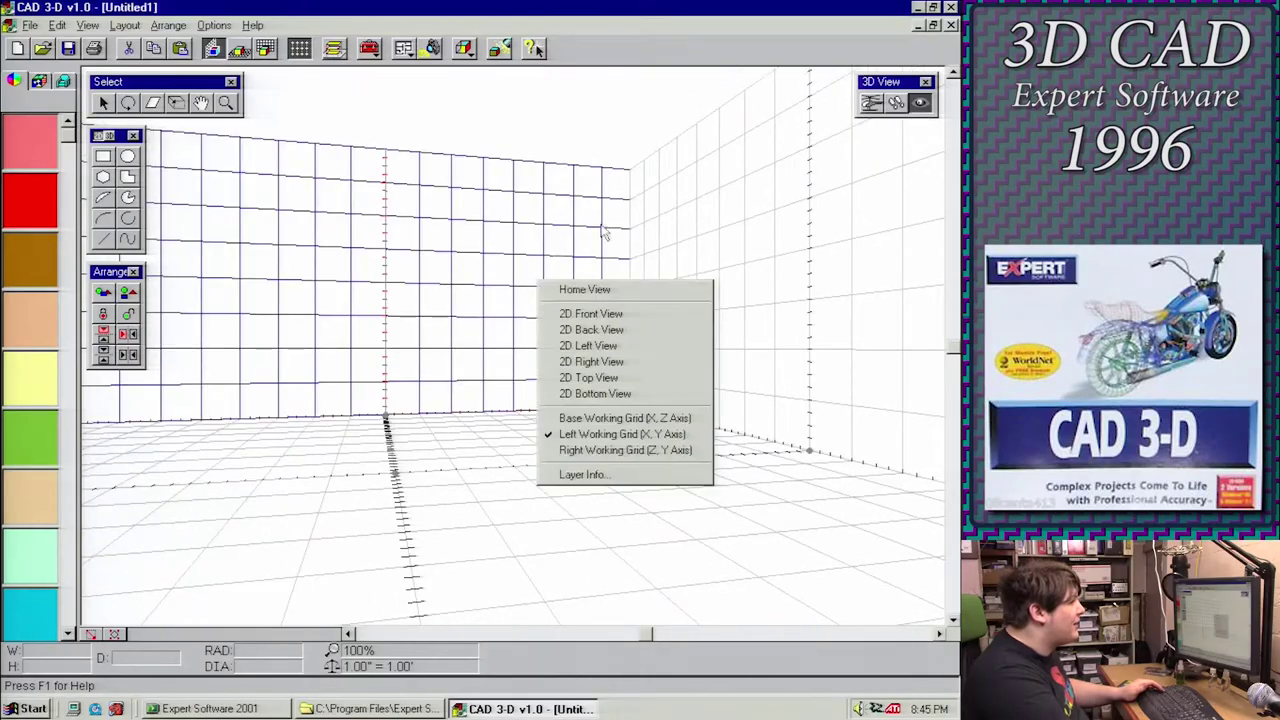
{"action": "left_click", "coordinate": [896, 102]}
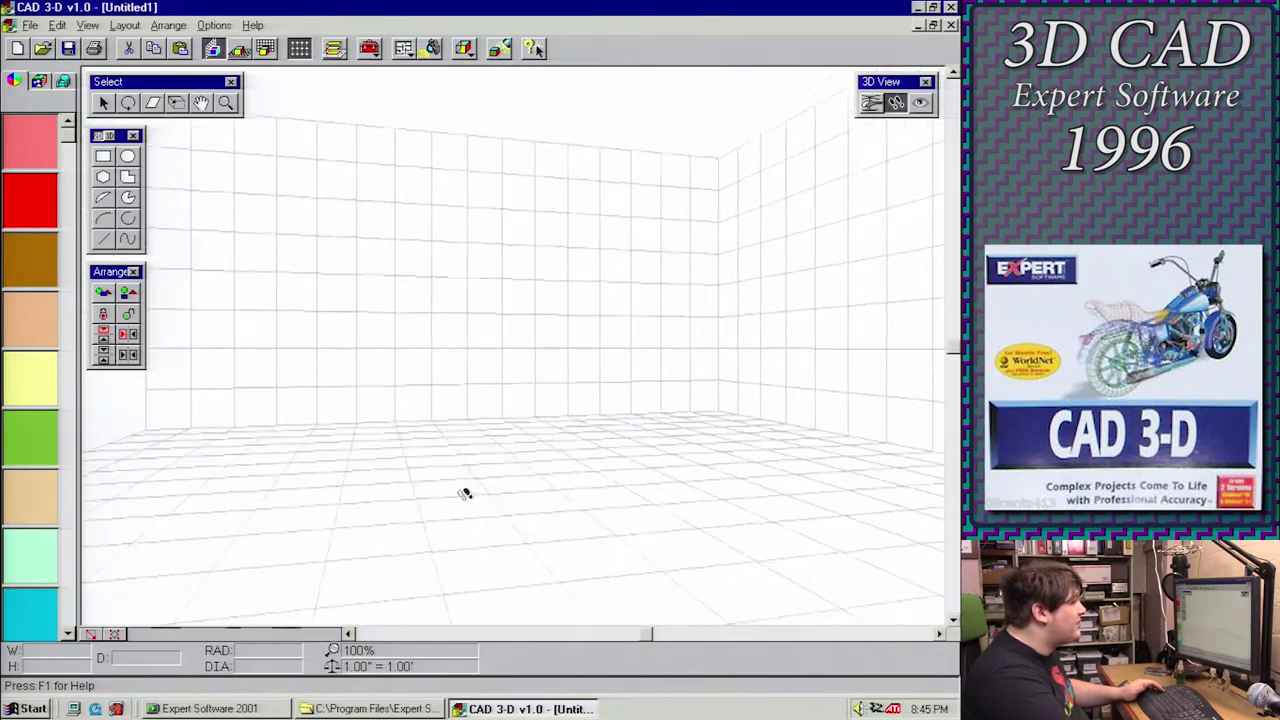
{"action": "left_click_drag", "start_coordinate": [489, 503], "coordinate": [516, 428]}
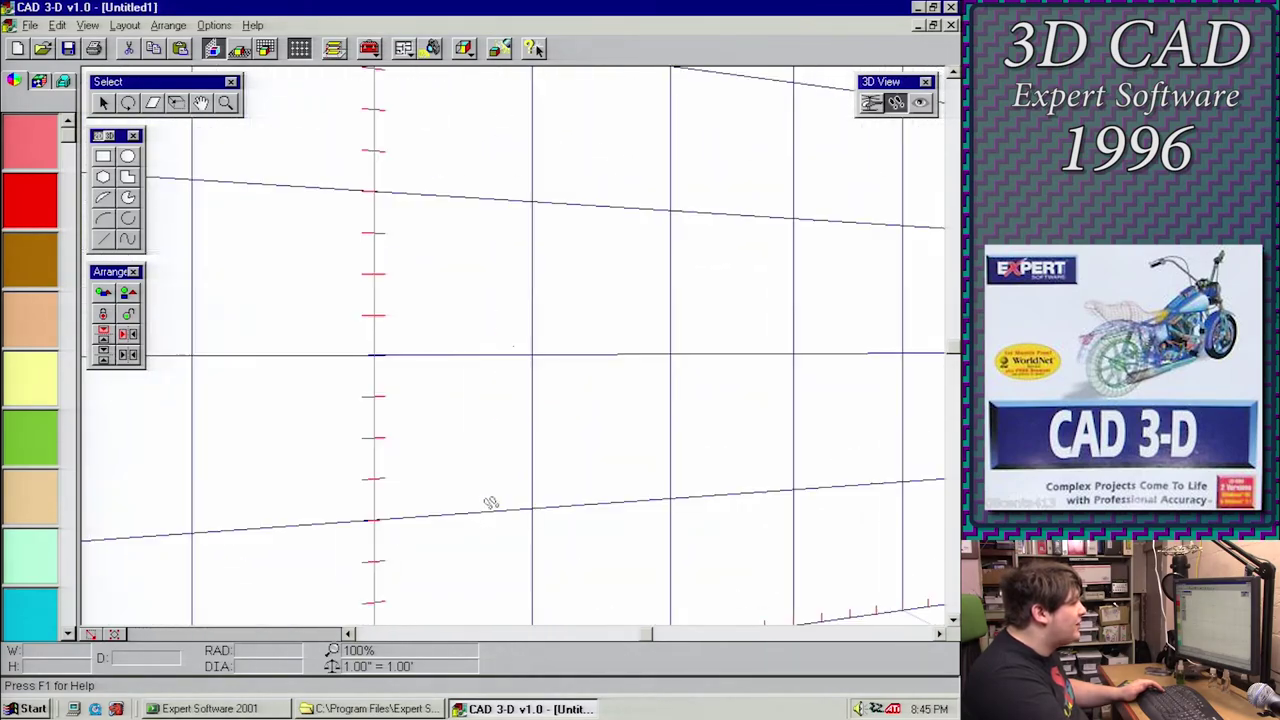
{"action": "left_click_drag", "start_coordinate": [490, 502], "coordinate": [479, 160]}
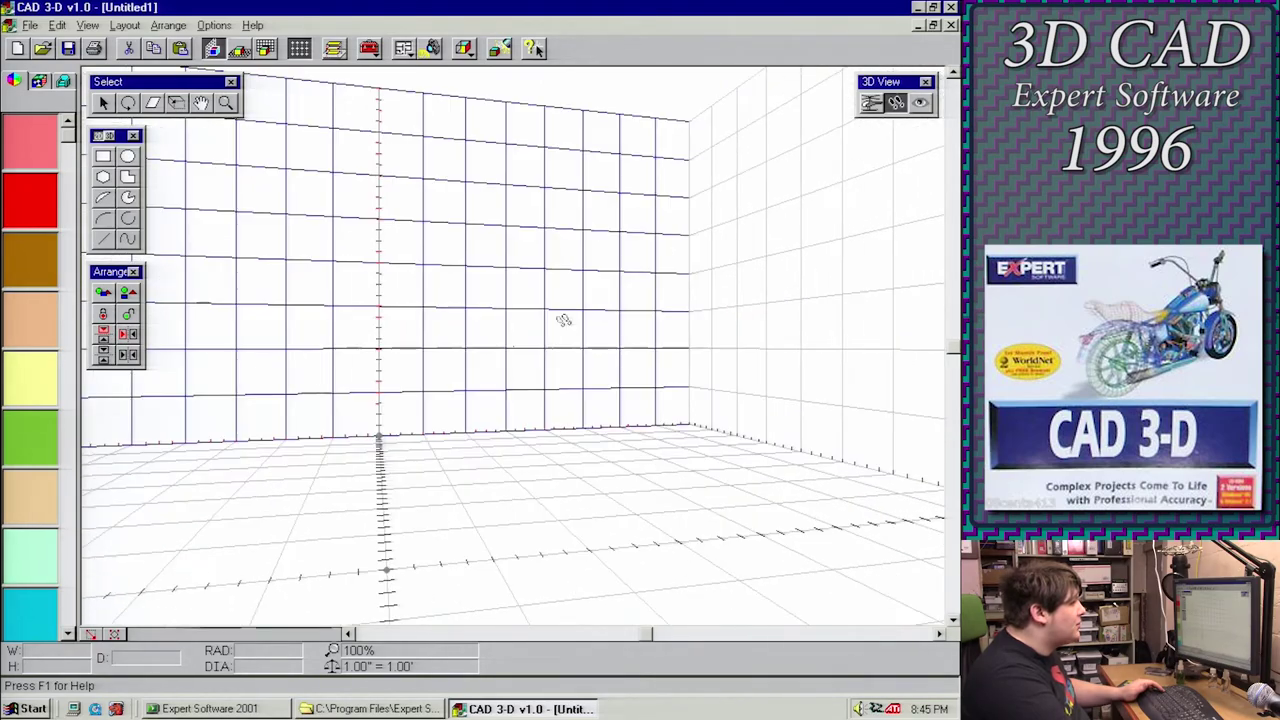
{"action": "left_click_drag", "start_coordinate": [563, 320], "coordinate": [947, 77]}
Fly the camera around the 3D grid, then pan the drawing within the window
{"action": "left_click", "coordinate": [878, 104]}
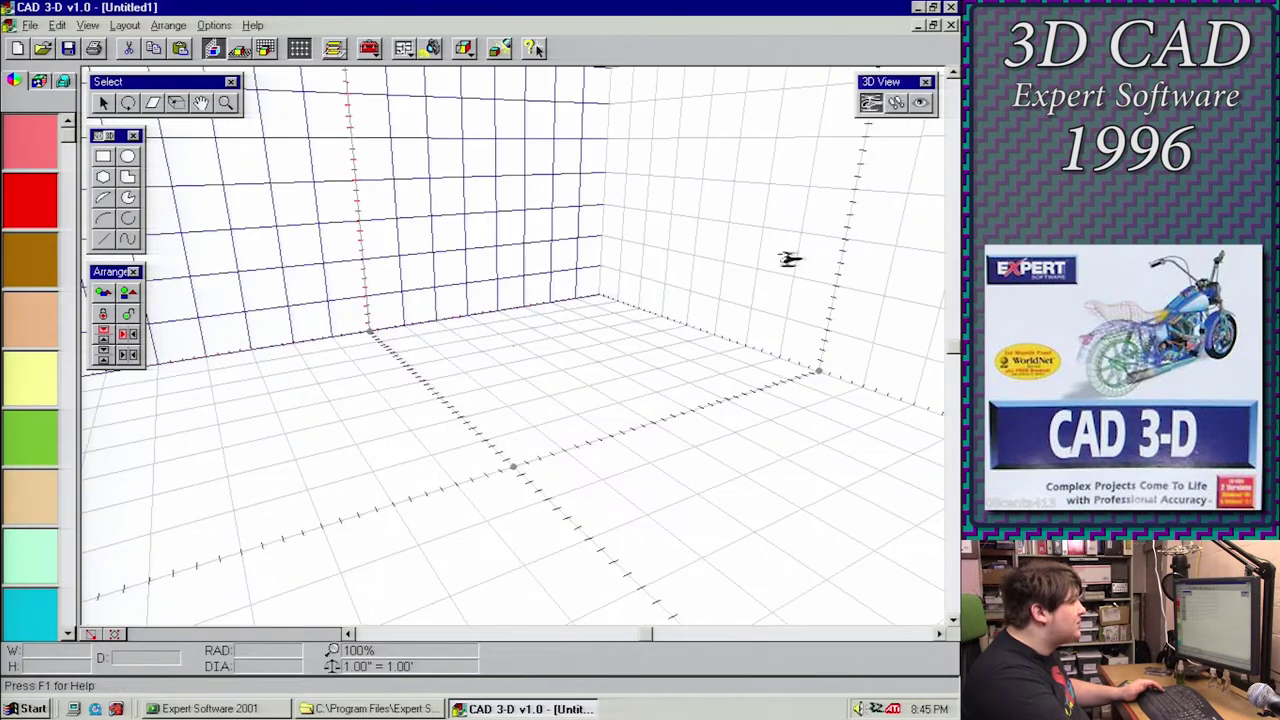
{"action": "left_click_drag", "start_coordinate": [565, 352], "coordinate": [590, 336]}
{"action": "right_click", "coordinate": [590, 336]}
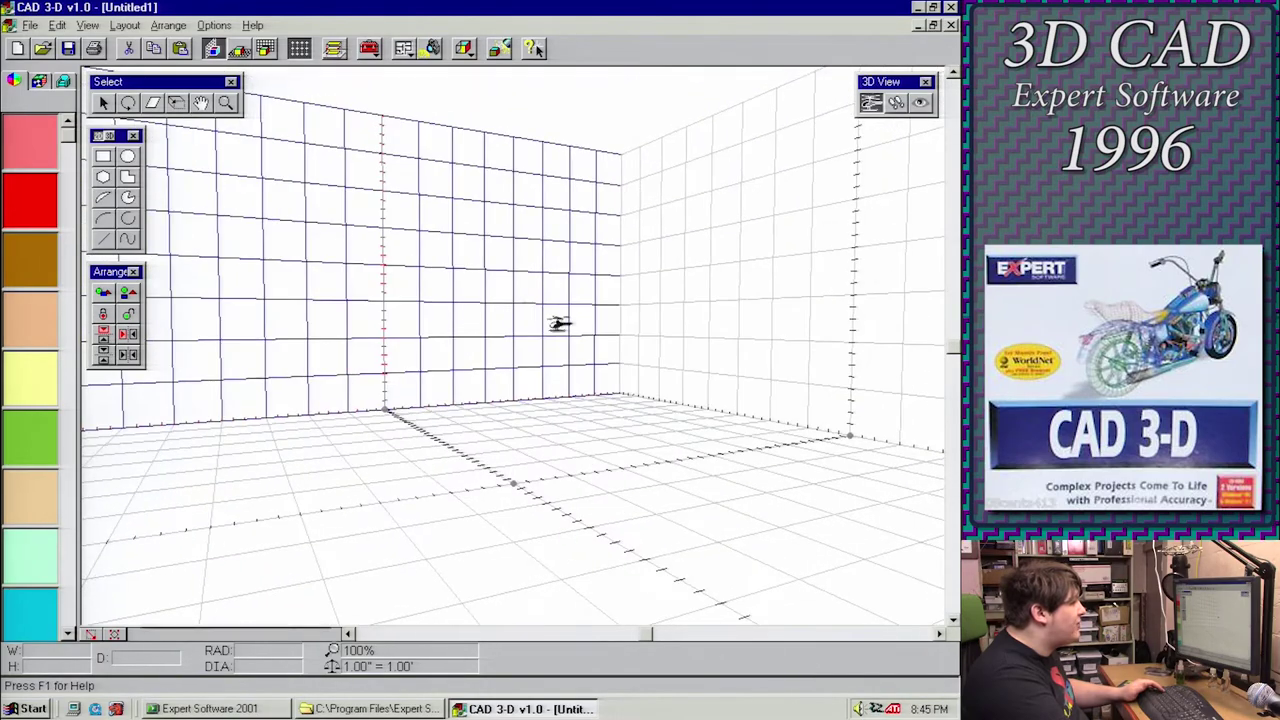
{"action": "left_click_drag", "start_coordinate": [517, 326], "coordinate": [610, 272]}
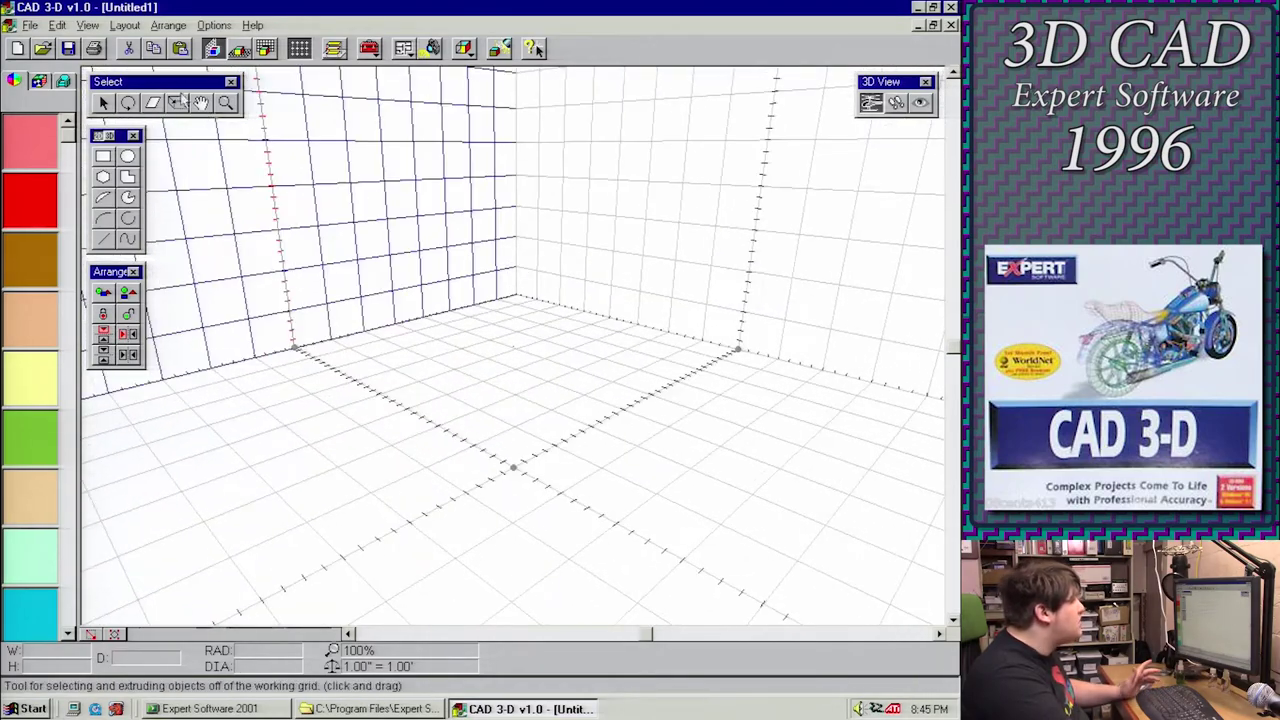
{"action": "left_click", "coordinate": [201, 105]}
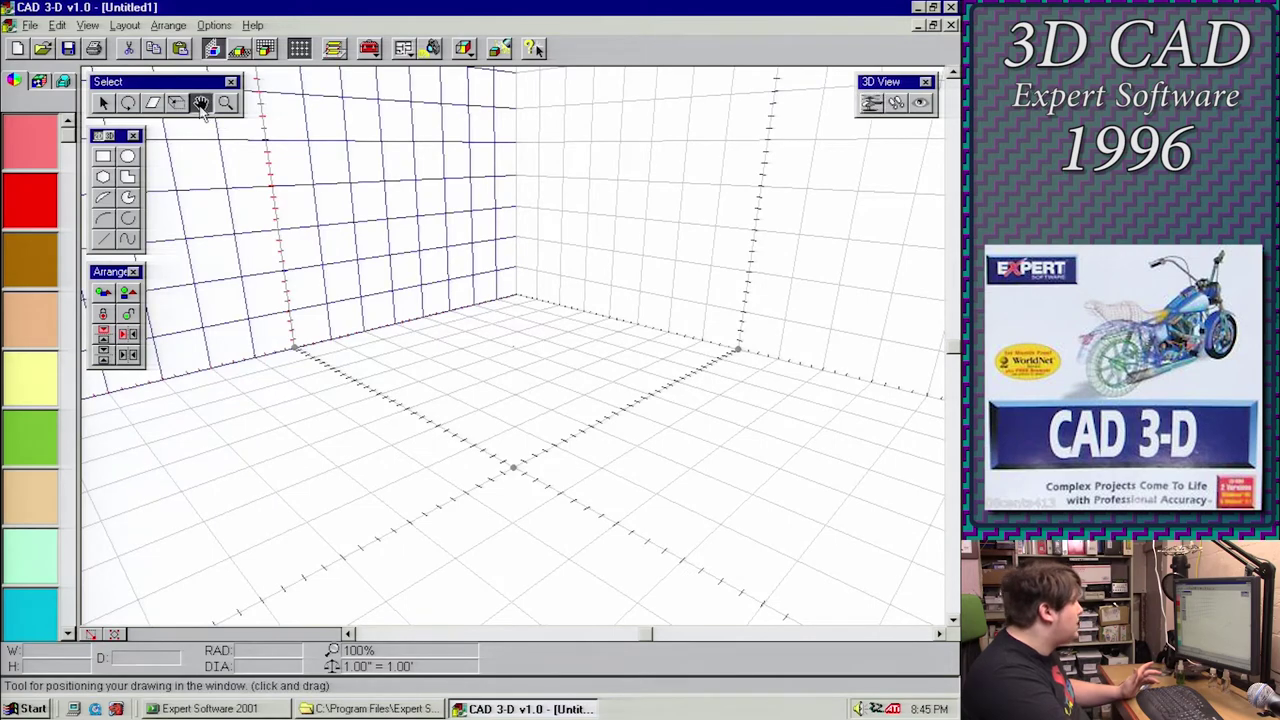
{"action": "left_click_drag", "start_coordinate": [471, 290], "coordinate": [513, 355]}
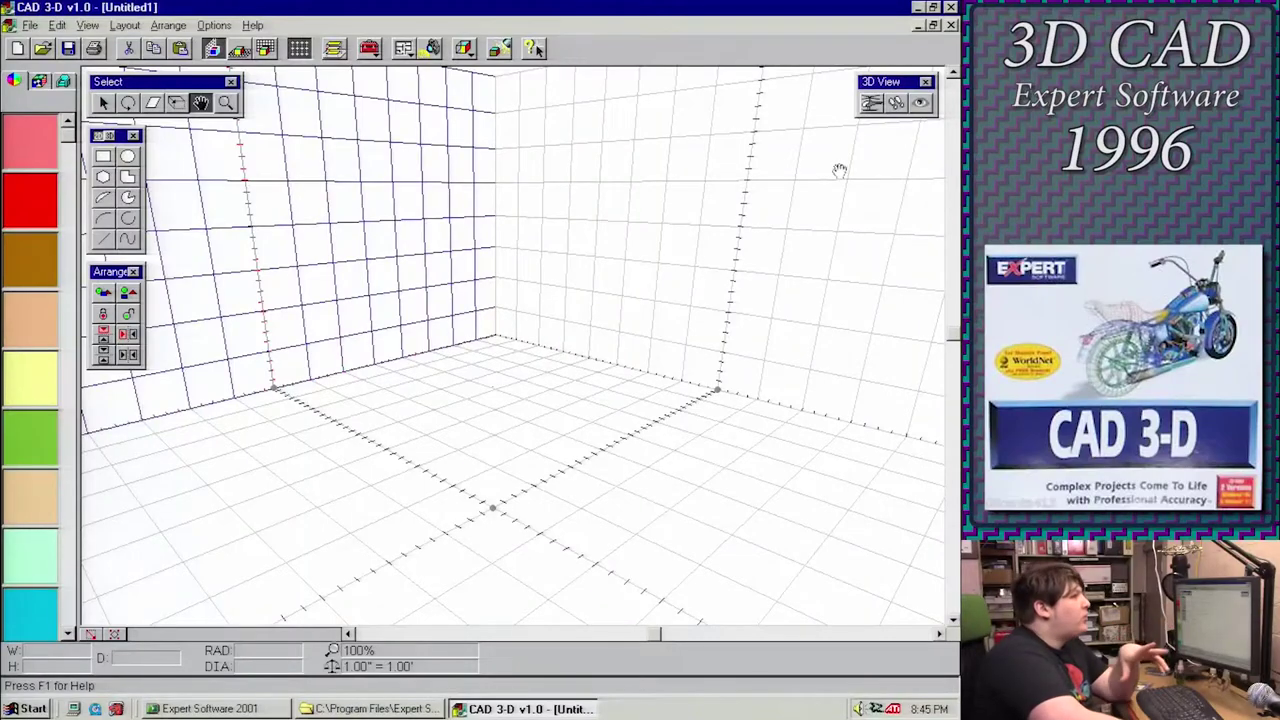
Alternate between flying around and panning to compare how each moves the 3D grid
{"action": "left_click", "coordinate": [870, 104]}
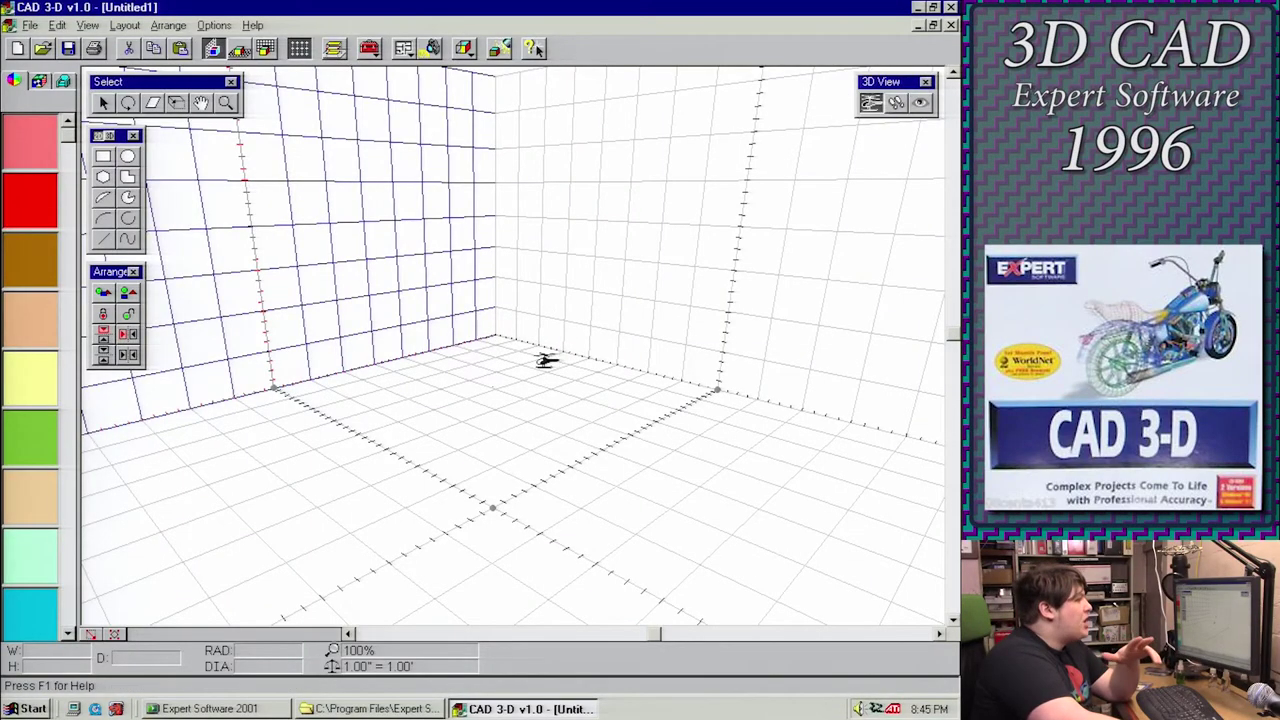
{"action": "mouse_move", "coordinate": [543, 363]}
{"action": "left_mouse_down"}
{"action": "mouse_move", "coordinate": [523, 363]}
{"action": "mouse_move", "coordinate": [515, 323]}
{"action": "mouse_move", "coordinate": [623, 340]}
{"action": "mouse_move", "coordinate": [700, 377]}
{"action": "mouse_move", "coordinate": [571, 380]}
{"action": "mouse_move", "coordinate": [512, 318]}
{"action": "mouse_move", "coordinate": [551, 340]}
{"action": "mouse_move", "coordinate": [537, 257]}
{"action": "mouse_move", "coordinate": [548, 363]}
{"action": "left_mouse_up"}
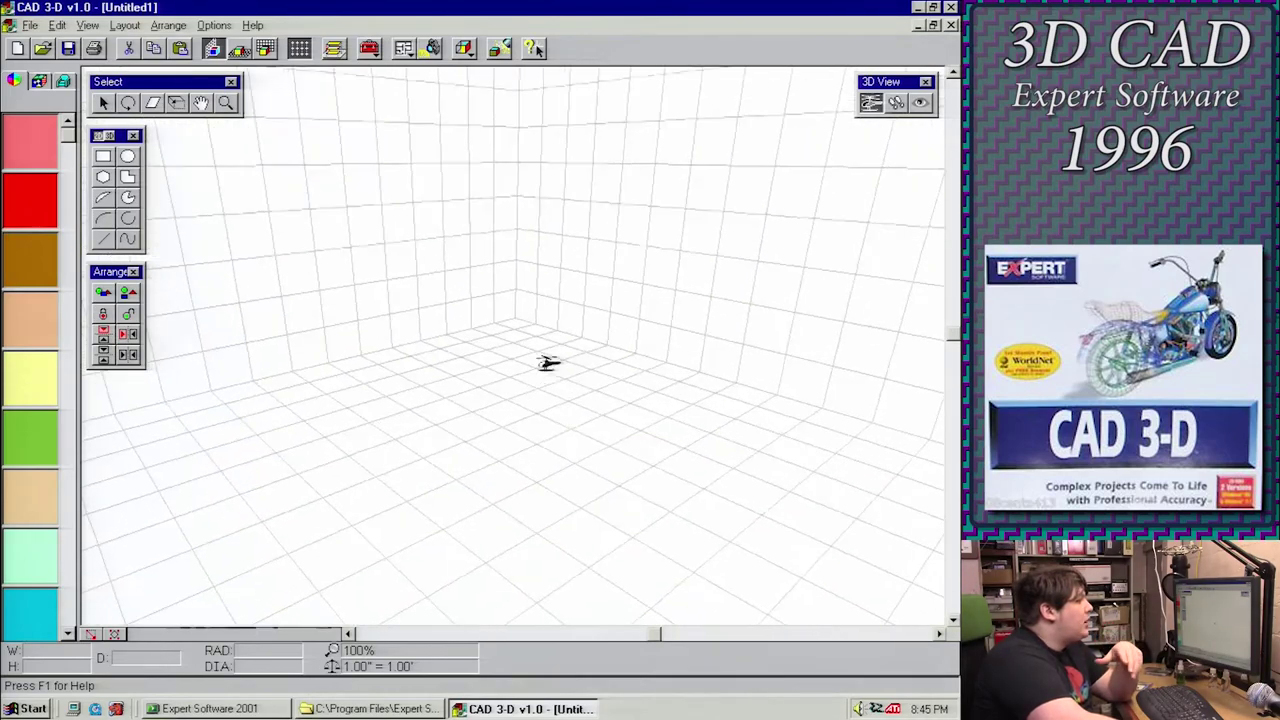
{"action": "left_click", "coordinate": [201, 103]}
{"action": "left_click_drag", "start_coordinate": [462, 492], "coordinate": [534, 340]}
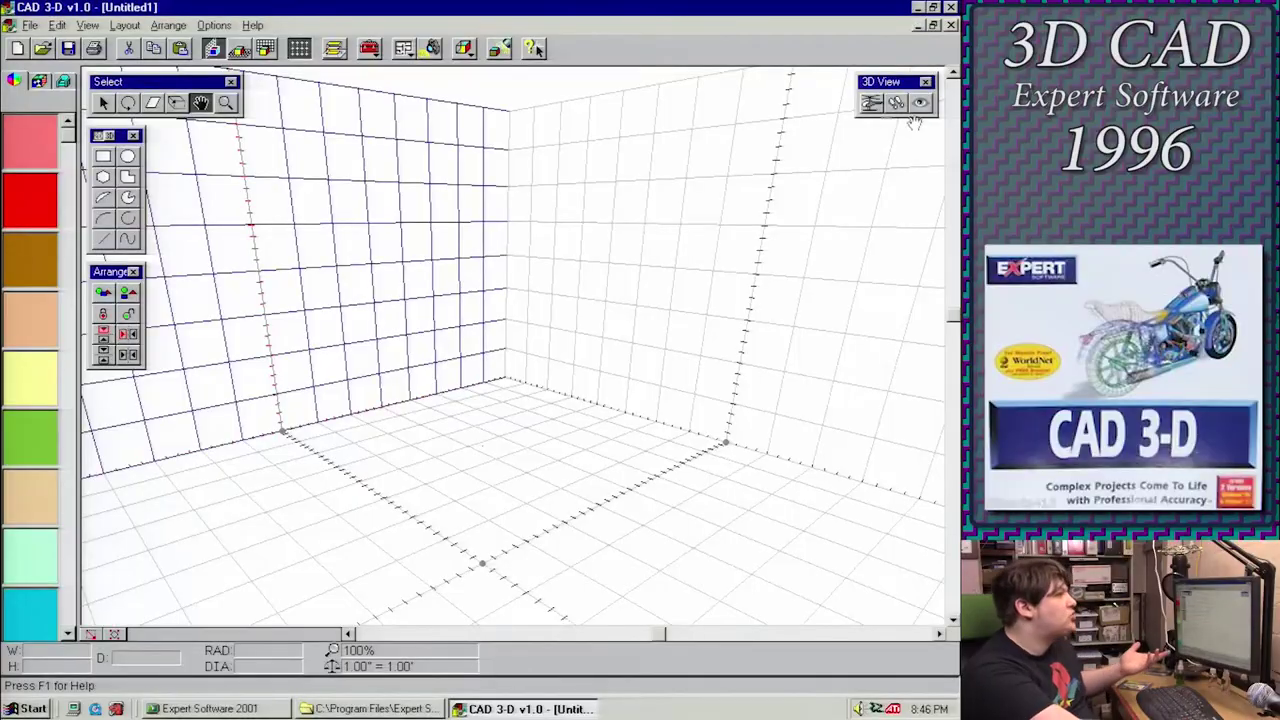
{"action": "left_click", "coordinate": [870, 103]}
{"action": "left_click_drag", "start_coordinate": [610, 240], "coordinate": [460, 346]}
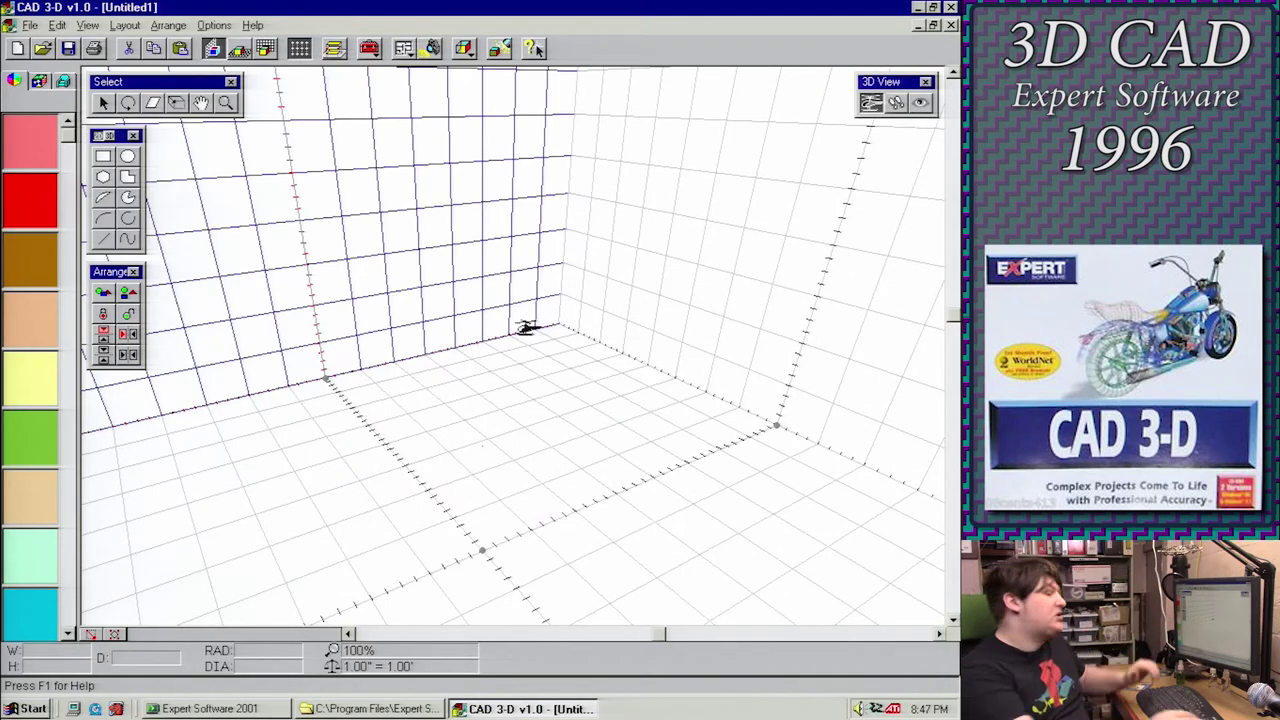
Reposition the 3D grid in the window with several pans in different directions
{"action": "left_click", "coordinate": [200, 102]}
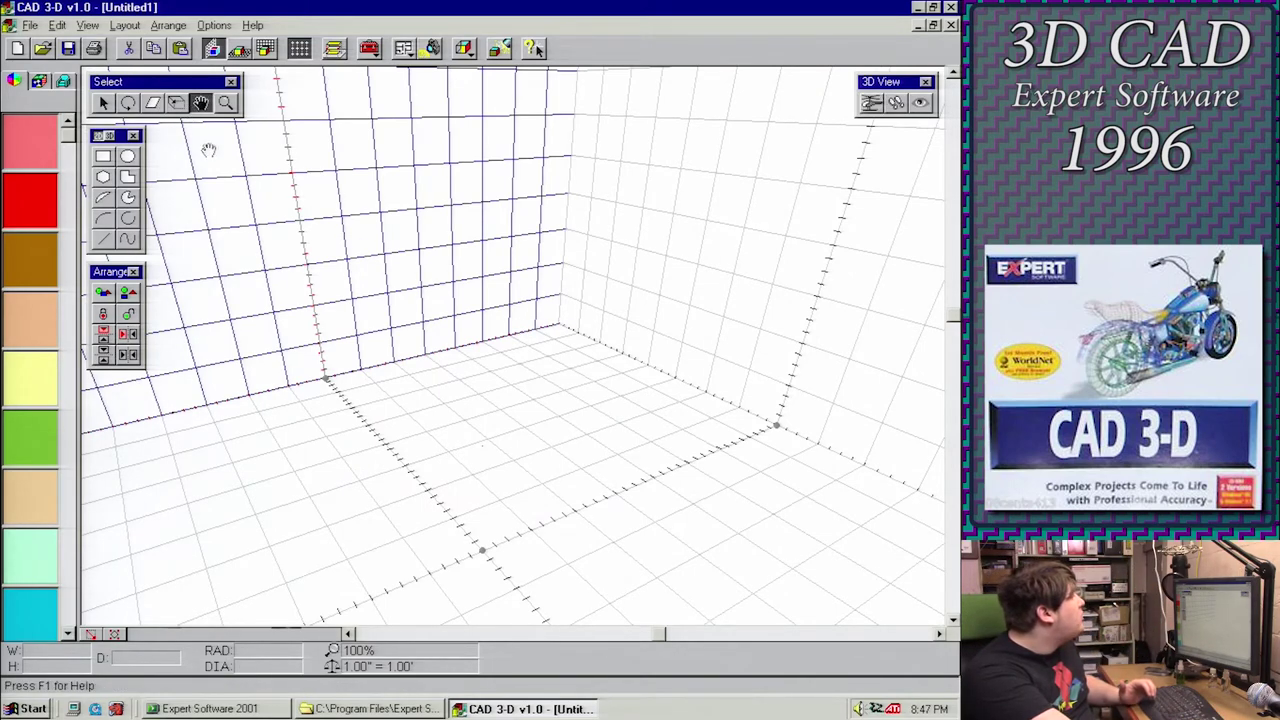
{"action": "left_click_drag", "start_coordinate": [285, 349], "coordinate": [732, 180]}
{"action": "left_click_drag", "start_coordinate": [399, 199], "coordinate": [429, 389]}
{"action": "left_click_drag", "start_coordinate": [335, 428], "coordinate": [492, 470]}
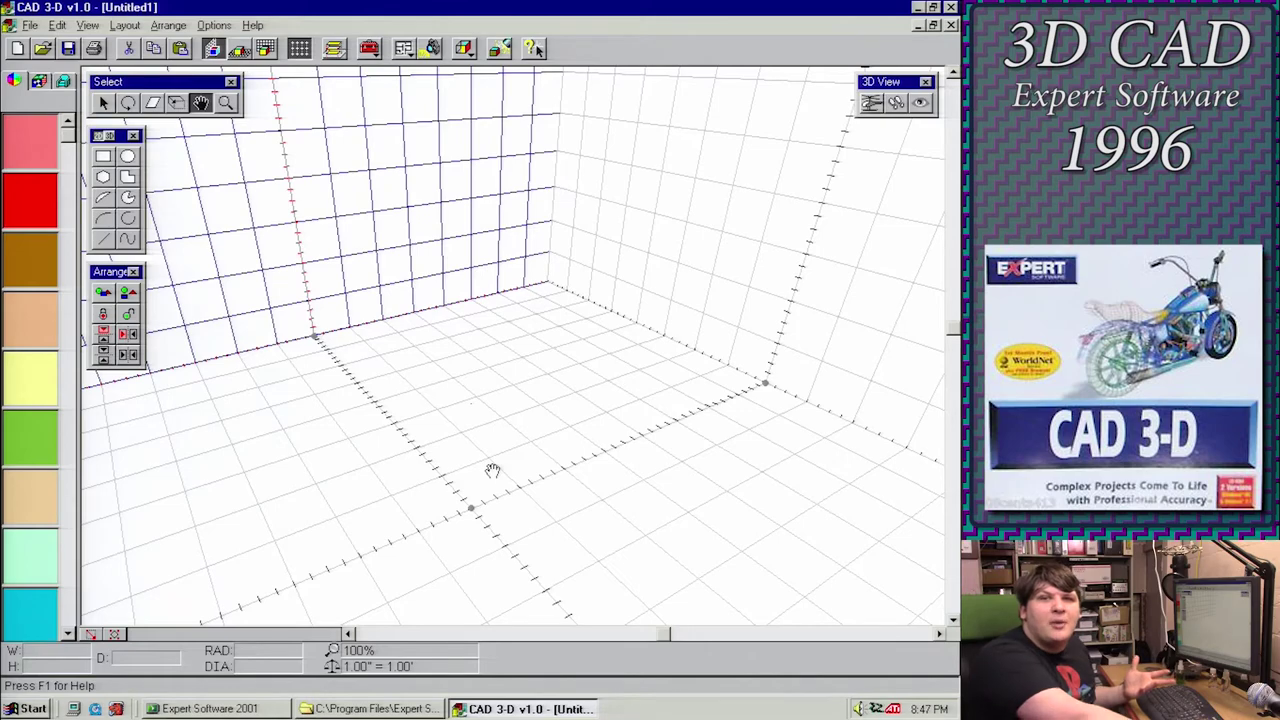
Pan the 3D grid once more, zoom out to 23%, and zoom back in to 109%
{"action": "left_click_drag", "start_coordinate": [504, 470], "coordinate": [550, 343]}
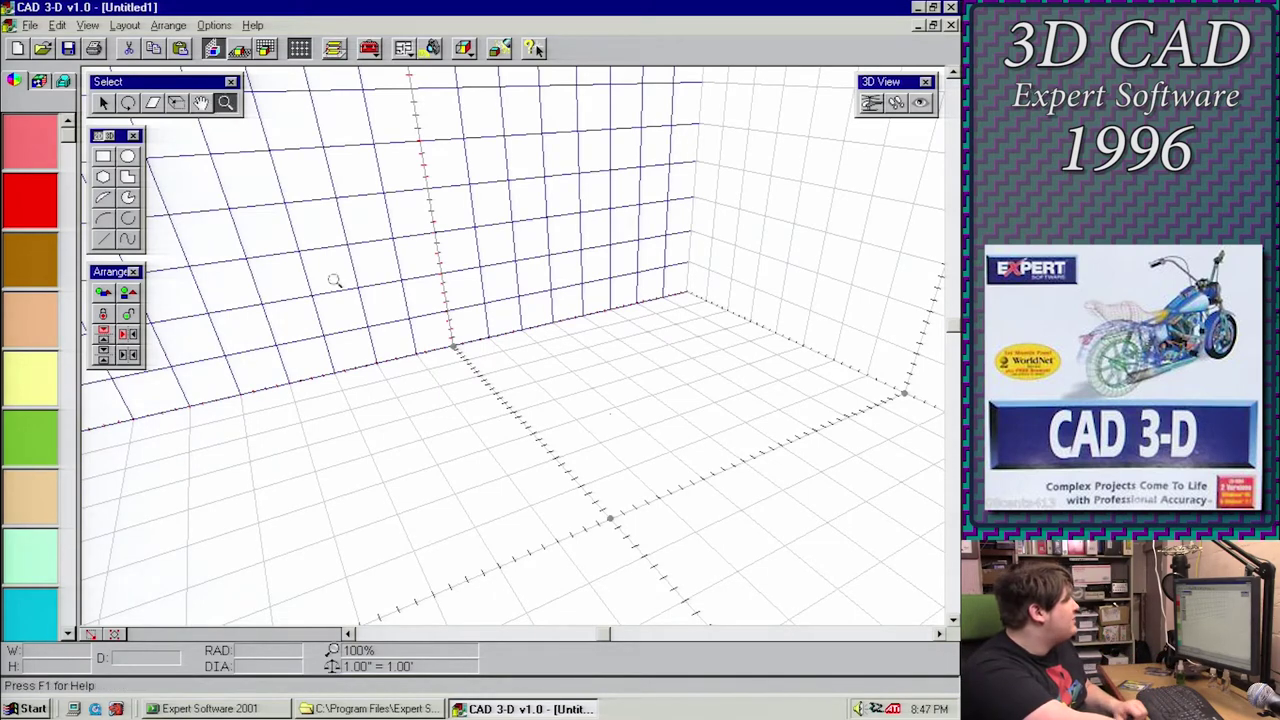
{"action": "left_click_drag", "start_coordinate": [507, 394], "coordinate": [563, 400]}
{"action": "left_click_drag", "start_coordinate": [563, 300], "coordinate": [563, 363]}
{"action": "left_click_drag", "start_coordinate": [568, 280], "coordinate": [565, 333]}
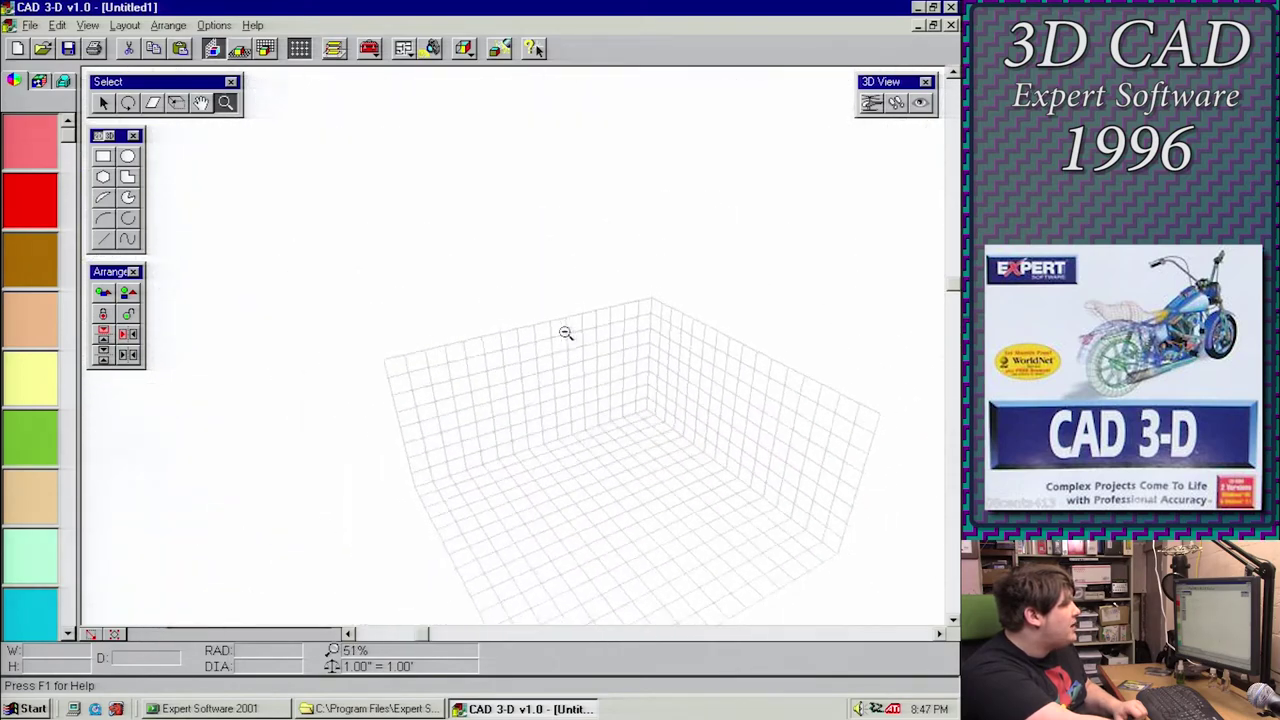
{"action": "left_click", "coordinate": [565, 335]}
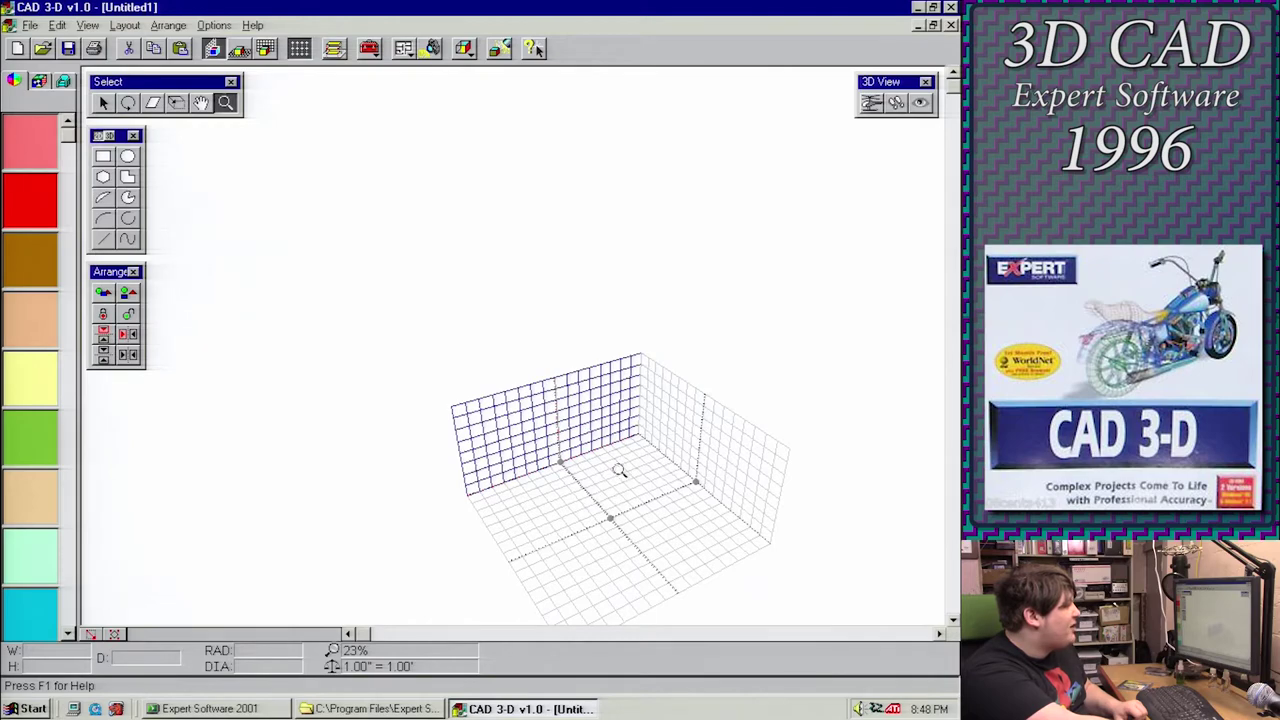
{"action": "left_click_drag", "start_coordinate": [620, 479], "coordinate": [303, 260]}
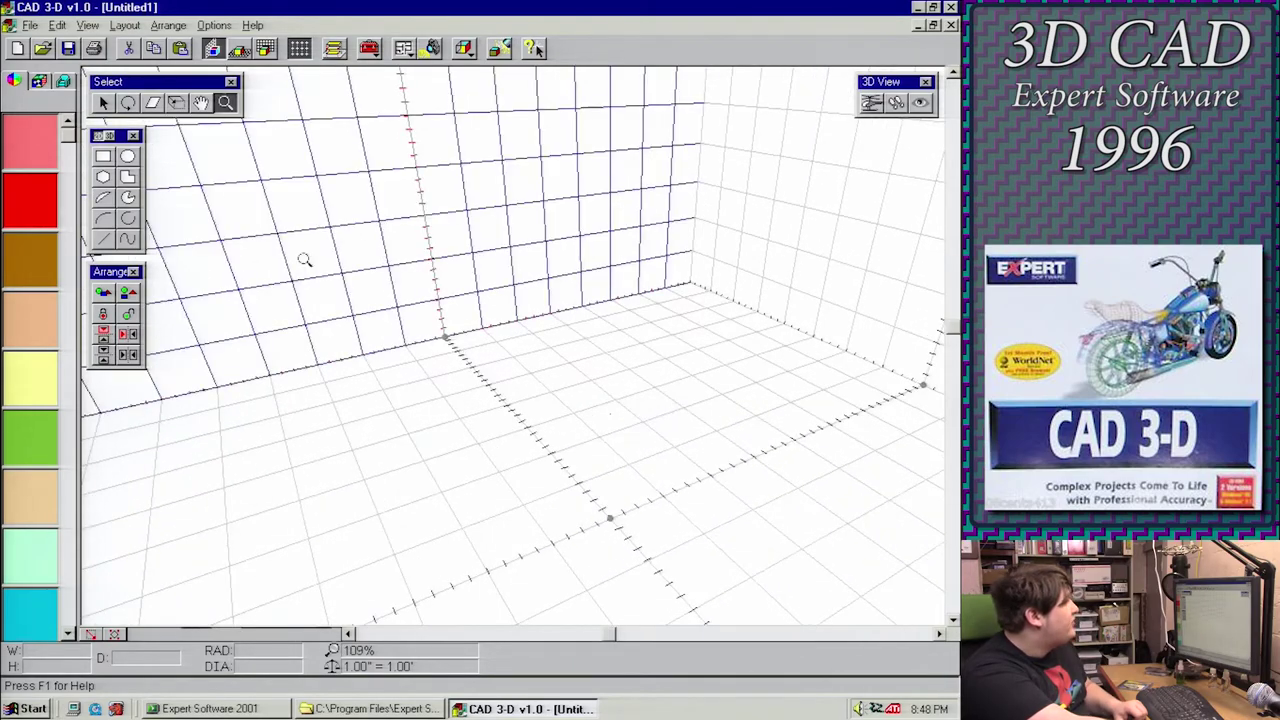
Pan and fly around by turns until the floor and the corner between the two grid walls are in view
{"action": "left_click", "coordinate": [200, 103]}
{"action": "left_click_drag", "start_coordinate": [571, 329], "coordinate": [506, 318]}
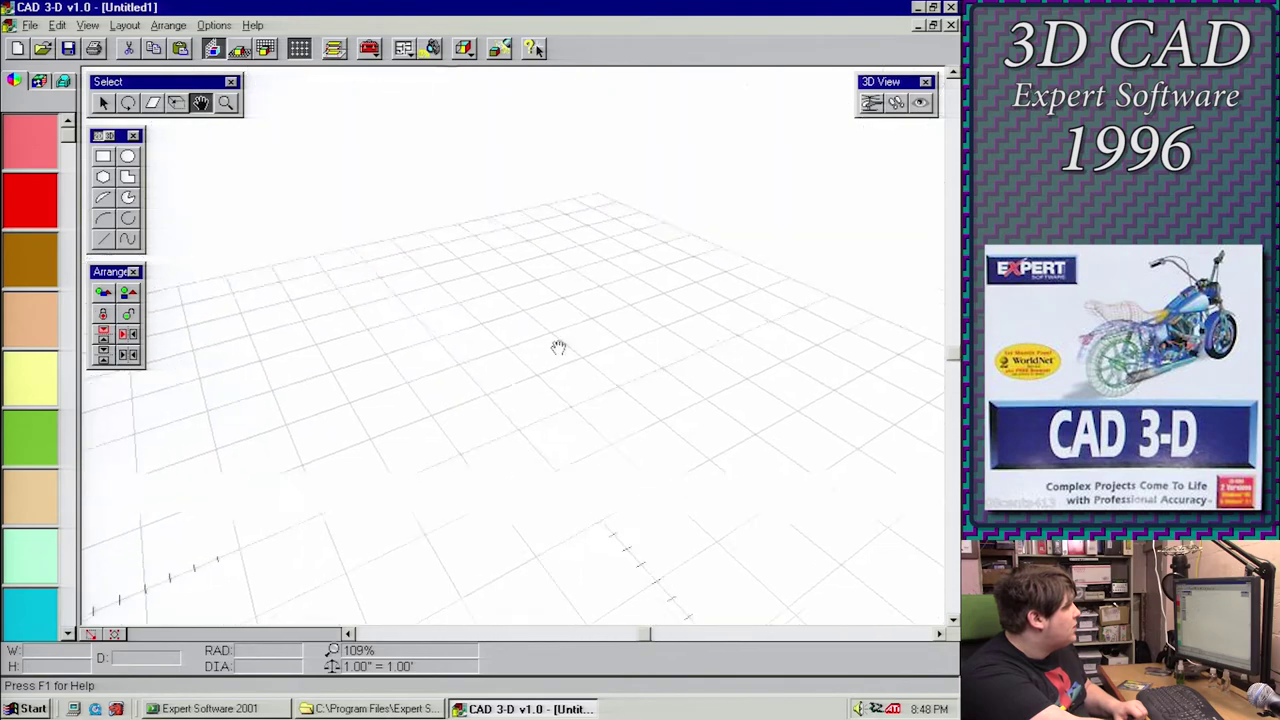
{"action": "left_click", "coordinate": [871, 103]}
{"action": "left_click_drag", "start_coordinate": [704, 257], "coordinate": [811, 229]}
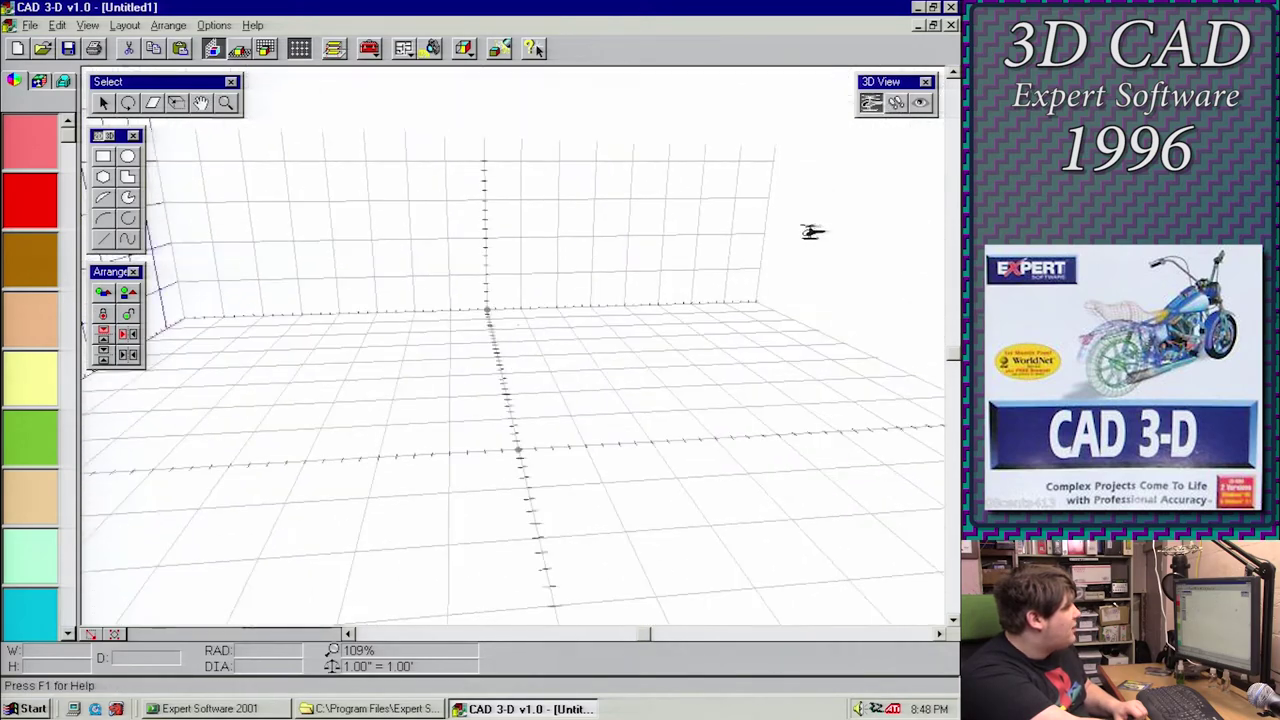
{"action": "left_click", "coordinate": [200, 103]}
{"action": "left_click_drag", "start_coordinate": [292, 228], "coordinate": [563, 400]}
{"action": "left_click", "coordinate": [878, 104]}
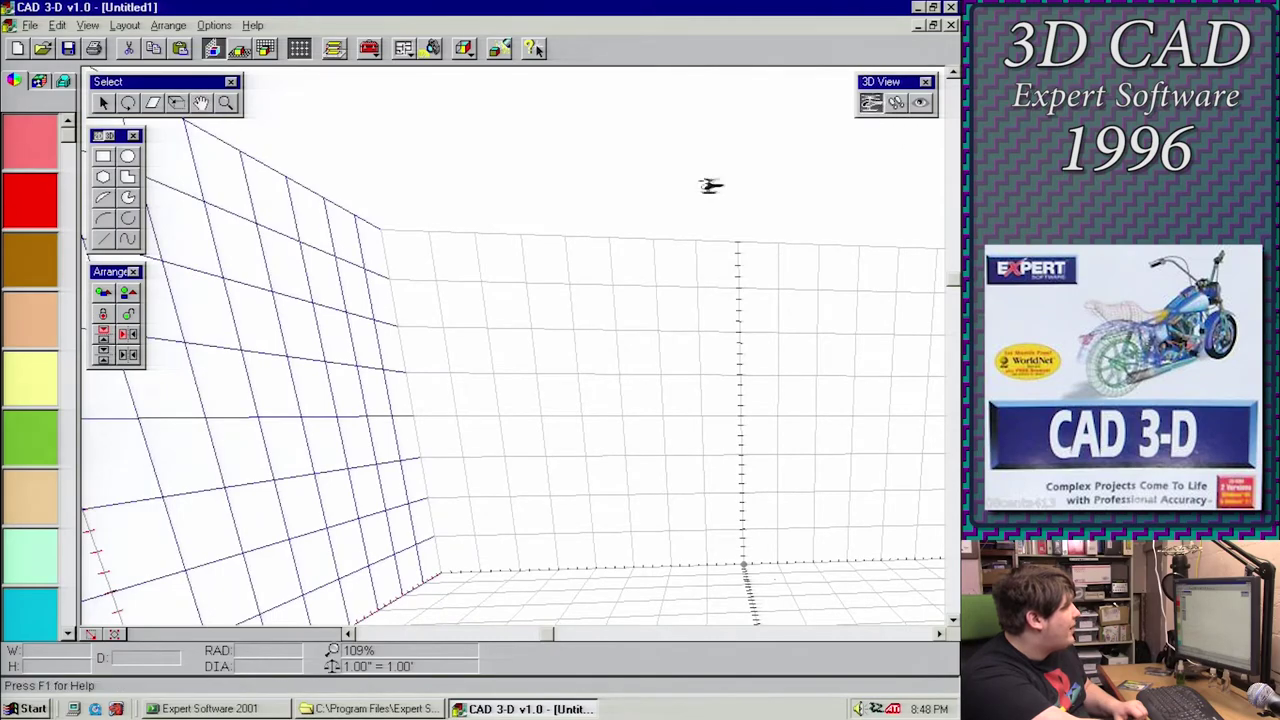
{"action": "left_click_drag", "start_coordinate": [708, 186], "coordinate": [460, 240]}
{"action": "left_click", "coordinate": [200, 104]}
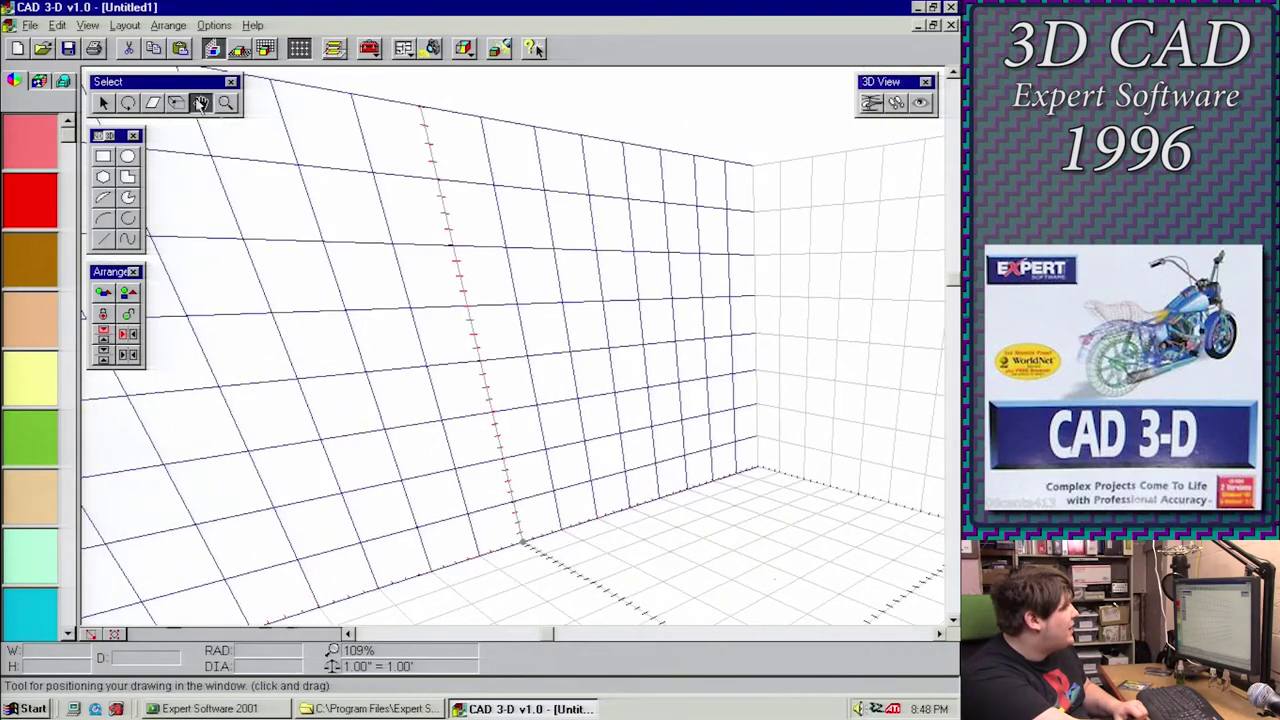
{"action": "left_click_drag", "start_coordinate": [615, 346], "coordinate": [443, 203]}
{"action": "left_click_drag", "start_coordinate": [528, 326], "coordinate": [462, 381]}
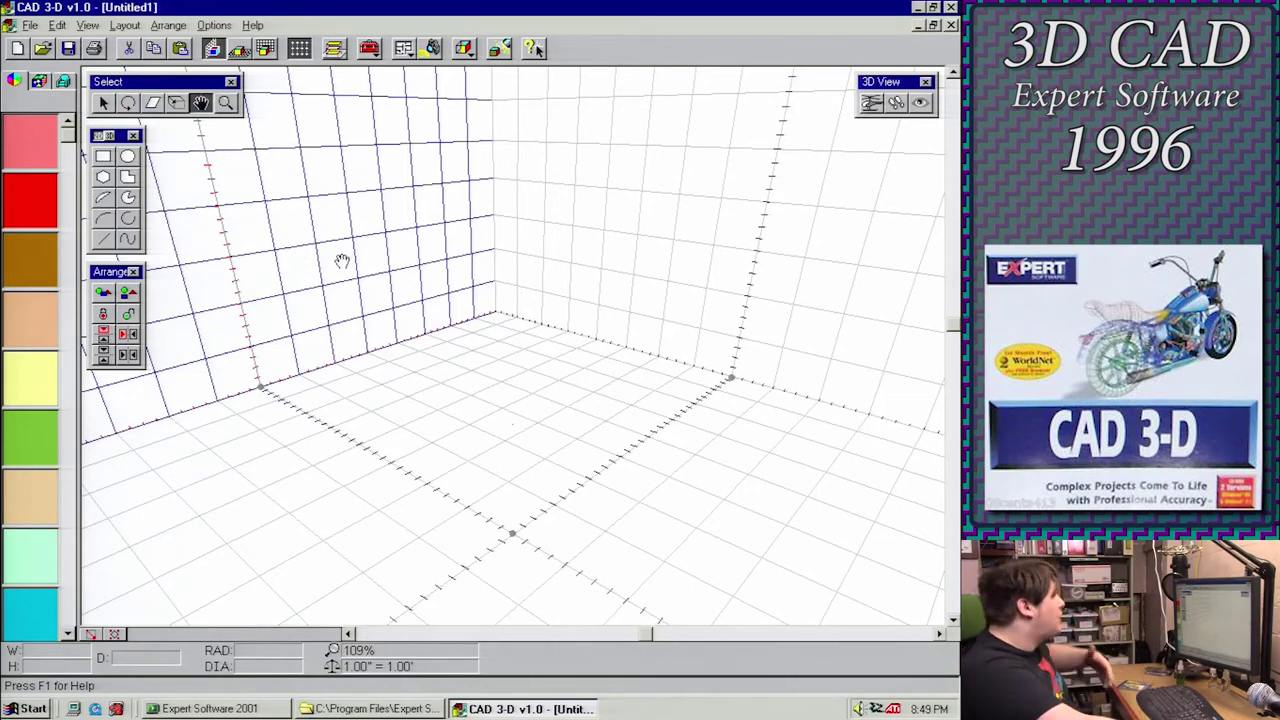
Draw two rectangles on the vertical working grid, about 5.25 by 7.25 near the origin and about 1.6 by 3.5 beside it
{"action": "left_click", "coordinate": [96, 137]}
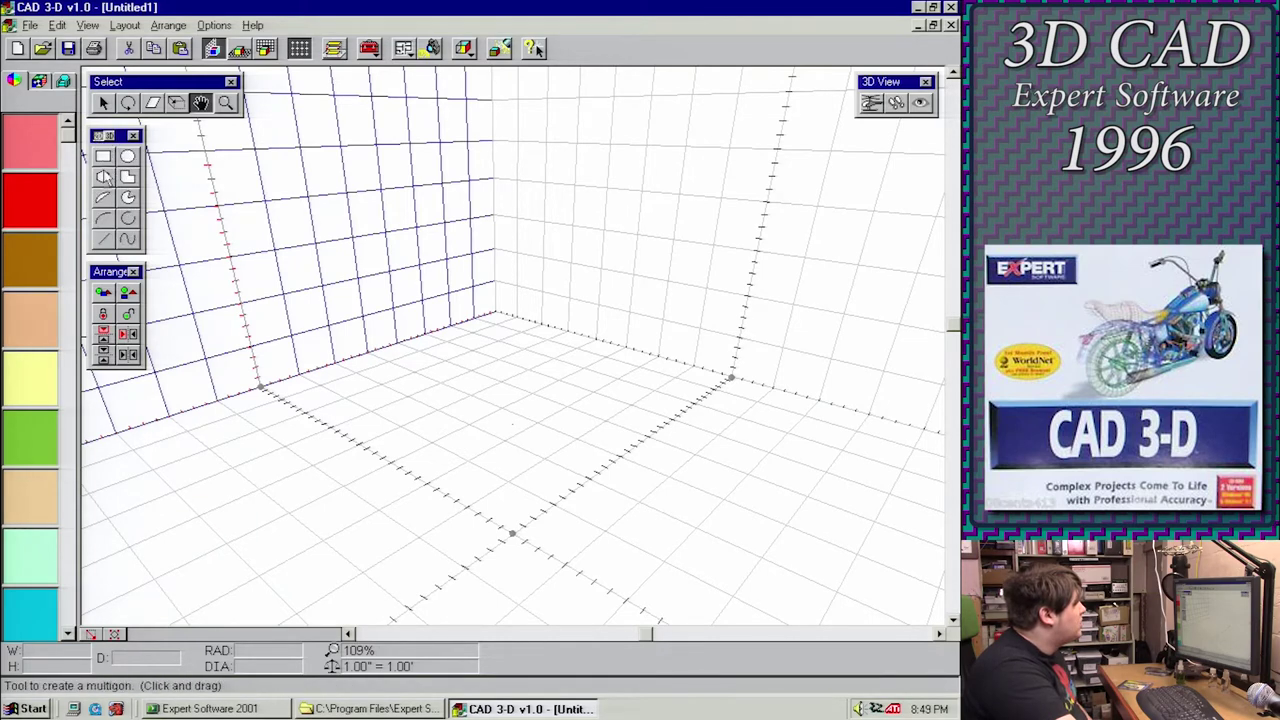
{"action": "left_click", "coordinate": [103, 156]}
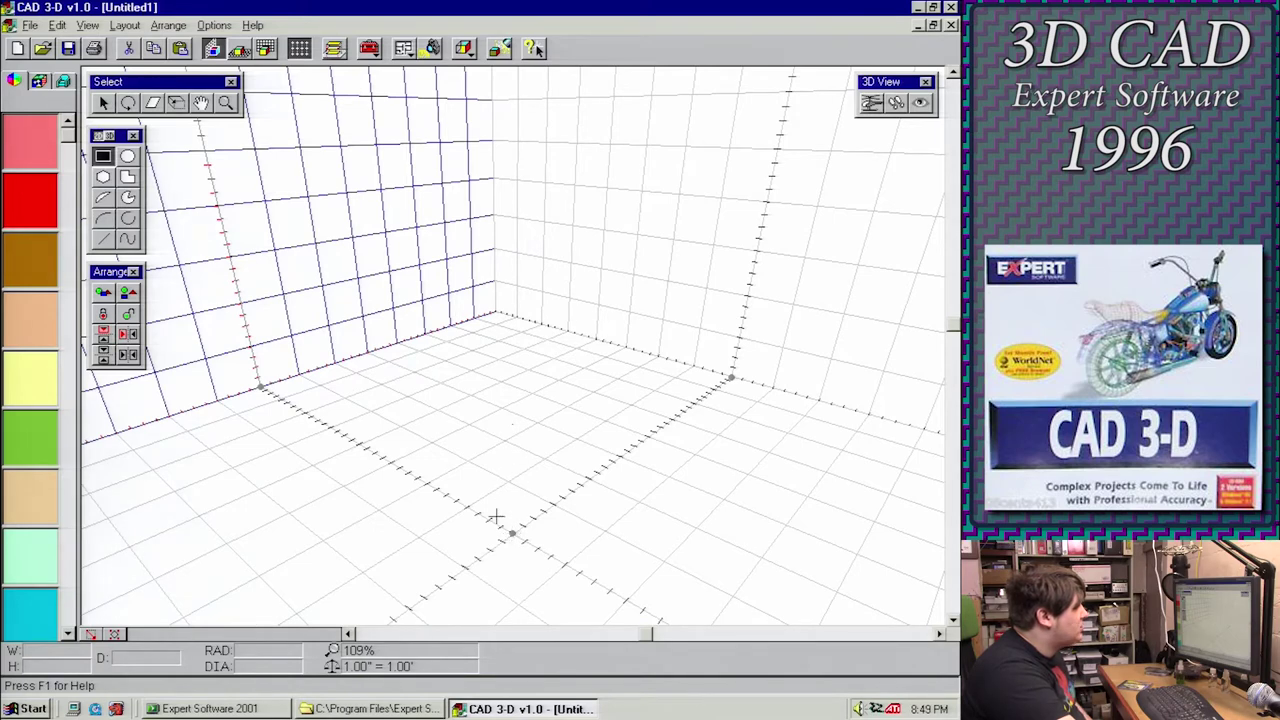
{"action": "left_click_drag", "start_coordinate": [573, 440], "coordinate": [582, 292]}
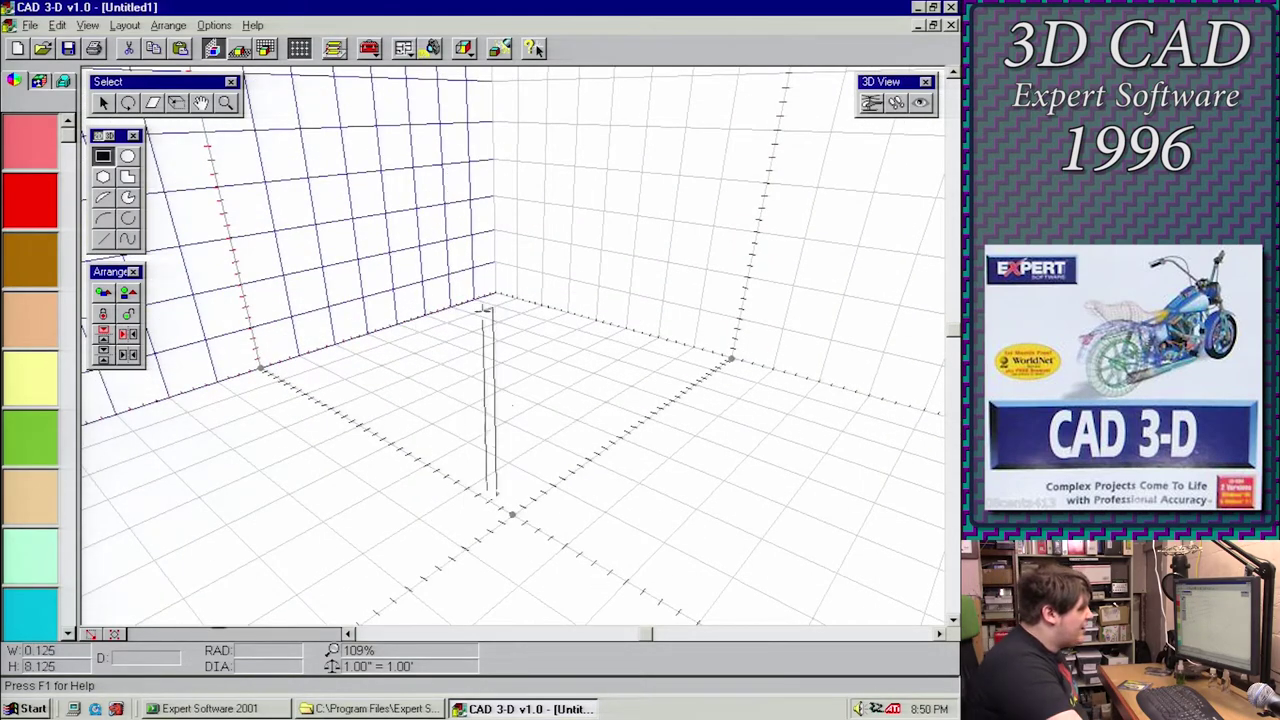
{"action": "left_click_drag", "start_coordinate": [586, 246], "coordinate": [534, 313]}
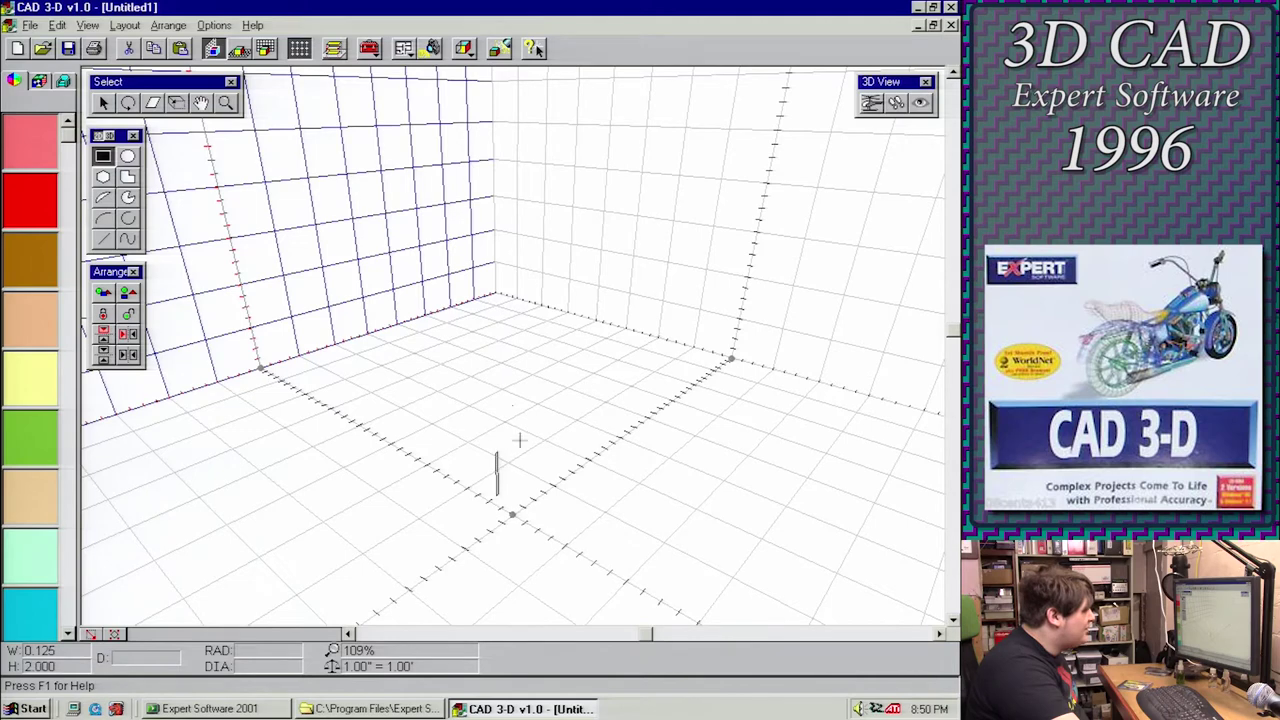
{"action": "left_click_drag", "start_coordinate": [520, 440], "coordinate": [360, 371]}
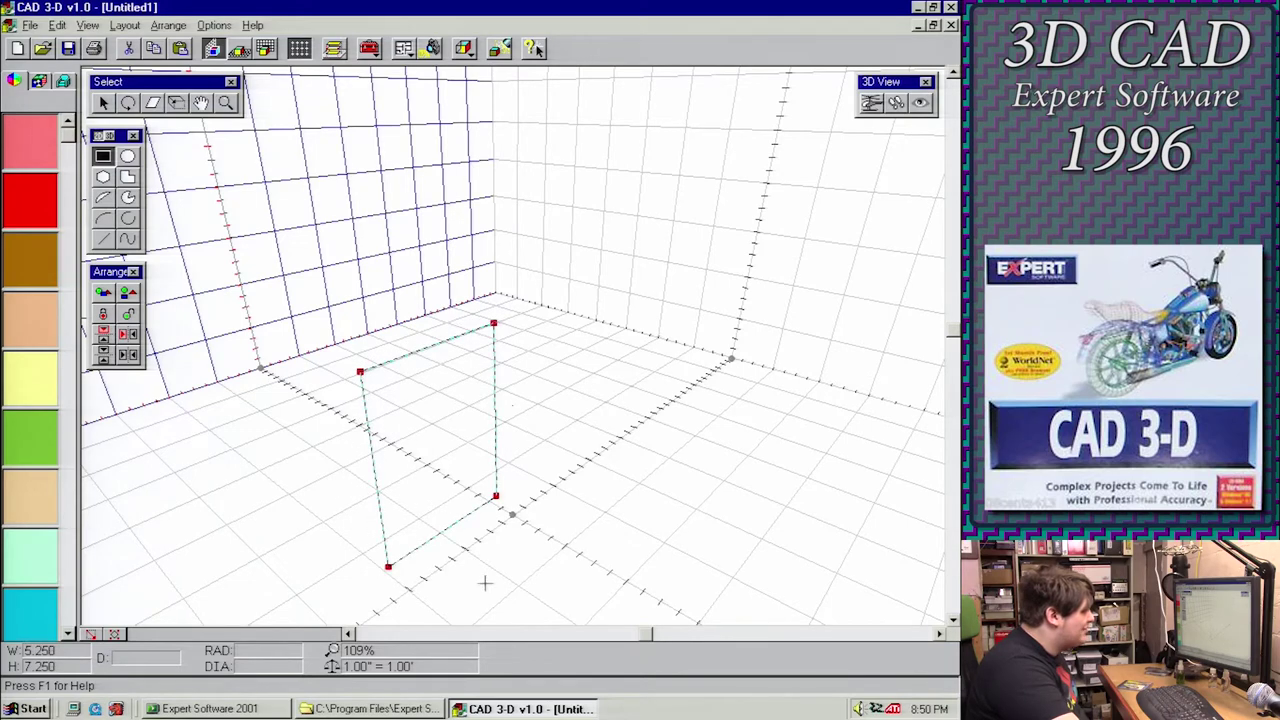
{"action": "left_click_drag", "start_coordinate": [266, 523], "coordinate": [158, 429]}
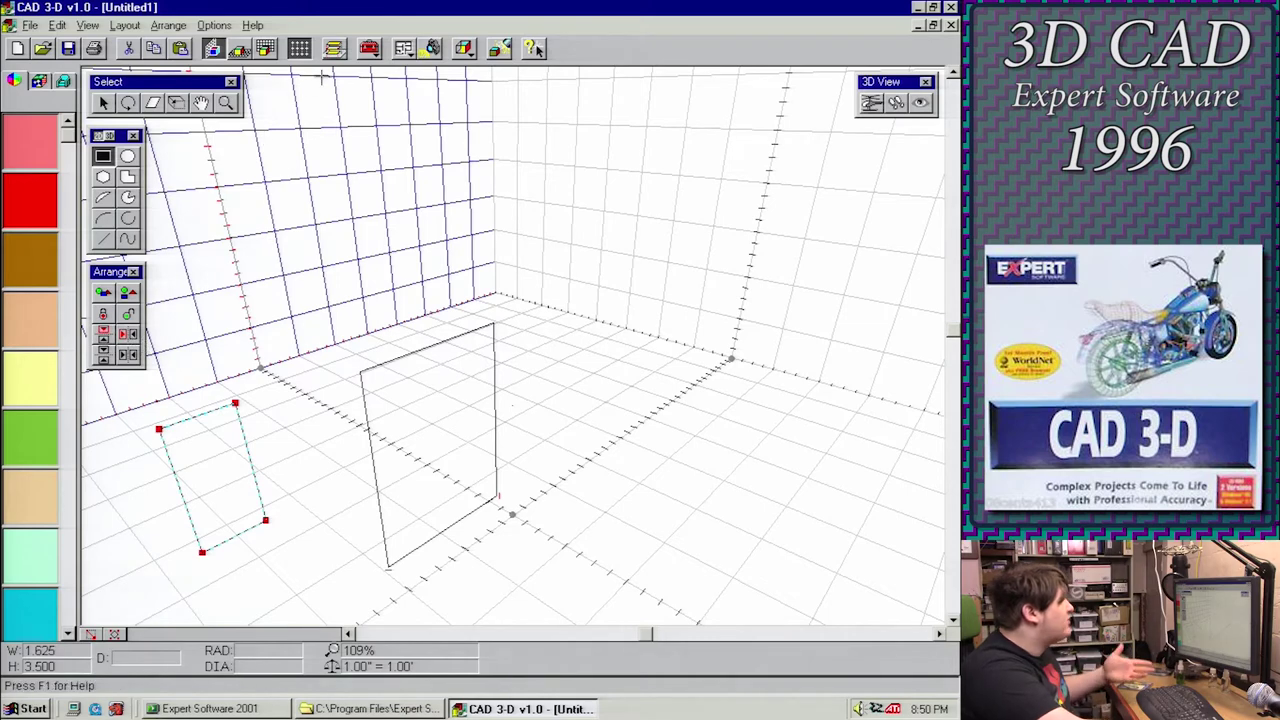
Draw a 5 by 5 square from the origin on the floor grid and extrude it to a height of 3
{"action": "left_click", "coordinate": [240, 50]}
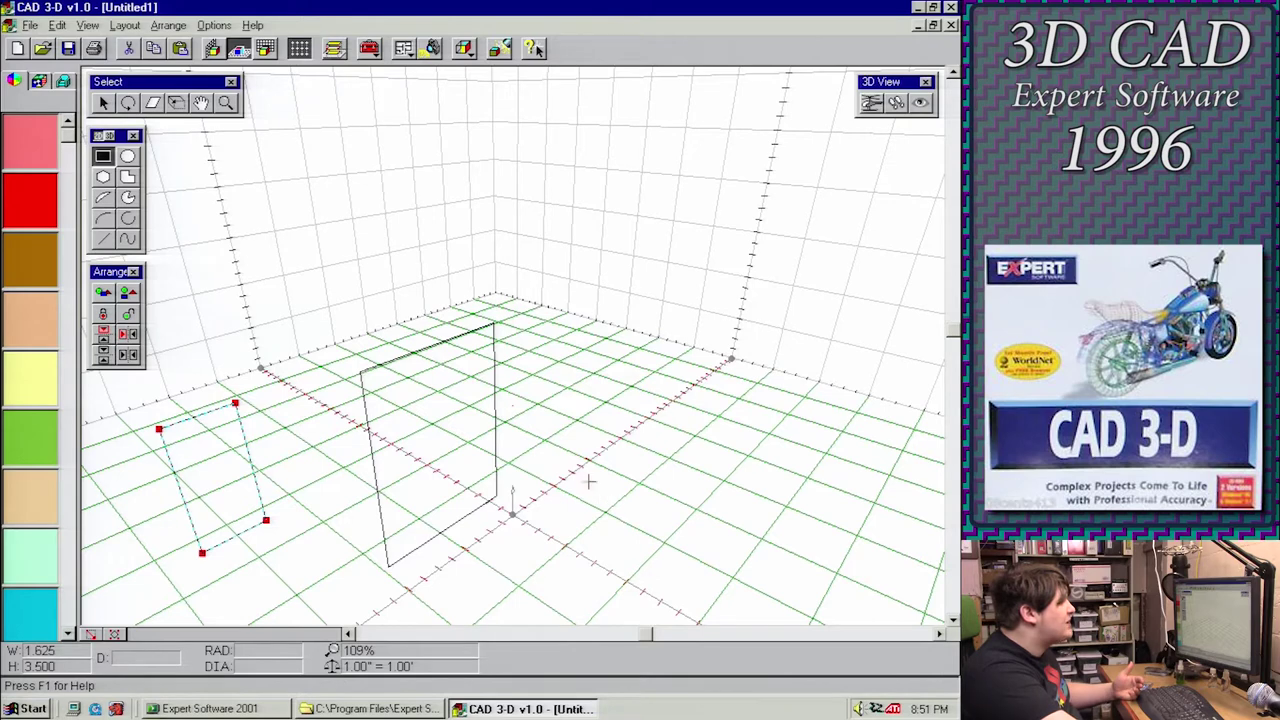
{"action": "left_click_drag", "start_coordinate": [512, 505], "coordinate": [503, 345]}
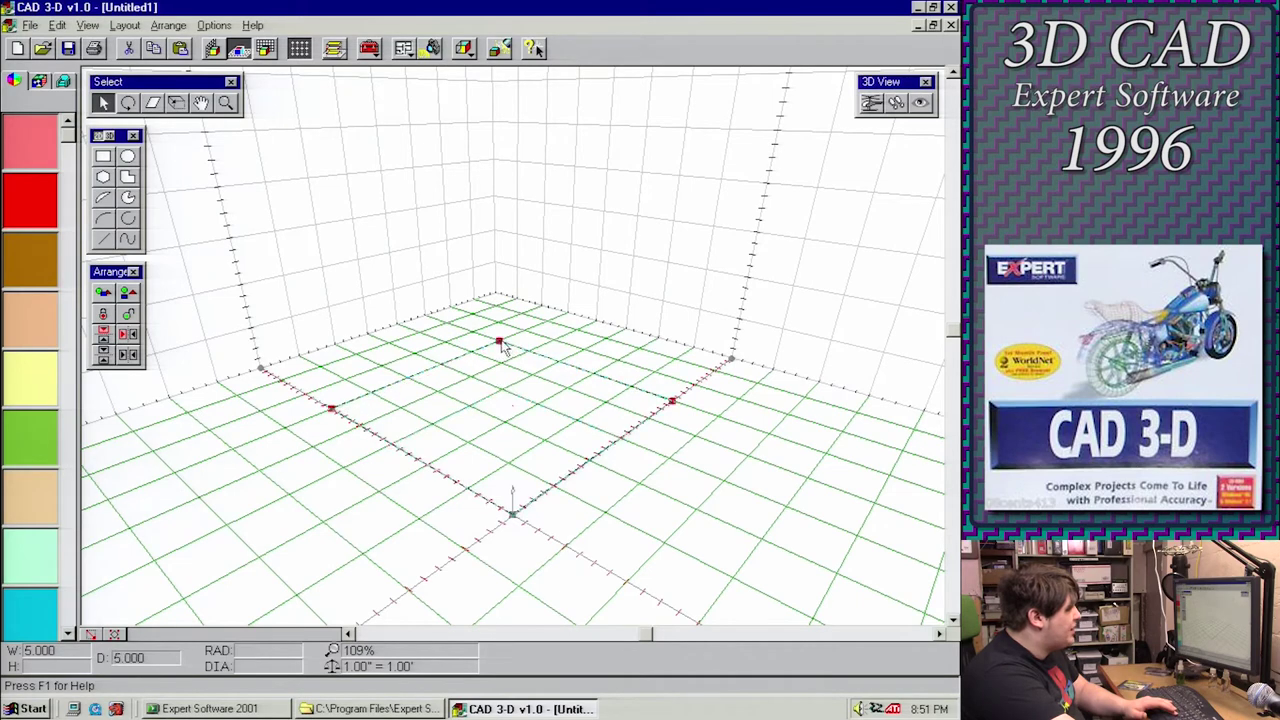
{"action": "left_click", "coordinate": [176, 103]}
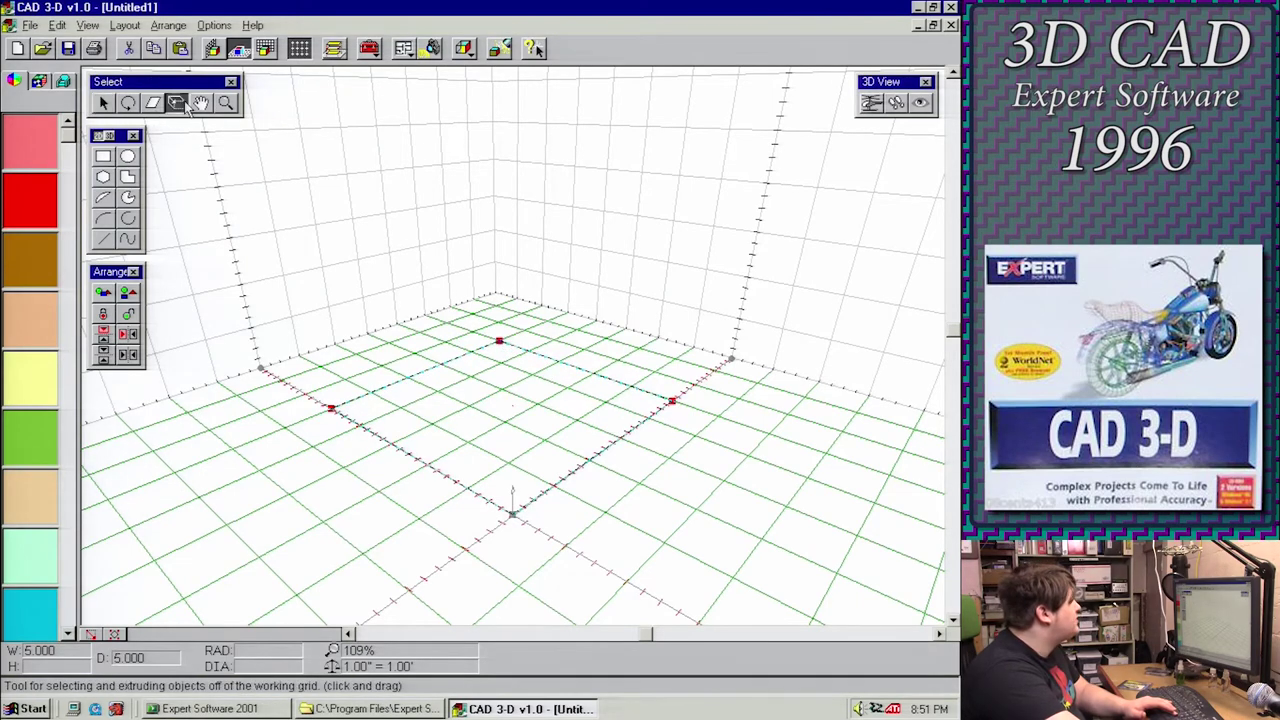
{"action": "left_click", "coordinate": [435, 376]}
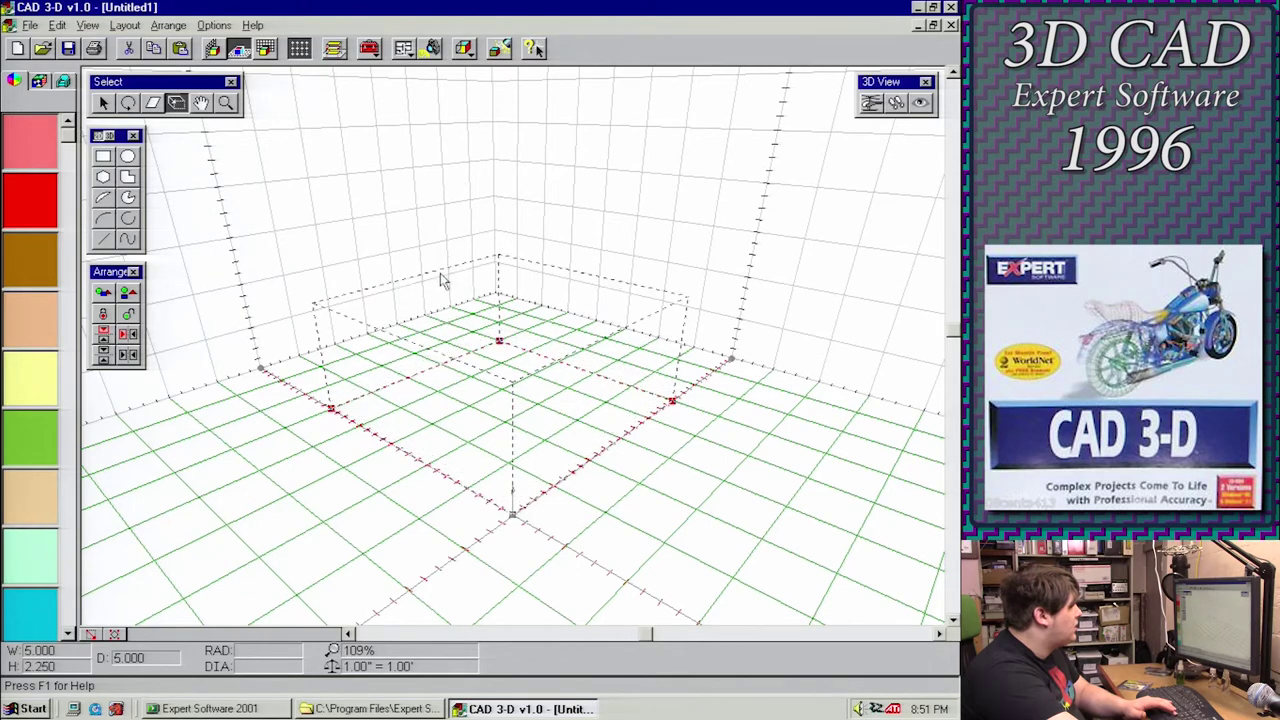
{"action": "left_click_drag", "start_coordinate": [443, 280], "coordinate": [443, 245]}
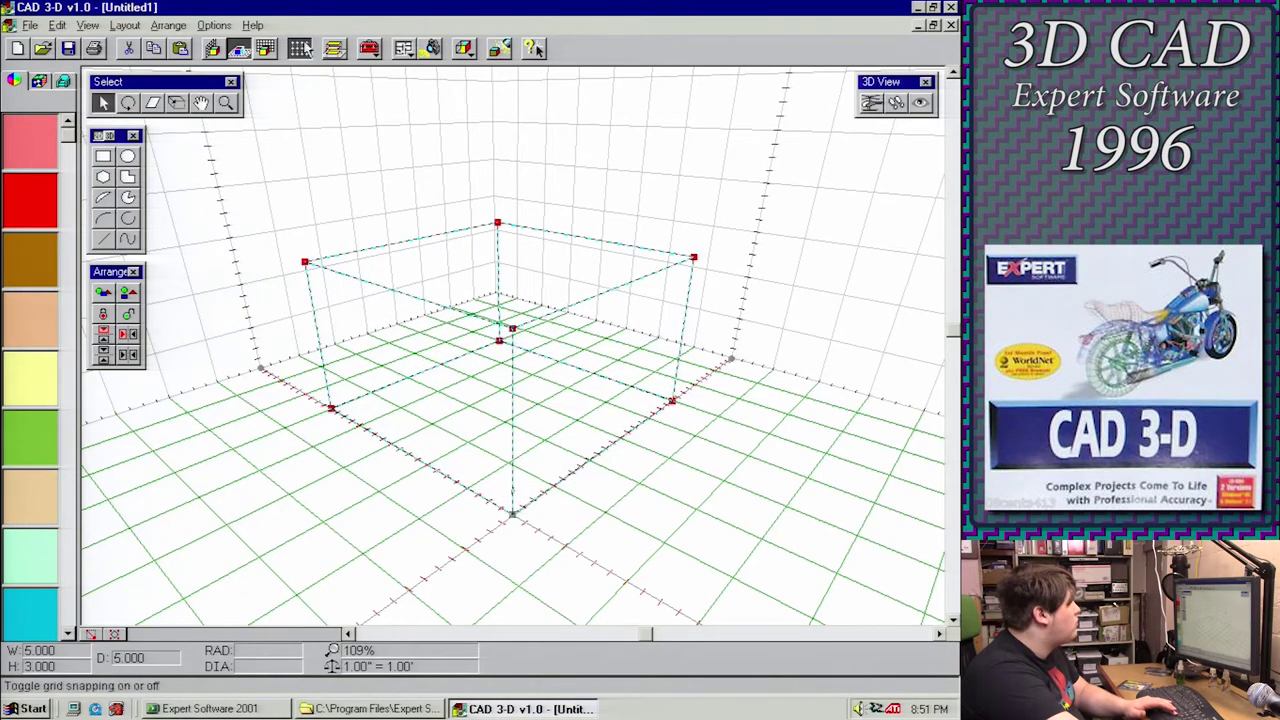
Render the box with solid shading and fly the camera slightly around it
{"action": "left_click", "coordinate": [466, 50]}
{"action": "left_click", "coordinate": [488, 88]}
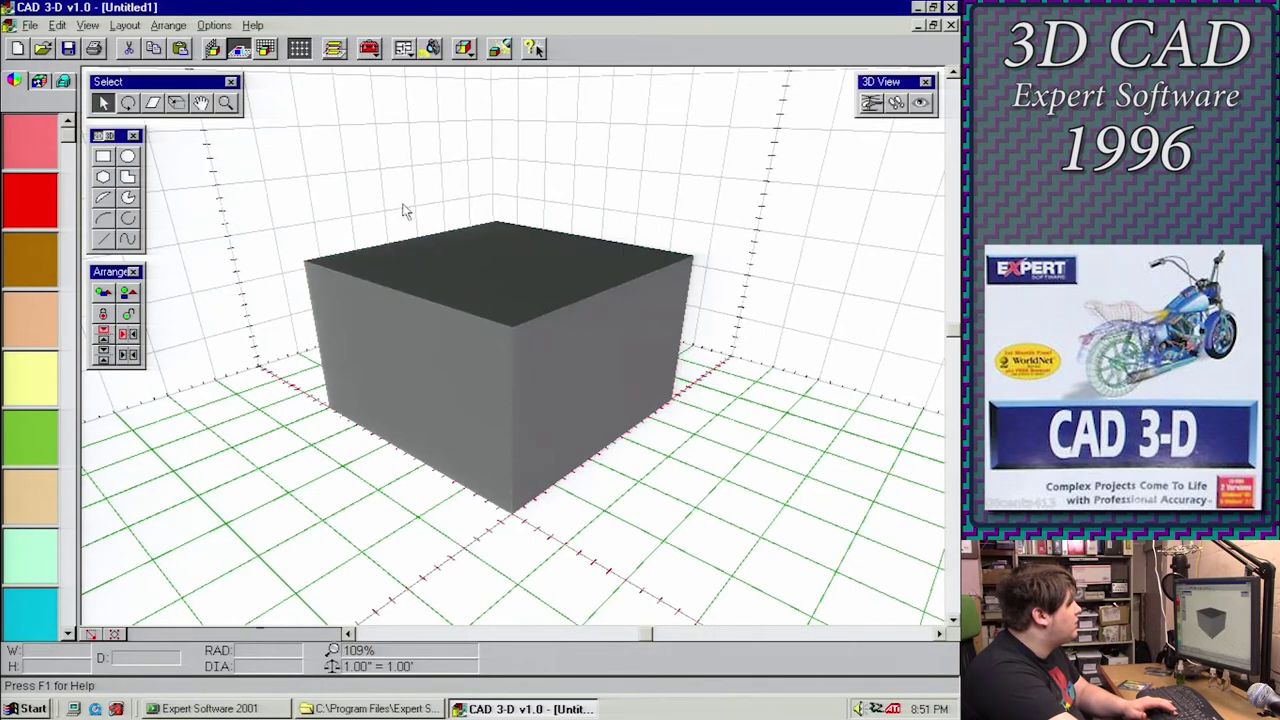
{"action": "left_click", "coordinate": [871, 103]}
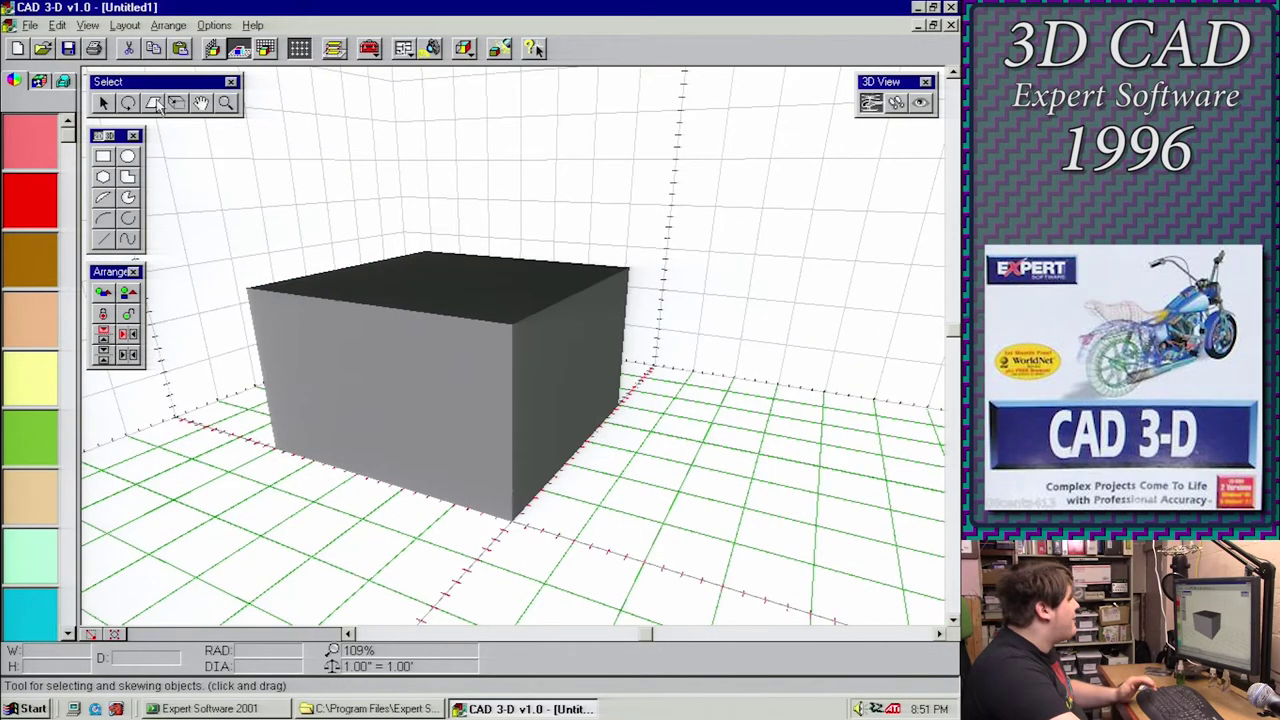
Try skewing the box in several directions on the floor grid and undo the distortions
{"action": "left_click", "coordinate": [152, 103]}
{"action": "left_click_drag", "start_coordinate": [432, 298], "coordinate": [537, 337]}
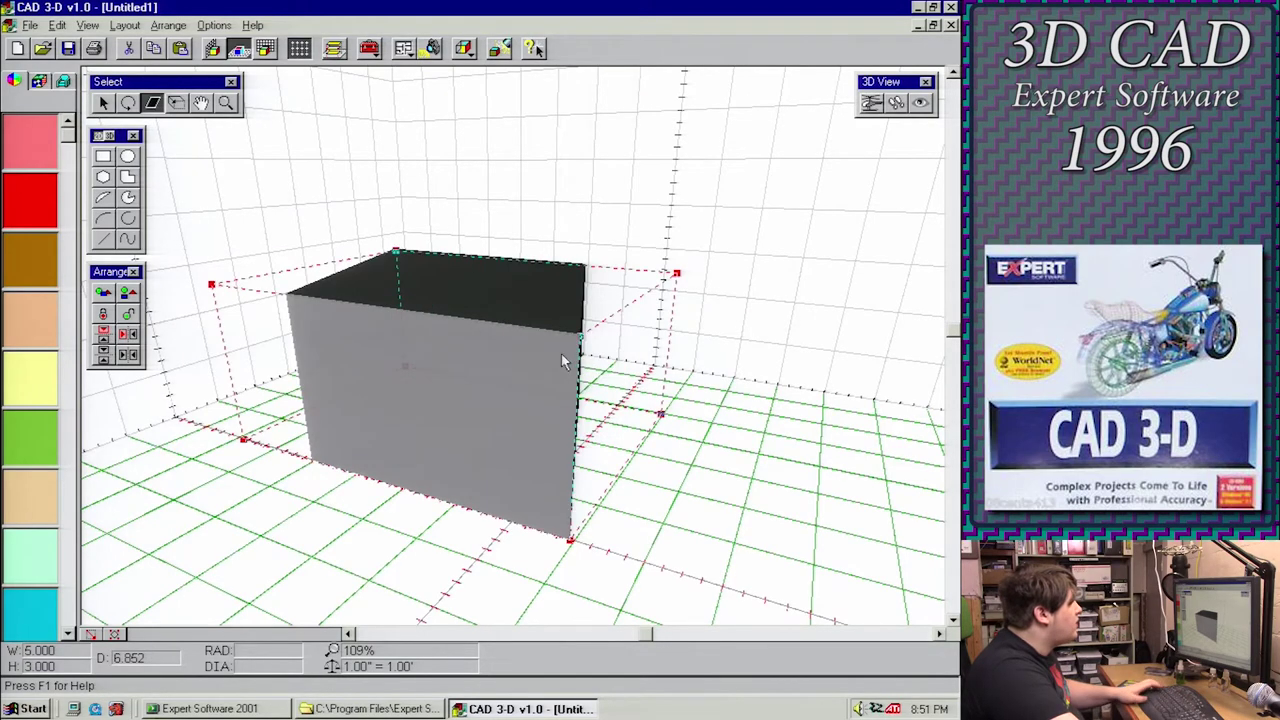
{"action": "key", "text": "ctrl+z"}
{"action": "right_click", "coordinate": [396, 401]}
{"action": "left_click", "coordinate": [430, 376]}
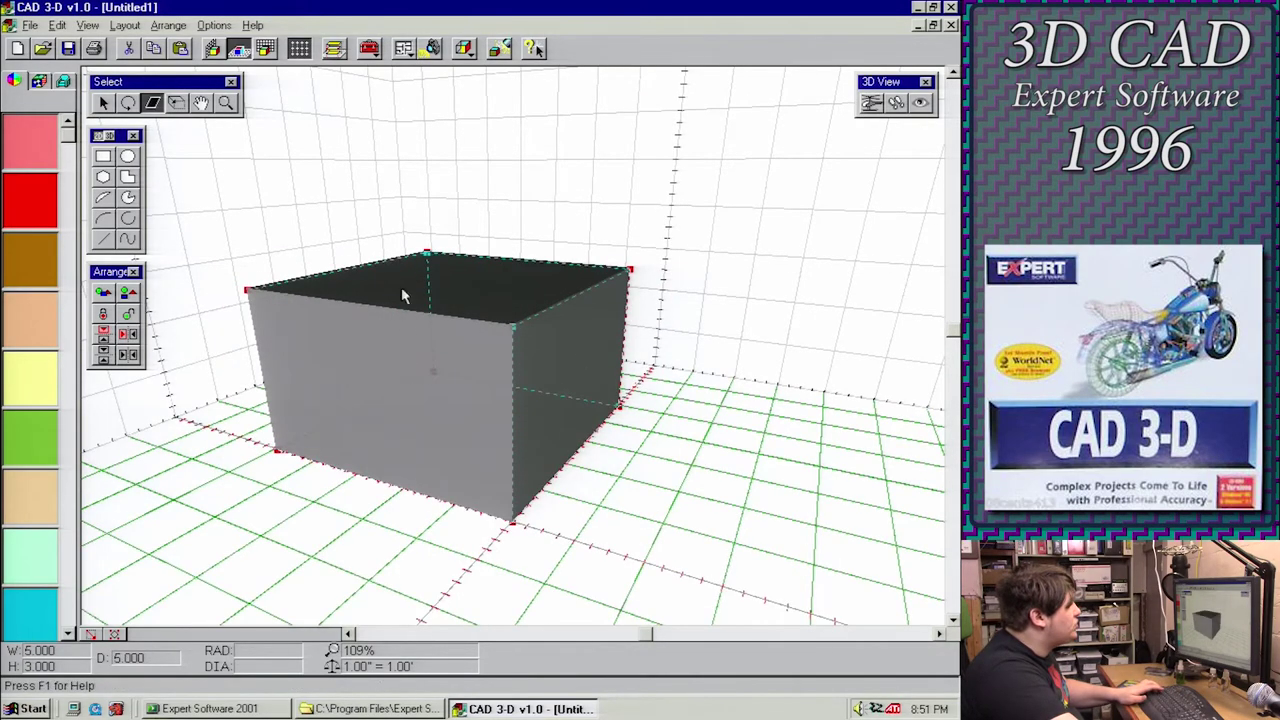
{"action": "left_click_drag", "start_coordinate": [401, 288], "coordinate": [508, 246]}
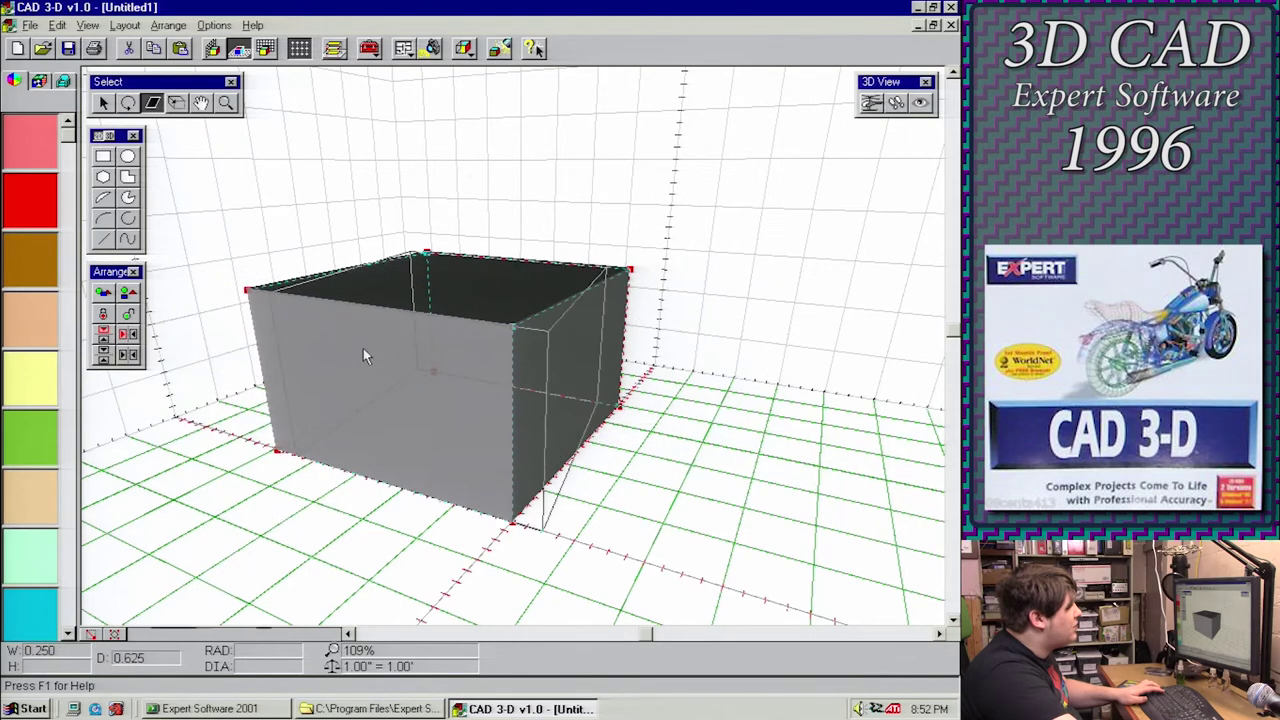
{"action": "left_click_drag", "start_coordinate": [363, 352], "coordinate": [353, 384]}
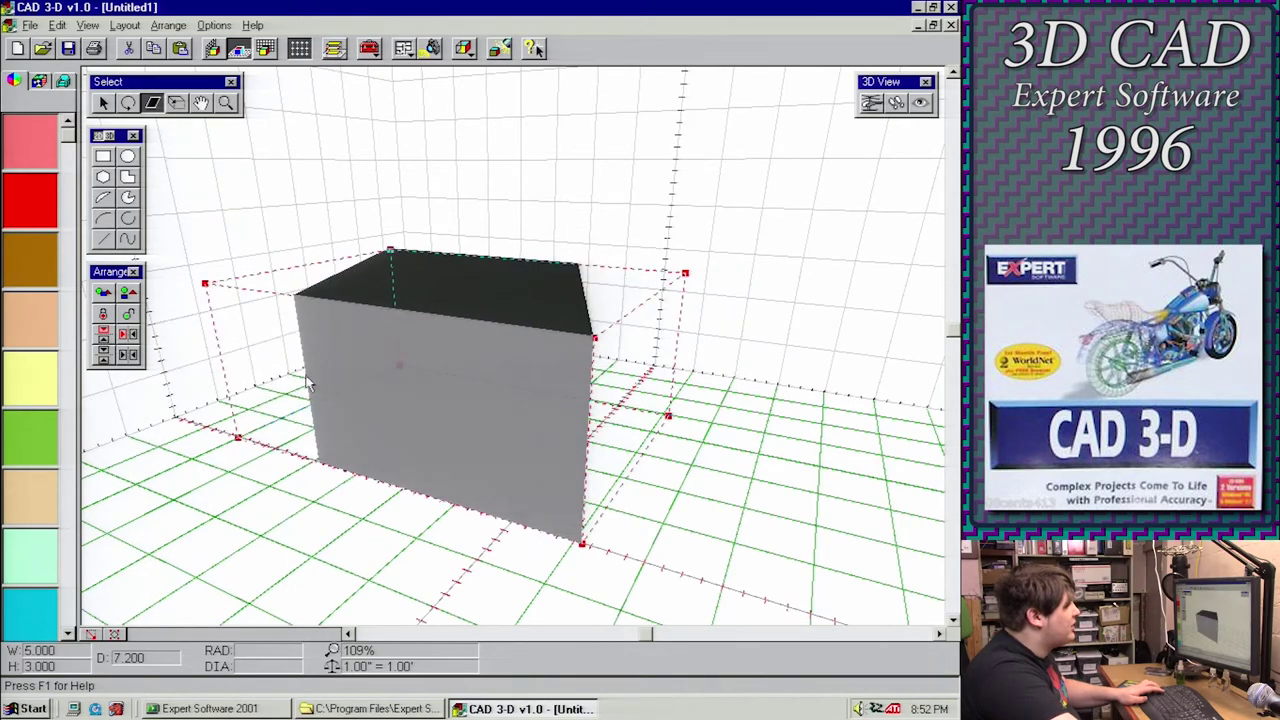
{"action": "key", "text": "ctrl+z"}
Move the selected box by small amounts with the vertical wall as the working grid, undoing the large move
{"action": "key", "text": "space"}
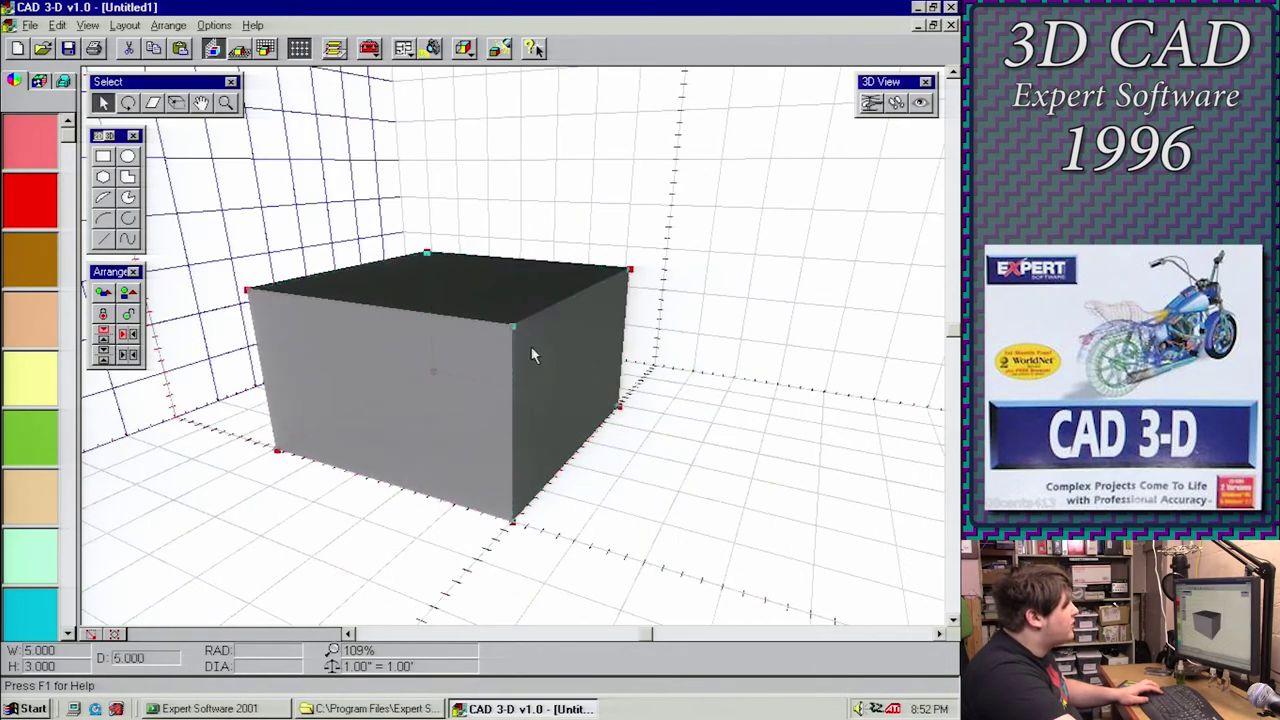
{"action": "left_click_drag", "start_coordinate": [533, 350], "coordinate": [580, 334]}
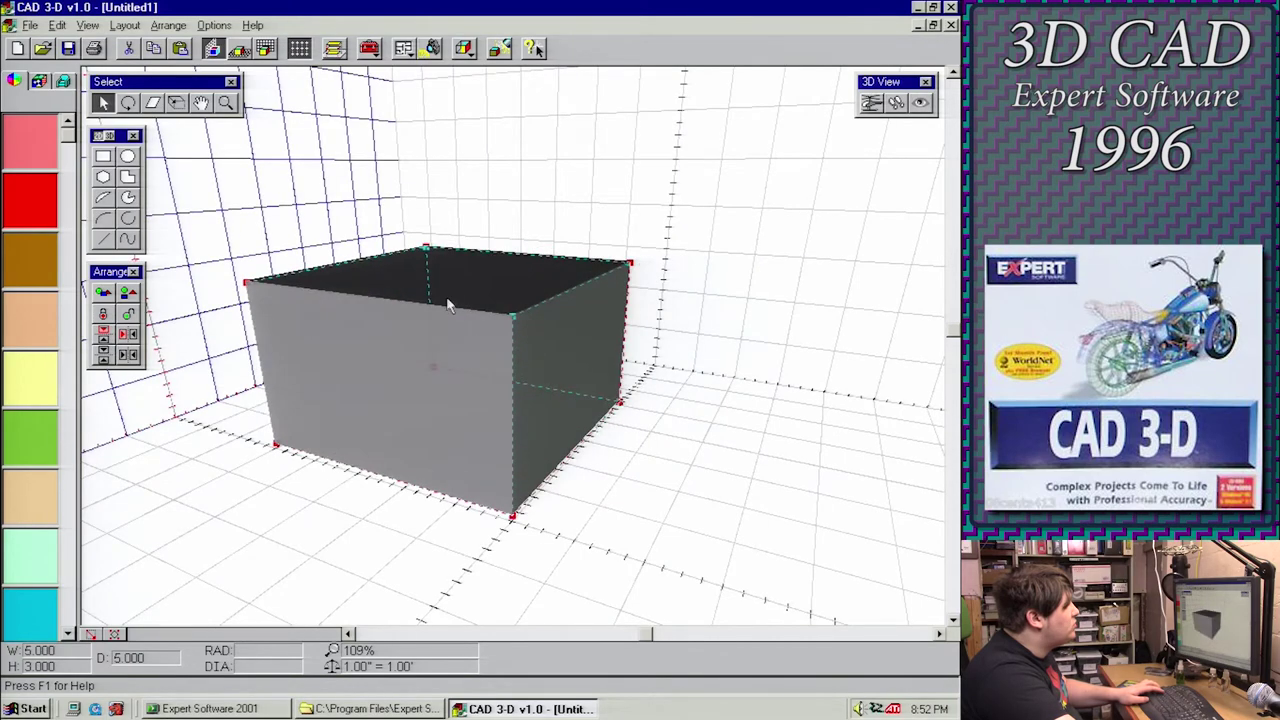
{"action": "left_click_drag", "start_coordinate": [513, 311], "coordinate": [322, 213]}
{"action": "key", "text": "ctrl+z"}
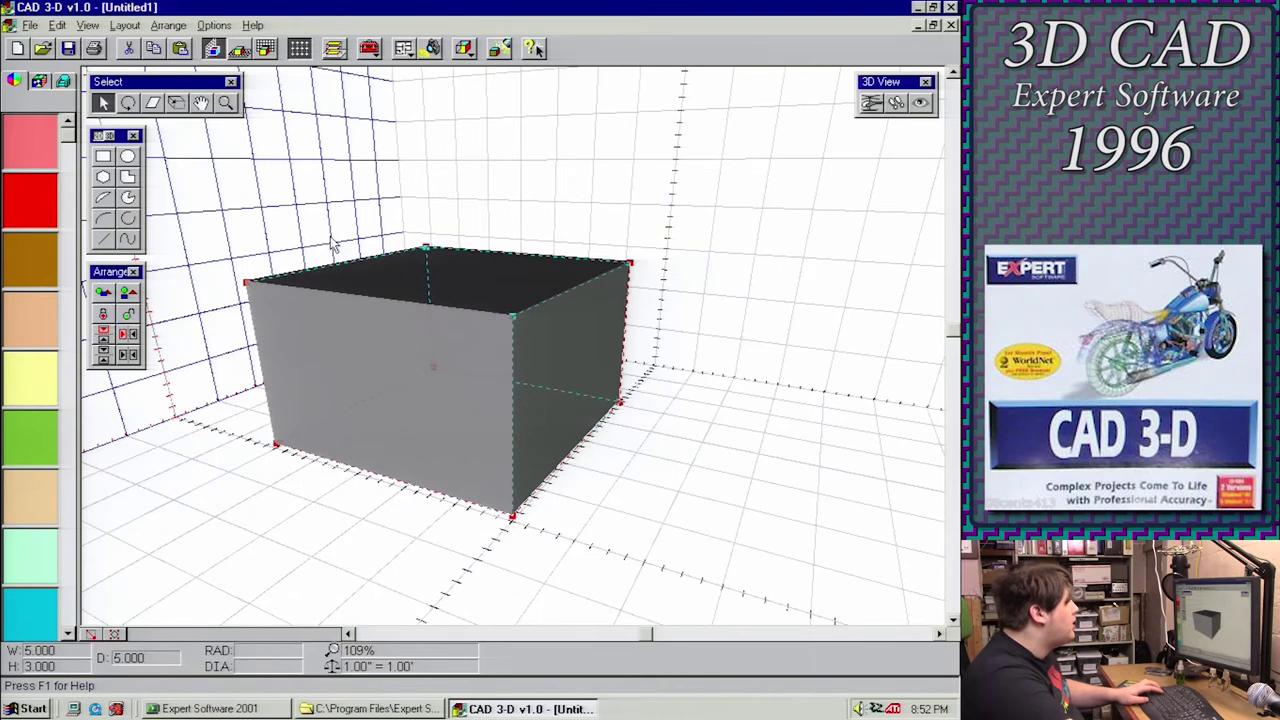
{"action": "left_click", "coordinate": [526, 204]}
{"action": "left_click", "coordinate": [397, 356]}
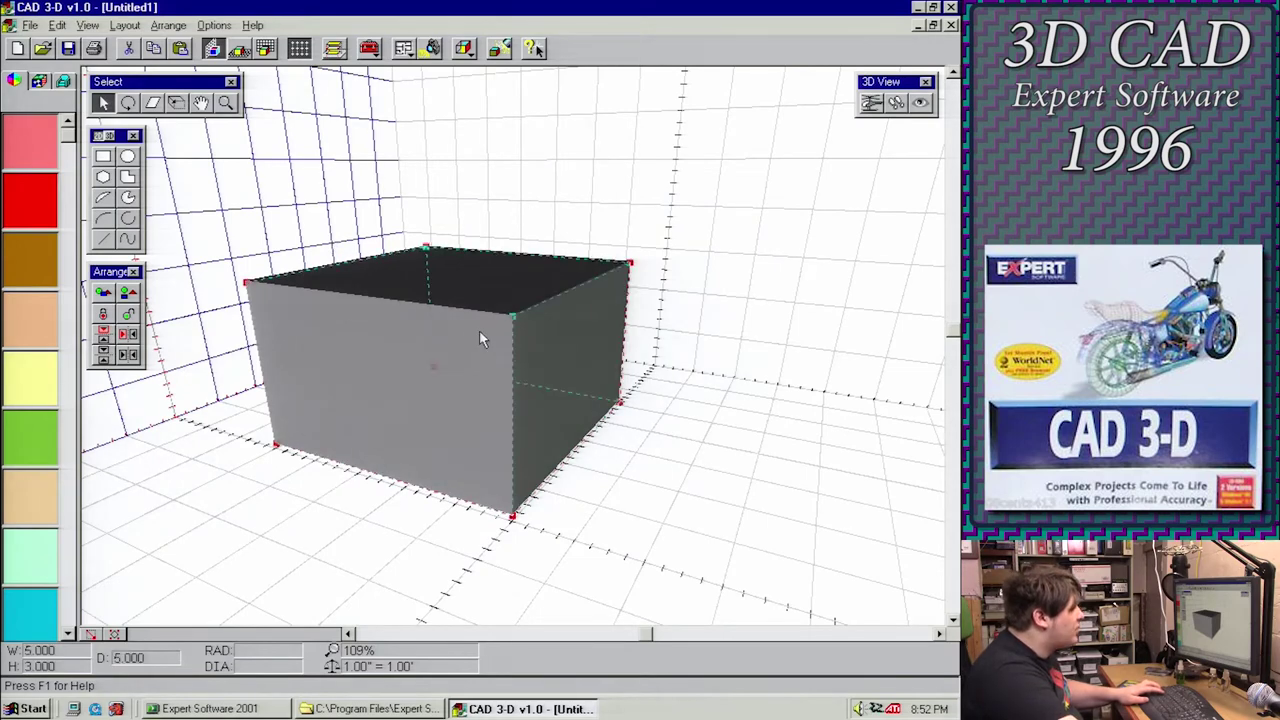
{"action": "left_click_drag", "start_coordinate": [512, 311], "coordinate": [509, 306]}
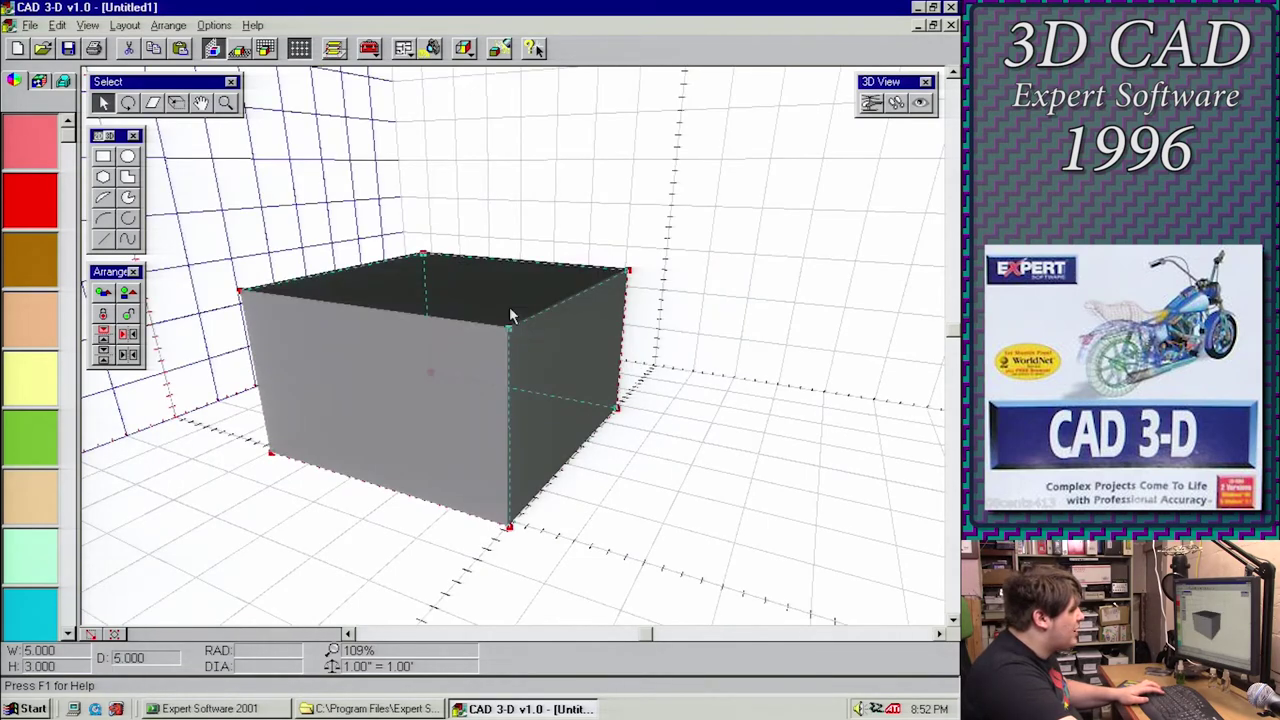
Make the floor the working grid again and move the box across it toward the rear corner
{"action": "left_click", "coordinate": [239, 48]}
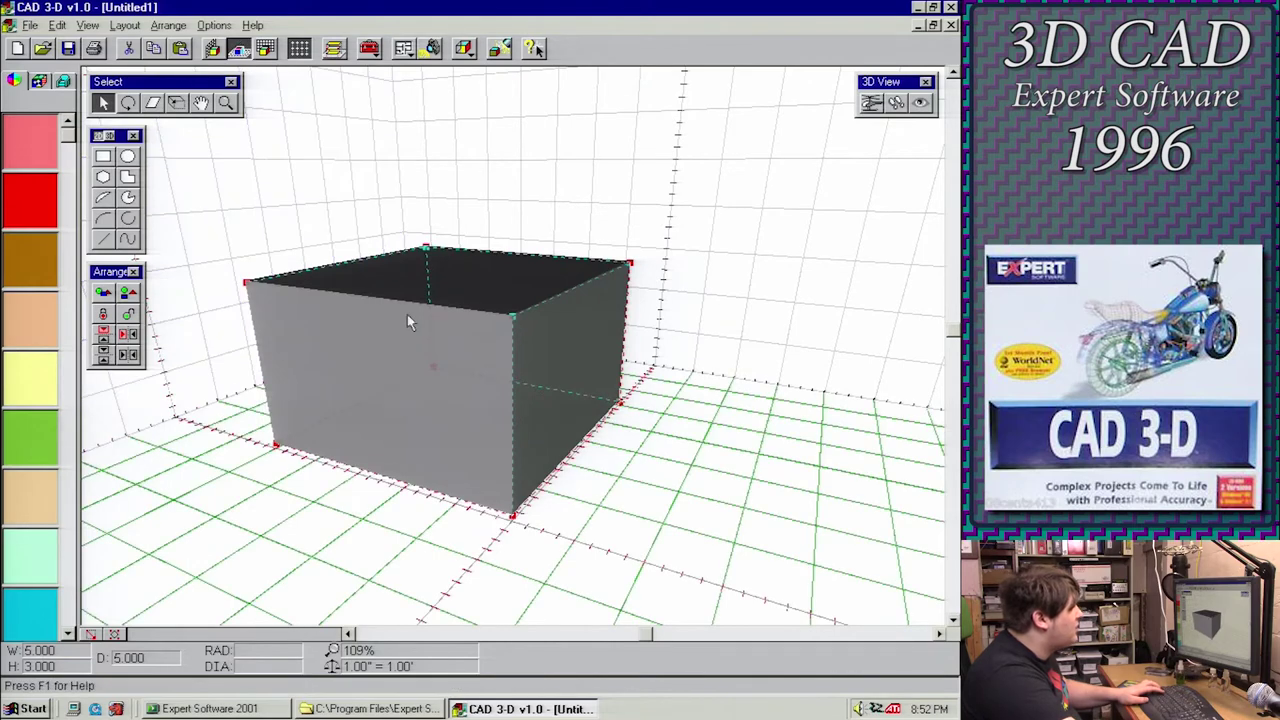
{"action": "left_click_drag", "start_coordinate": [472, 358], "coordinate": [440, 236]}
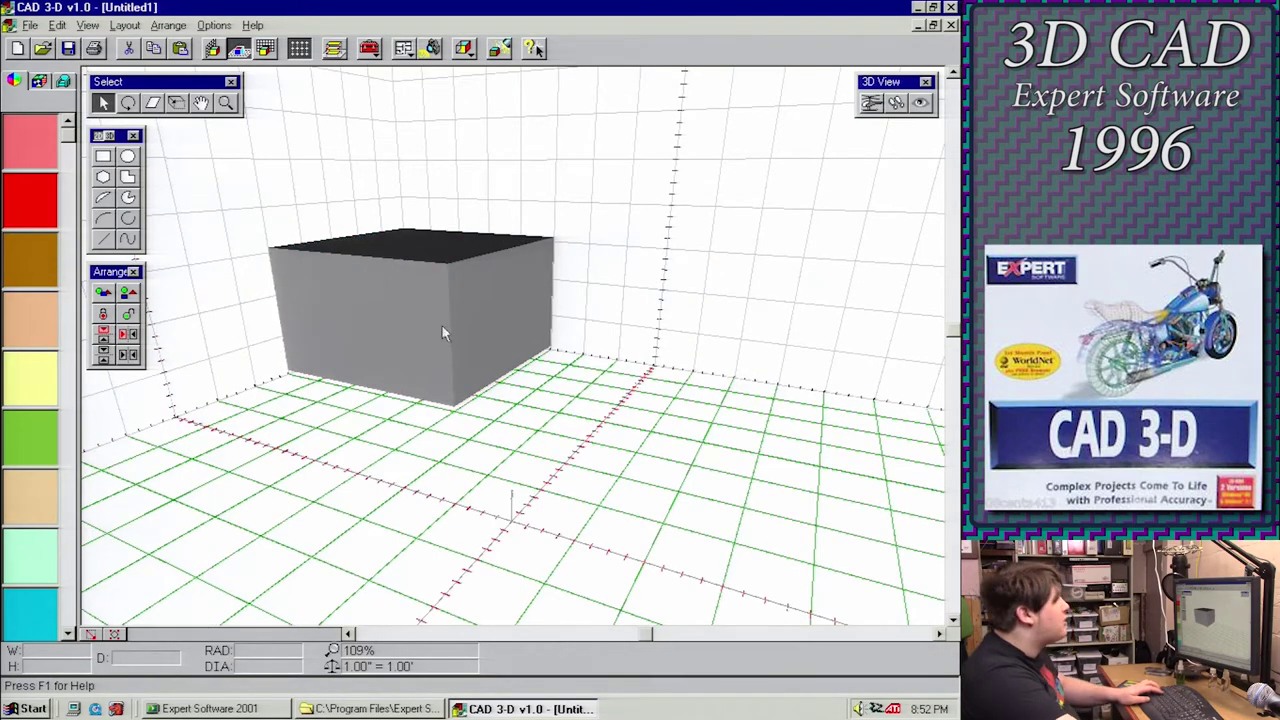
{"action": "left_click", "coordinate": [372, 279]}
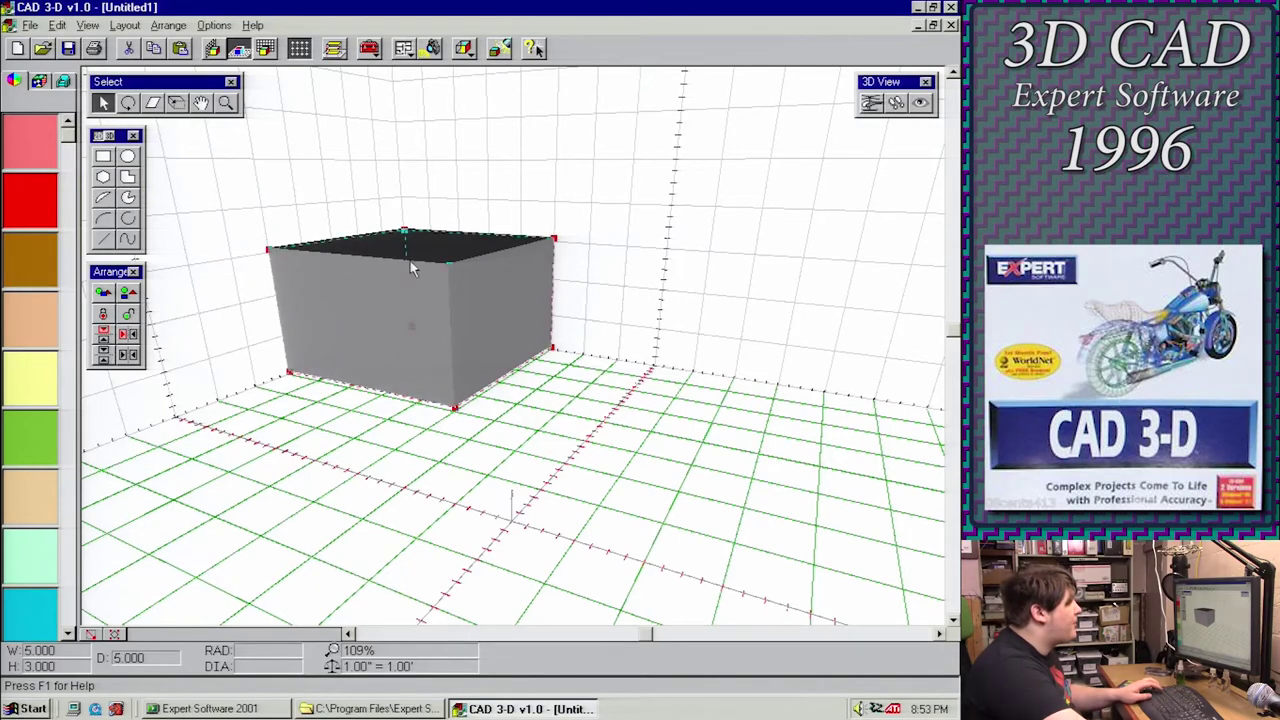
{"action": "left_click_drag", "start_coordinate": [412, 267], "coordinate": [453, 256]}
{"action": "left_click_drag", "start_coordinate": [508, 311], "coordinate": [438, 198]}
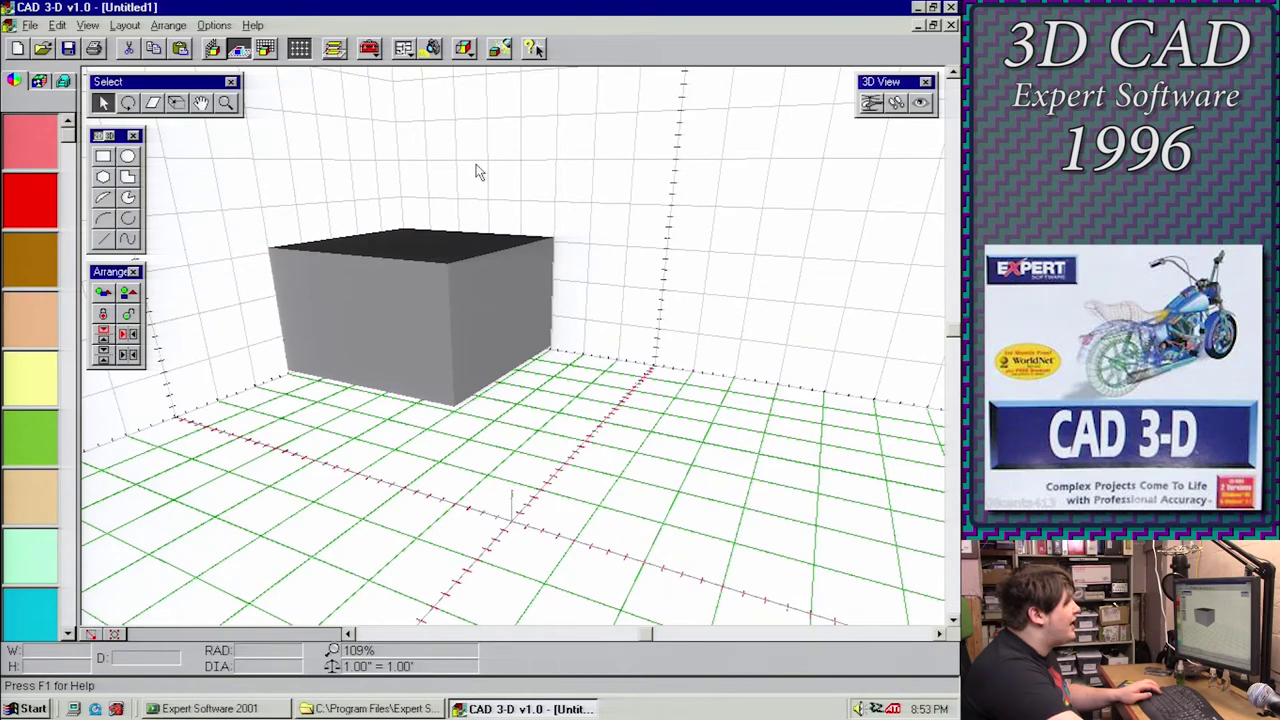
Move the box across the floor toward the axis origin, and shift it with the left wall as the working grid
{"action": "left_click", "coordinate": [474, 328]}
{"action": "left_click_drag", "start_coordinate": [474, 328], "coordinate": [508, 398]}
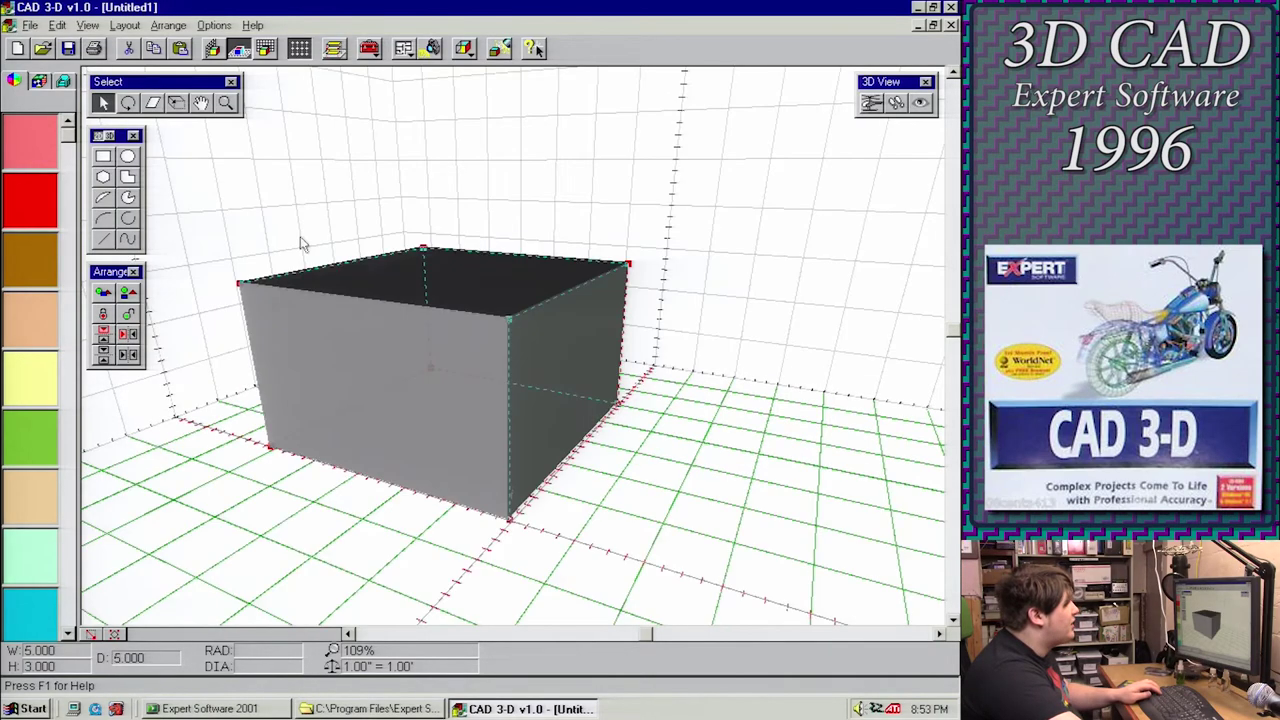
{"action": "left_click", "coordinate": [212, 48]}
{"action": "left_click_drag", "start_coordinate": [409, 345], "coordinate": [431, 475]}
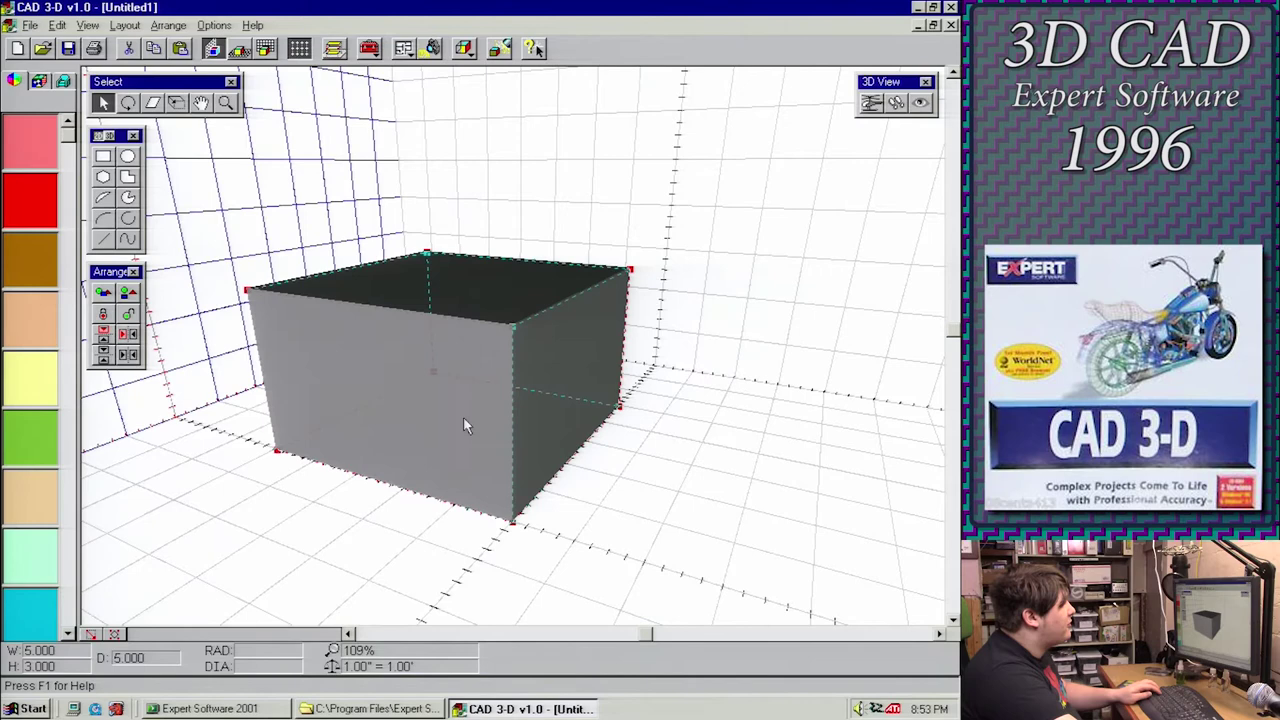
{"action": "left_click_drag", "start_coordinate": [464, 418], "coordinate": [648, 473]}
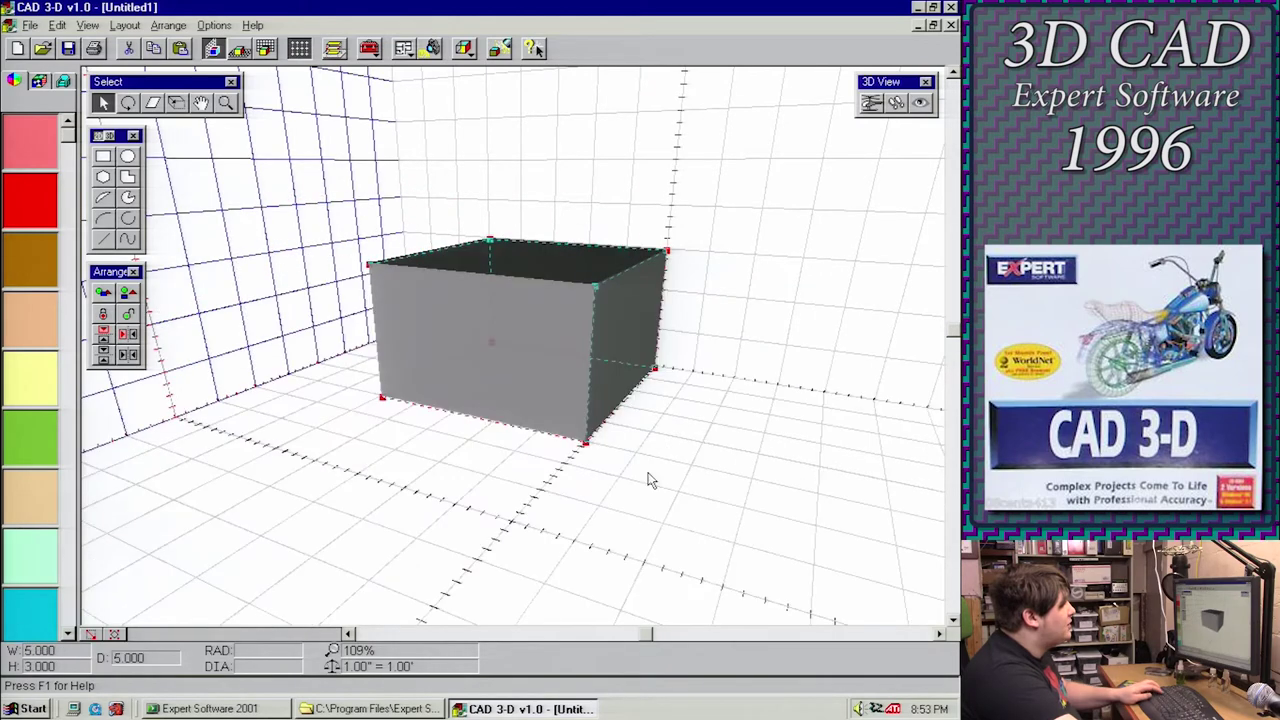
Bring the box that has left the view back down onto the floor plane in front of the left wall
{"action": "key", "text": "Delete"}
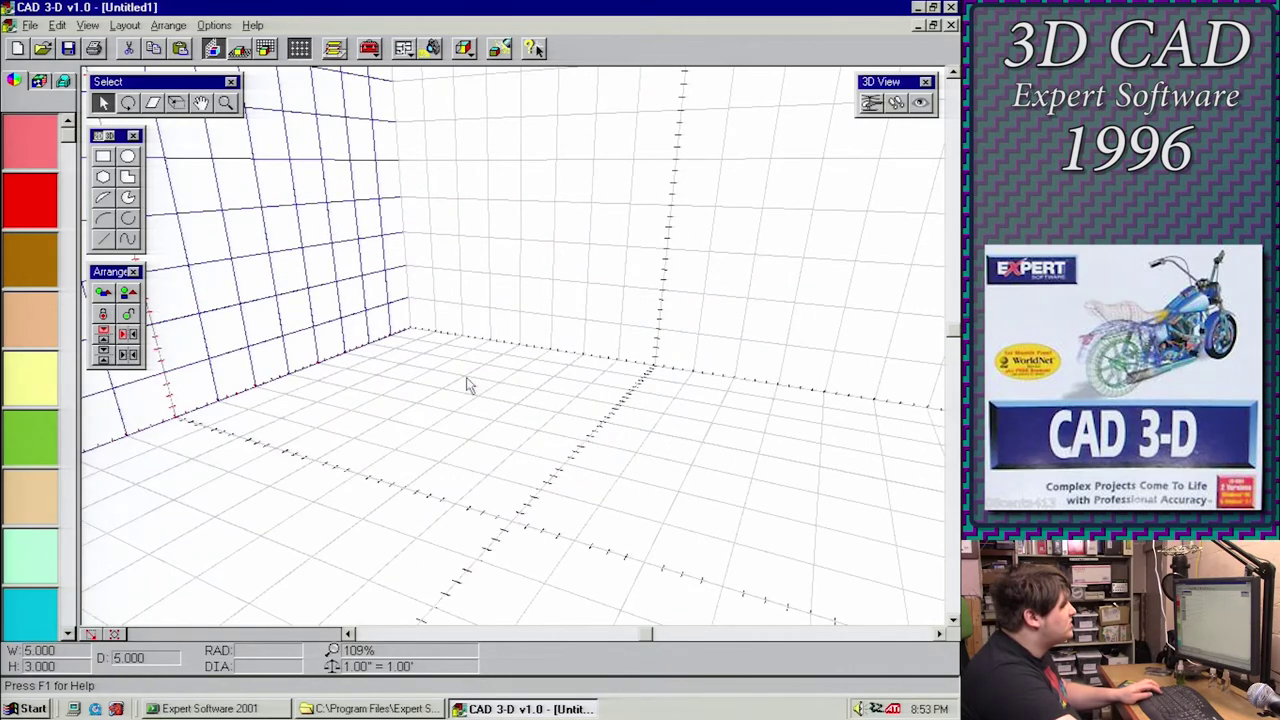
{"action": "left_click", "coordinate": [871, 103]}
{"action": "left_click_drag", "start_coordinate": [731, 246], "coordinate": [440, 186]}
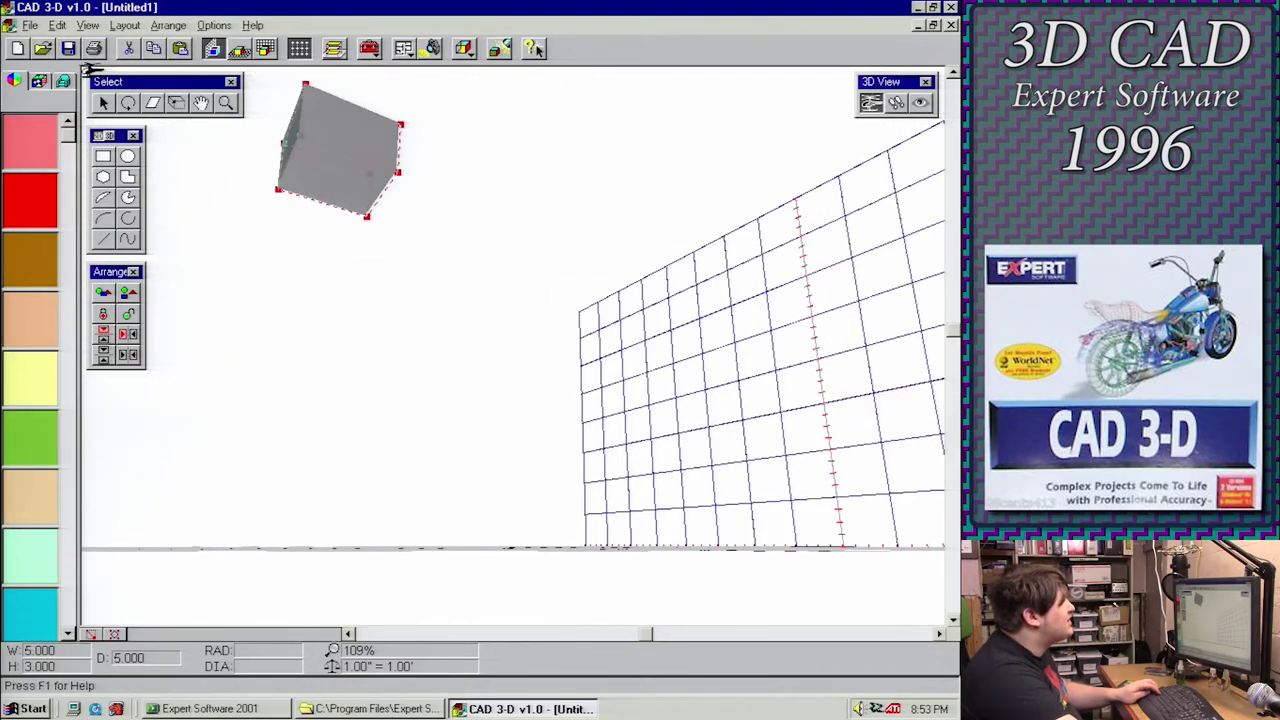
{"action": "left_click", "coordinate": [103, 102]}
{"action": "left_click_drag", "start_coordinate": [308, 152], "coordinate": [370, 207]}
{"action": "left_click_drag", "start_coordinate": [464, 325], "coordinate": [591, 578]}
Move the box at 66% magnification so that its nearest bottom corner sits where the floor axes cross
{"action": "left_click", "coordinate": [871, 102]}
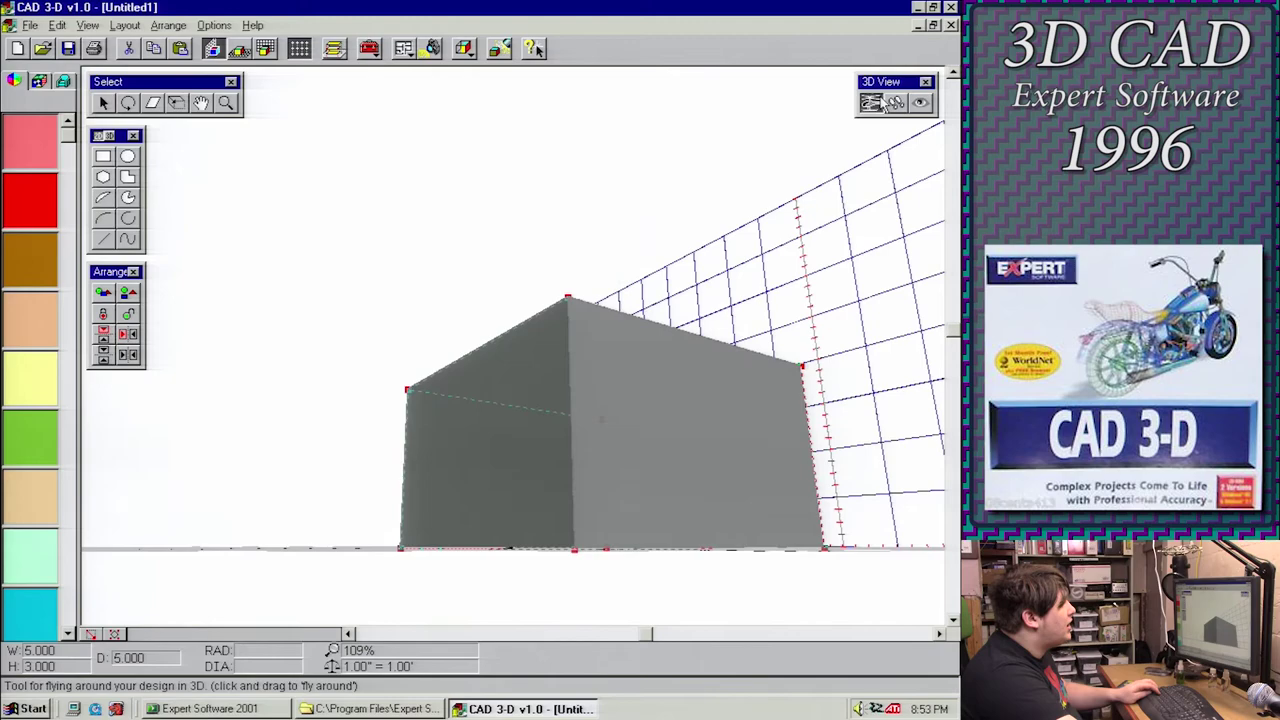
{"action": "mouse_move", "coordinate": [550, 260]}
{"action": "left_mouse_down"}
{"action": "mouse_move", "coordinate": [679, 374]}
{"action": "mouse_move", "coordinate": [709, 366]}
{"action": "mouse_move", "coordinate": [614, 297]}
{"action": "mouse_move", "coordinate": [627, 294]}
{"action": "left_mouse_up"}
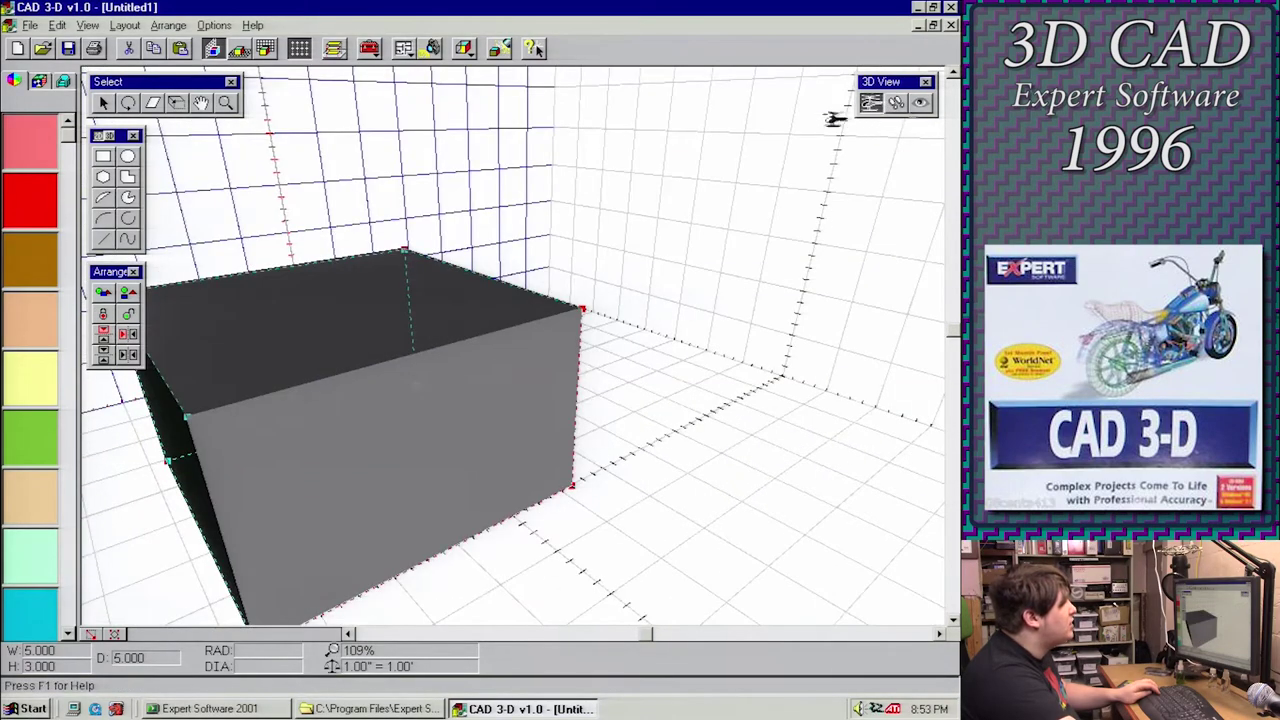
{"action": "left_click", "coordinate": [225, 102]}
{"action": "left_click_drag", "start_coordinate": [527, 266], "coordinate": [527, 302]}
{"action": "left_click", "coordinate": [871, 102]}
{"action": "left_click_drag", "start_coordinate": [702, 236], "coordinate": [700, 257]}
{"action": "mouse_move", "coordinate": [338, 211]}
{"action": "left_mouse_down"}
{"action": "mouse_move", "coordinate": [263, 203]}
{"action": "mouse_move", "coordinate": [337, 289]}
{"action": "mouse_move", "coordinate": [350, 205]}
{"action": "left_mouse_up"}
{"action": "left_click", "coordinate": [200, 102]}
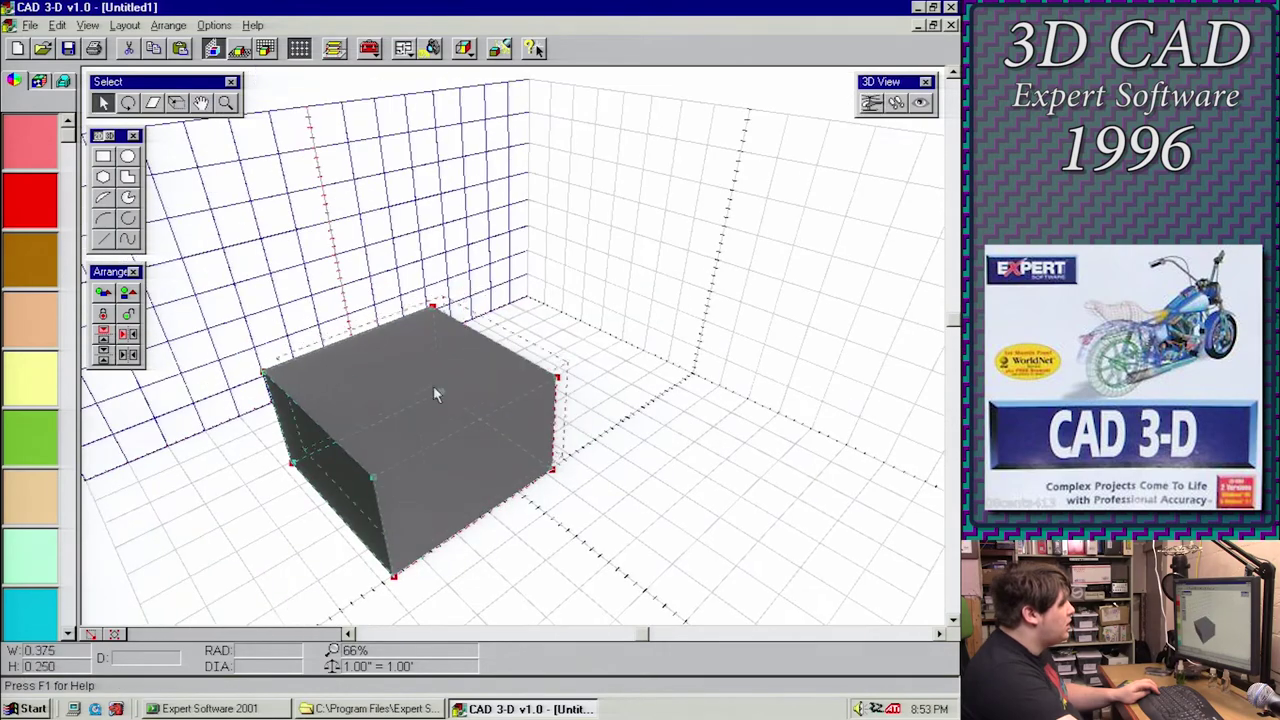
{"action": "left_click_drag", "start_coordinate": [433, 386], "coordinate": [547, 346]}
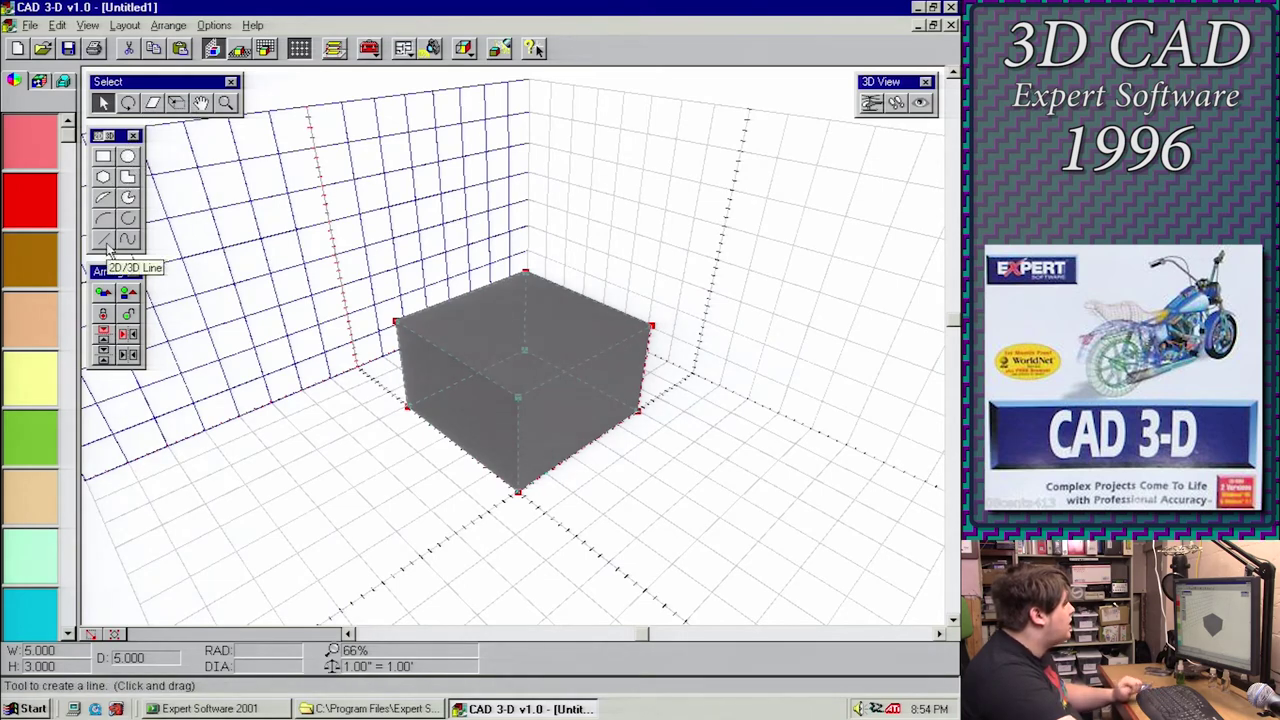
Try to draw a line on the left wall grid in 3D, and make the right wall the working grid
{"action": "left_click", "coordinate": [104, 240]}
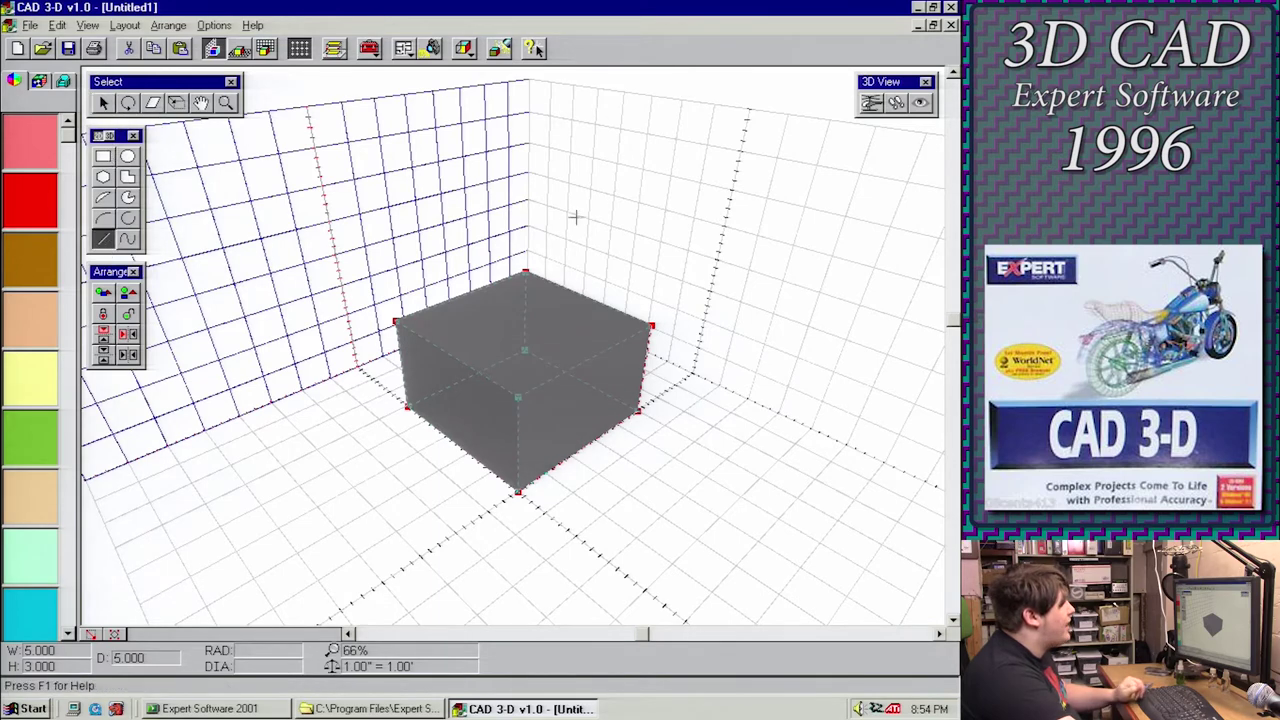
{"action": "left_click", "coordinate": [290, 502]}
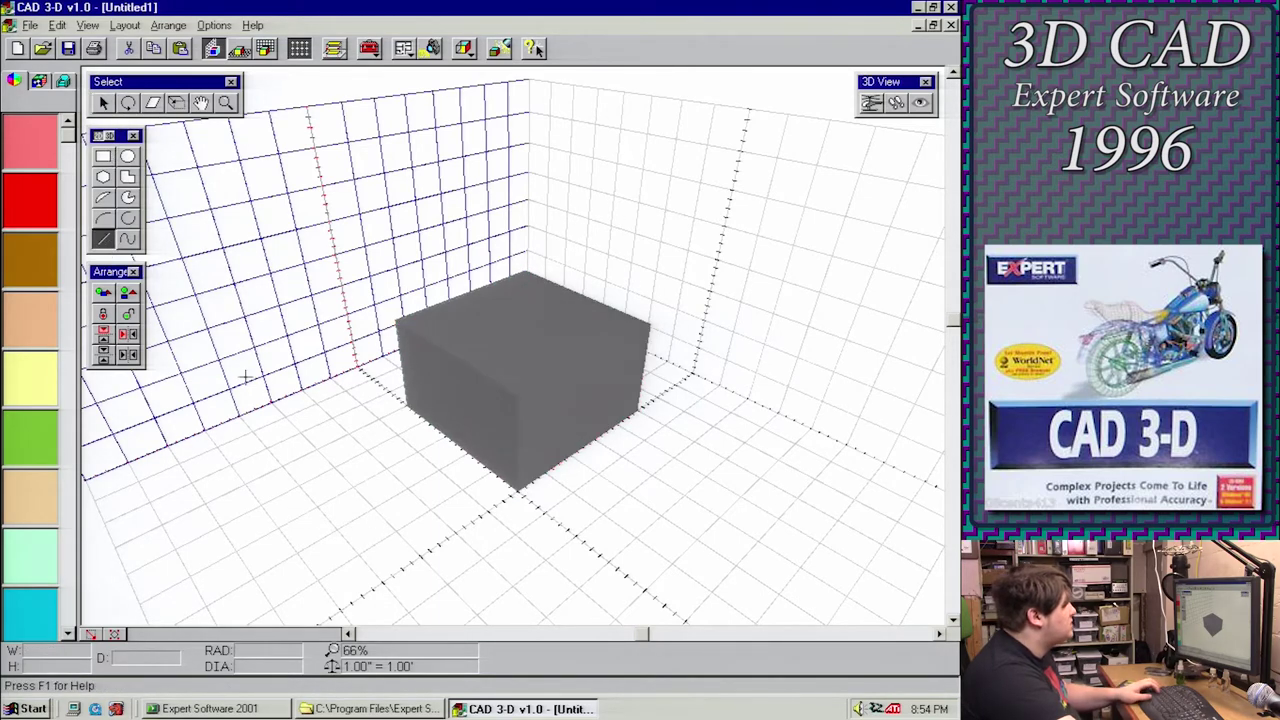
{"action": "mouse_move", "coordinate": [290, 312]}
{"action": "left_mouse_down"}
{"action": "mouse_move", "coordinate": [306, 166]}
{"action": "mouse_move", "coordinate": [347, 168]}
{"action": "left_mouse_up"}
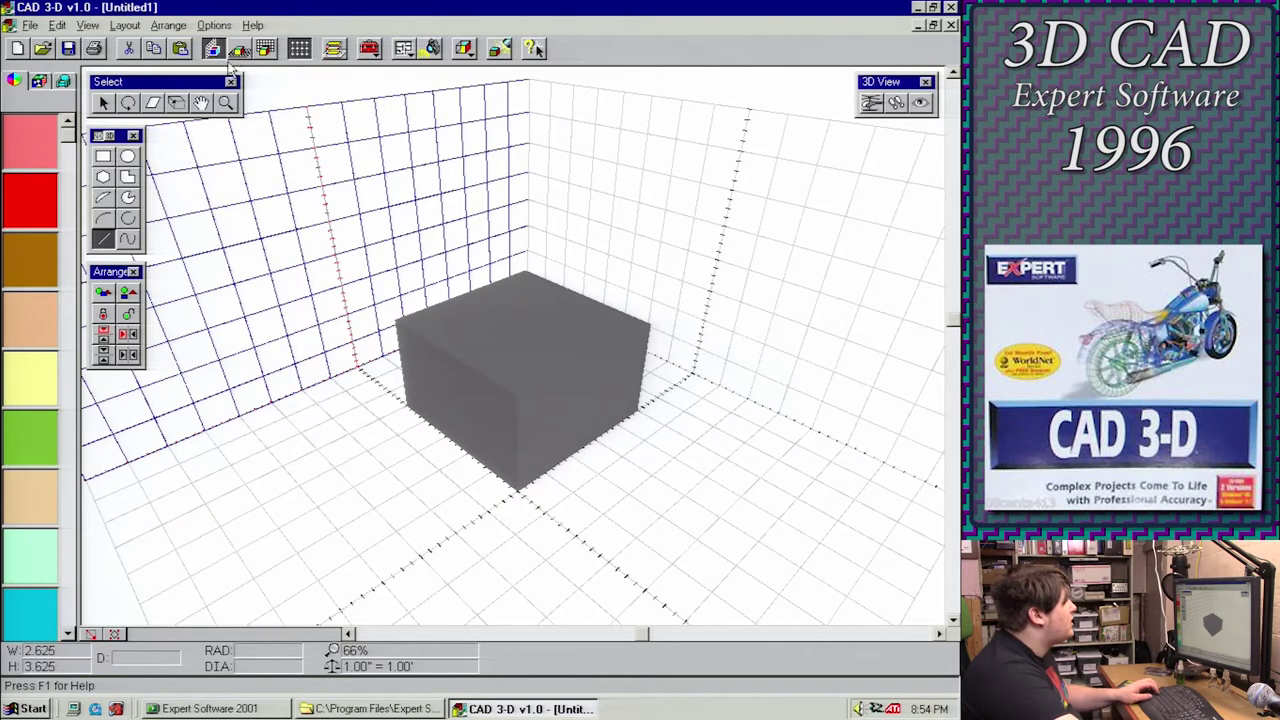
{"action": "left_click", "coordinate": [265, 49]}
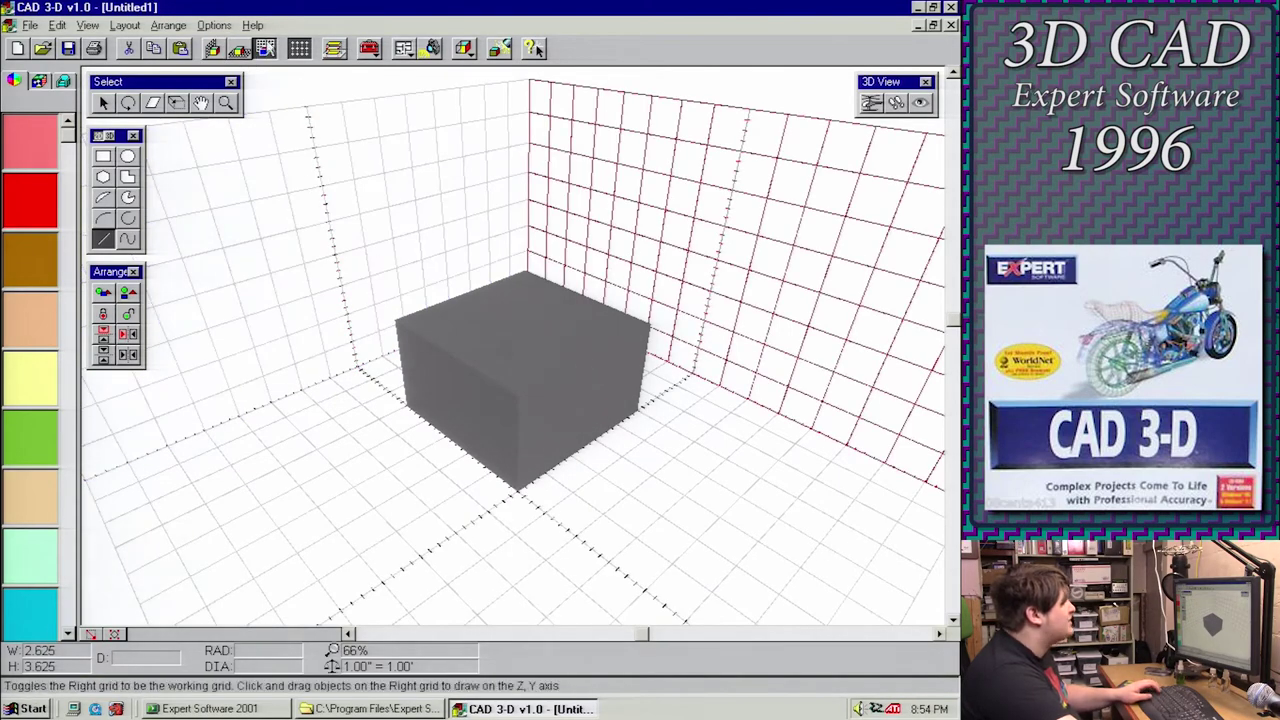
Draw a triangular roof outline about 5.25 wide and 2.875 high on top of the box in the 2D front view
{"action": "left_click", "coordinate": [409, 56]}
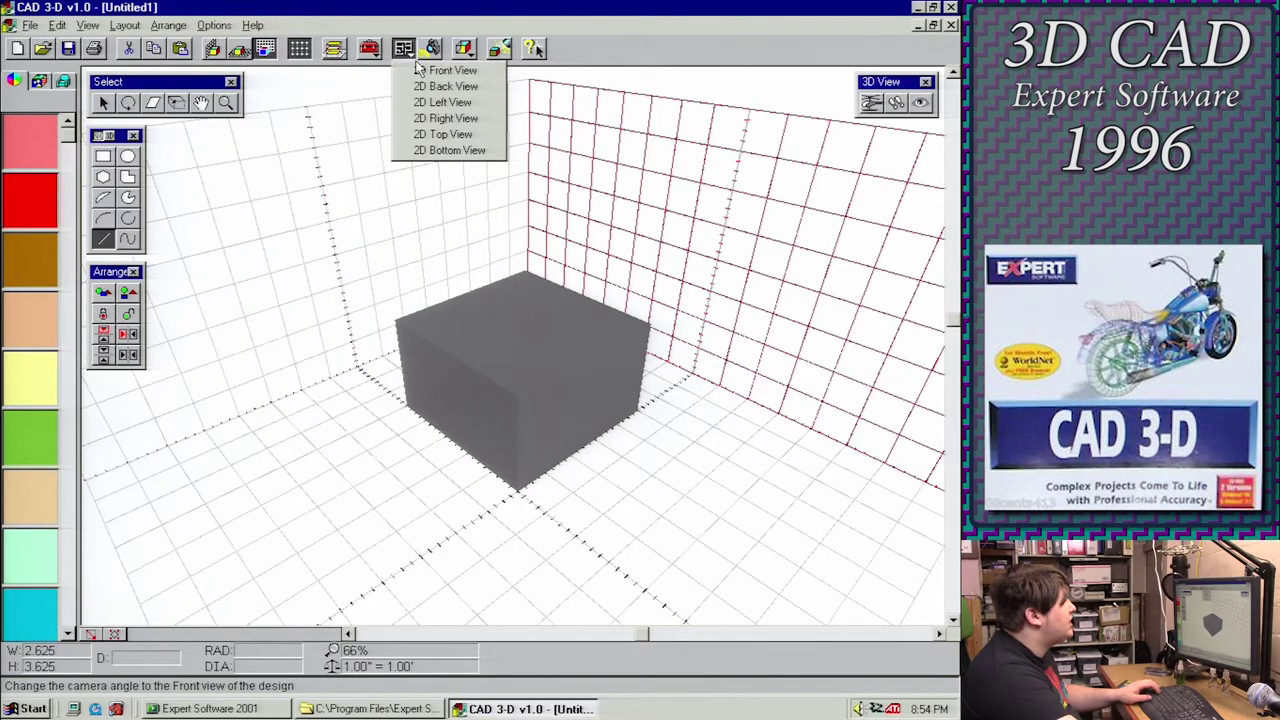
{"action": "left_click", "coordinate": [421, 70]}
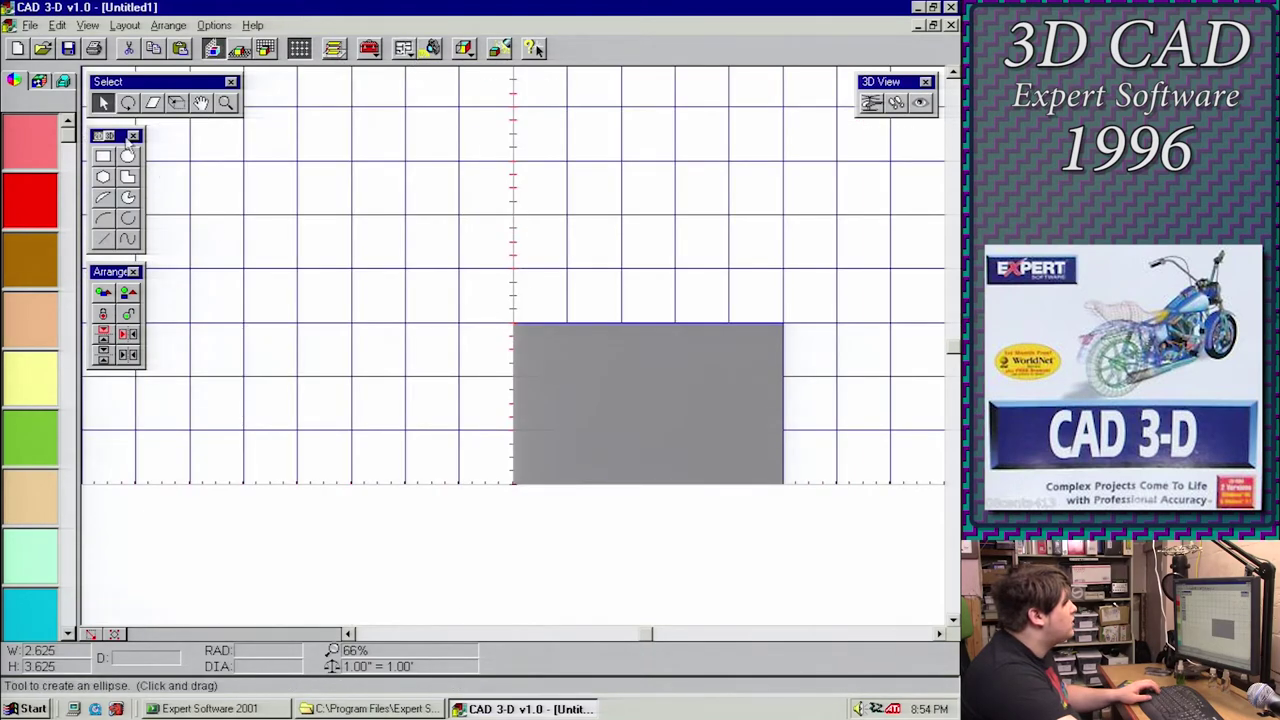
{"action": "left_click", "coordinate": [108, 238]}
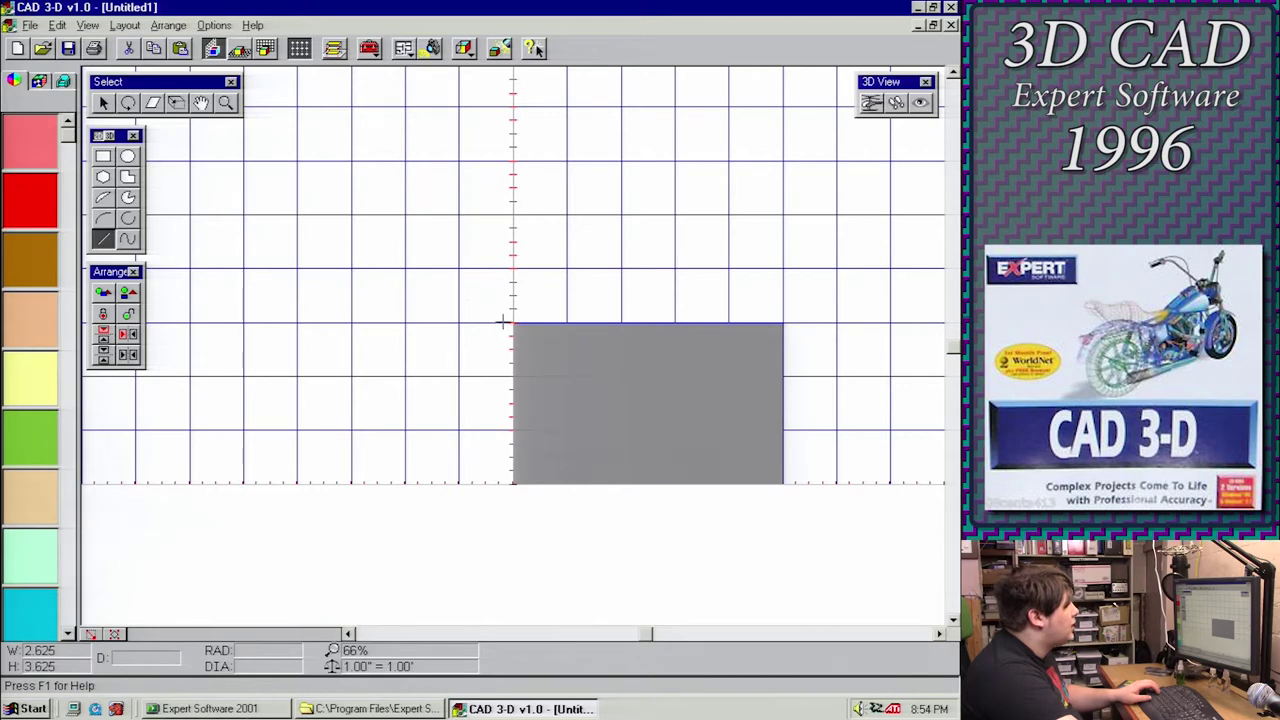
{"action": "mouse_move", "coordinate": [500, 322]}
{"action": "left_mouse_down"}
{"action": "mouse_move", "coordinate": [641, 163]}
{"action": "mouse_move", "coordinate": [784, 318]}
{"action": "left_mouse_up"}
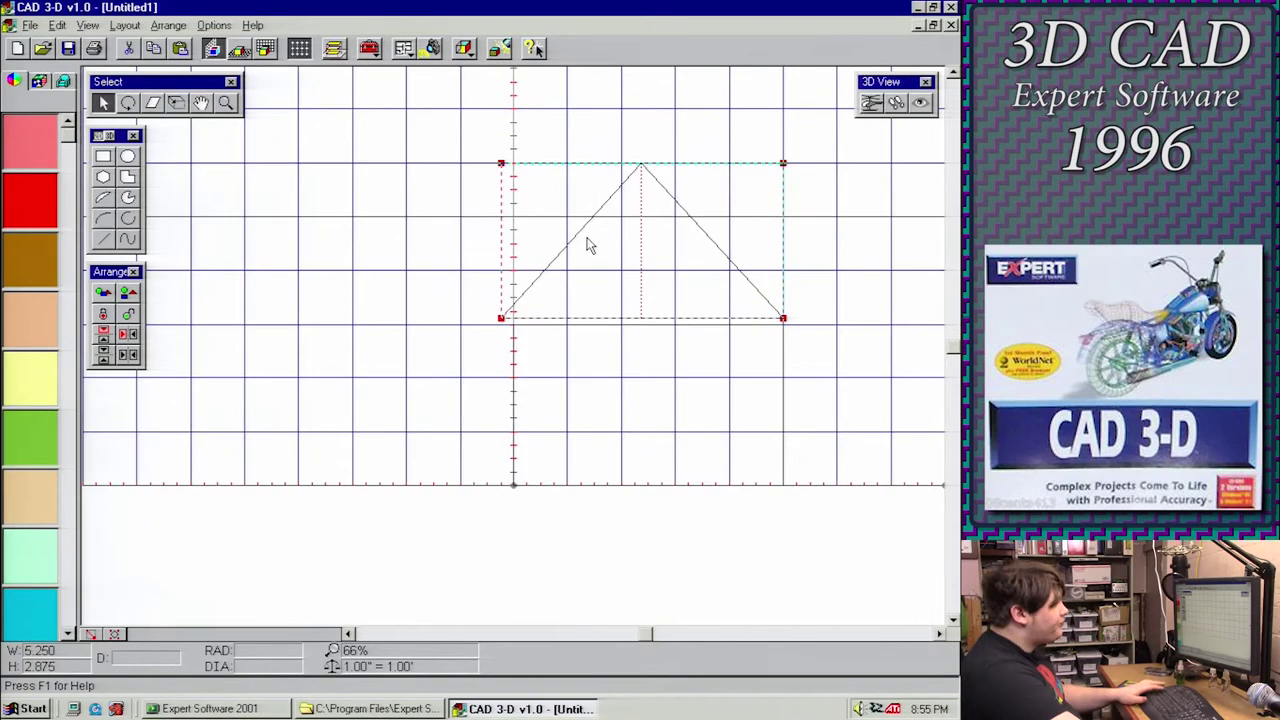
{"action": "right_click", "coordinate": [630, 320]}
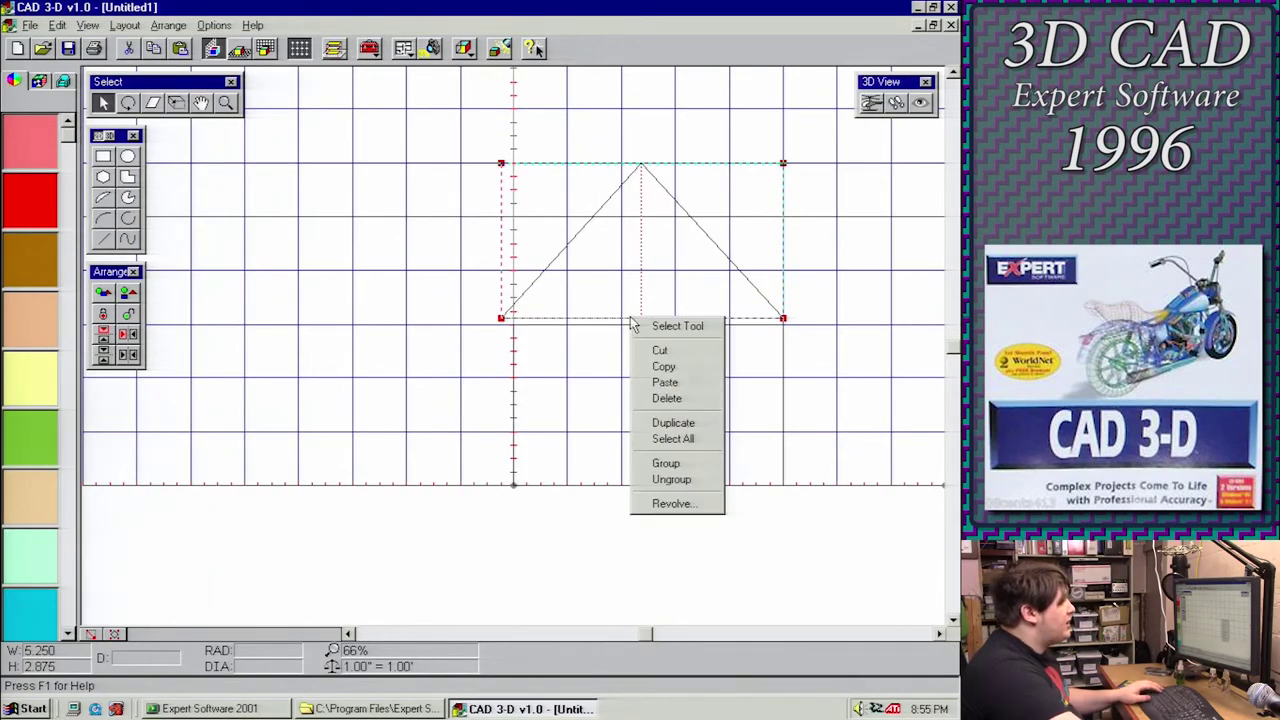
{"action": "left_click", "coordinate": [320, 6]}
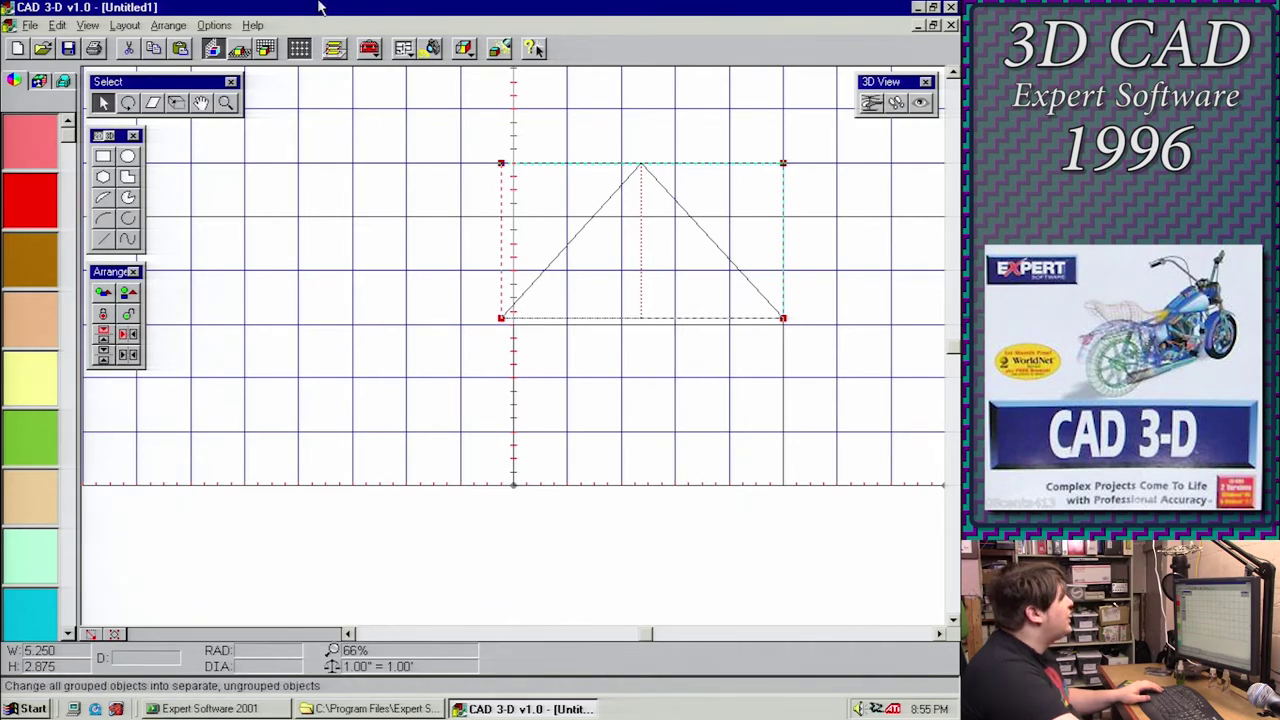
{"action": "left_click", "coordinate": [99, 25]}
{"action": "left_click", "coordinate": [278, 138]}
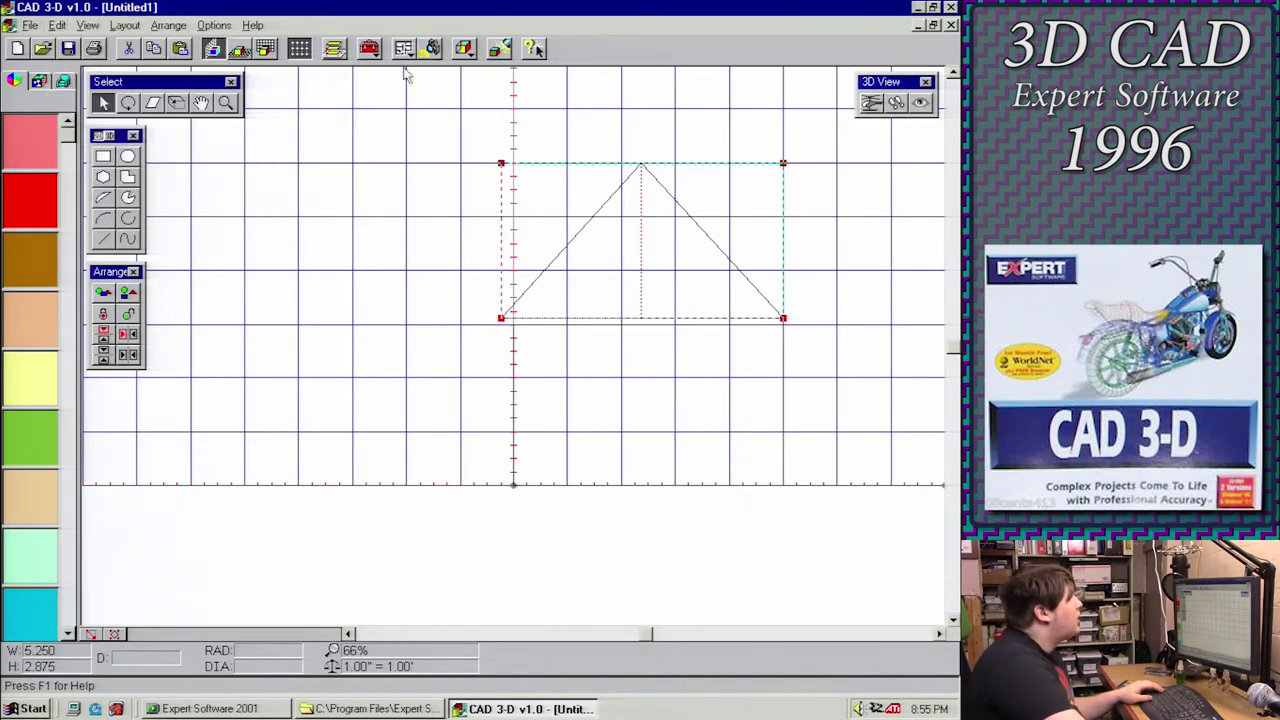
{"action": "left_click", "coordinate": [367, 46]}
{"action": "left_click", "coordinate": [363, 23]}
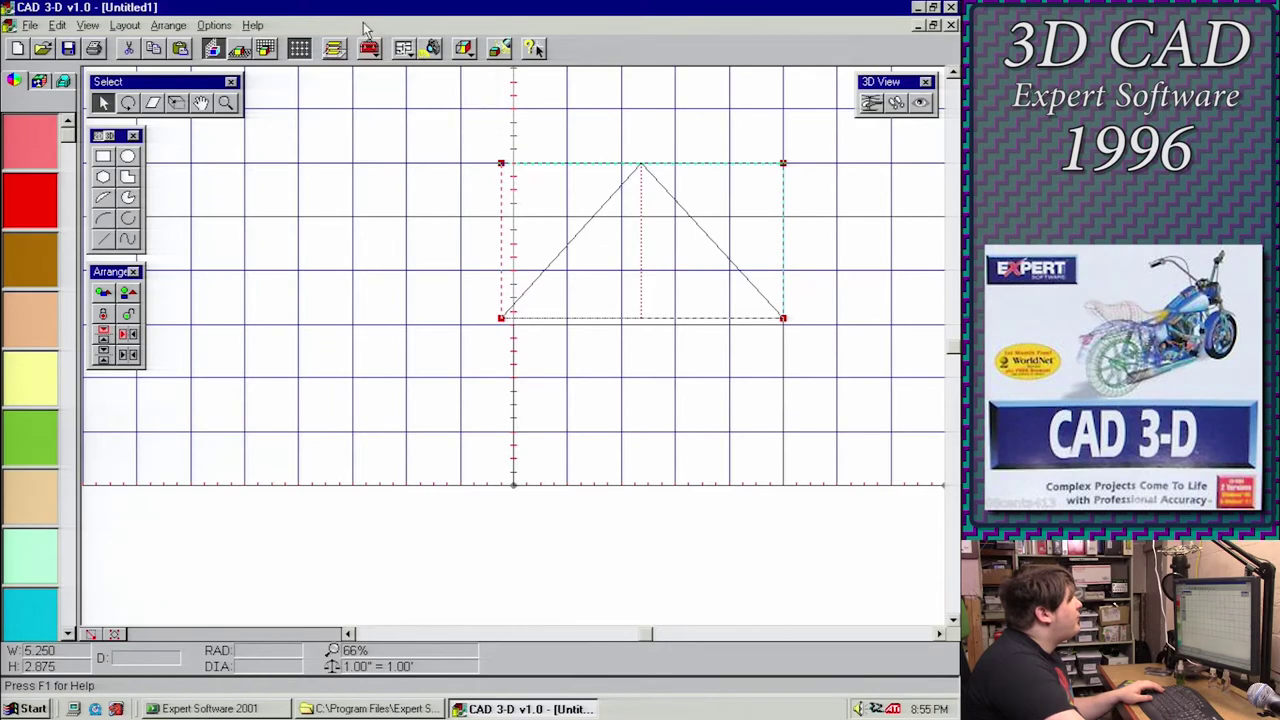
Return to the 3D view, extrude the roof triangle about 4.25 deep, and render the model with solid shading
{"action": "left_click", "coordinate": [88, 25]}
{"action": "mouse_move", "coordinate": [127, 85]}
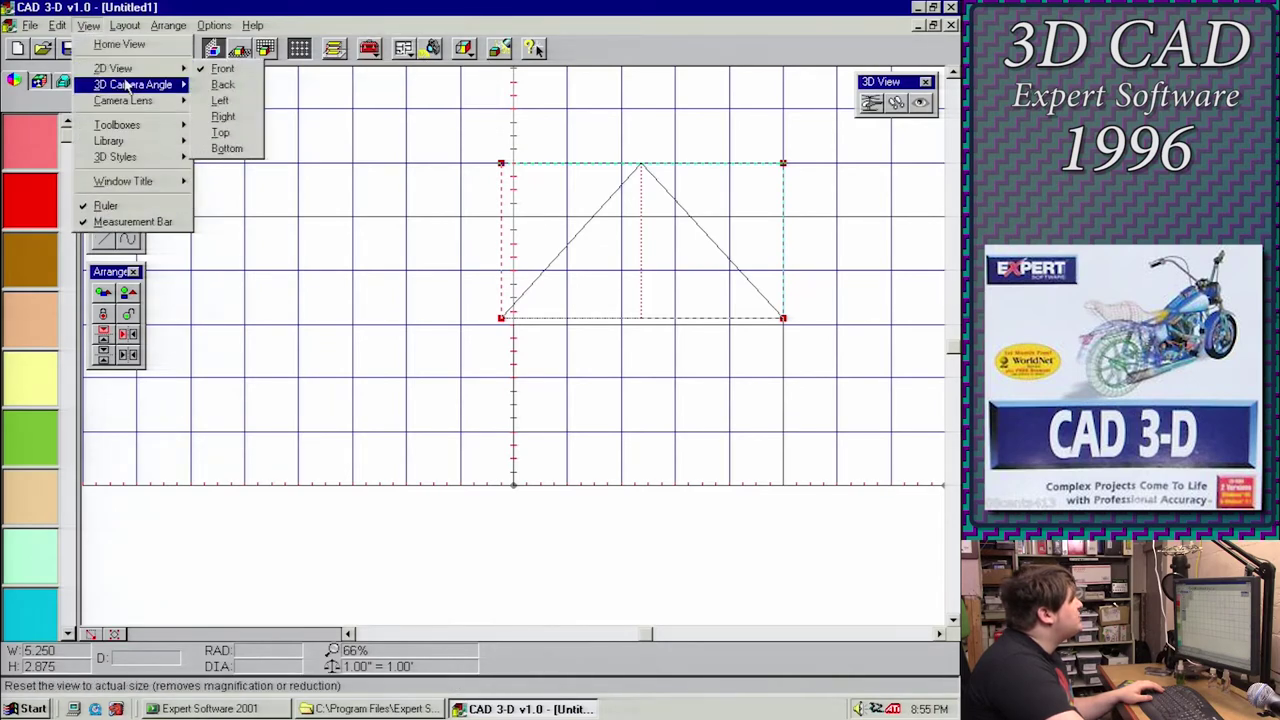
{"action": "left_click", "coordinate": [240, 189]}
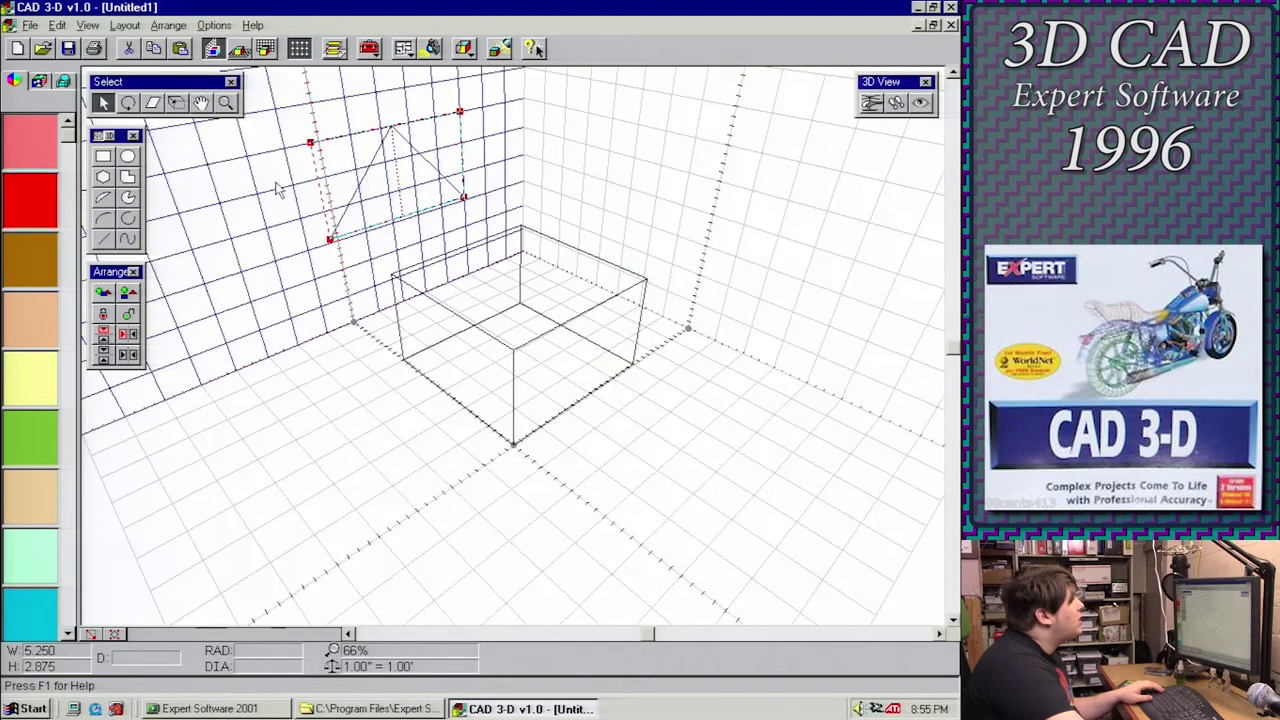
{"action": "left_click", "coordinate": [176, 102]}
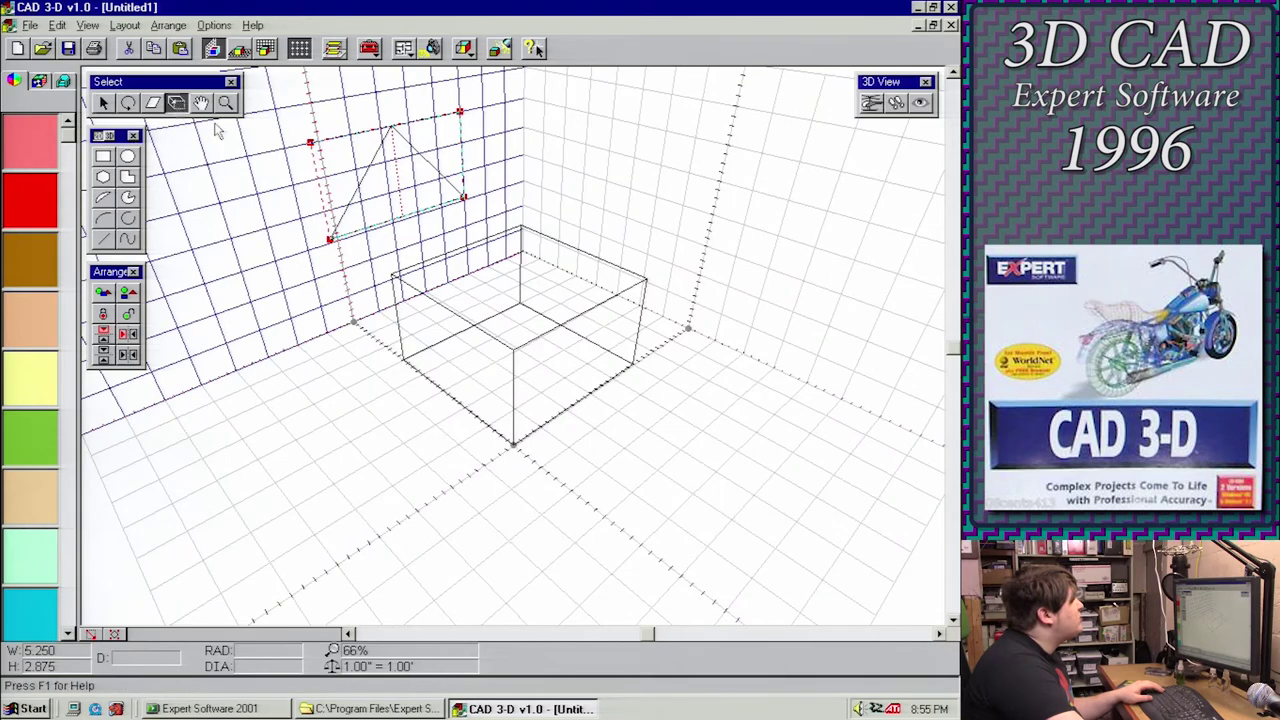
{"action": "left_click_drag", "start_coordinate": [366, 177], "coordinate": [390, 193]}
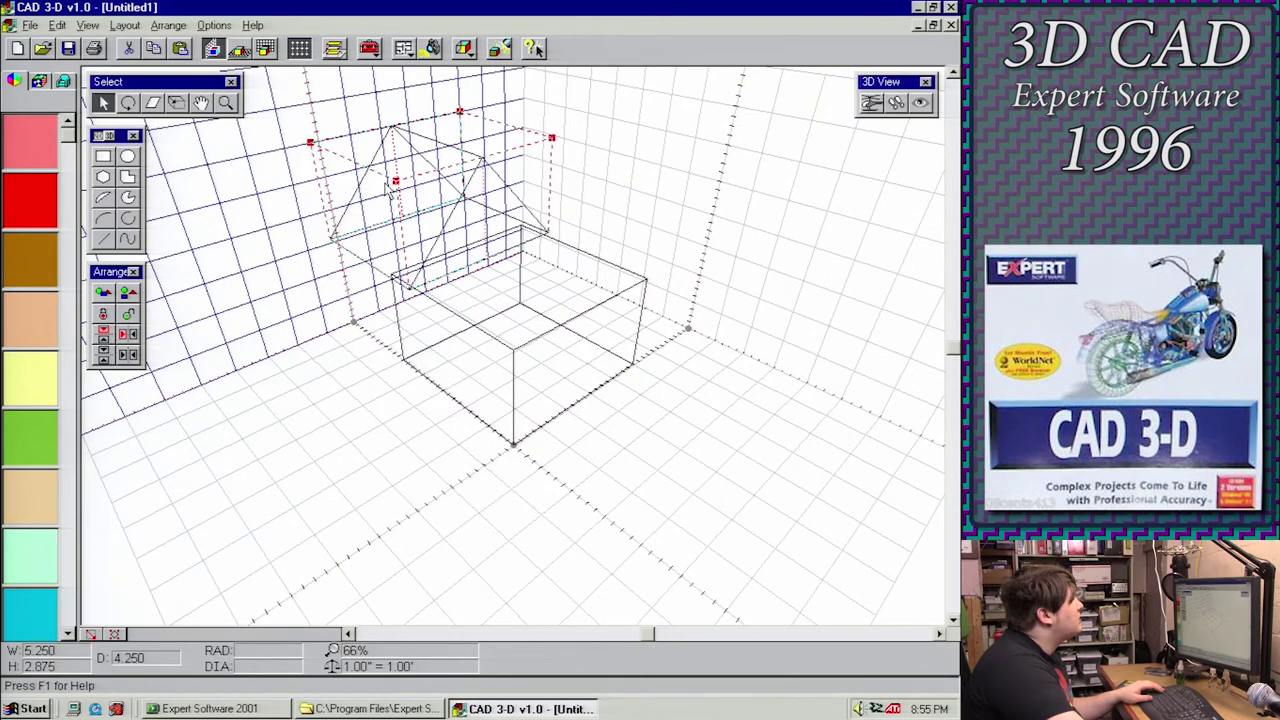
{"action": "left_click", "coordinate": [465, 48]}
{"action": "left_click", "coordinate": [500, 87]}
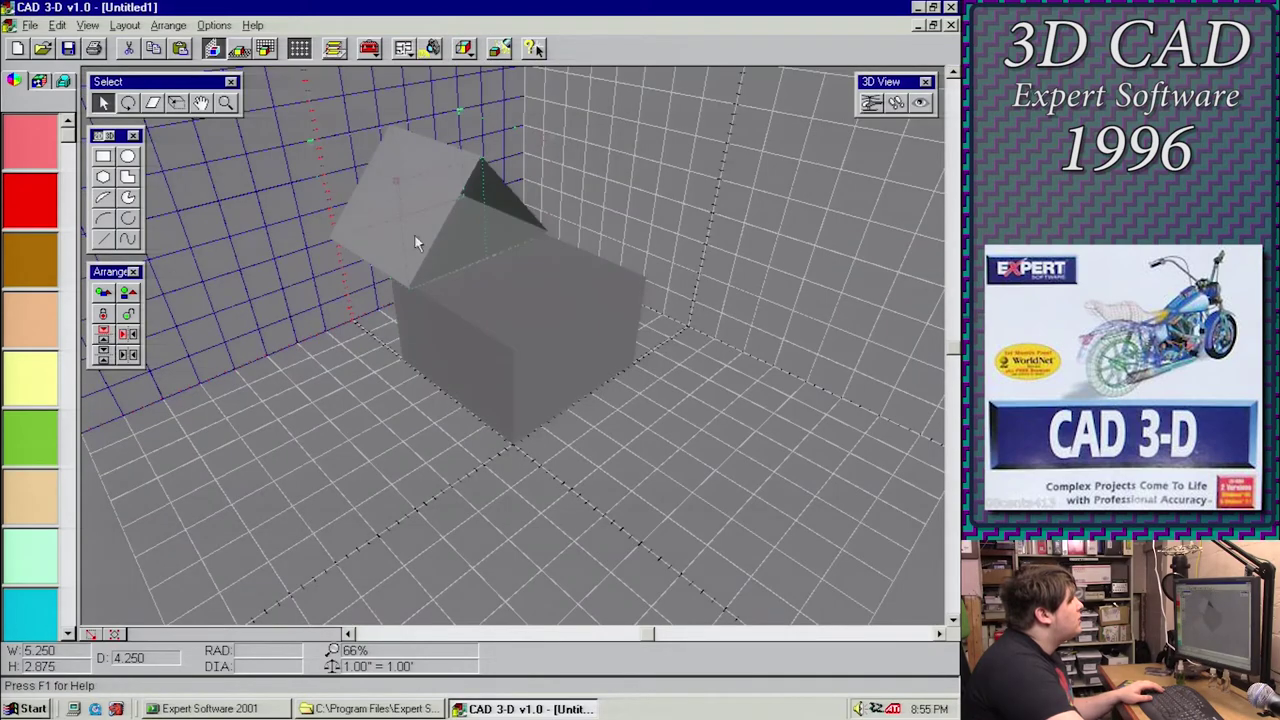
Try to move the extruded roof over the box with the left wall as the working grid, undoing the first move
{"action": "left_click_drag", "start_coordinate": [413, 245], "coordinate": [517, 278]}
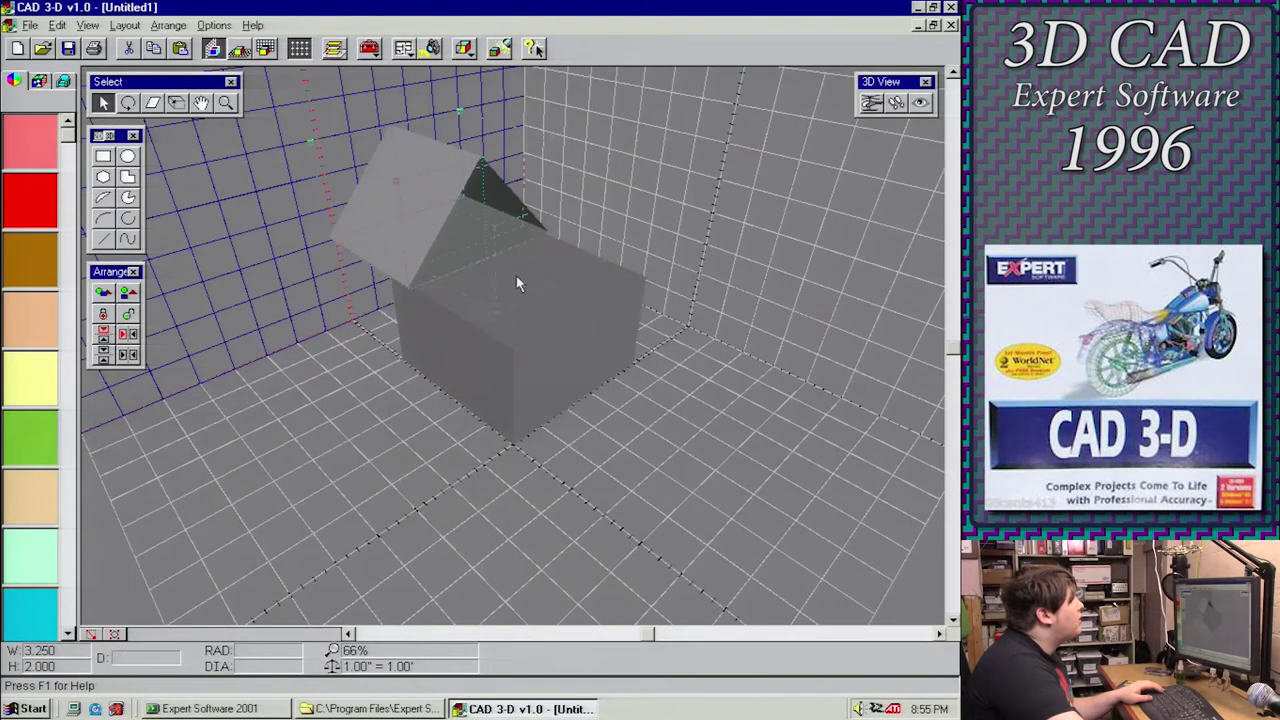
{"action": "key", "text": "ctrl+z"}
{"action": "left_click", "coordinate": [647, 171]}
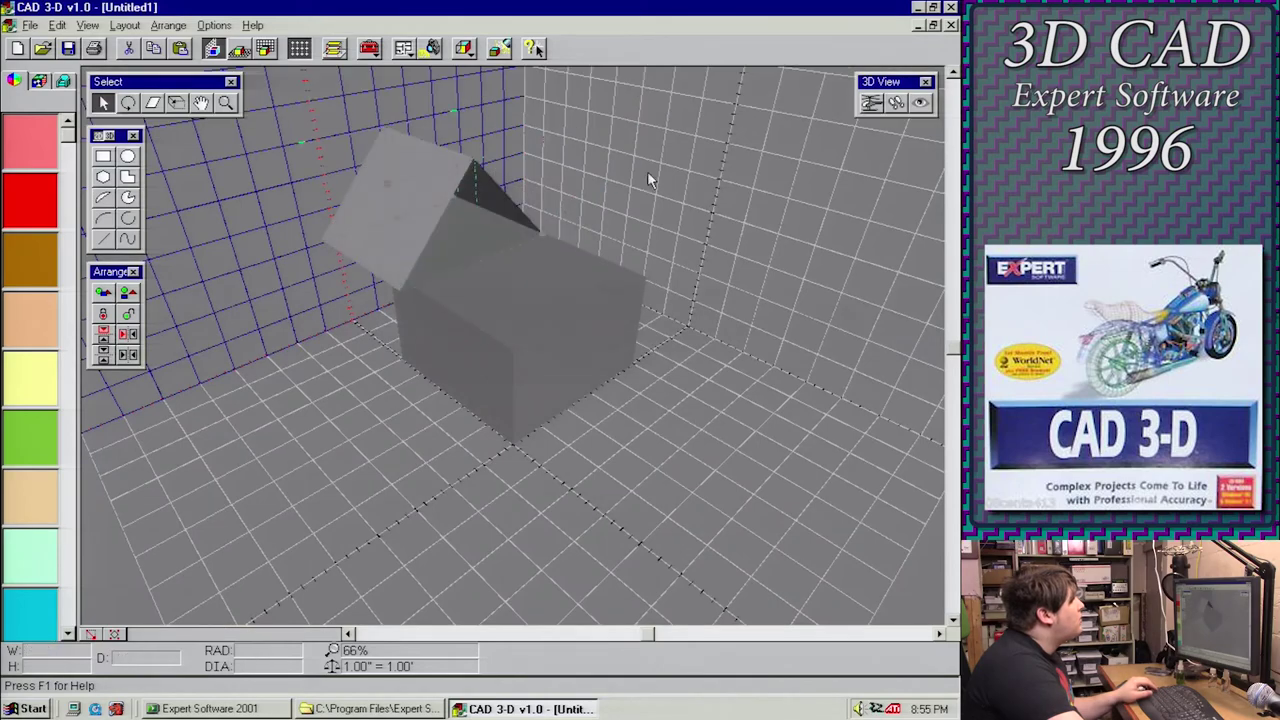
{"action": "left_click", "coordinate": [524, 236]}
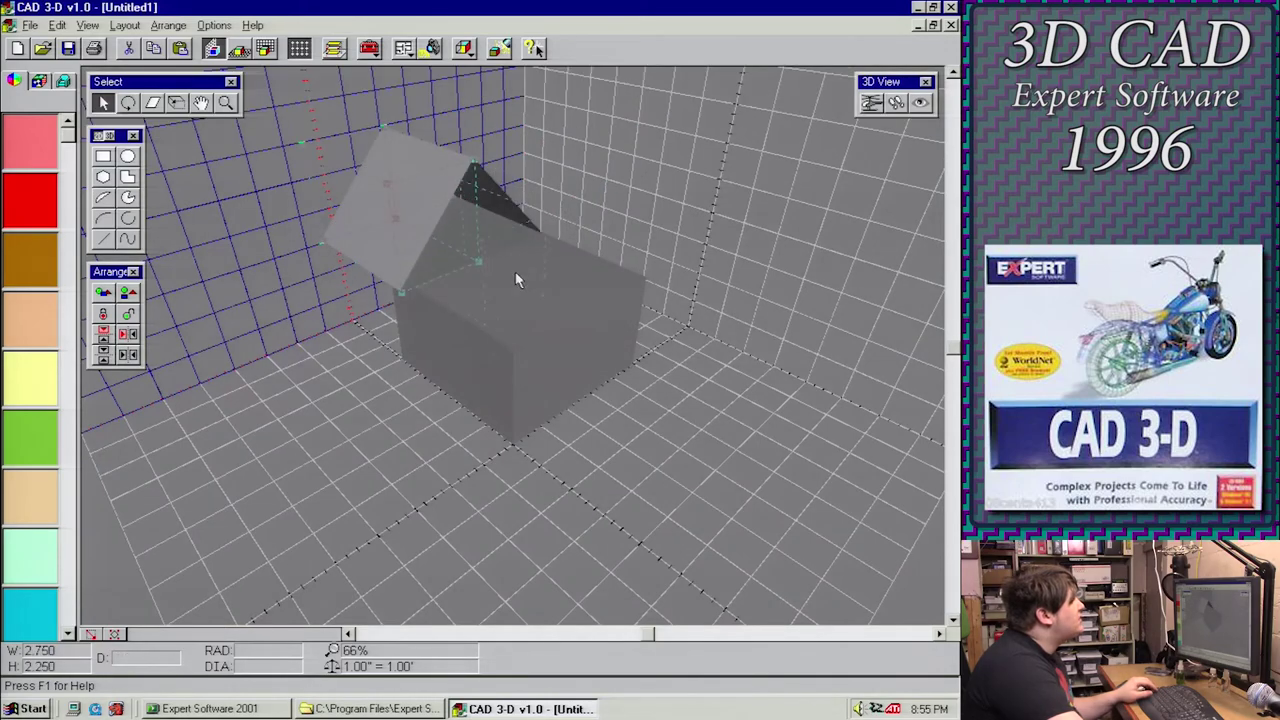
{"action": "left_click_drag", "start_coordinate": [546, 289], "coordinate": [566, 287]}
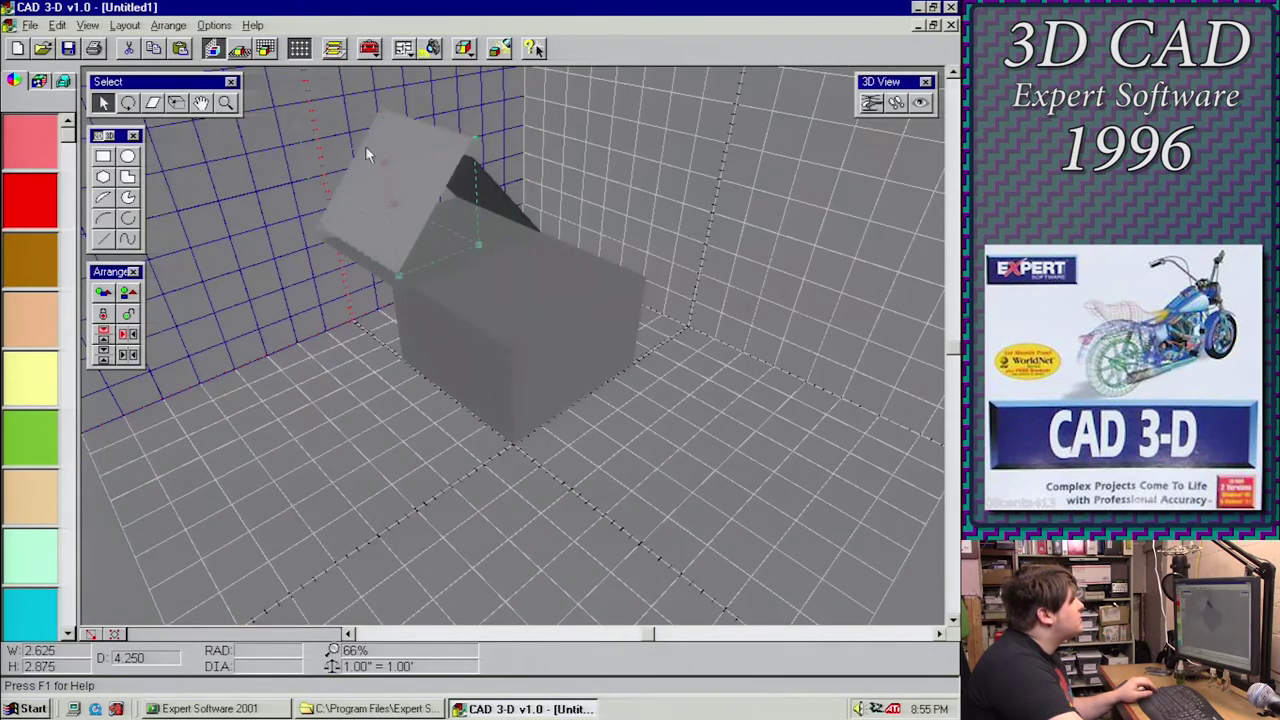
Drop the sloped roof panel lower and undo that move
{"action": "left_click_drag", "start_coordinate": [368, 235], "coordinate": [334, 265]}
{"action": "key", "text": "ctrl+z"}
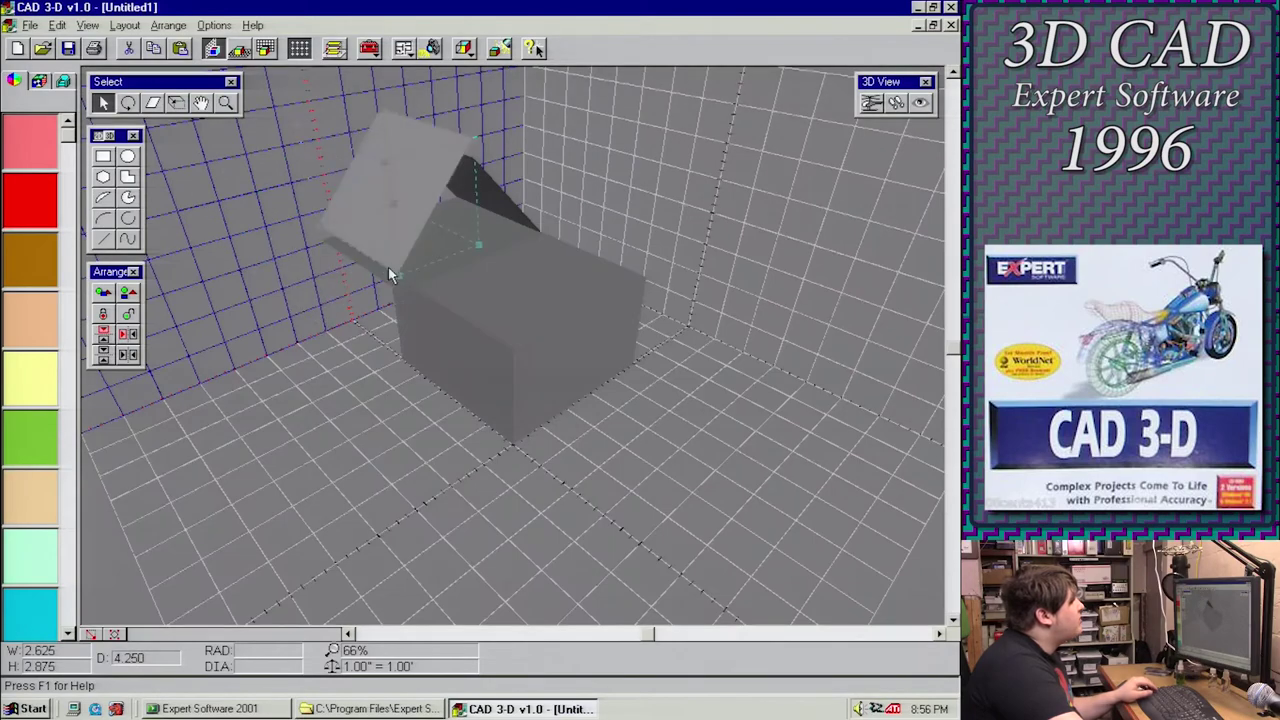
{"action": "key", "text": "ctrl+z"}
{"action": "key", "text": "ctrl+z"}
{"action": "key", "text": "ctrl+z"}
{"action": "key", "text": "ctrl+z"}
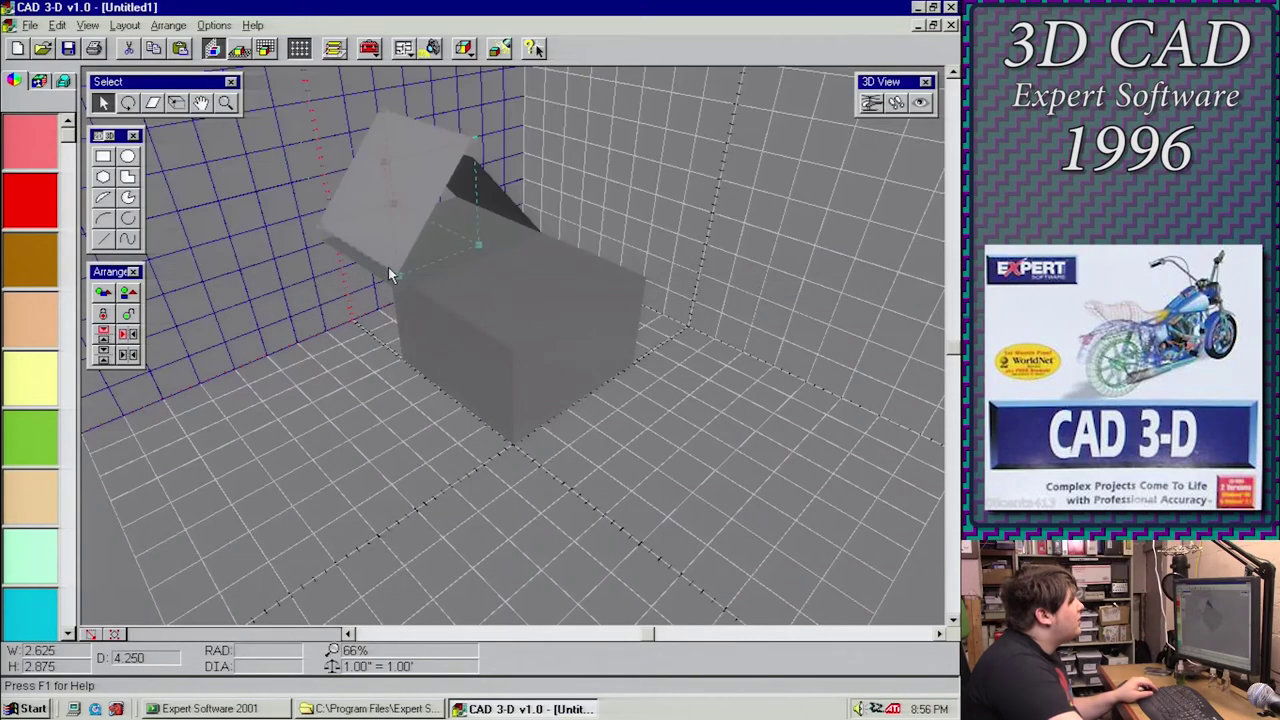
Copy the sloped roof panel and move the panel slightly lower toward the top of the box
{"action": "left_click", "coordinate": [58, 25]}
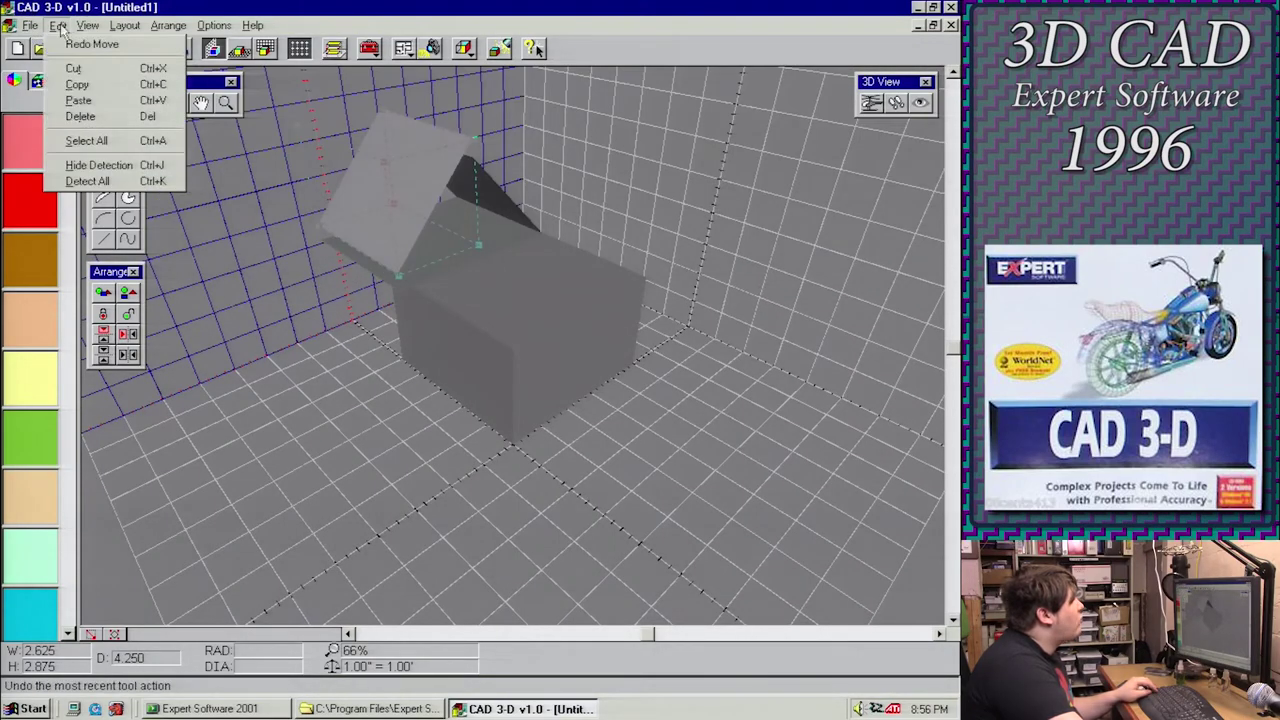
{"action": "left_click", "coordinate": [77, 84]}
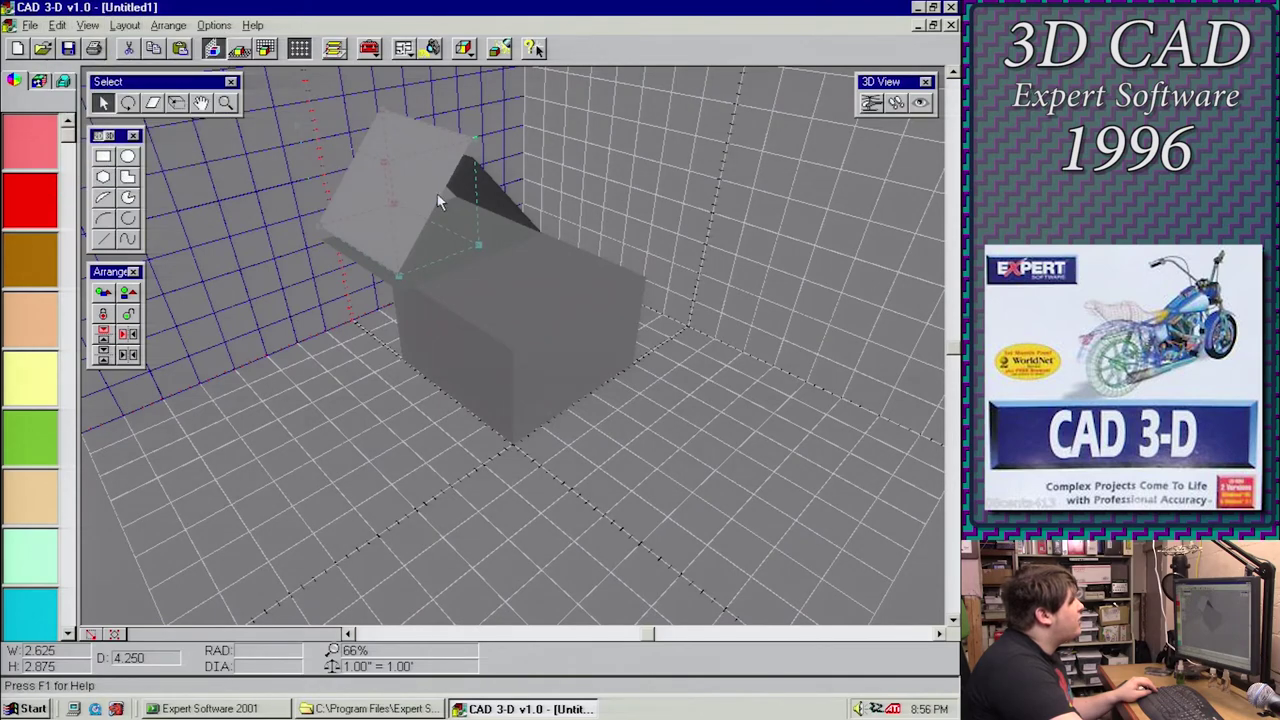
{"action": "left_click_drag", "start_coordinate": [438, 204], "coordinate": [435, 208]}
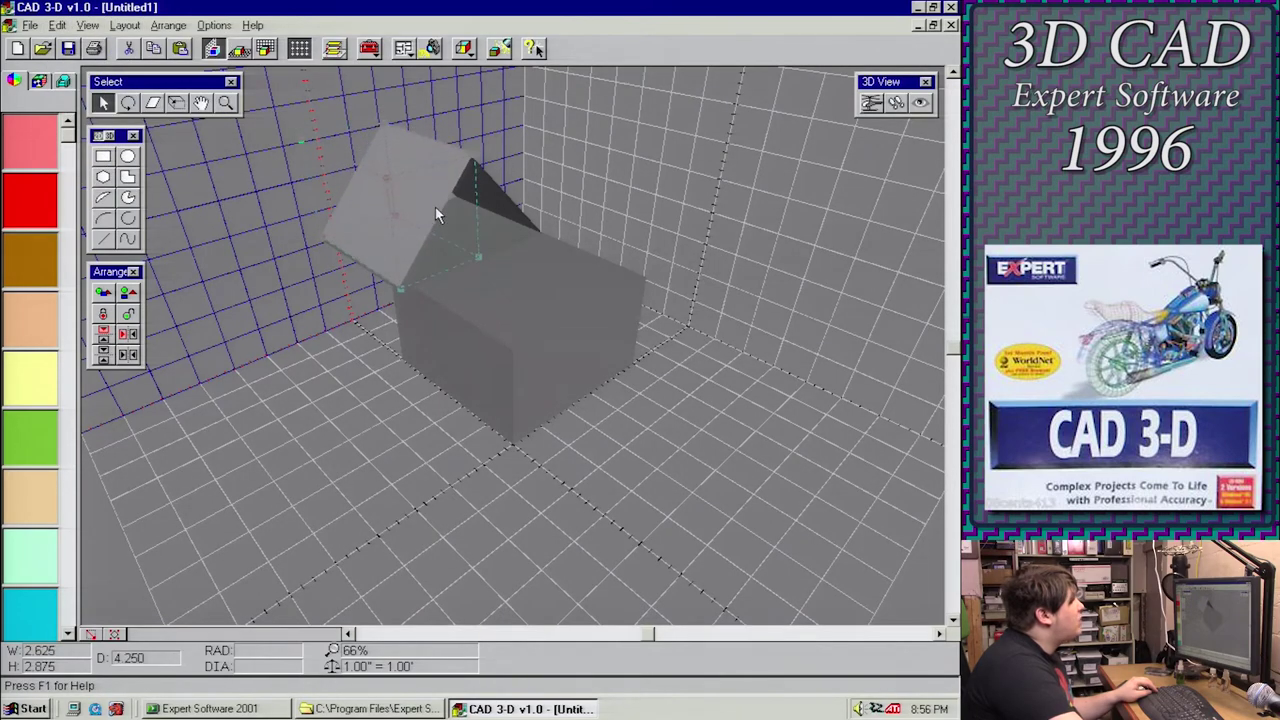
View the program's About information, and nudge the sloped roof panel slightly further down
{"action": "left_click", "coordinate": [252, 25]}
{"action": "left_click", "coordinate": [292, 126]}
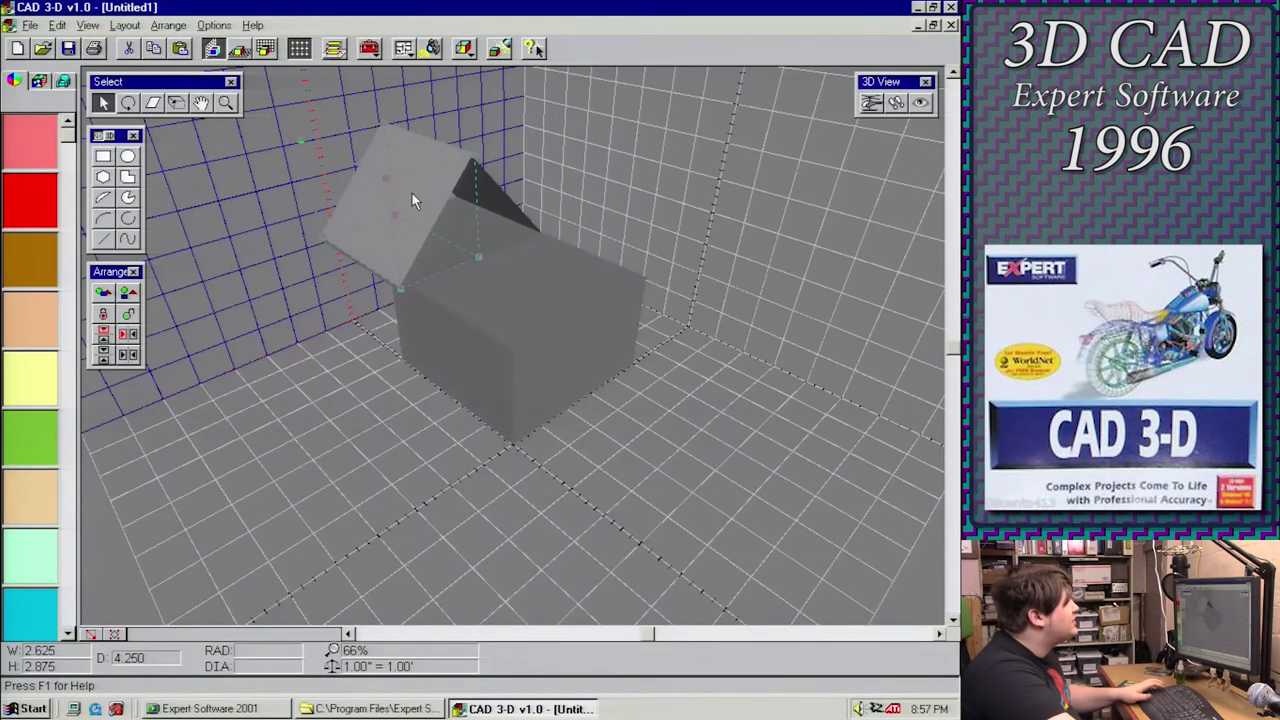
{"action": "left_click_drag", "start_coordinate": [412, 193], "coordinate": [411, 199]}
{"action": "left_click", "coordinate": [529, 182]}
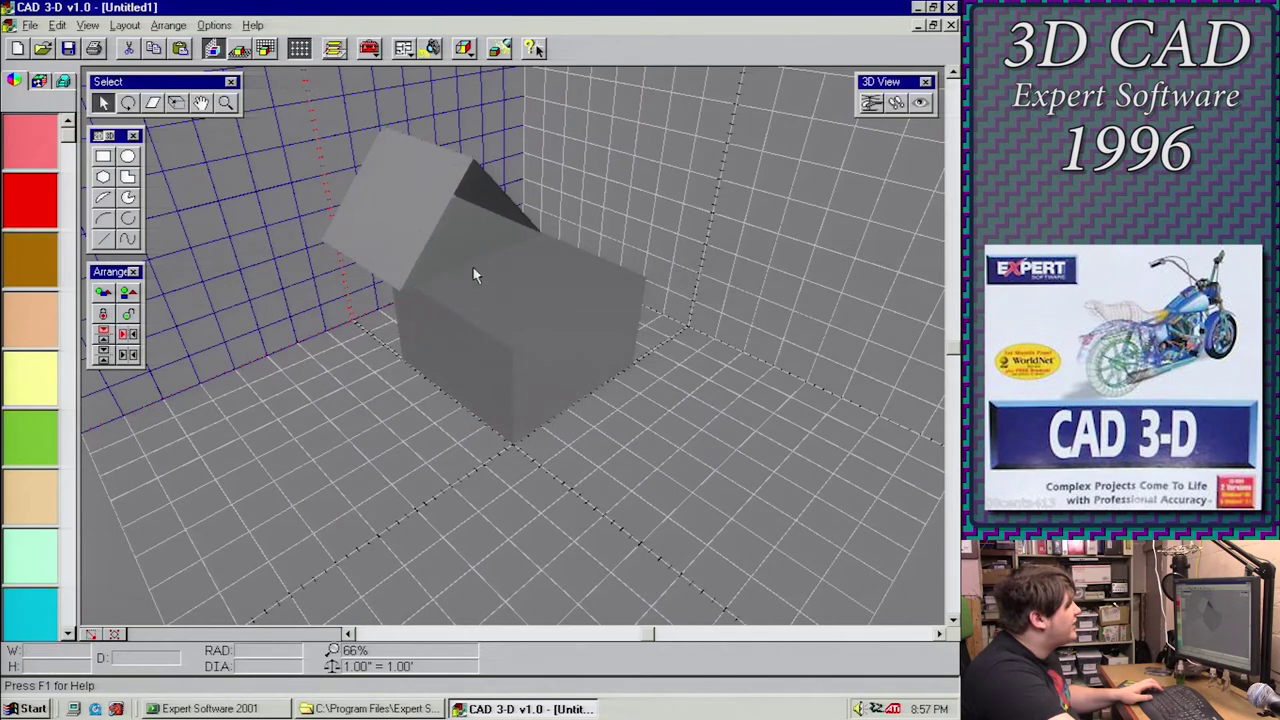
Group the extruded roof as one object, try sliding it diagonally over the box, and undo that move
{"action": "left_click", "coordinate": [463, 236]}
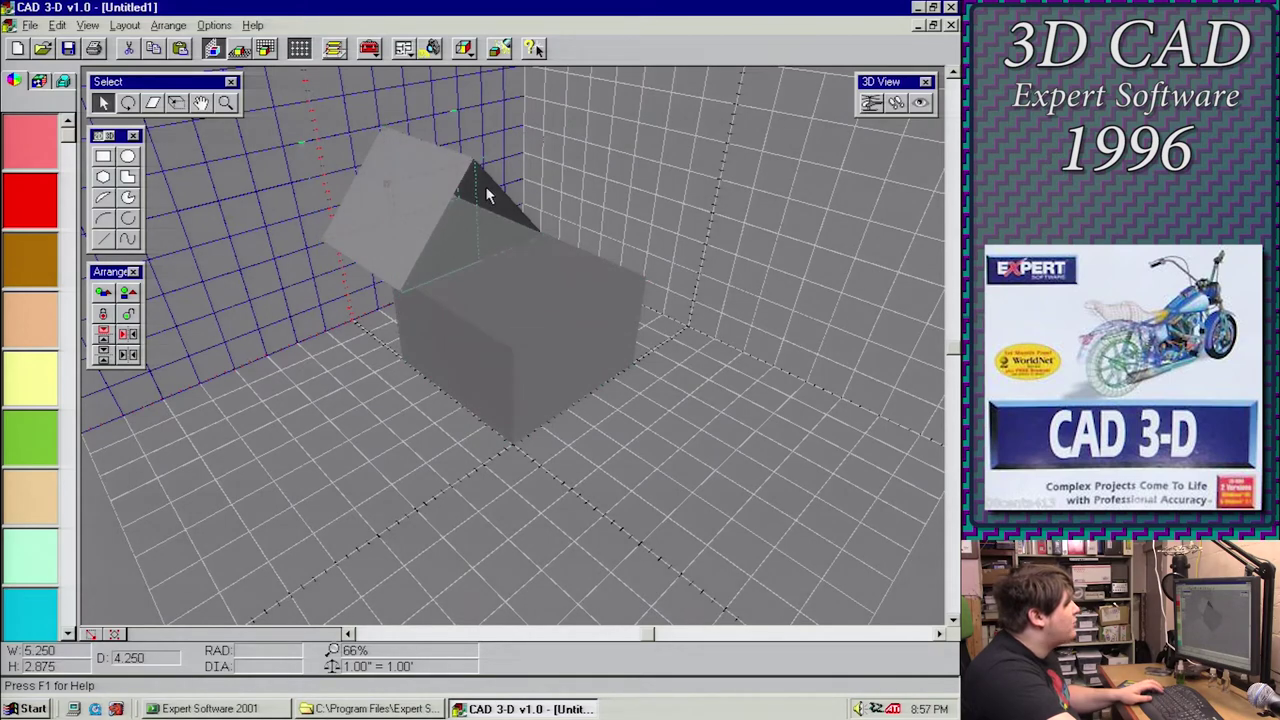
{"action": "right_click", "coordinate": [490, 195]}
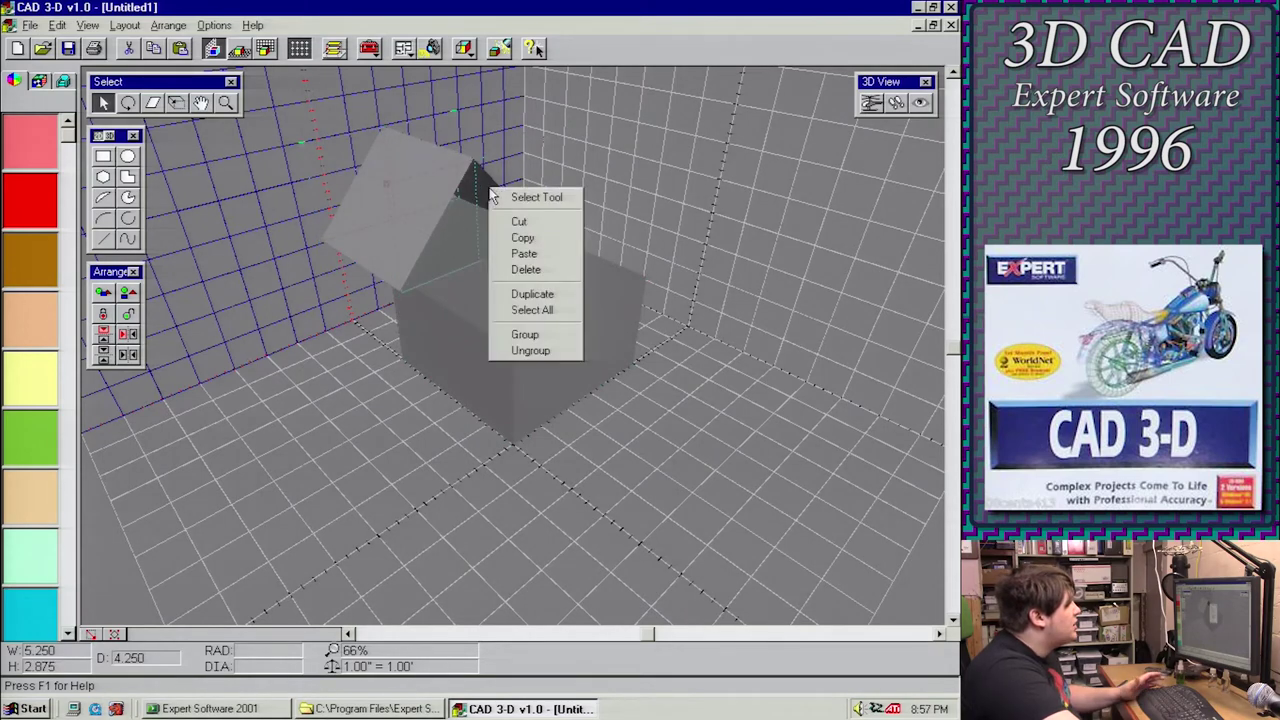
{"action": "left_click", "coordinate": [508, 332]}
{"action": "left_click_drag", "start_coordinate": [424, 202], "coordinate": [489, 243]}
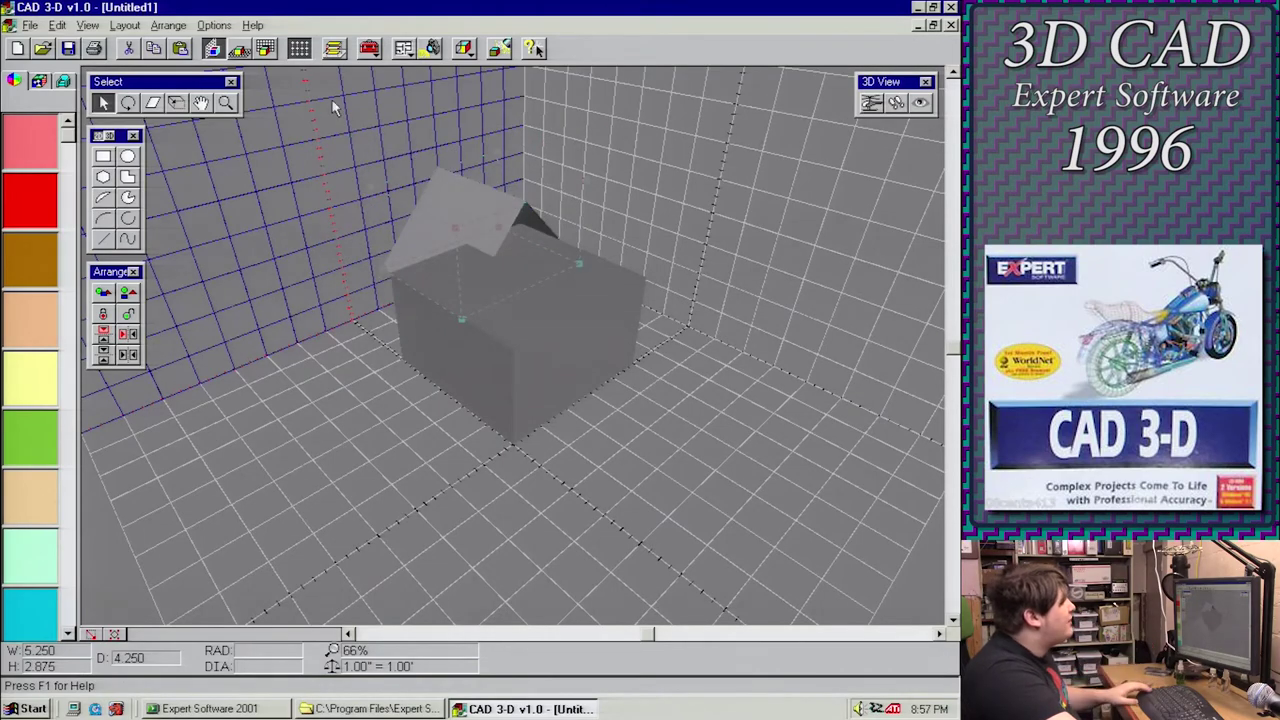
{"action": "left_click", "coordinate": [87, 25]}
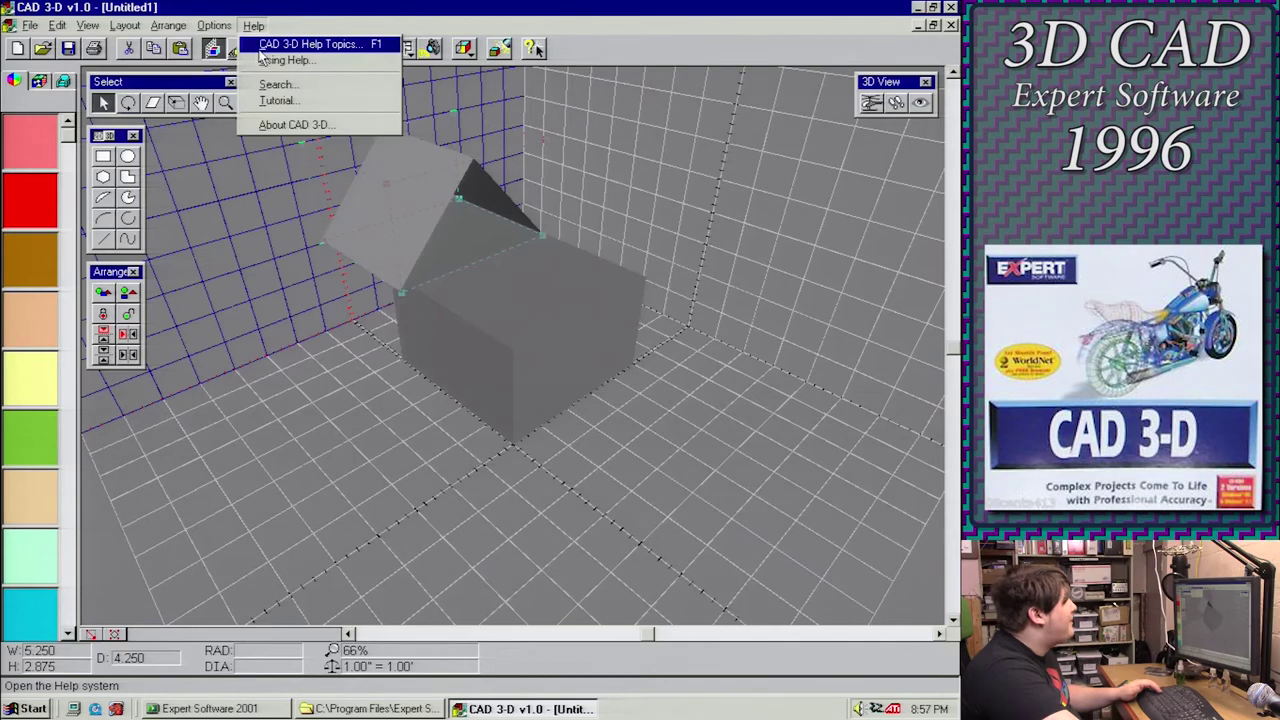
Open the help's Frequently Asked Questions and read the answers on arranging, moving and resizing objects
{"action": "left_click", "coordinate": [262, 46]}
{"action": "double_click", "coordinate": [394, 222]}
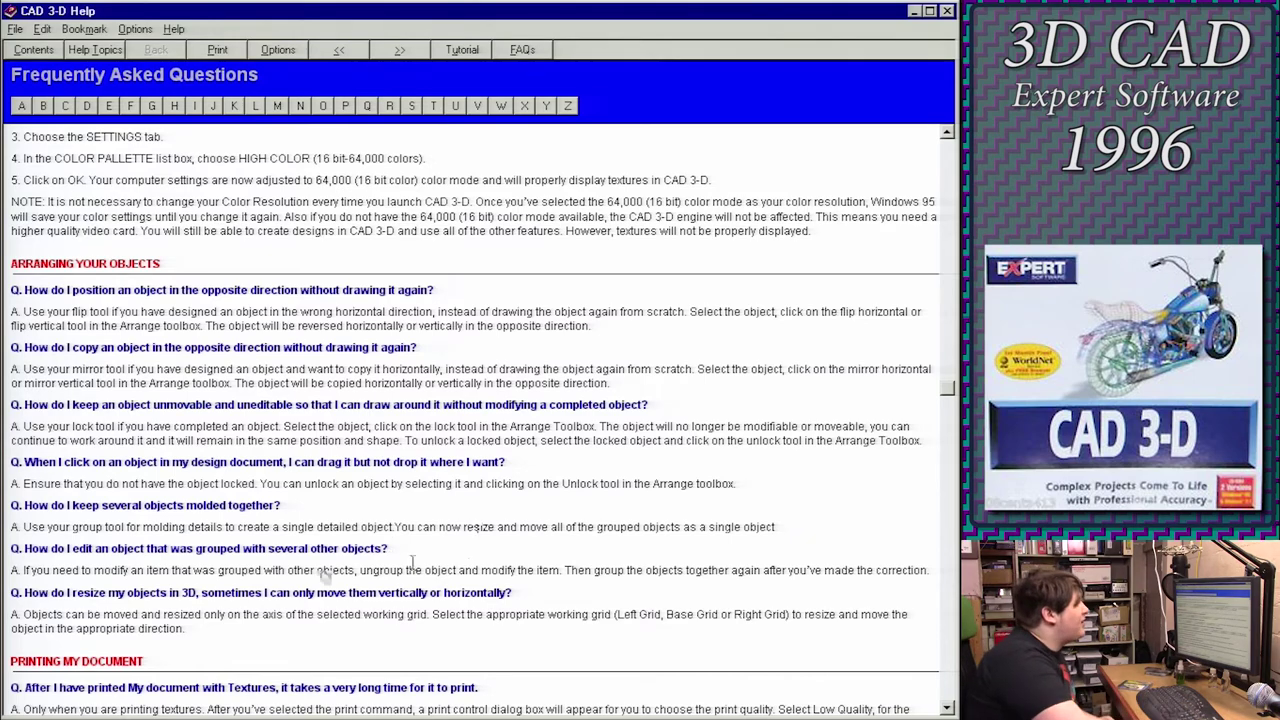
{"action": "left_click", "coordinate": [942, 636]}
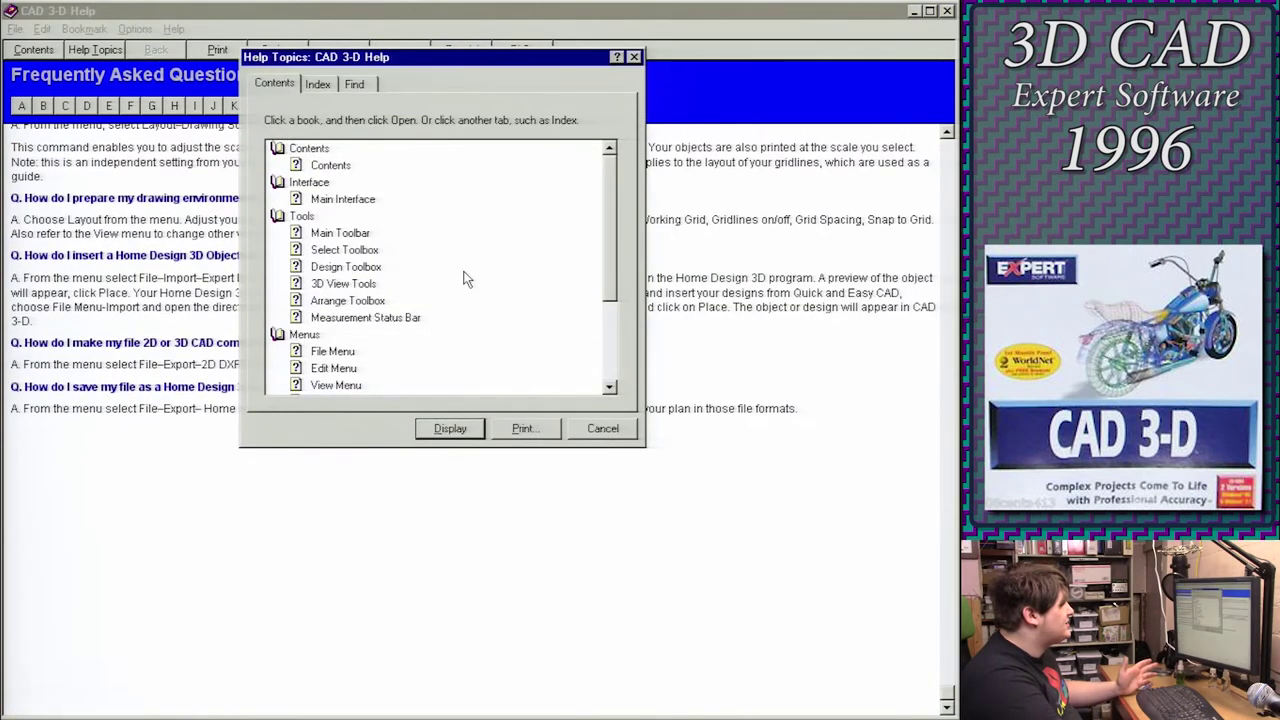
Read the help tutorial from its introduction through Step 2b on copying the chair arm, and return to the drawing
{"action": "scroll", "coordinate": [462, 288], "scroll_direction": "down", "scroll_amount": 3}
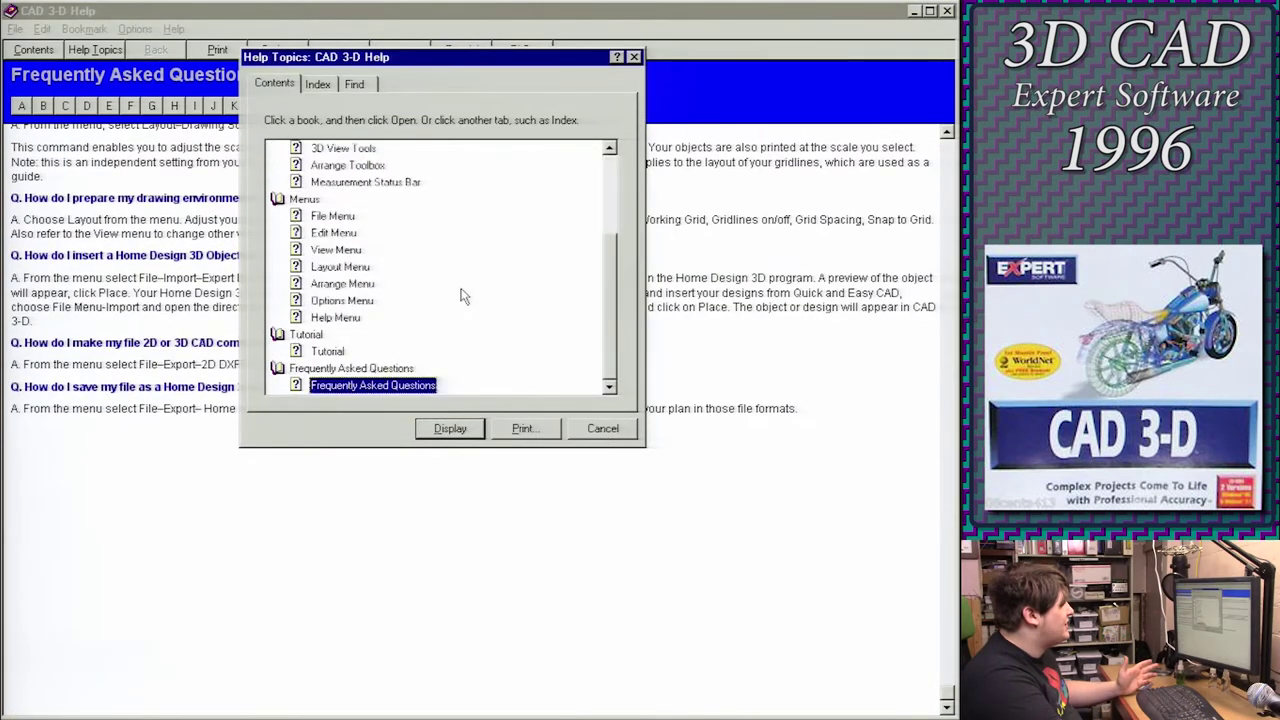
{"action": "double_click", "coordinate": [330, 352]}
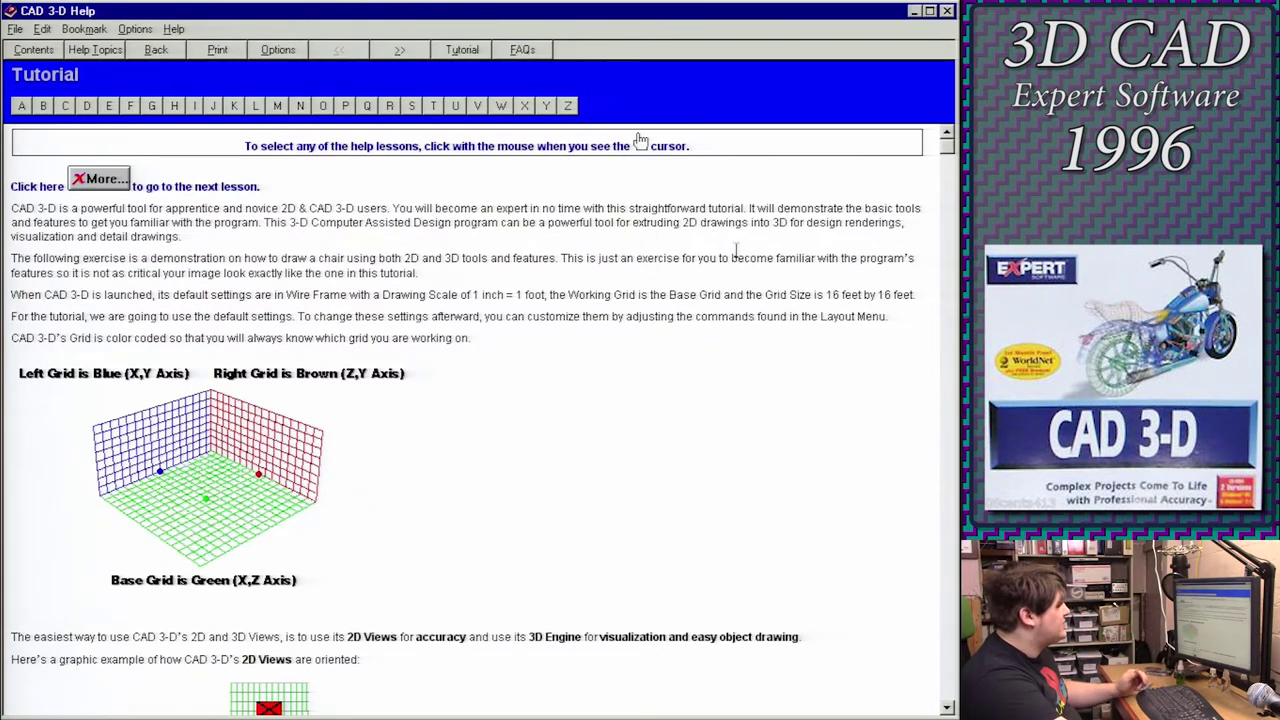
{"action": "left_click", "coordinate": [944, 213]}
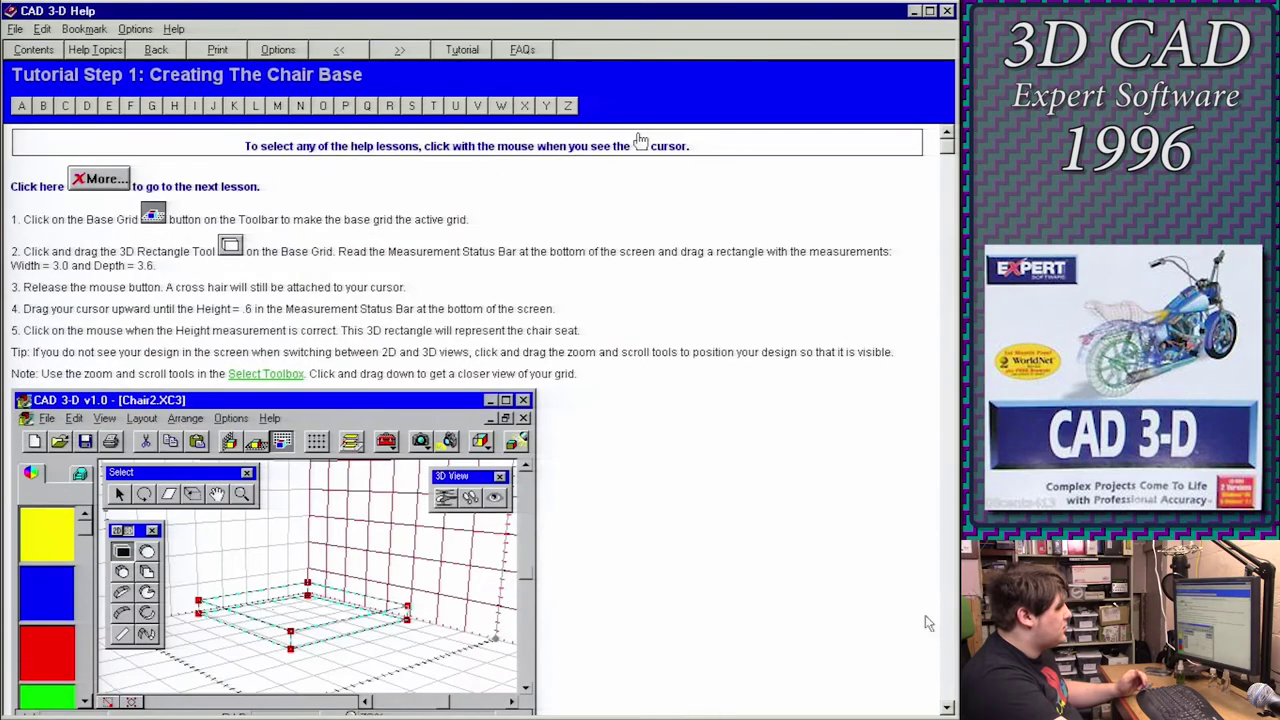
{"action": "left_click", "coordinate": [950, 607]}
{"action": "left_click", "coordinate": [950, 233]}
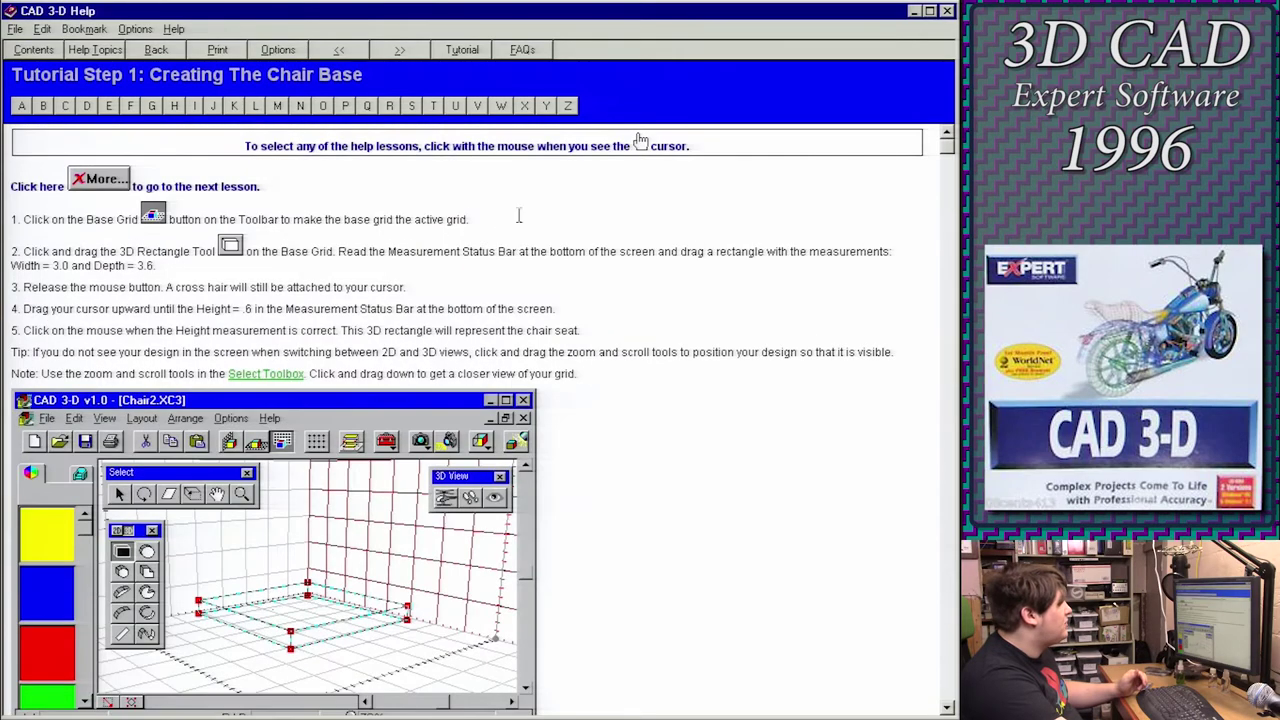
{"action": "left_click", "coordinate": [95, 181]}
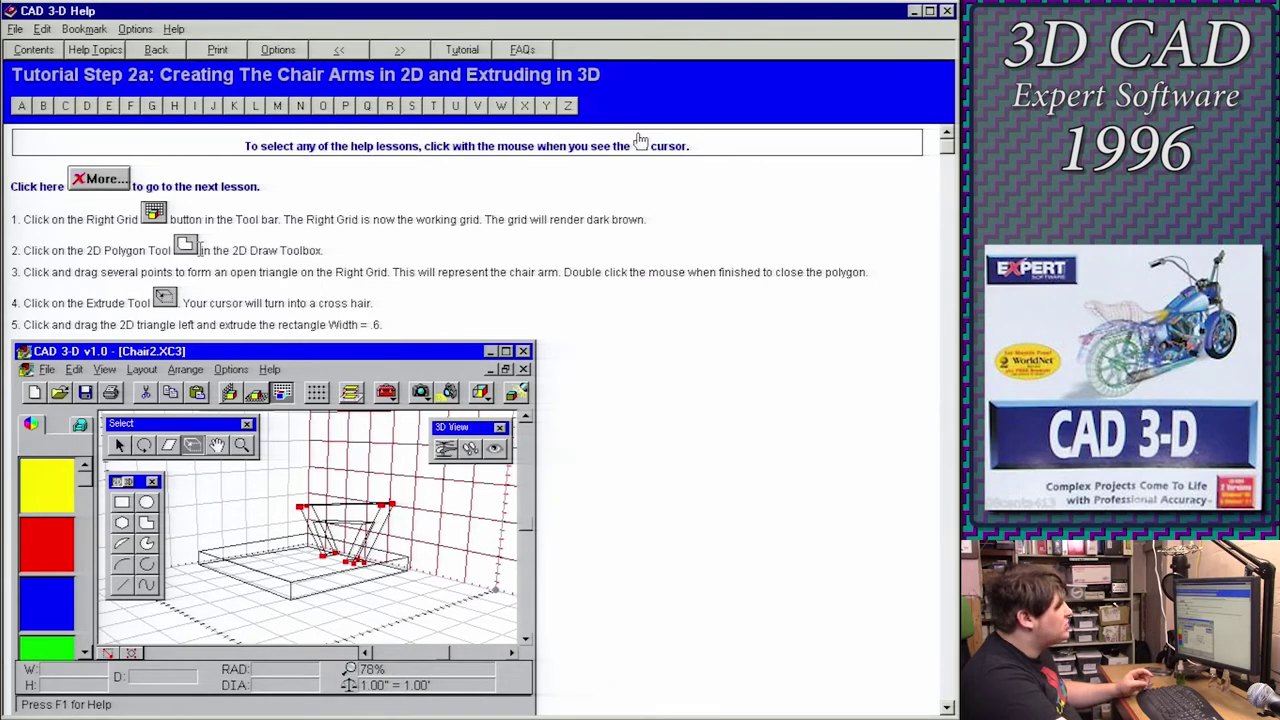
{"action": "left_click", "coordinate": [120, 183]}
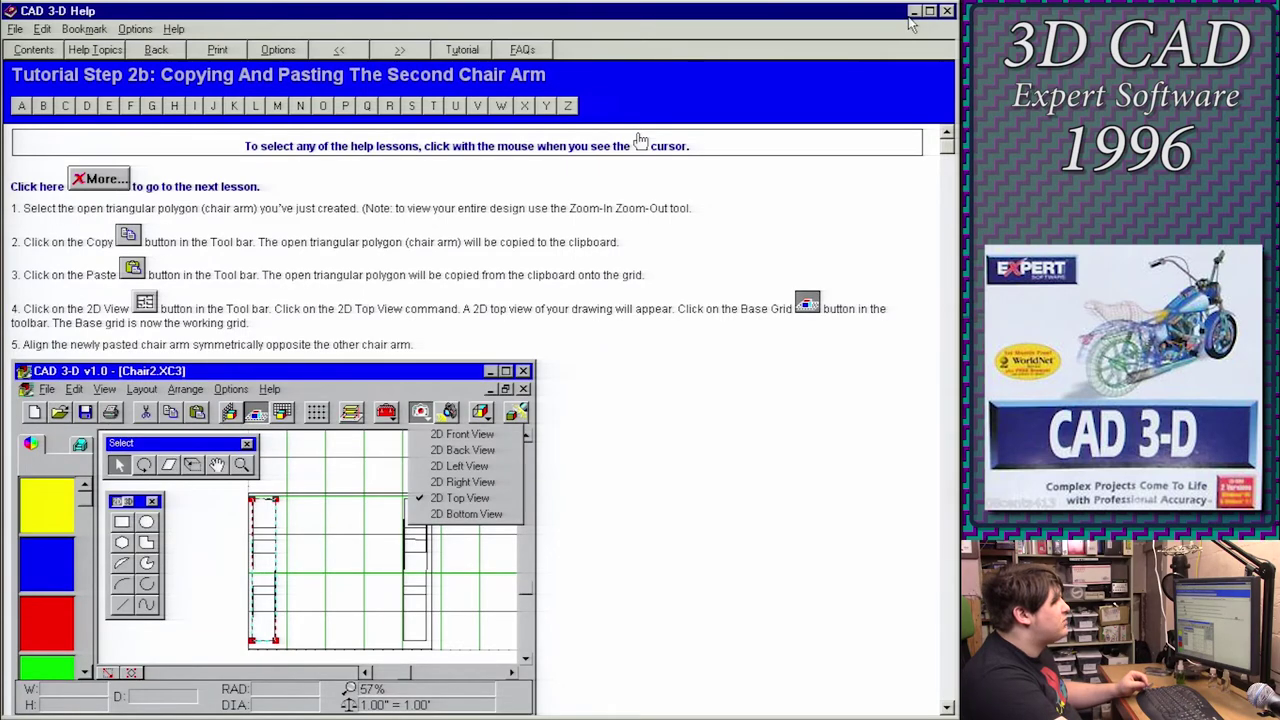
{"action": "left_click", "coordinate": [913, 12]}
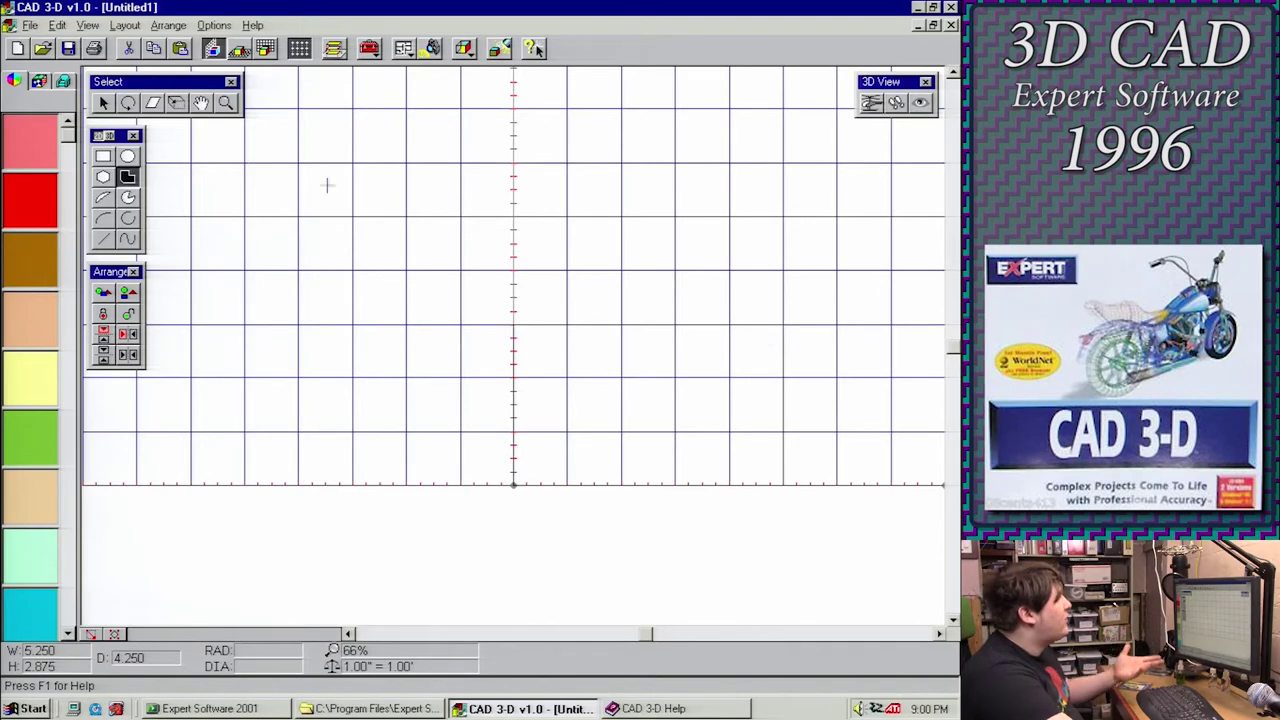
Select the box in the 2D front view and try to apply the red color to it
{"action": "left_click", "coordinate": [103, 102]}
{"action": "left_click", "coordinate": [547, 330]}
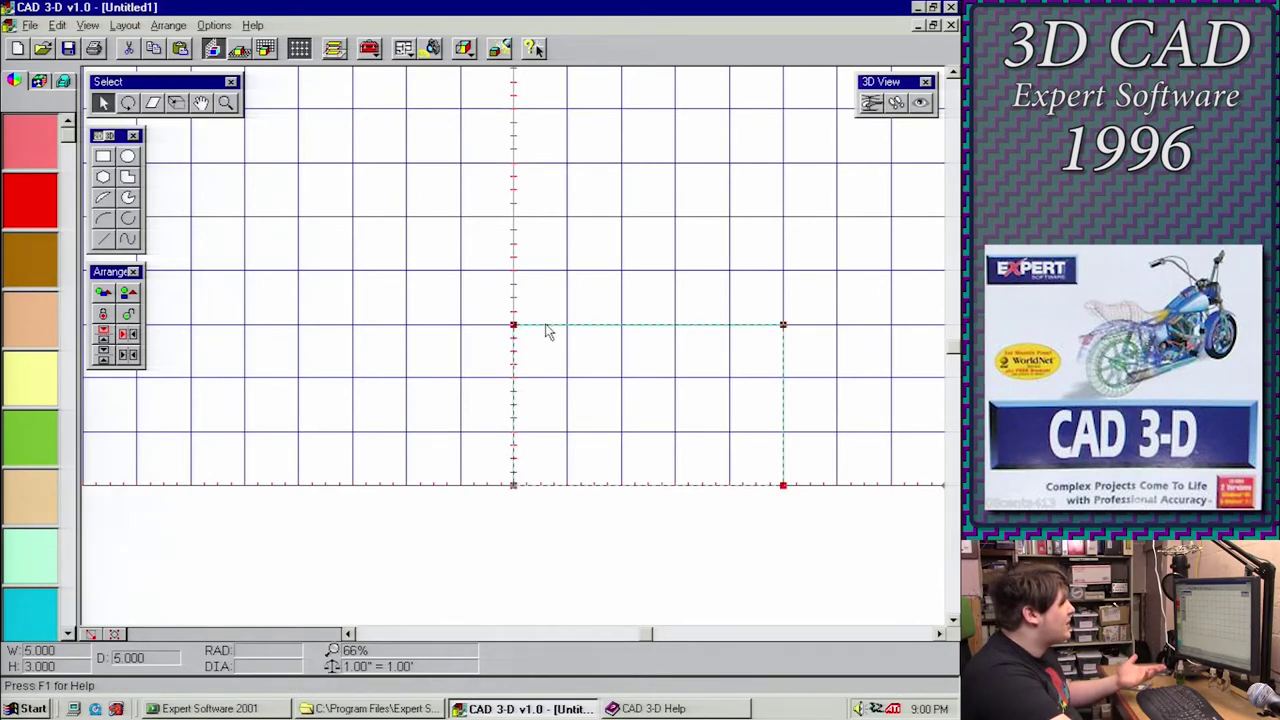
{"action": "left_click", "coordinate": [32, 200]}
{"action": "left_click", "coordinate": [480, 397]}
{"action": "right_click", "coordinate": [555, 326]}
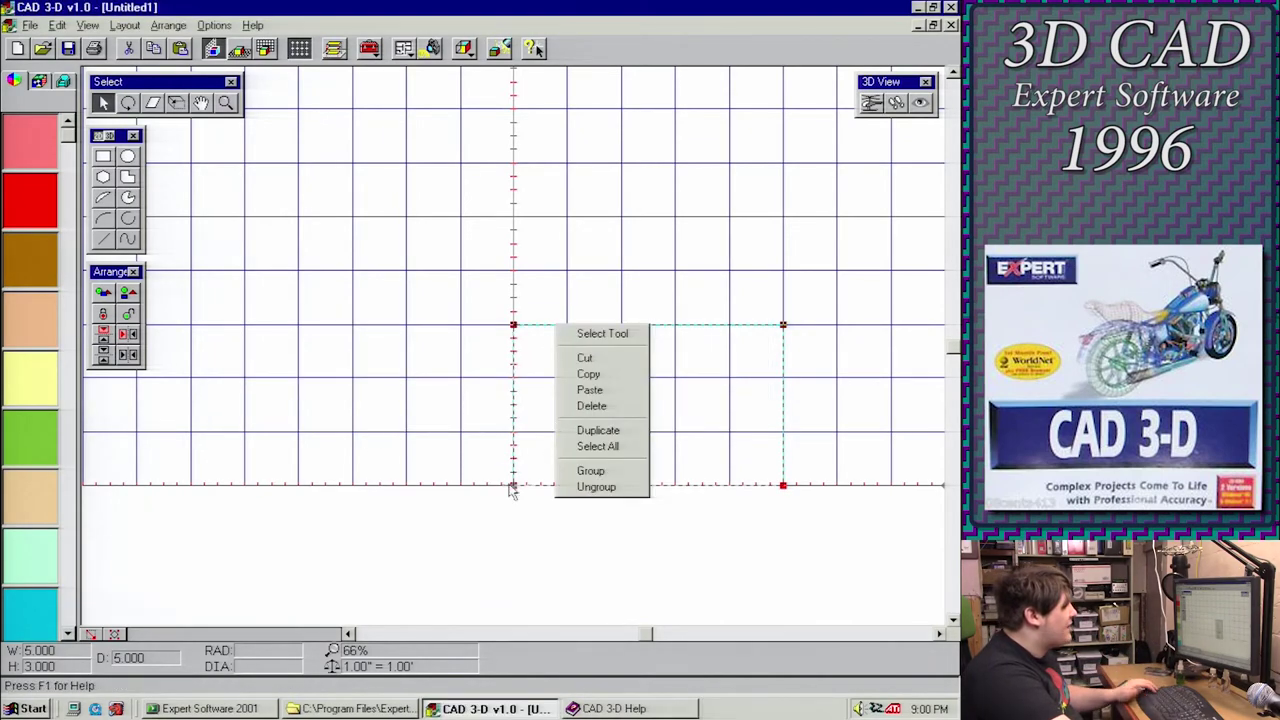
Examine the general and 3D viewing preferences, cancel without changes, and return to the box in the front view
{"action": "left_click", "coordinate": [88, 25]}
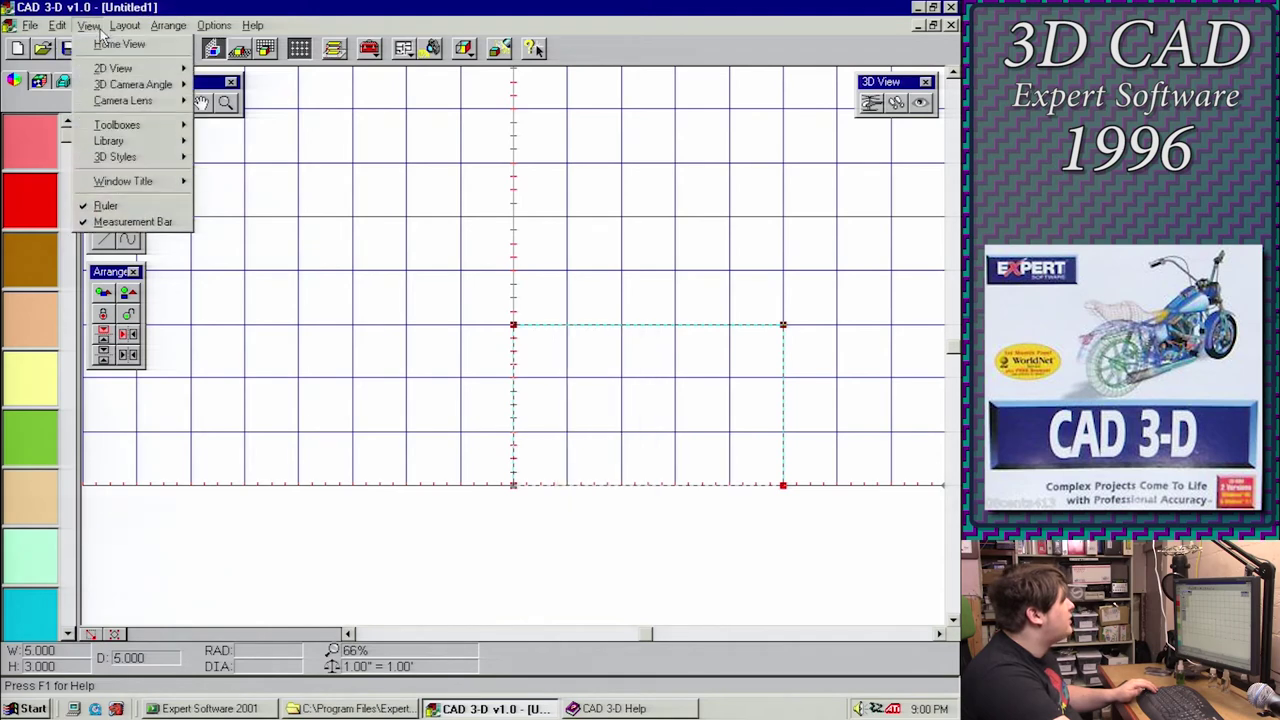
{"action": "mouse_move", "coordinate": [214, 25]}
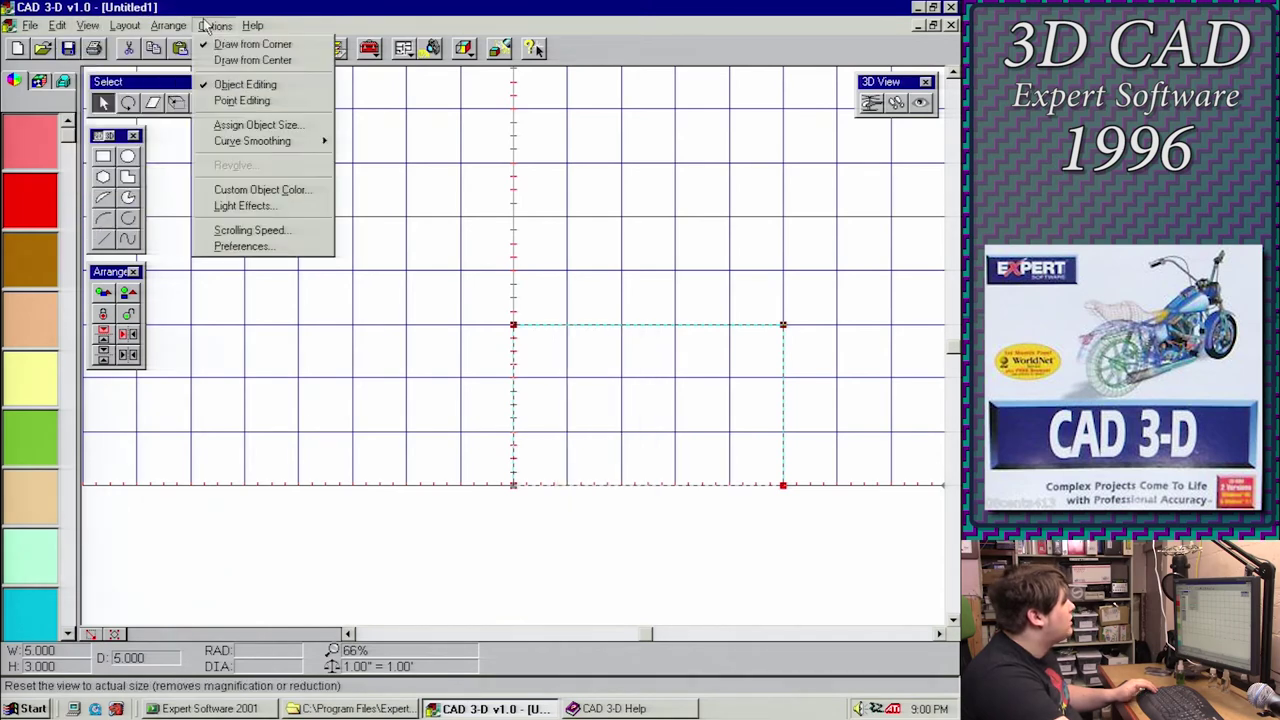
{"action": "left_click", "coordinate": [272, 246]}
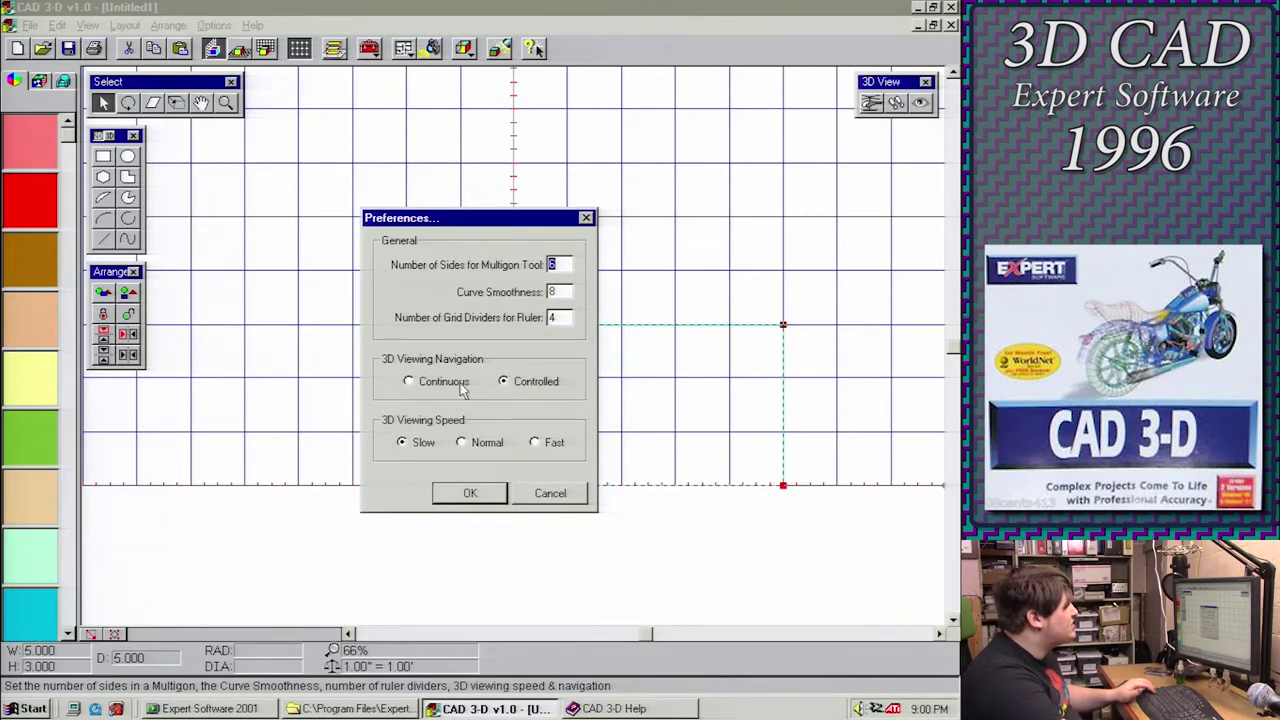
{"action": "left_click", "coordinate": [579, 497]}
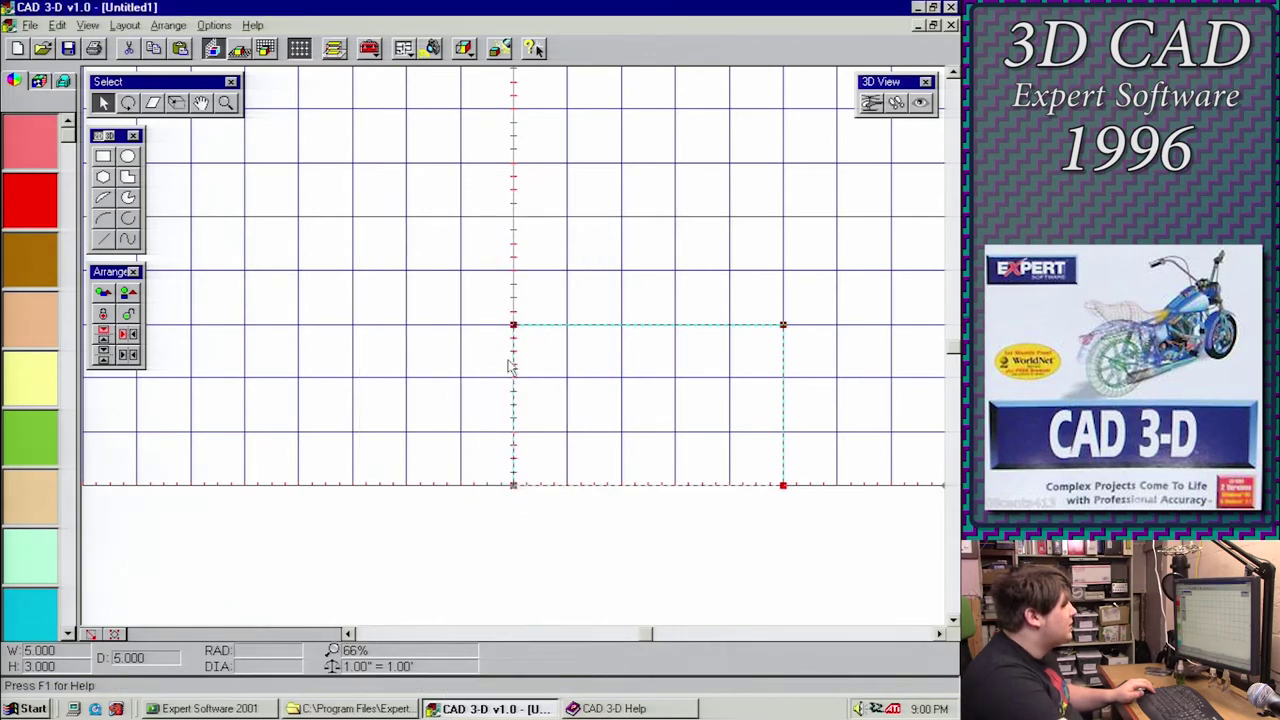
{"action": "left_click", "coordinate": [673, 328]}
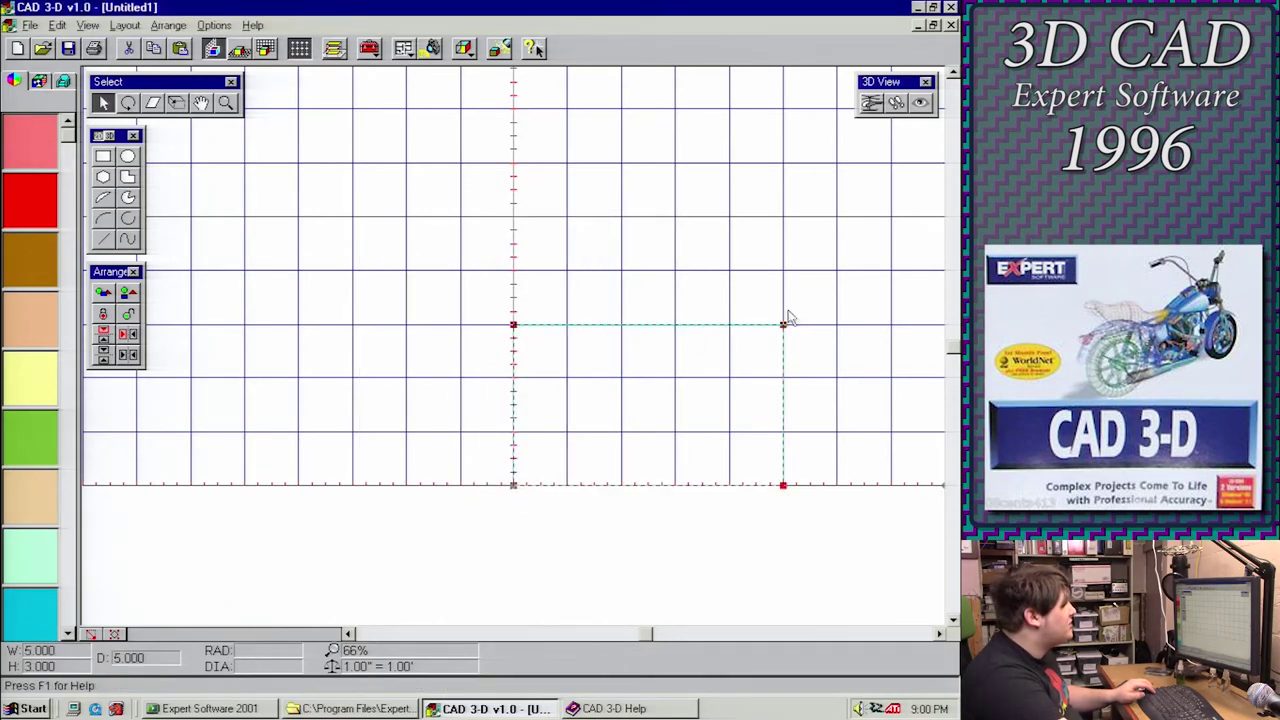
Try to draw a closed triangular roof outline along the box's top edge with the 2D Polygon tool
{"action": "left_click", "coordinate": [127, 176]}
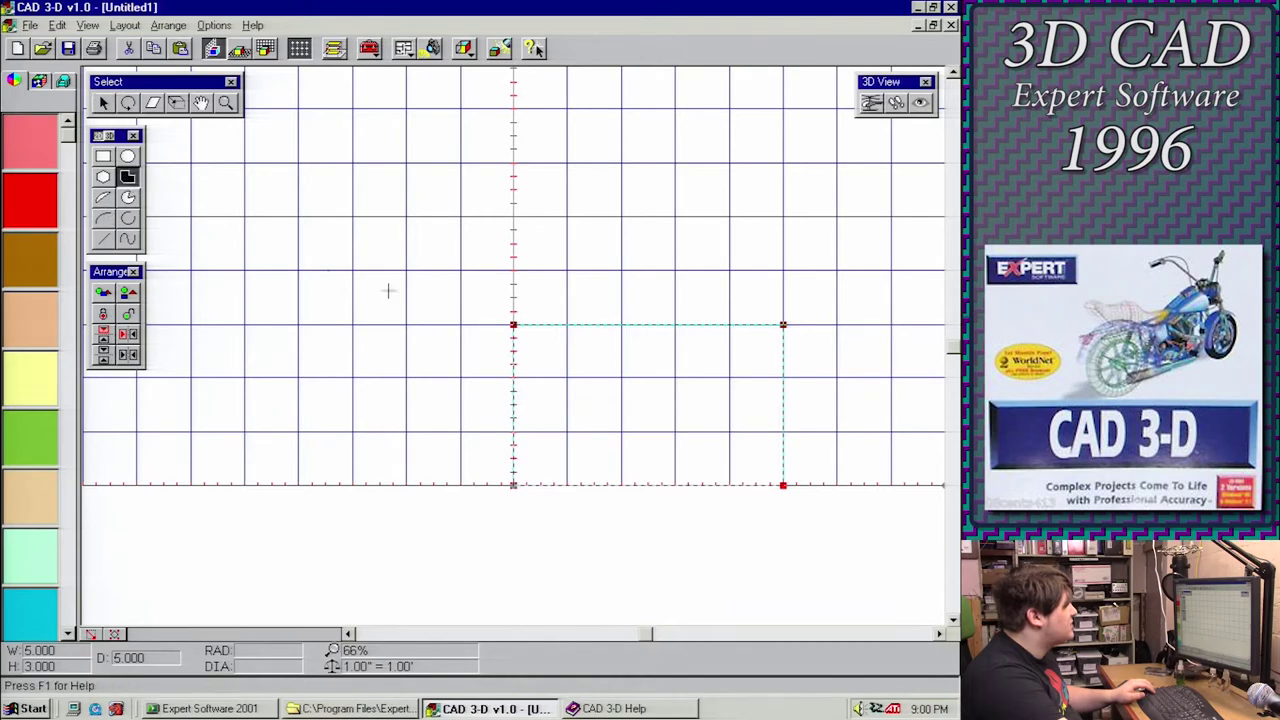
{"action": "left_click", "coordinate": [503, 325]}
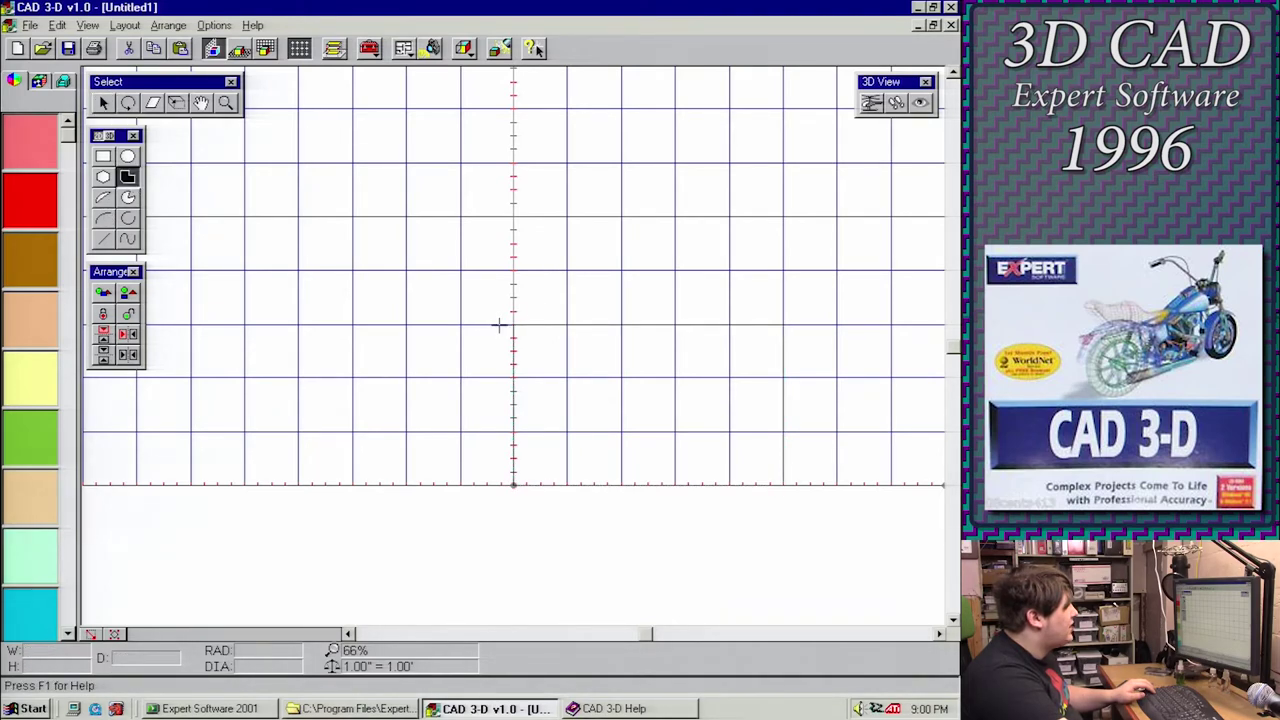
{"action": "left_click", "coordinate": [644, 191]}
{"action": "left_click", "coordinate": [795, 322]}
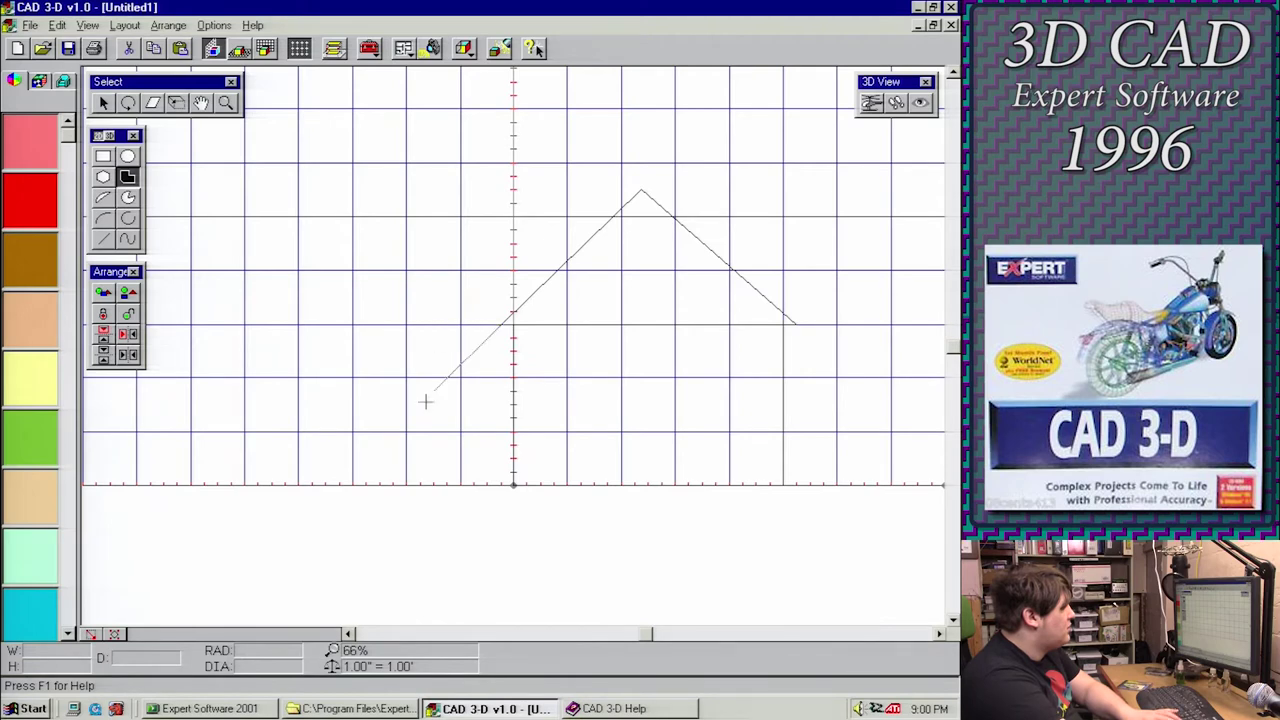
{"action": "left_click", "coordinate": [501, 325]}
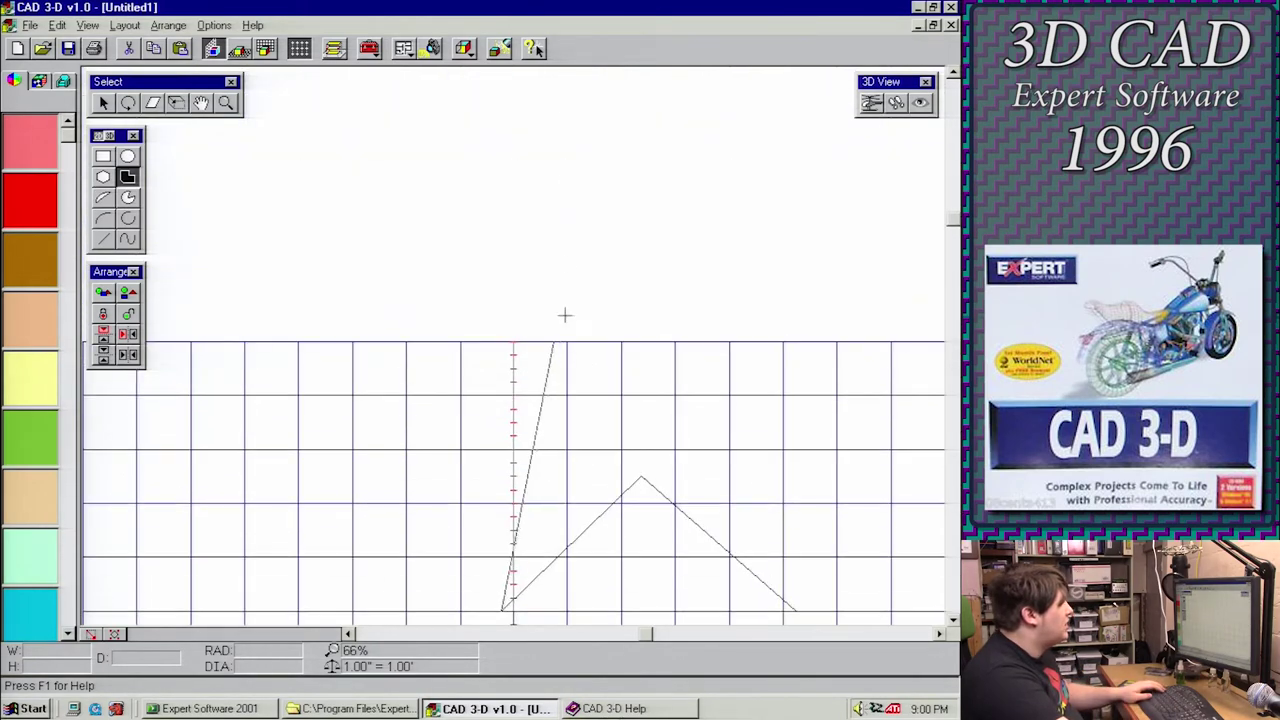
{"action": "left_click", "coordinate": [500, 376]}
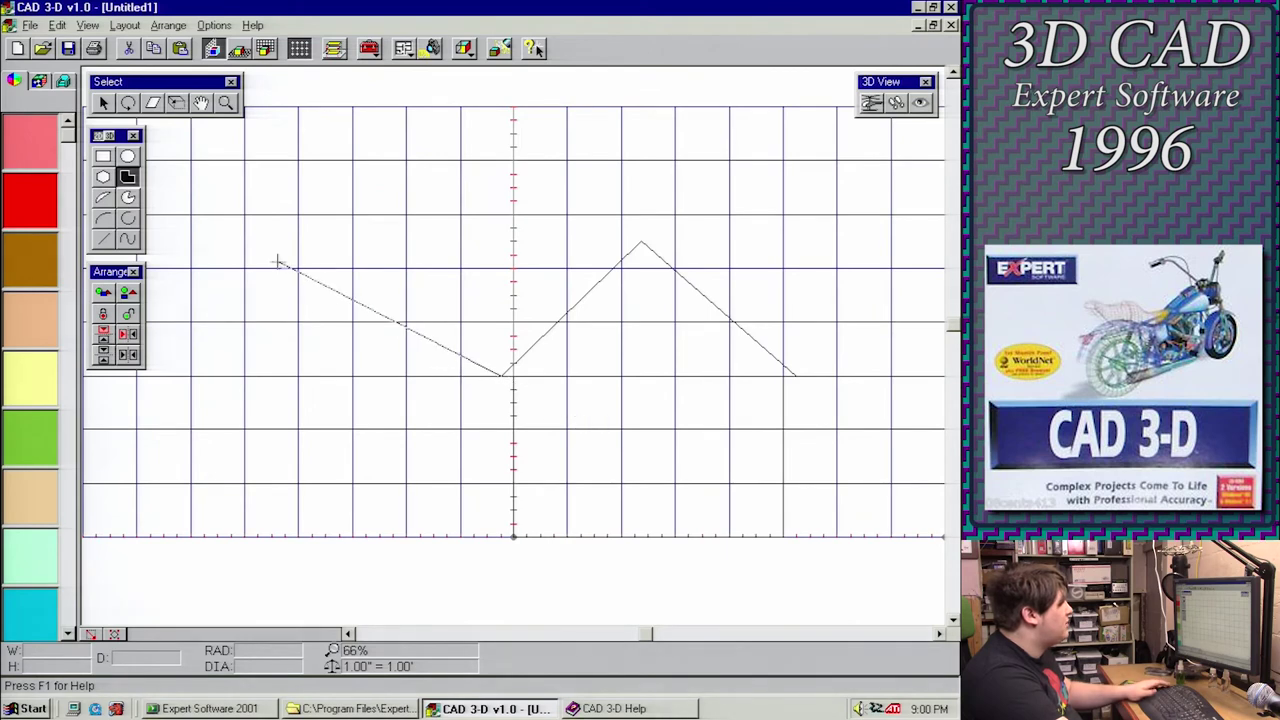
{"action": "left_click", "coordinate": [446, 318]}
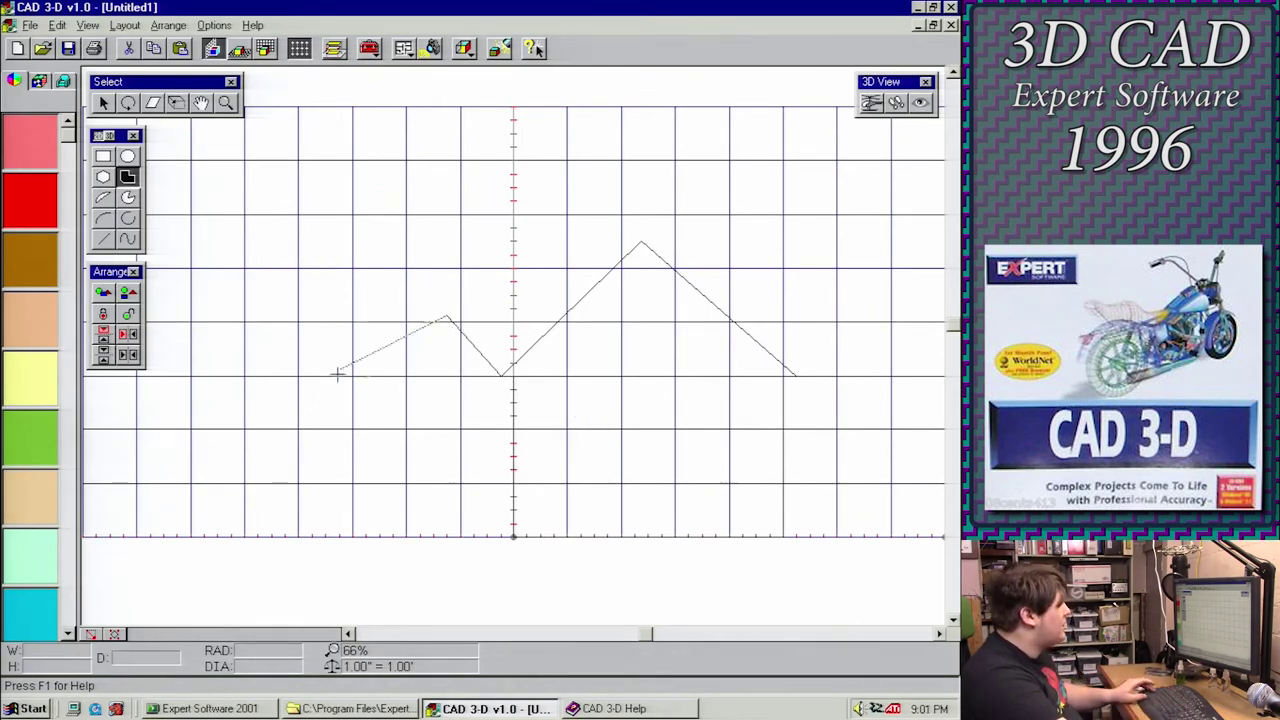
Check the tutorial's instructions for closing a polygon, and redraw the roof triangle about 5.5 wide and 2.625 high
{"action": "key", "text": "alt+Tab"}
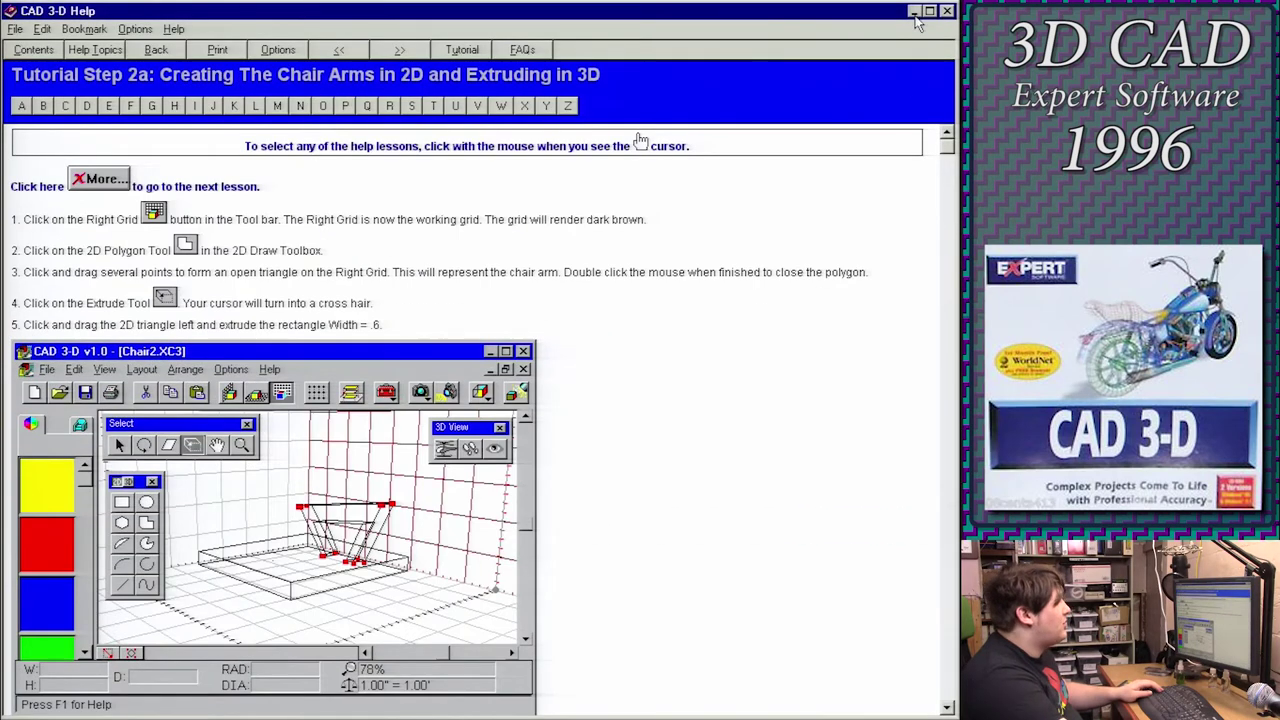
{"action": "left_click", "coordinate": [913, 12]}
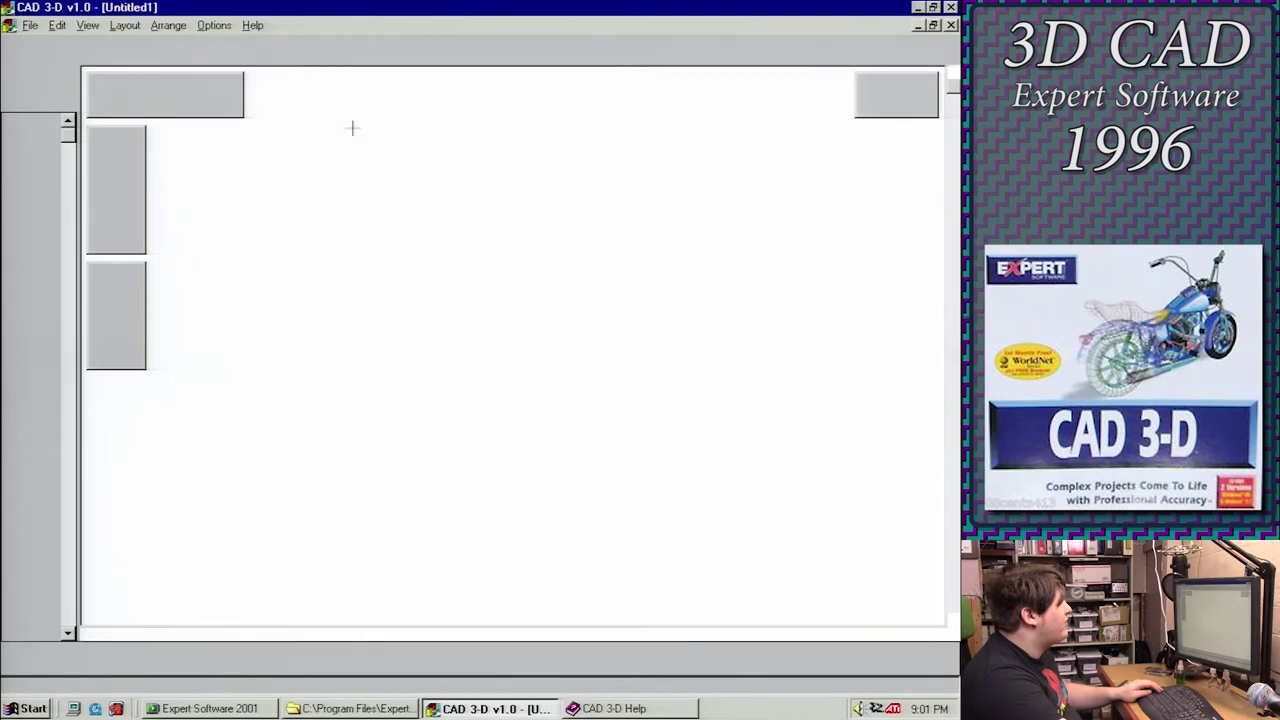
{"action": "left_click", "coordinate": [103, 103]}
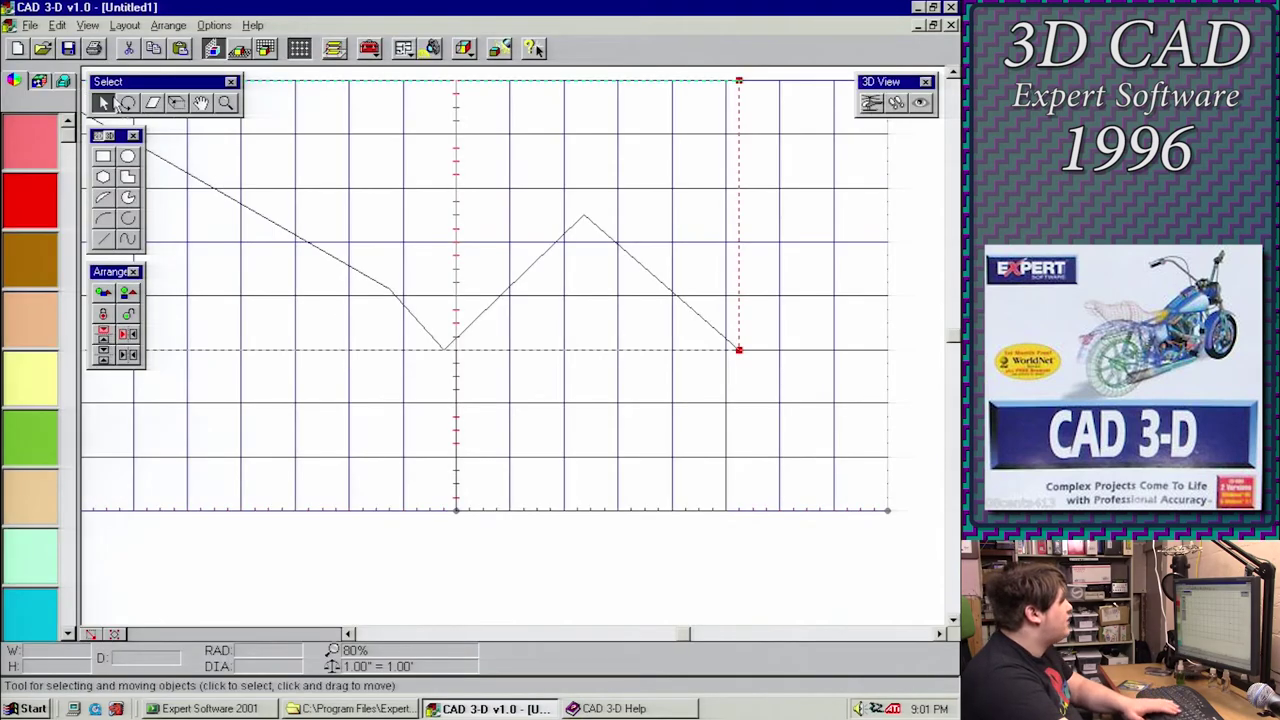
{"action": "left_click", "coordinate": [127, 176]}
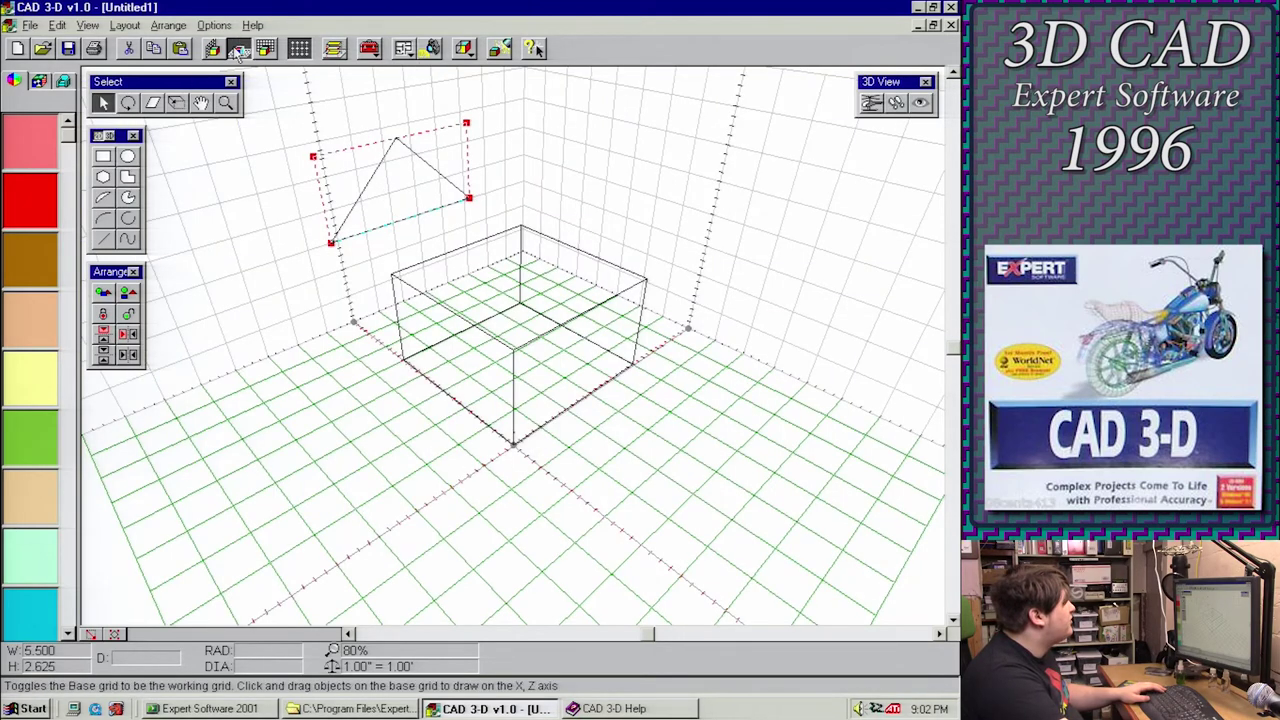
Try to move the roof triangle along the base grid toward the box, checking its position from other viewing angles
{"action": "left_click_drag", "start_coordinate": [404, 219], "coordinate": [468, 244]}
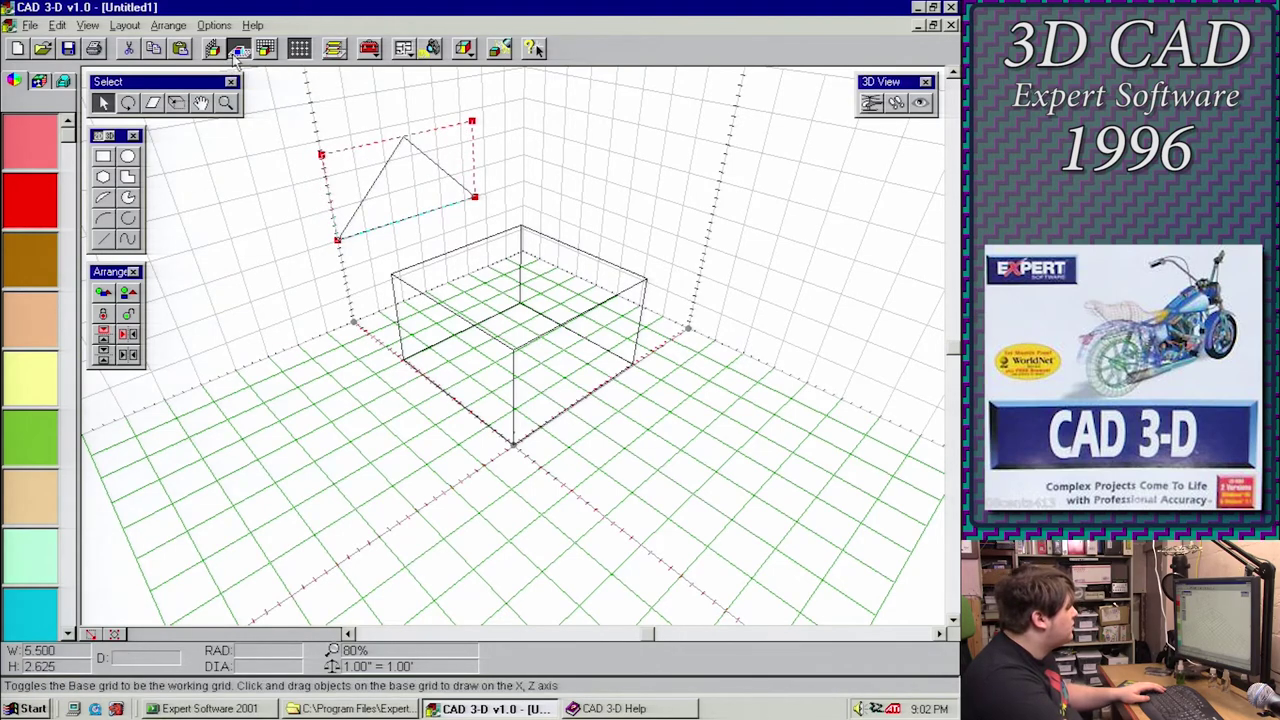
{"action": "left_click_drag", "start_coordinate": [377, 225], "coordinate": [338, 156]}
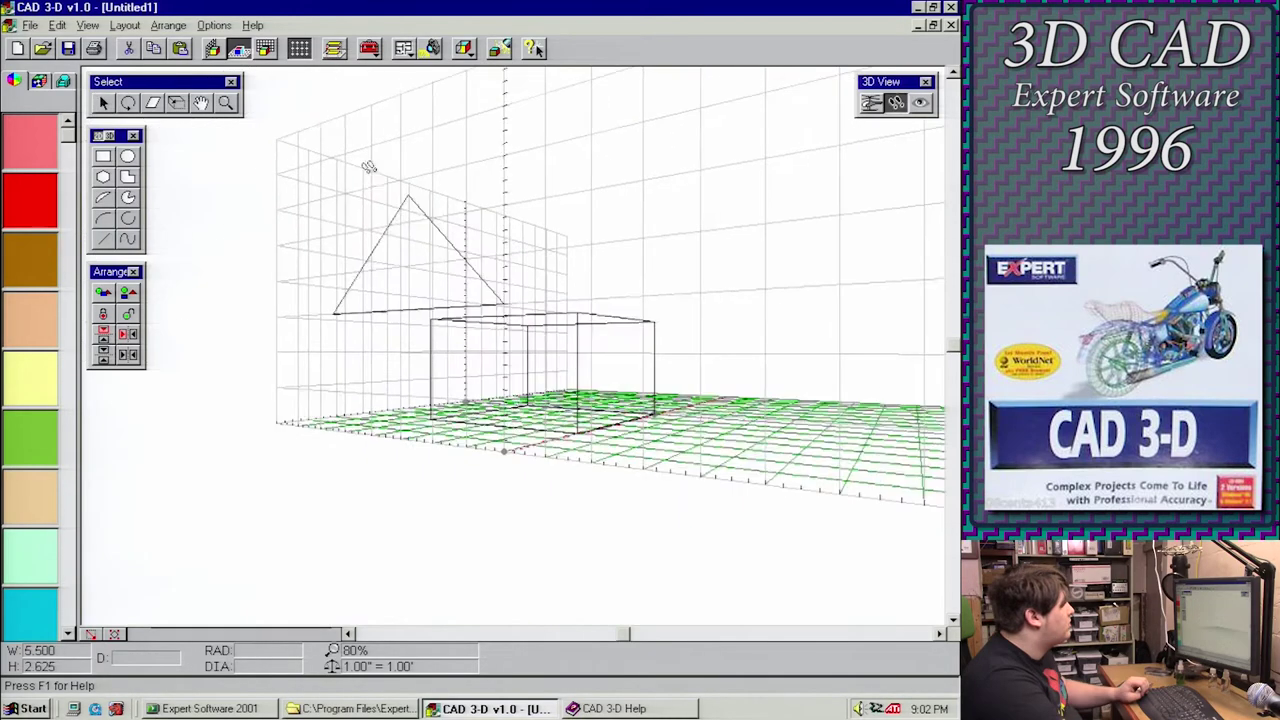
{"action": "left_click", "coordinate": [463, 258]}
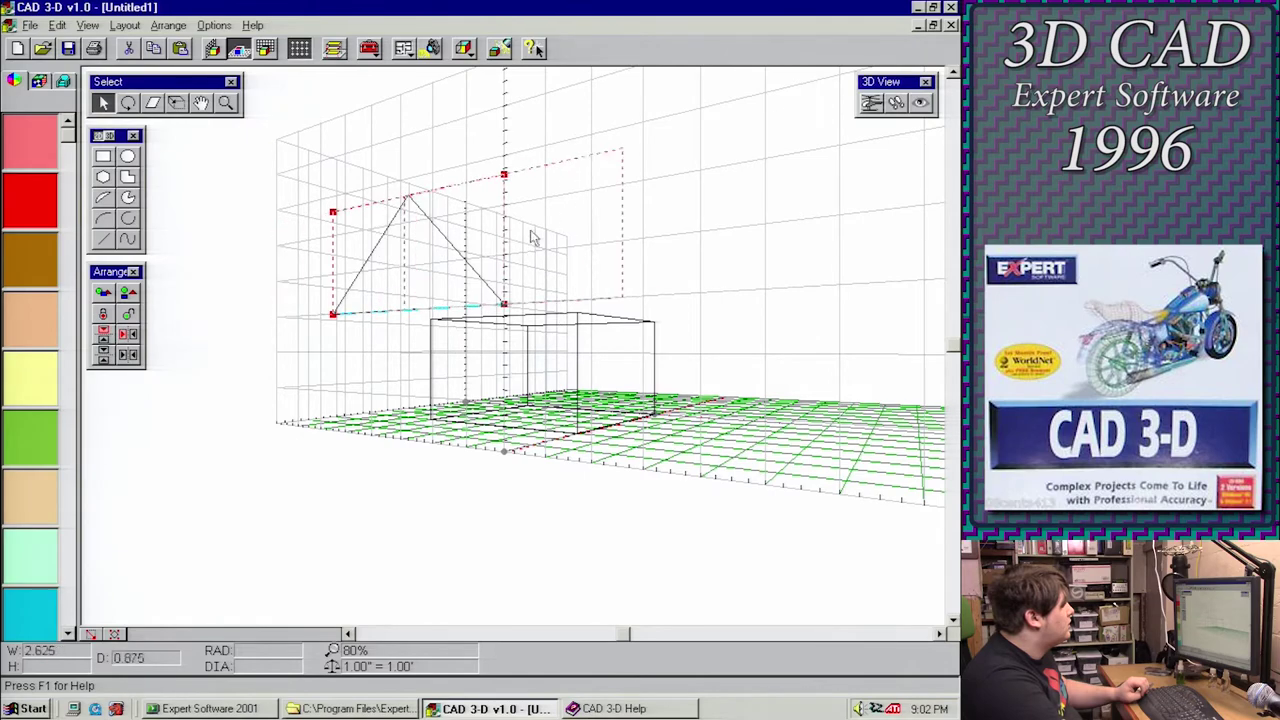
{"action": "left_click_drag", "start_coordinate": [531, 206], "coordinate": [314, 129]}
{"action": "left_click", "coordinate": [870, 103]}
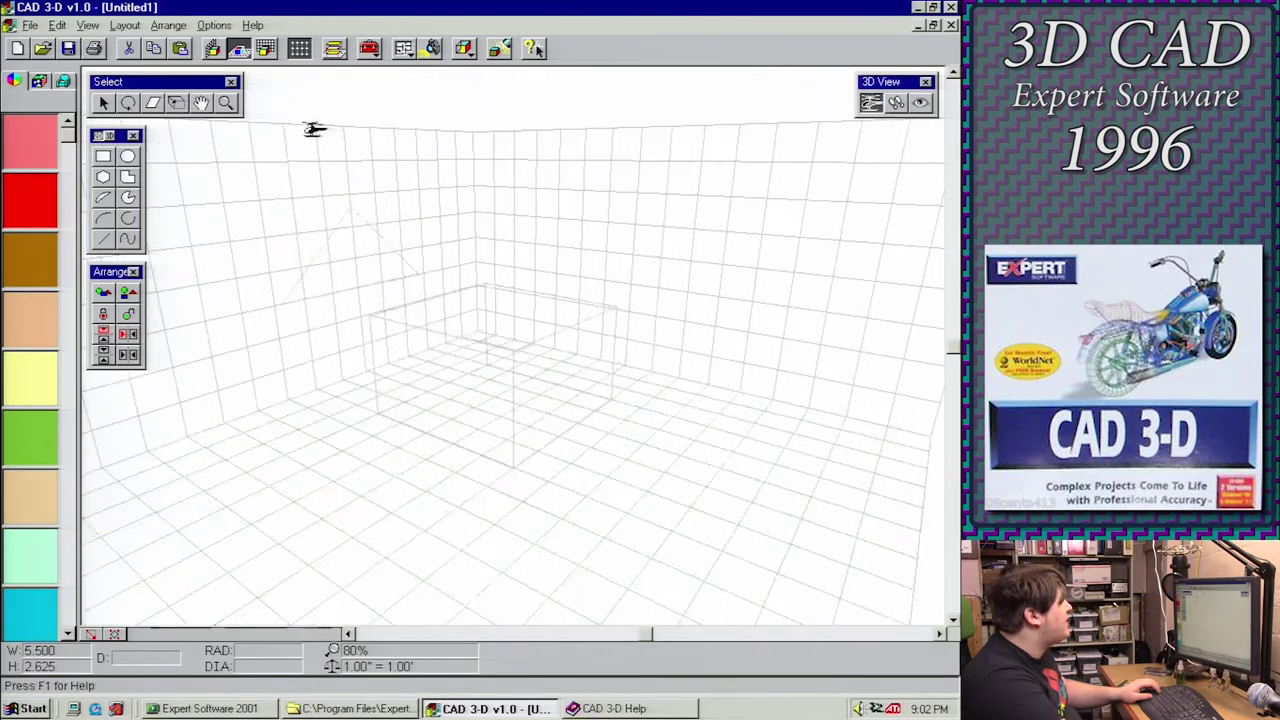
{"action": "left_click", "coordinate": [103, 103]}
{"action": "left_click_drag", "start_coordinate": [326, 247], "coordinate": [341, 251]}
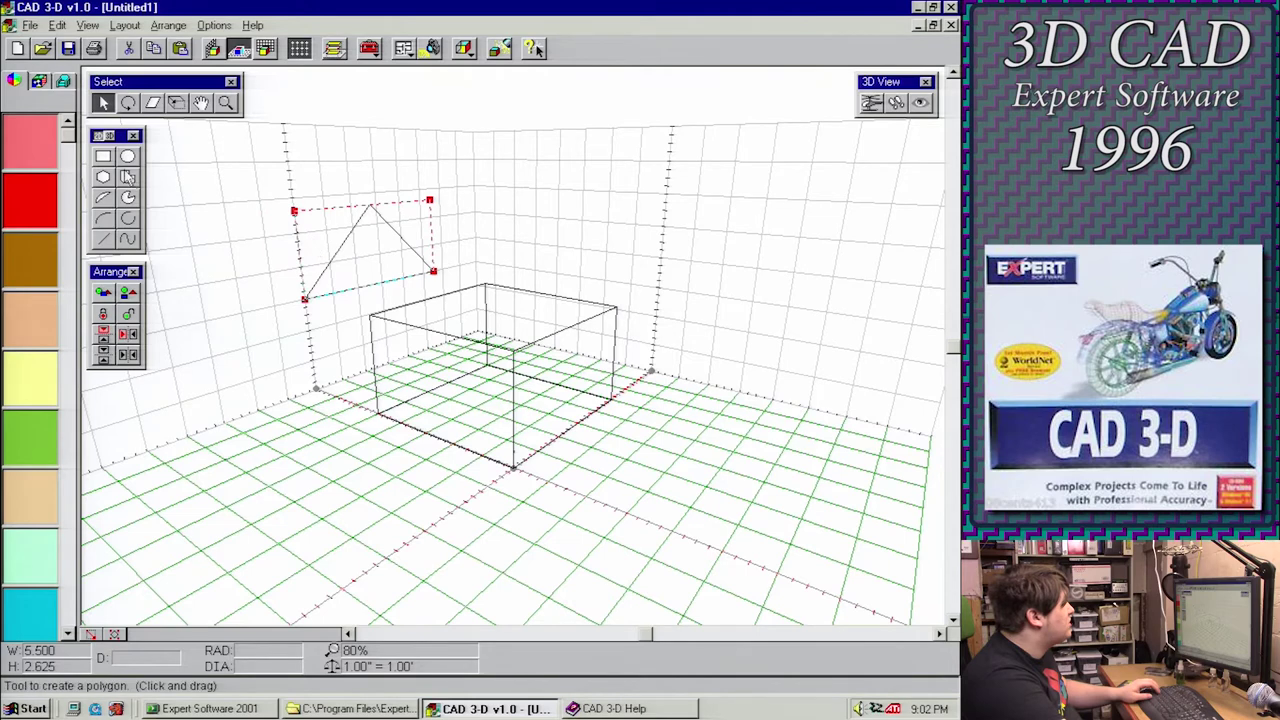
Try to extrude the roof triangle off the base grid to about 6.375 high, and delete the resulting solid
{"action": "left_click", "coordinate": [176, 102]}
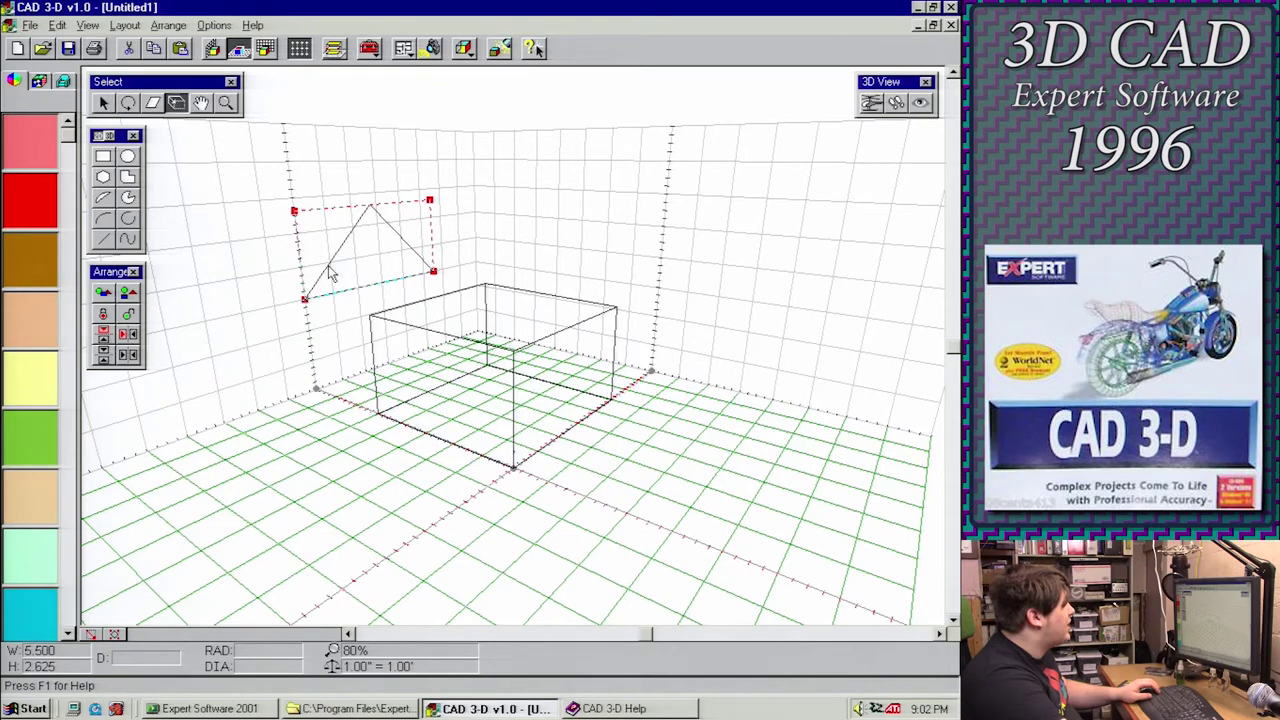
{"action": "left_click_drag", "start_coordinate": [430, 218], "coordinate": [437, 169]}
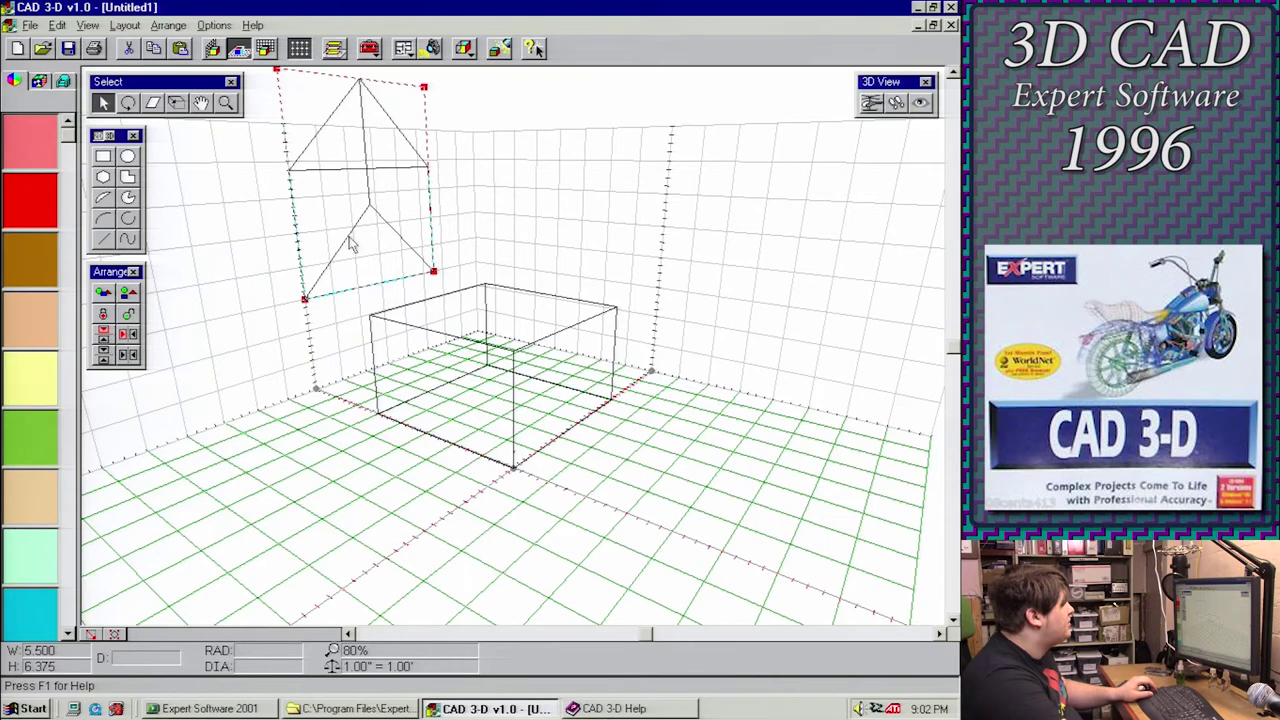
{"action": "left_click", "coordinate": [58, 25]}
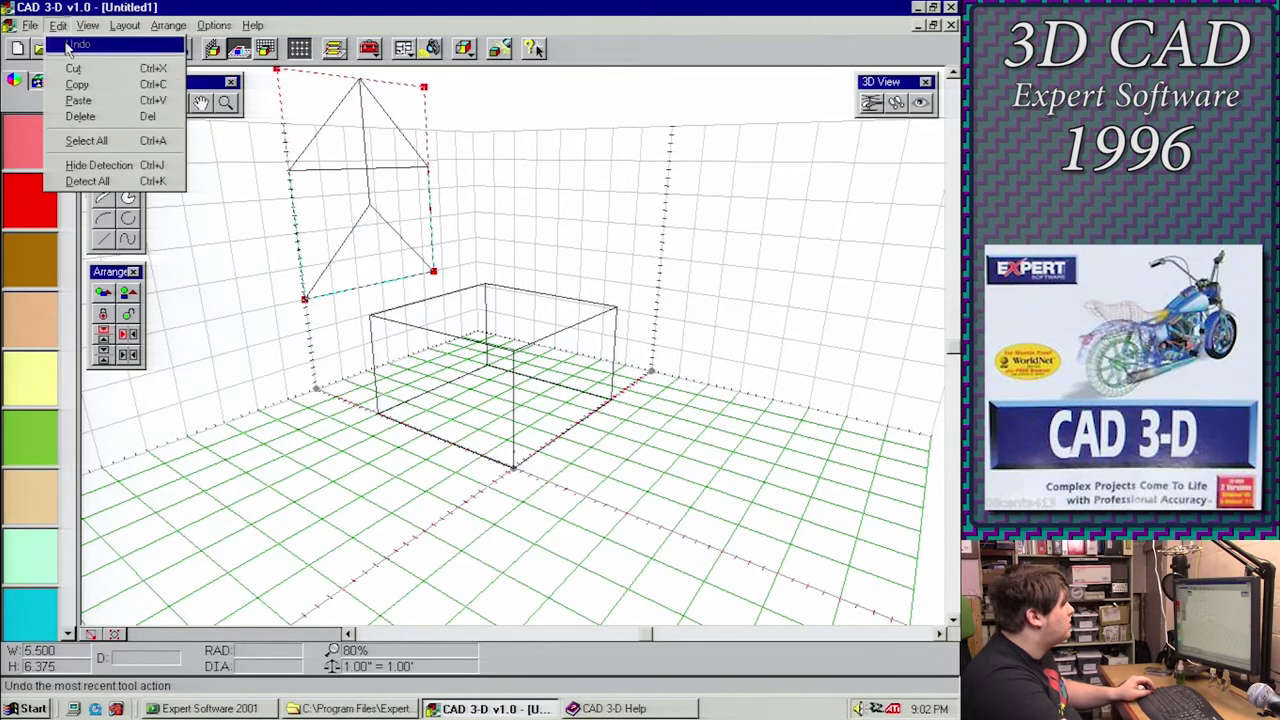
{"action": "left_click", "coordinate": [68, 47]}
{"action": "left_click_drag", "start_coordinate": [368, 224], "coordinate": [422, 214]}
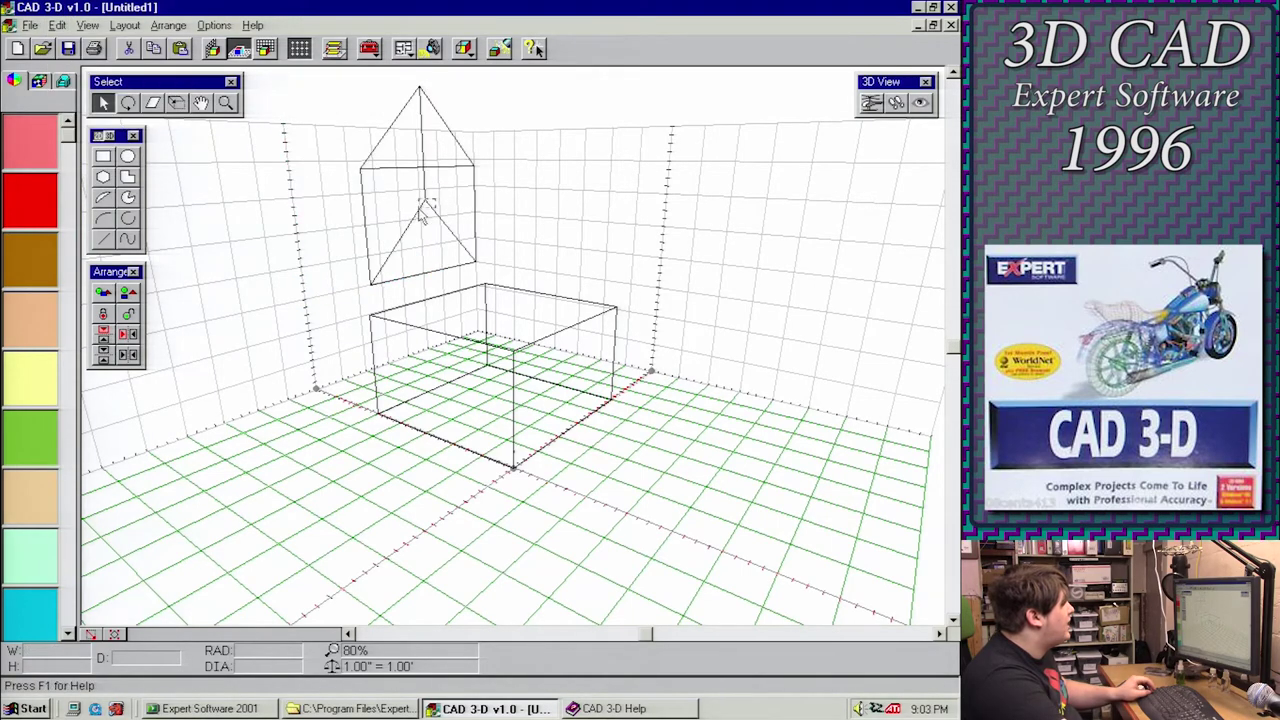
{"action": "key", "text": "ctrl+z"}
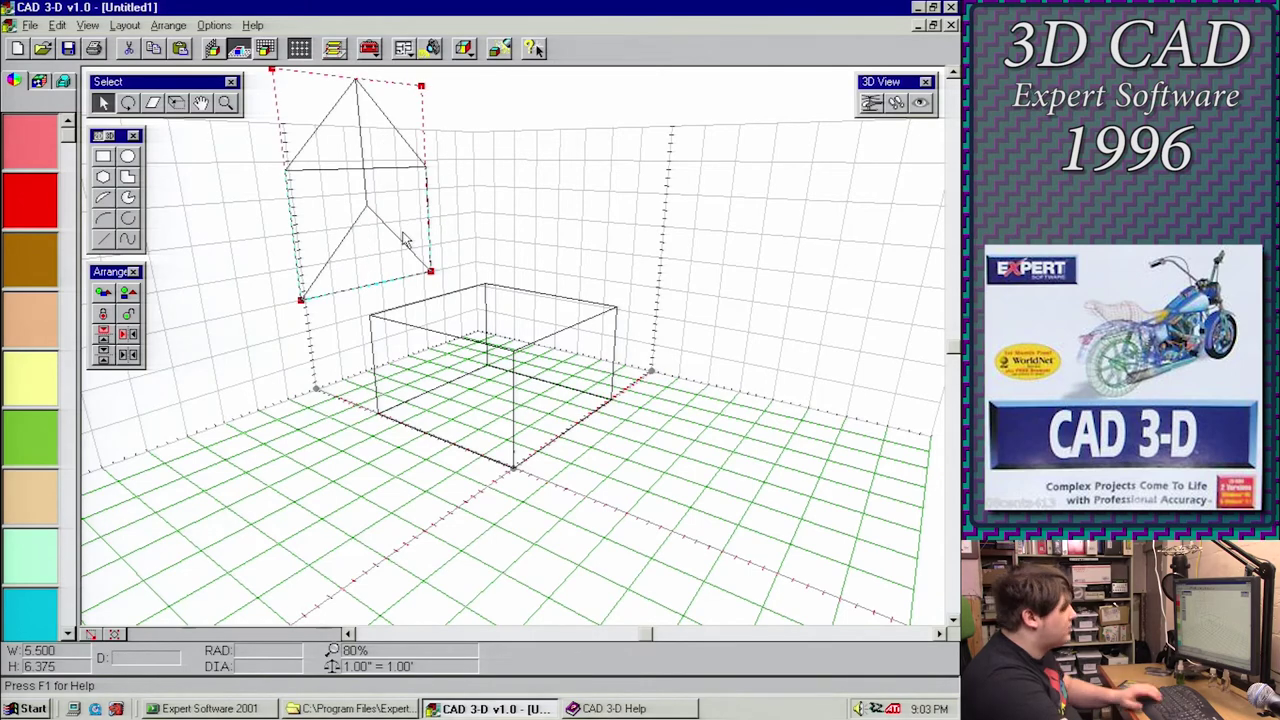
{"action": "key", "text": "Delete"}
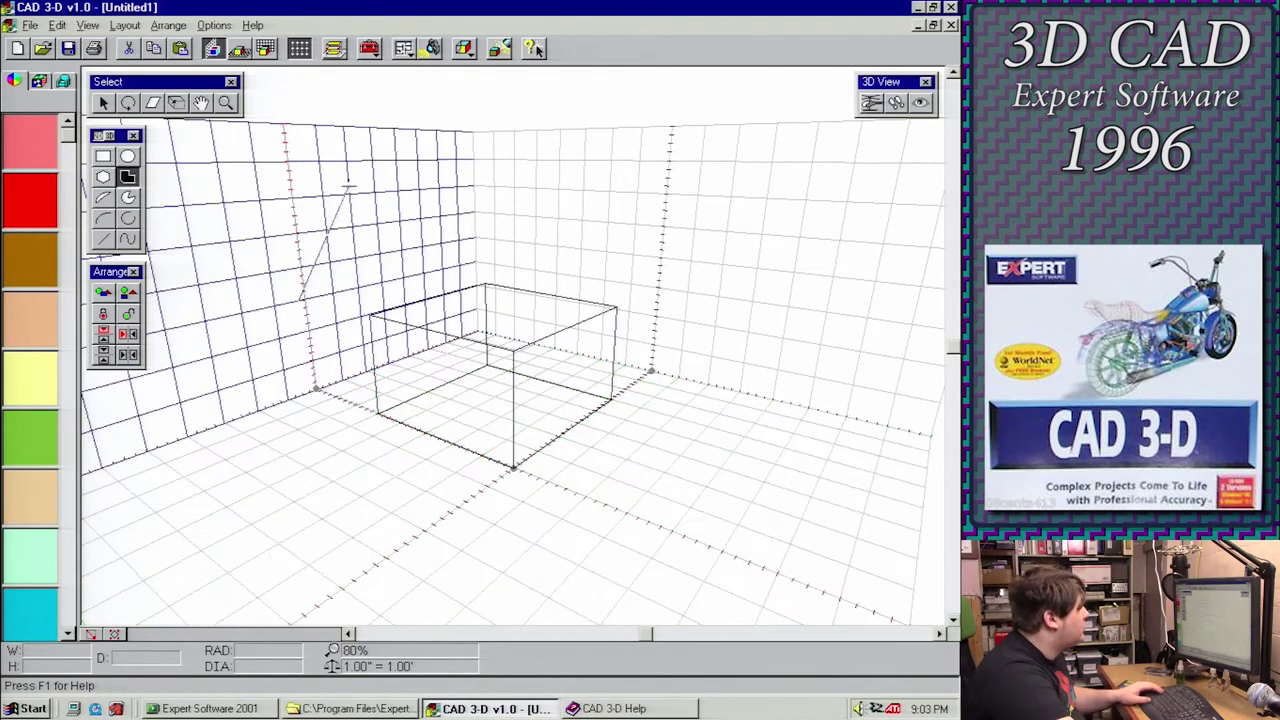
Draw a closed triangular roof outline about 5.125 wide and 3 high on the left grid, and make the base grid active
{"action": "left_click", "coordinate": [352, 194]}
{"action": "left_click", "coordinate": [421, 274]}
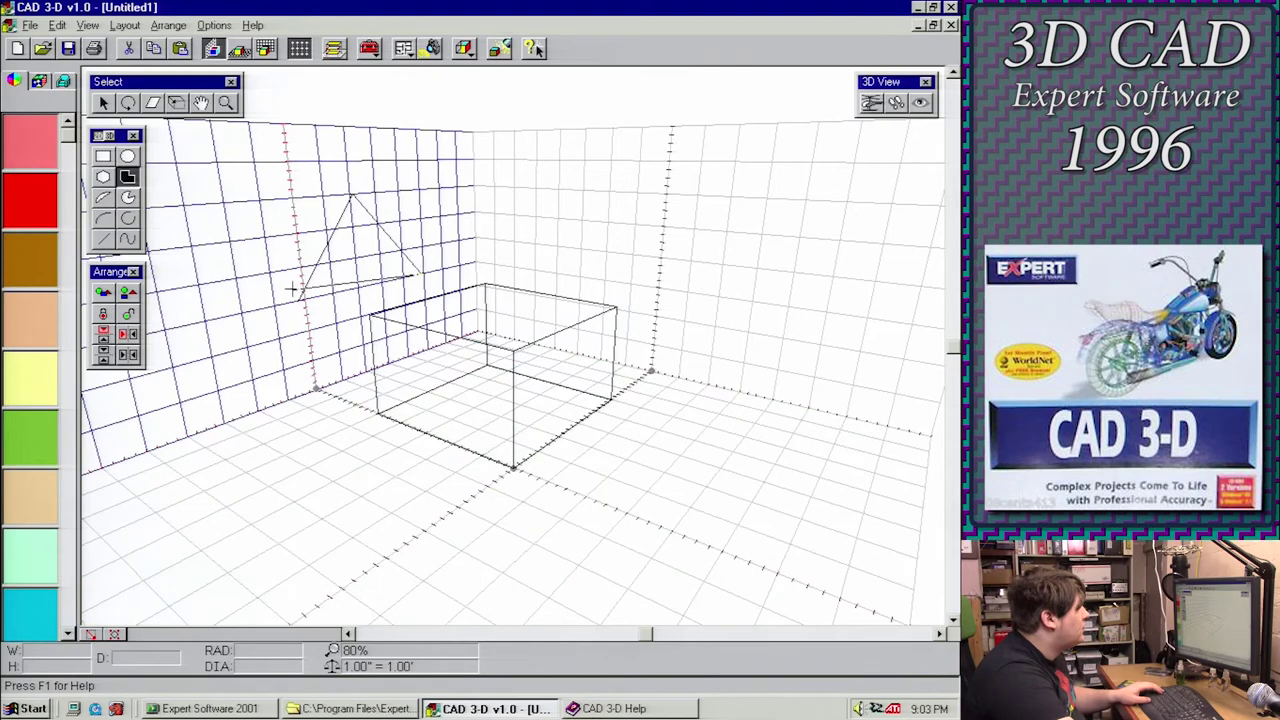
{"action": "left_click", "coordinate": [300, 299]}
{"action": "left_click", "coordinate": [239, 49]}
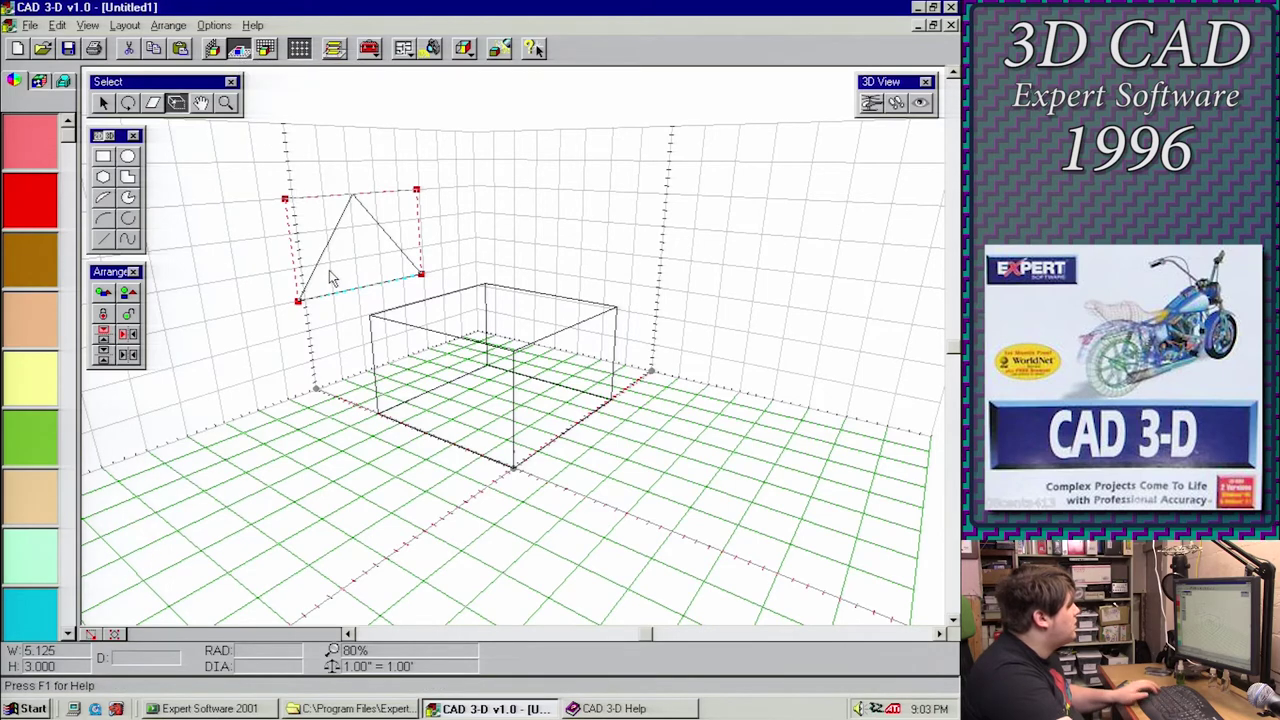
Place a second copy of the roof triangle and move it over the box along the base grid
{"action": "left_click_drag", "start_coordinate": [335, 305], "coordinate": [639, 300]}
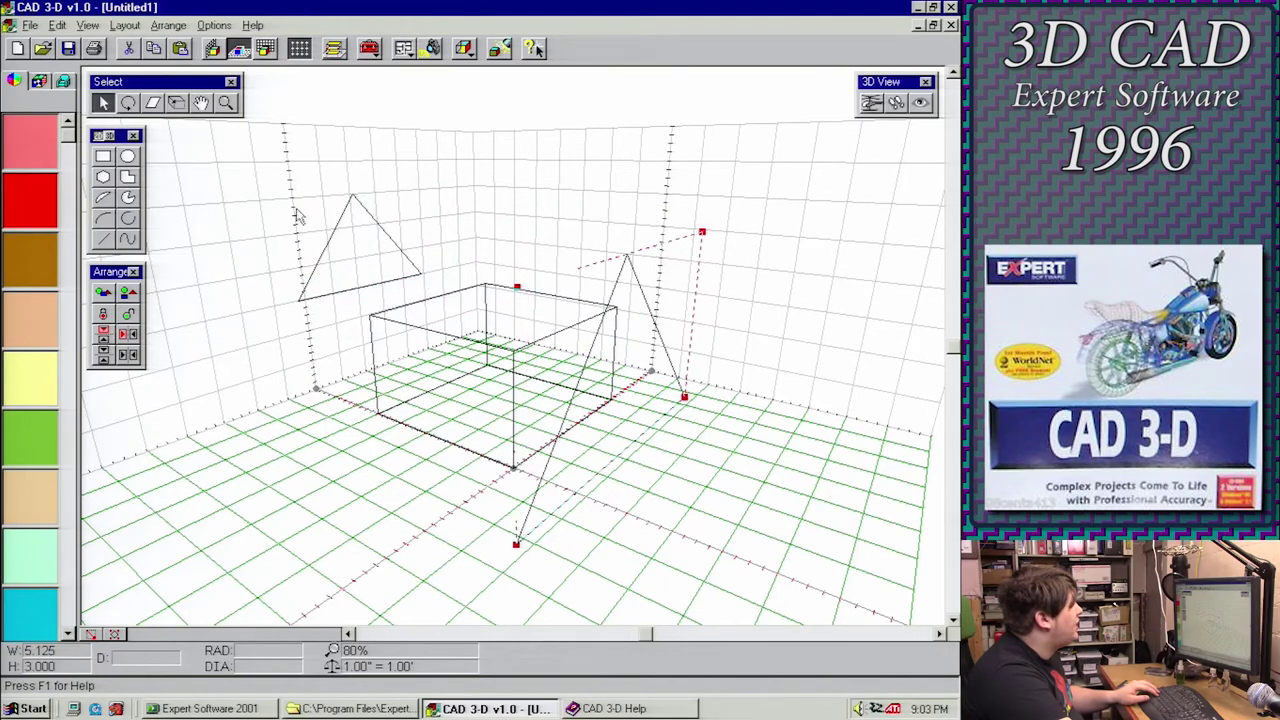
{"action": "left_click", "coordinate": [326, 213]}
{"action": "left_click", "coordinate": [341, 228]}
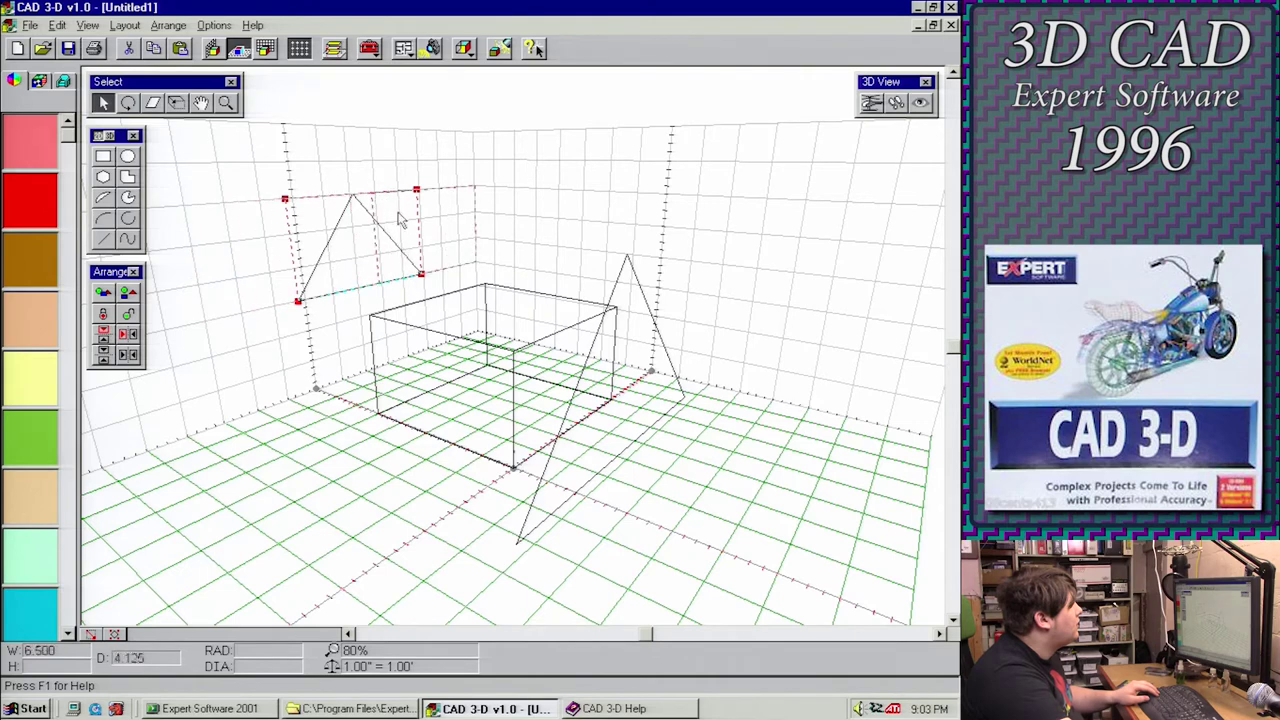
{"action": "left_click_drag", "start_coordinate": [403, 257], "coordinate": [341, 239]}
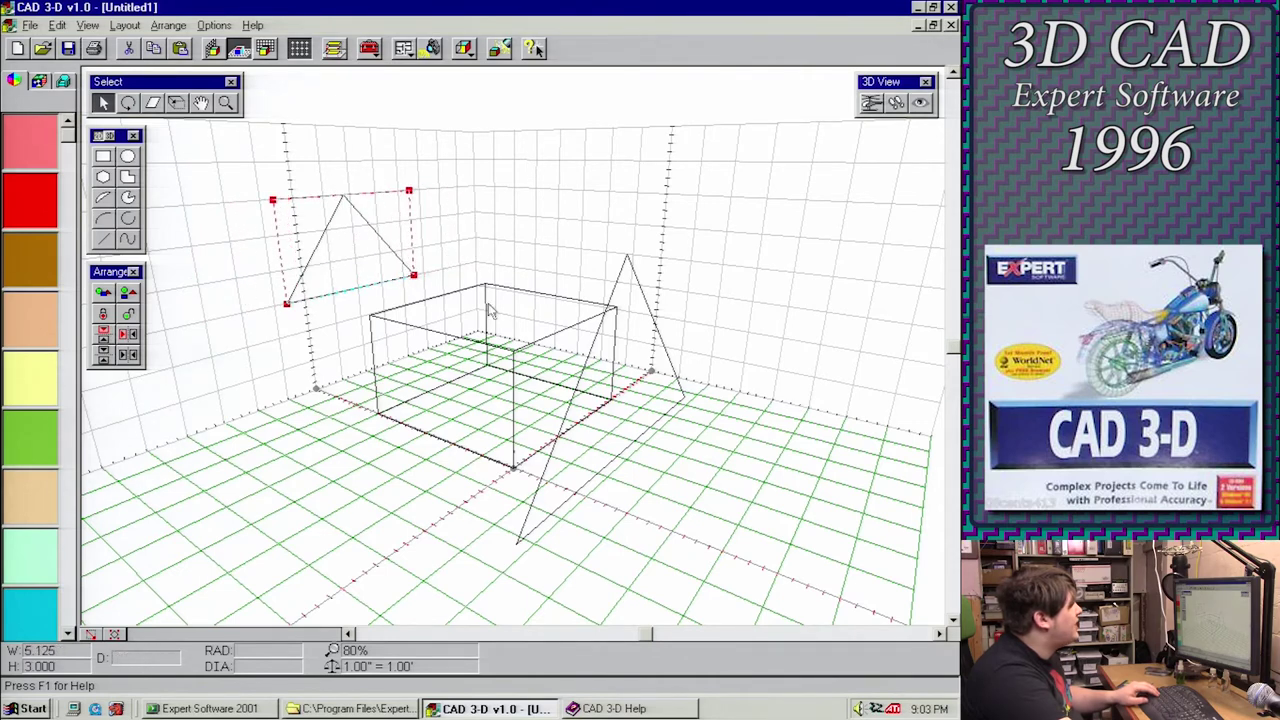
{"action": "left_click", "coordinate": [616, 290]}
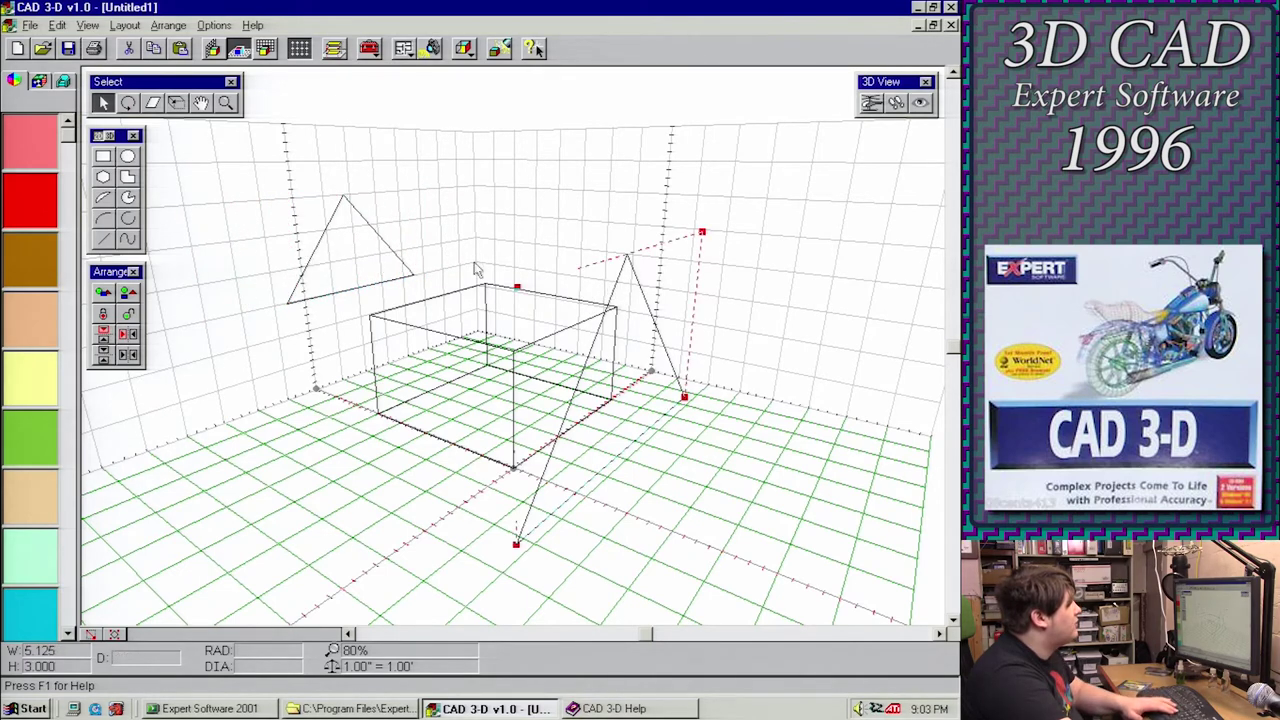
{"action": "left_click_drag", "start_coordinate": [620, 301], "coordinate": [497, 238]}
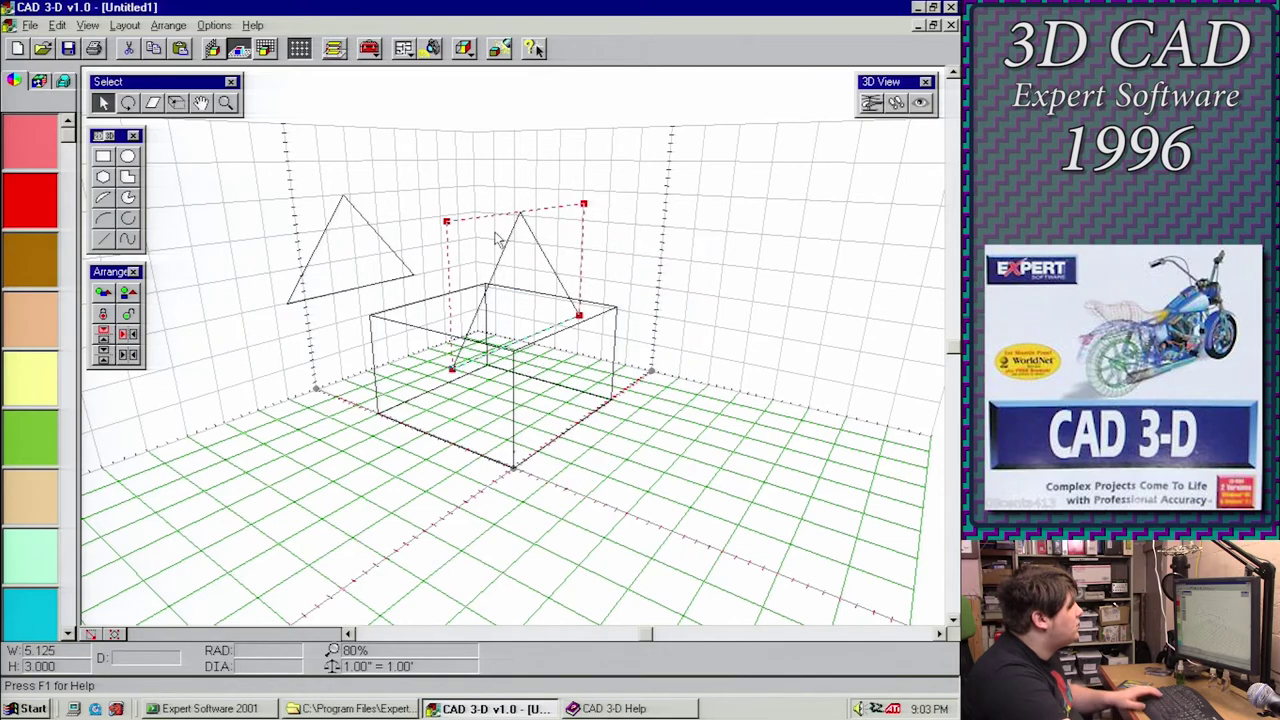
Try to extrude the triangle beside the box off the base grid to about 6.5 high, and delete it
{"action": "left_click", "coordinate": [336, 233]}
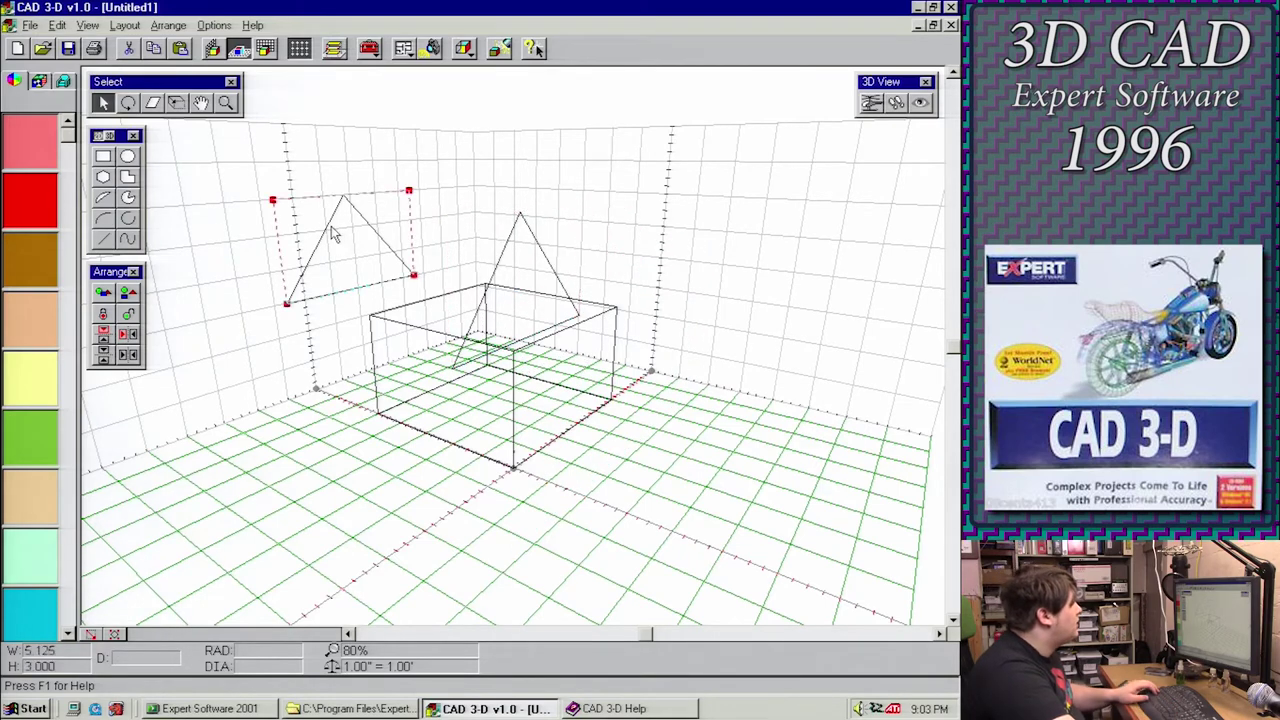
{"action": "left_click", "coordinate": [176, 103]}
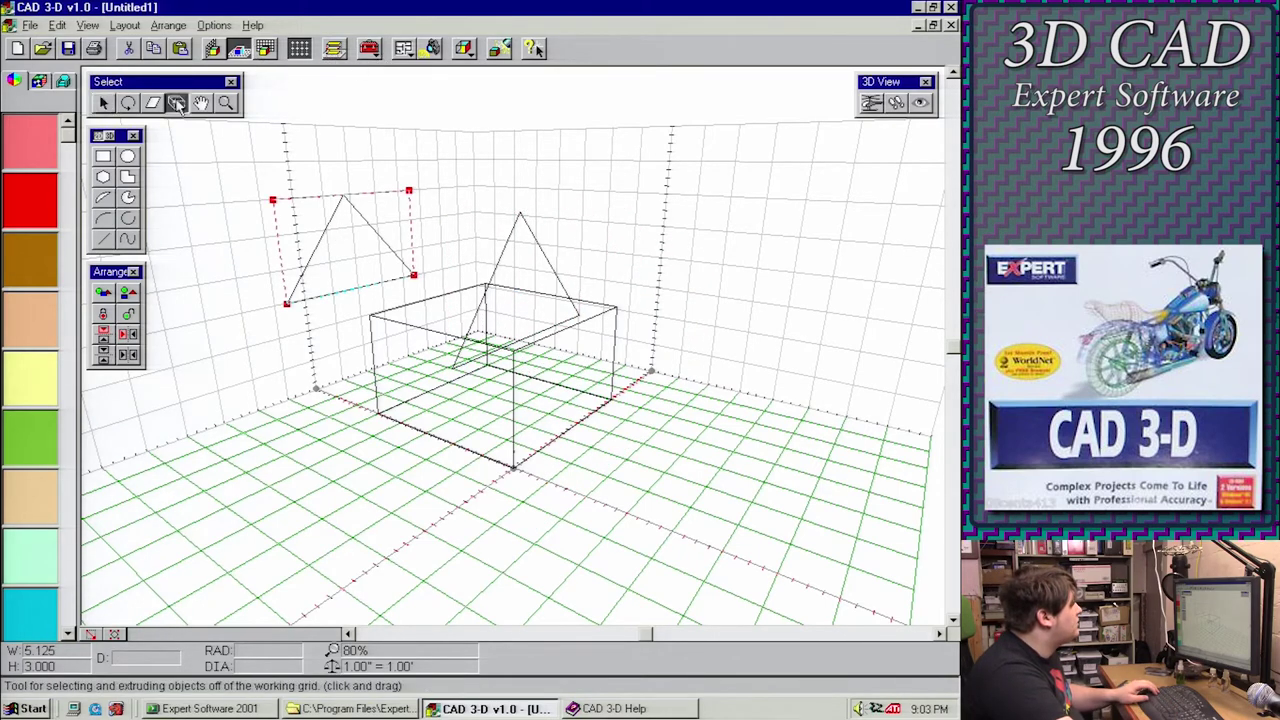
{"action": "left_click_drag", "start_coordinate": [336, 233], "coordinate": [449, 182]}
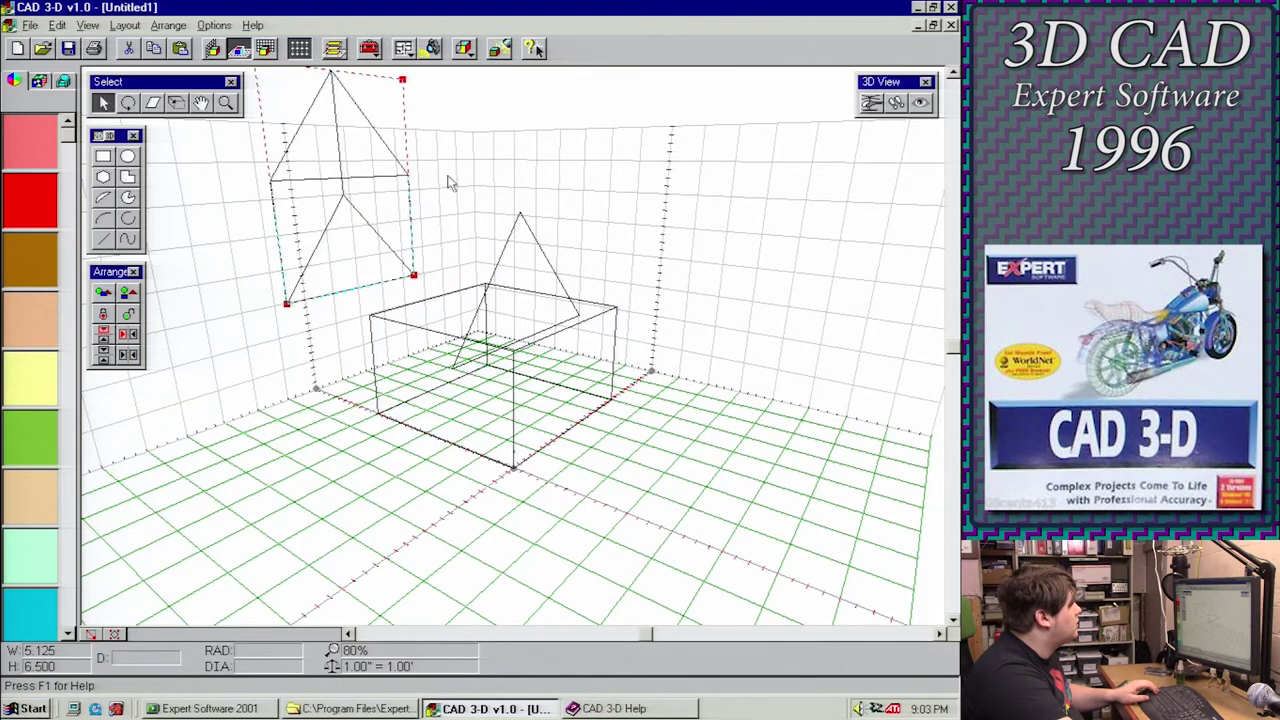
{"action": "key", "text": "Delete"}
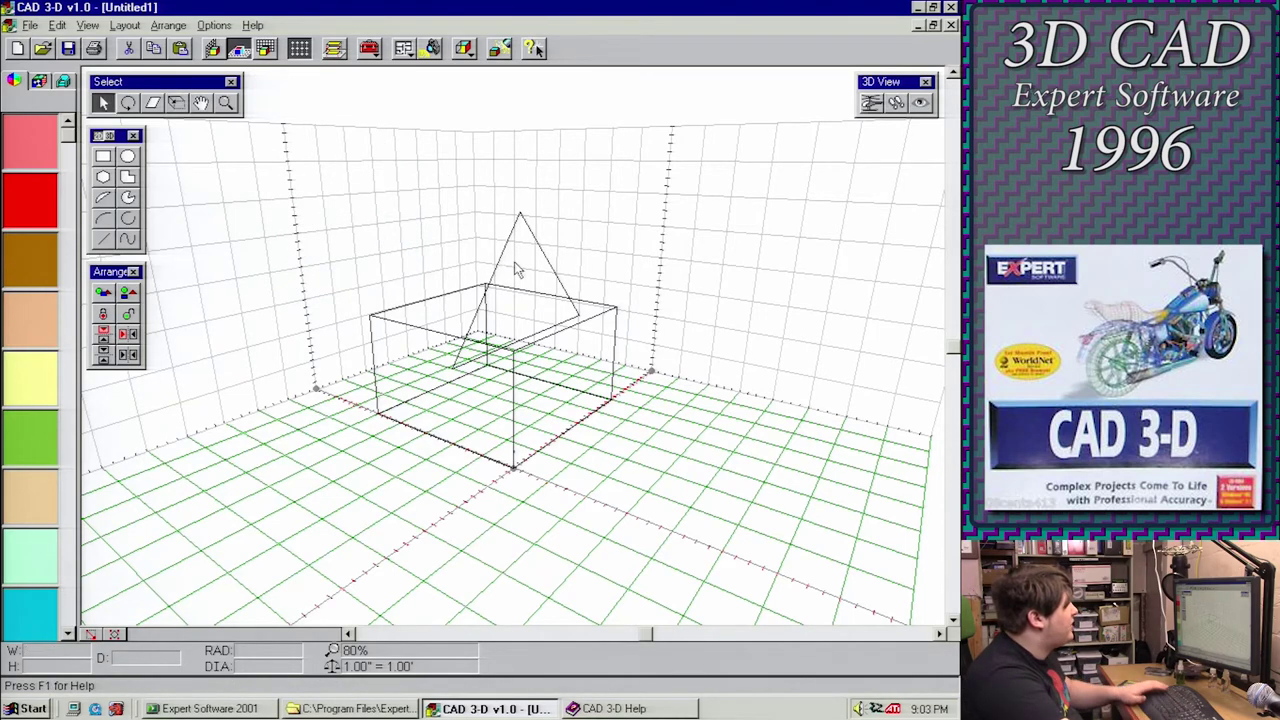
Try to extrude the triangle over the box off the base grid to about 5.5 high, and delete it
{"action": "left_click", "coordinate": [515, 265]}
{"action": "left_click", "coordinate": [176, 103]}
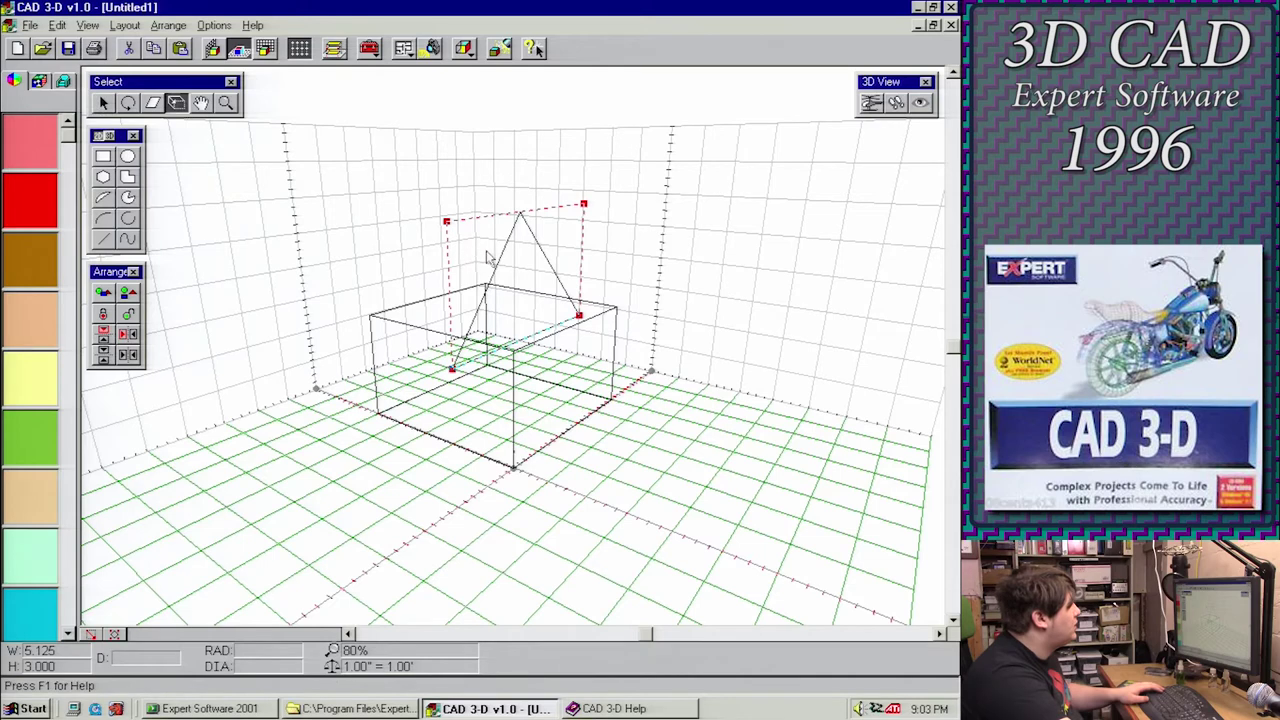
{"action": "left_click_drag", "start_coordinate": [503, 263], "coordinate": [327, 289]}
{"action": "key", "text": "Delete"}
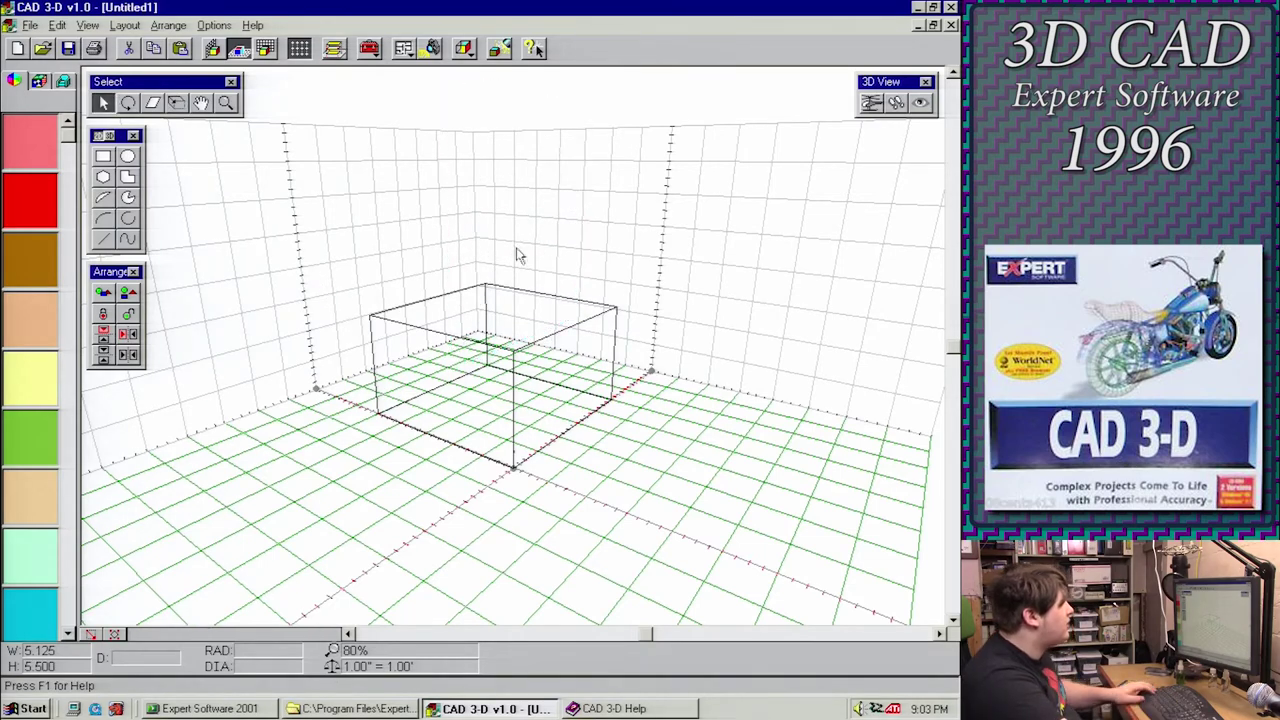
Make the right grid the working grid and move the roof triangle toward the box's upper back edge
{"action": "left_click", "coordinate": [516, 258]}
{"action": "left_click", "coordinate": [212, 48]}
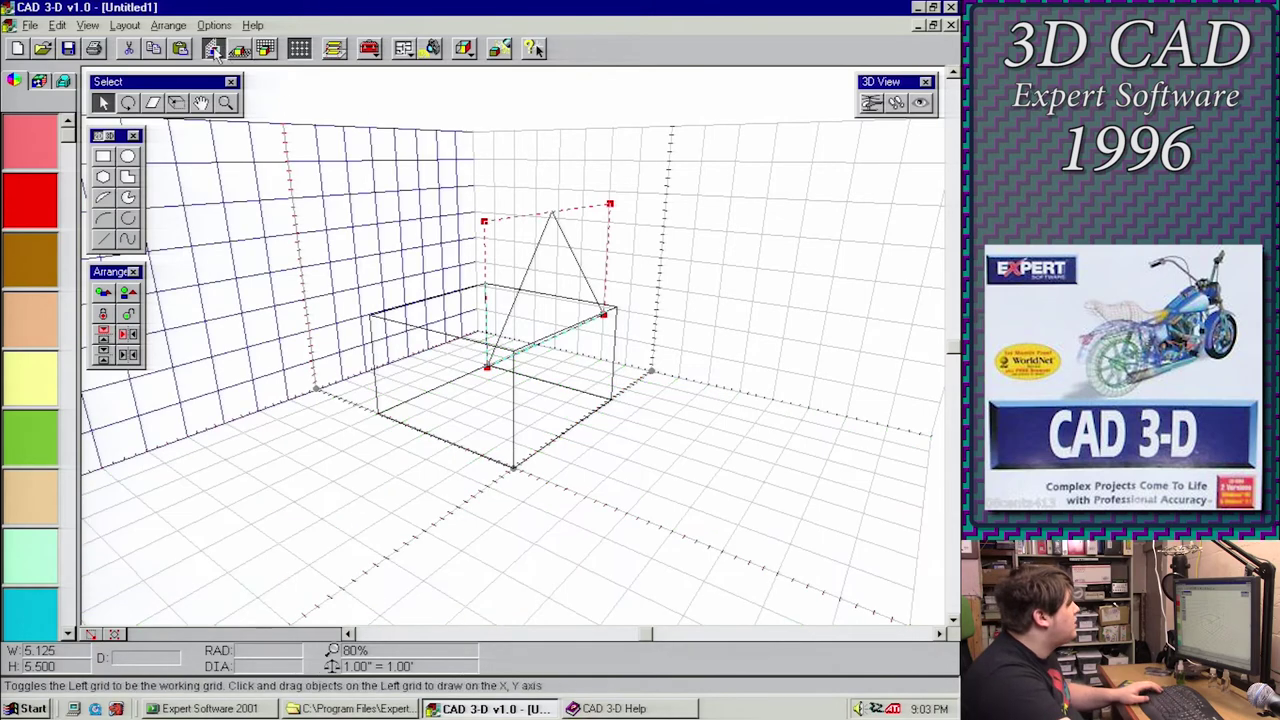
{"action": "left_click", "coordinate": [264, 48]}
{"action": "left_click_drag", "start_coordinate": [523, 287], "coordinate": [385, 275]}
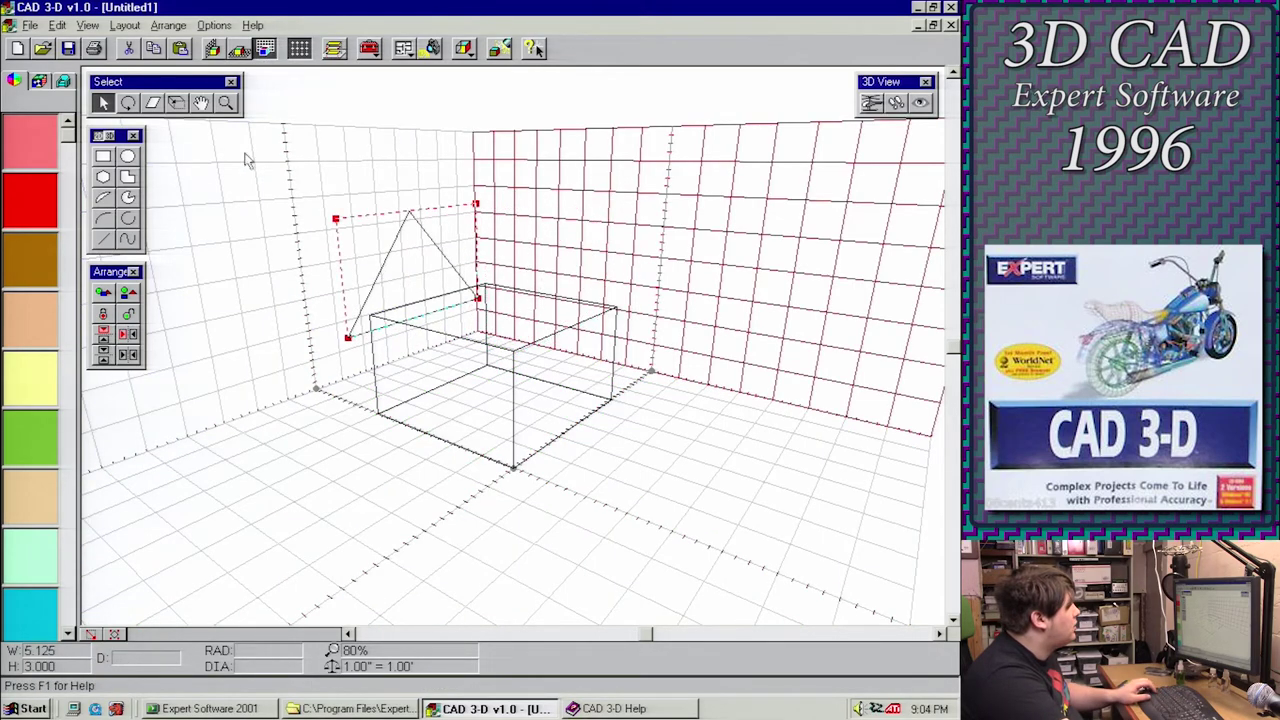
Try to extrude the roof triangle with the right grid active to about 13.625 wide, and undo the extrusion and move
{"action": "left_click", "coordinate": [176, 102]}
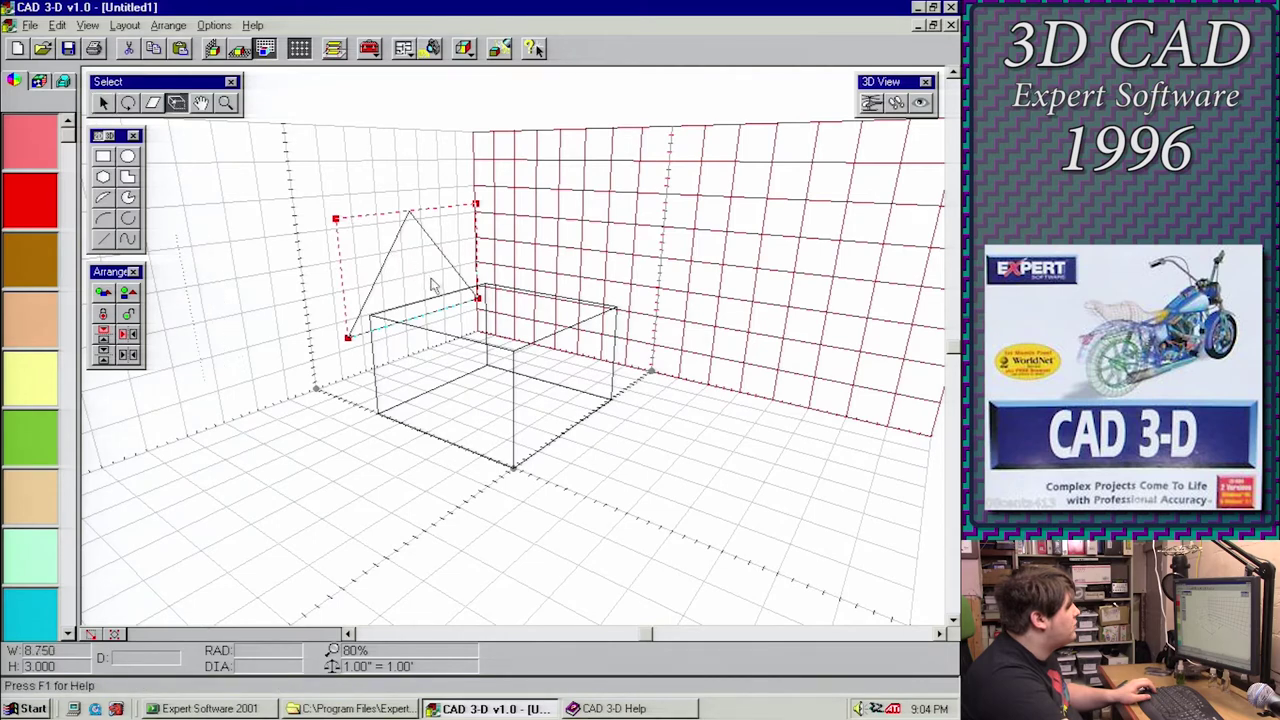
{"action": "left_click_drag", "start_coordinate": [447, 256], "coordinate": [514, 291]}
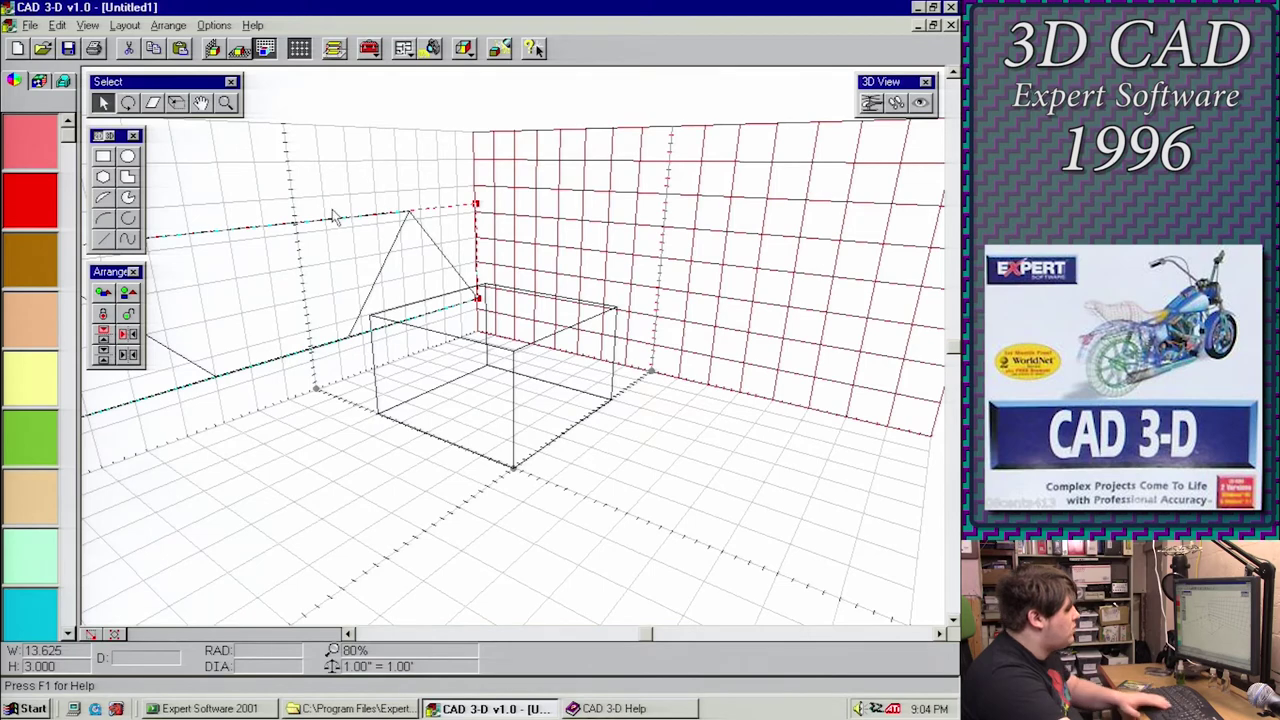
{"action": "key", "text": "ctrl+z"}
{"action": "key", "text": "ctrl+z"}
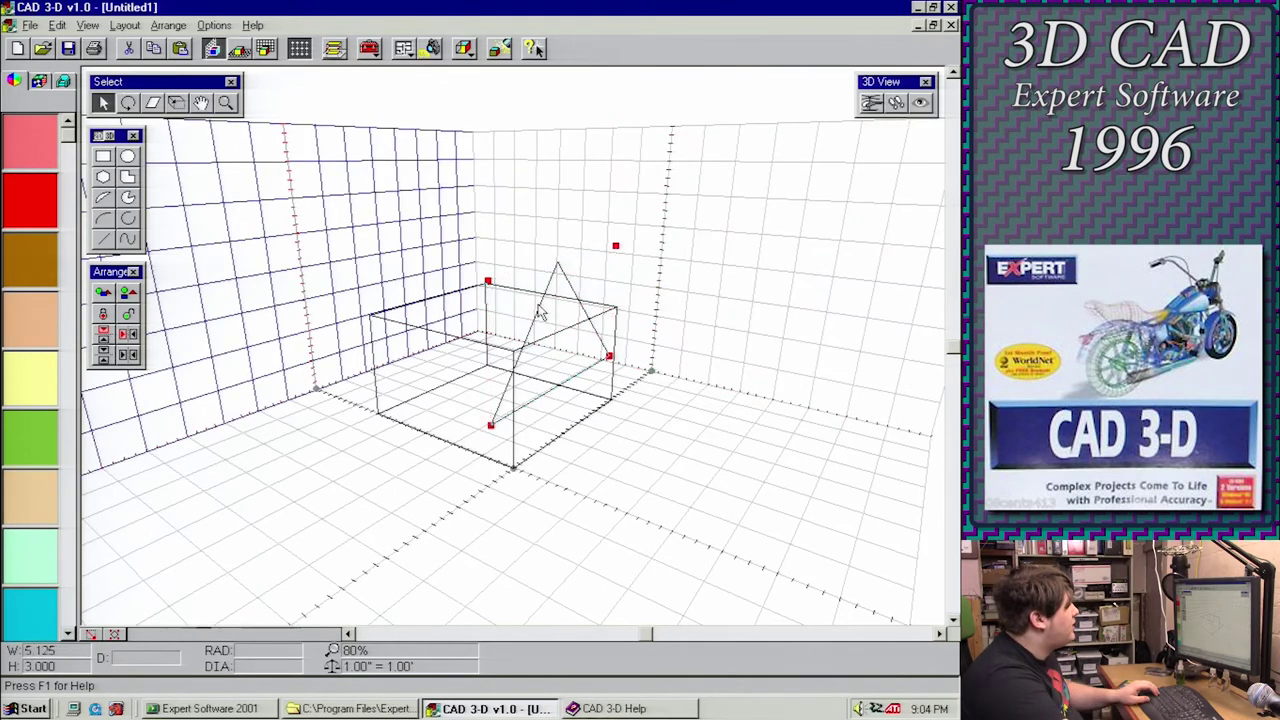
Place the roof on the box as a prism about 5.125 wide and 4.625 deep, and display the house in Shaded Gray
{"action": "left_click", "coordinate": [238, 48]}
{"action": "left_click", "coordinate": [464, 48]}
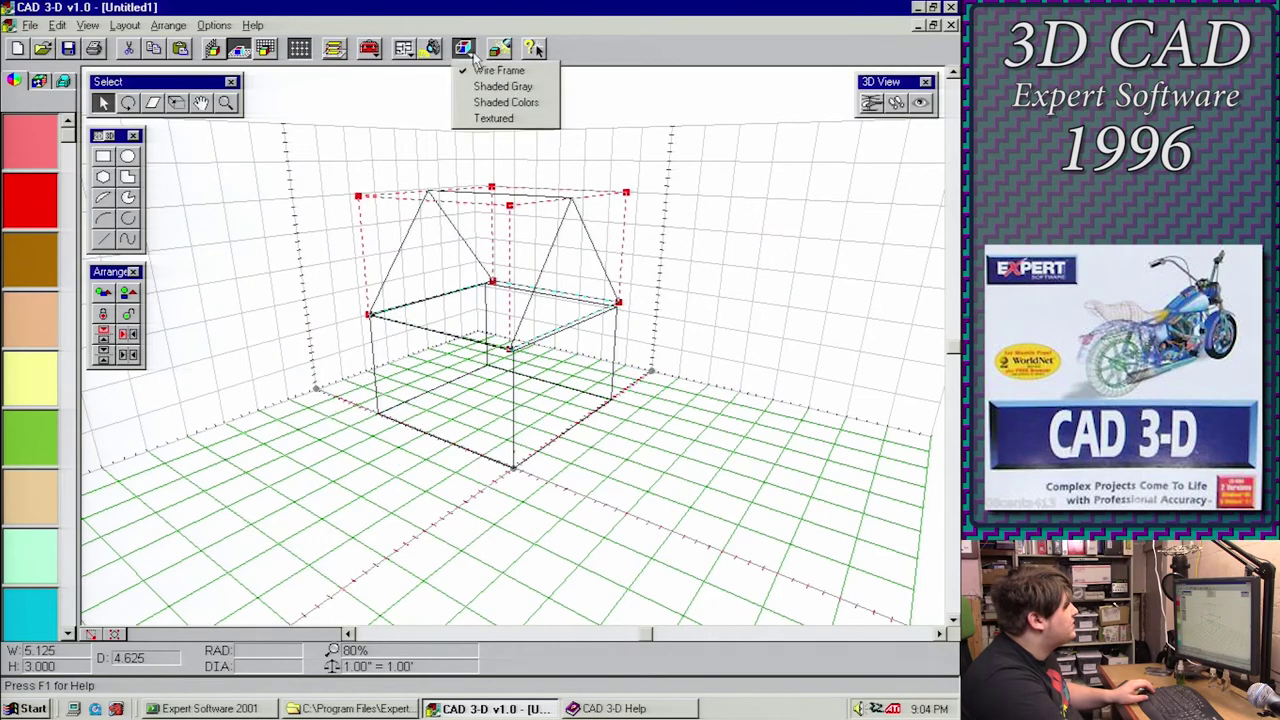
{"action": "left_click", "coordinate": [490, 87]}
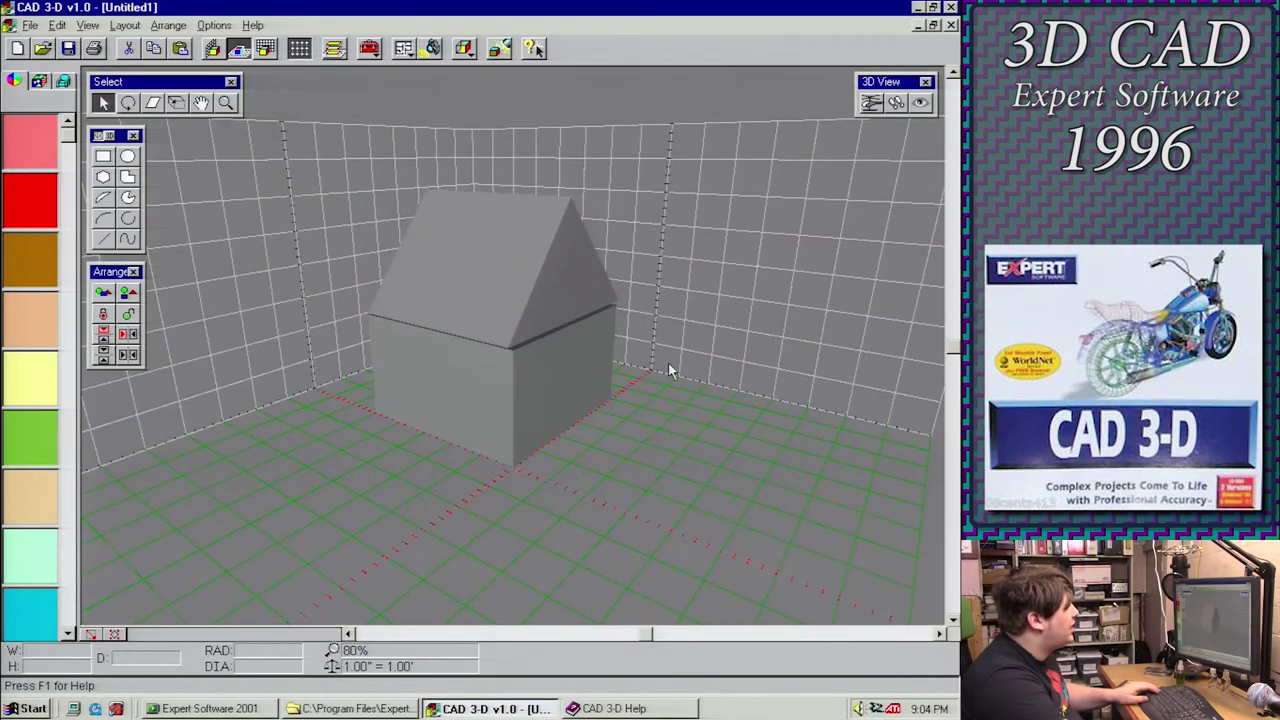
Draw a 3D box about 2.875 wide, 4.25 high and 1 deep with the left grid active, near the house's front corner
{"action": "left_click", "coordinate": [871, 102]}
{"action": "mouse_move", "coordinate": [702, 313]}
{"action": "left_mouse_down"}
{"action": "mouse_move", "coordinate": [651, 286]}
{"action": "mouse_move", "coordinate": [622, 295]}
{"action": "mouse_move", "coordinate": [637, 306]}
{"action": "left_mouse_up"}
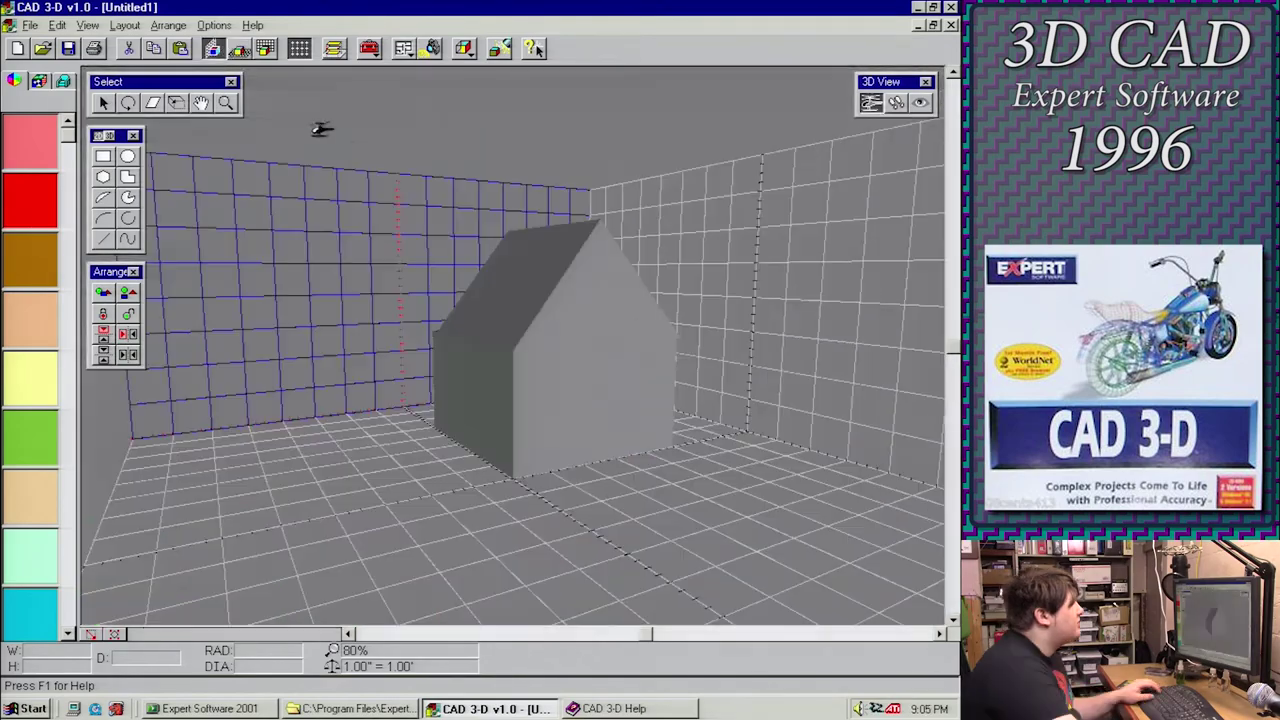
{"action": "mouse_move", "coordinate": [651, 310]}
{"action": "left_mouse_down"}
{"action": "mouse_move", "coordinate": [690, 356]}
{"action": "mouse_move", "coordinate": [620, 334]}
{"action": "left_mouse_up"}
{"action": "left_click_drag", "start_coordinate": [466, 295], "coordinate": [398, 281]}
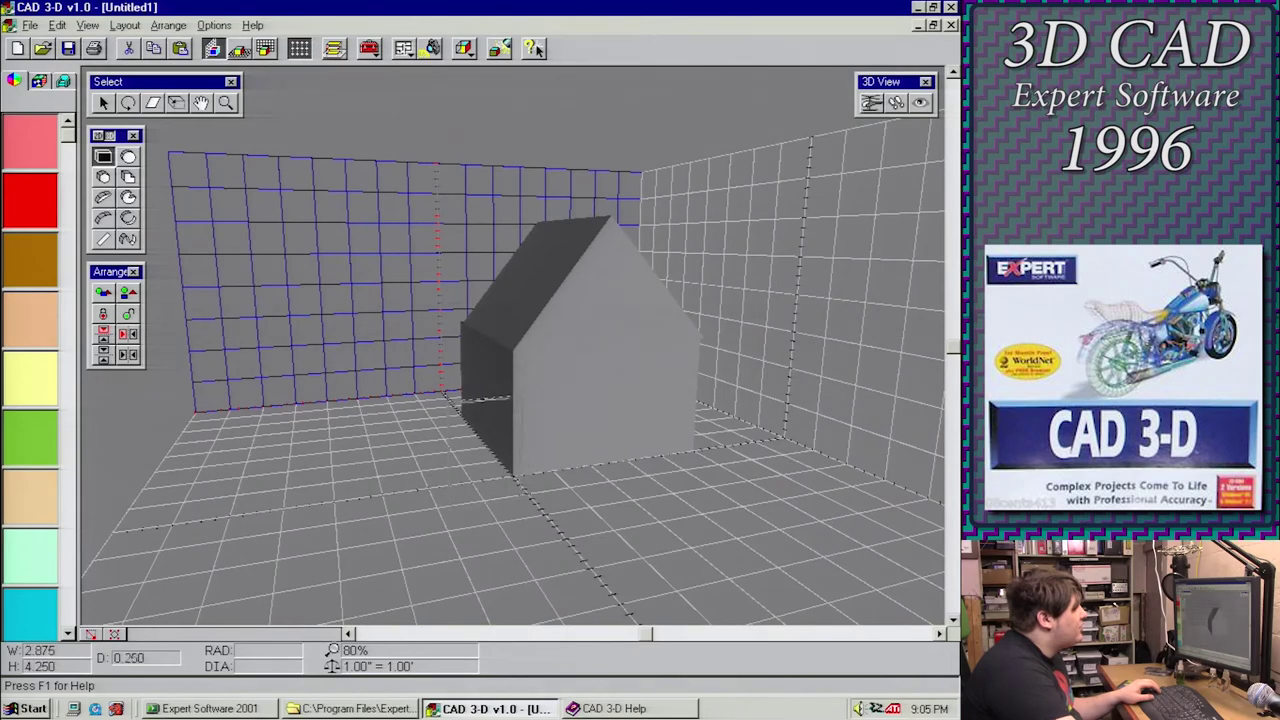
{"action": "left_click", "coordinate": [519, 405]}
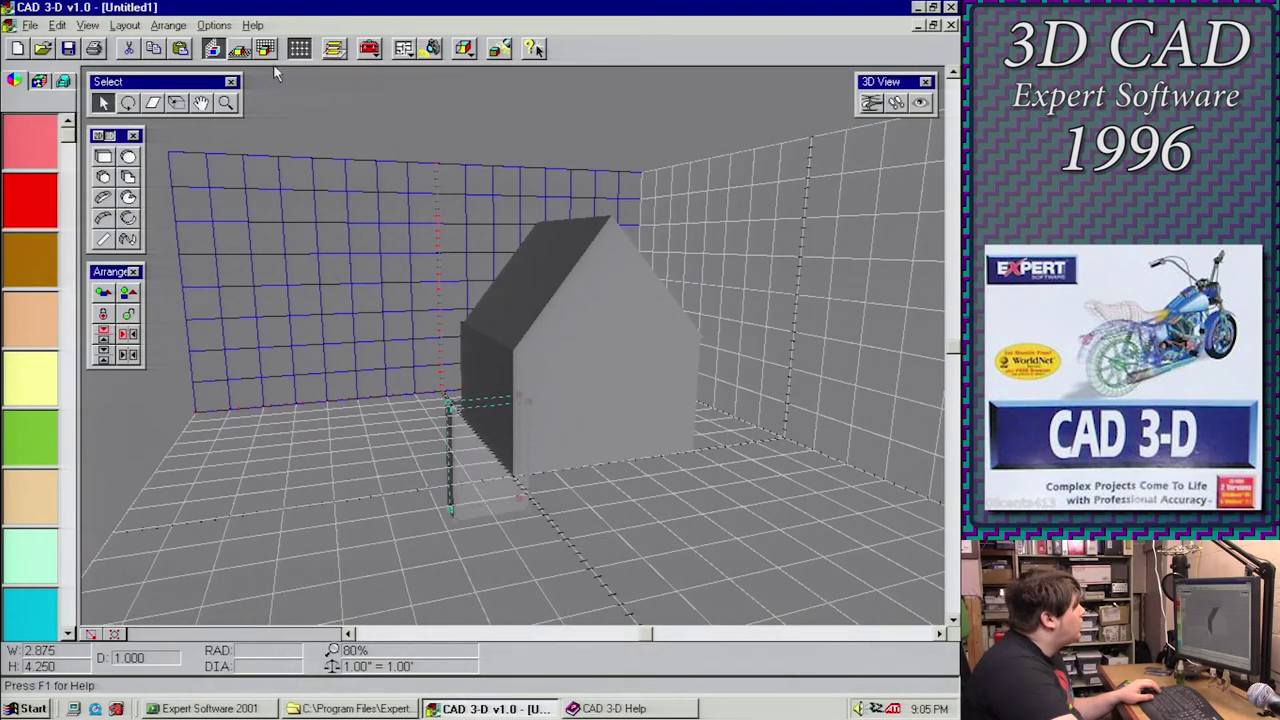
Make the ground grid the working grid and move the small box along it toward the middle of the house's front
{"action": "left_click", "coordinate": [239, 48]}
{"action": "left_click", "coordinate": [507, 461]}
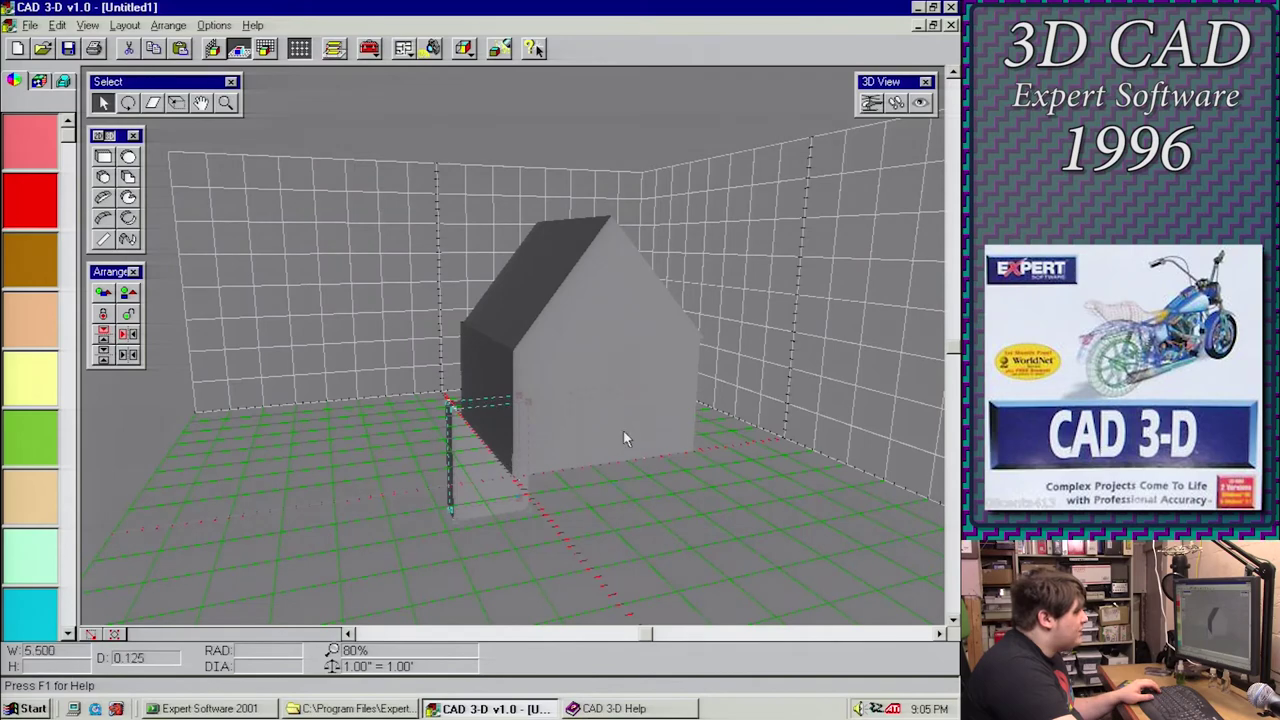
{"action": "left_click_drag", "start_coordinate": [625, 390], "coordinate": [625, 390]}
{"action": "left_click", "coordinate": [610, 417]}
{"action": "left_click", "coordinate": [600, 477]}
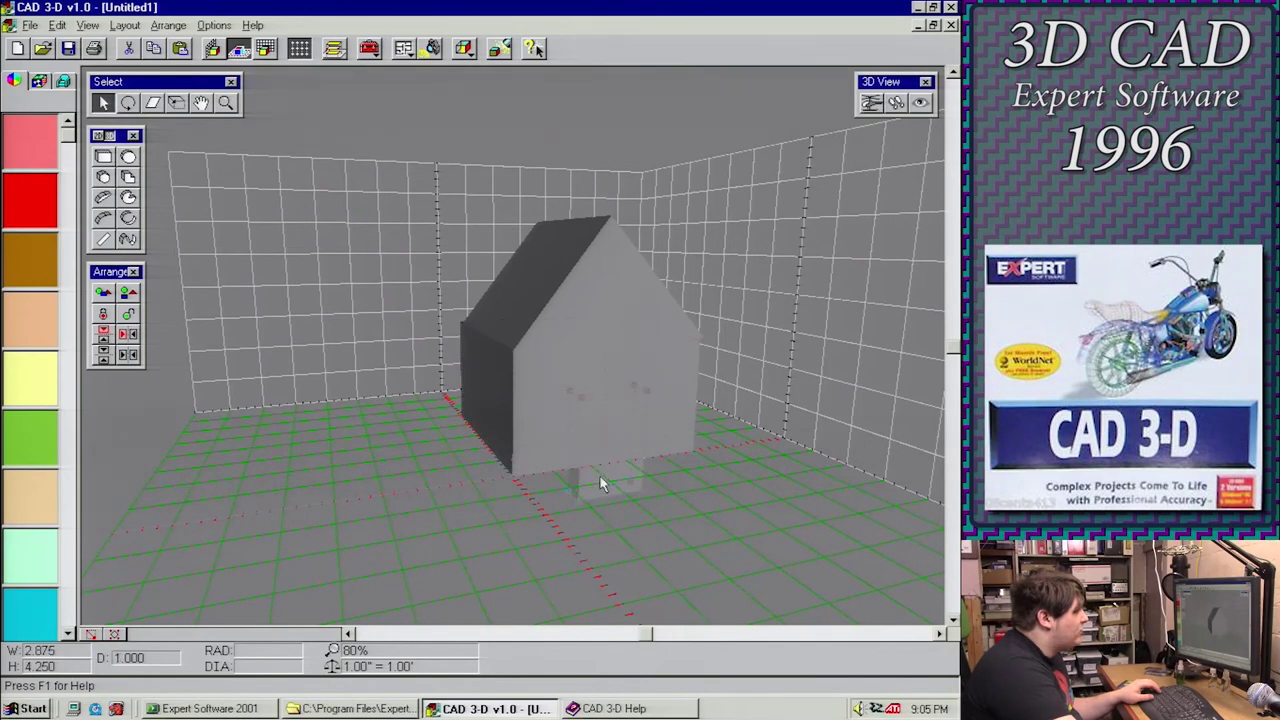
{"action": "left_click", "coordinate": [577, 569]}
Try to reposition the small box with the left grid active while viewing the house from its other side, and undo the last move
{"action": "left_click", "coordinate": [871, 102]}
{"action": "left_click_drag", "start_coordinate": [657, 297], "coordinate": [354, 289]}
{"action": "left_click", "coordinate": [103, 102]}
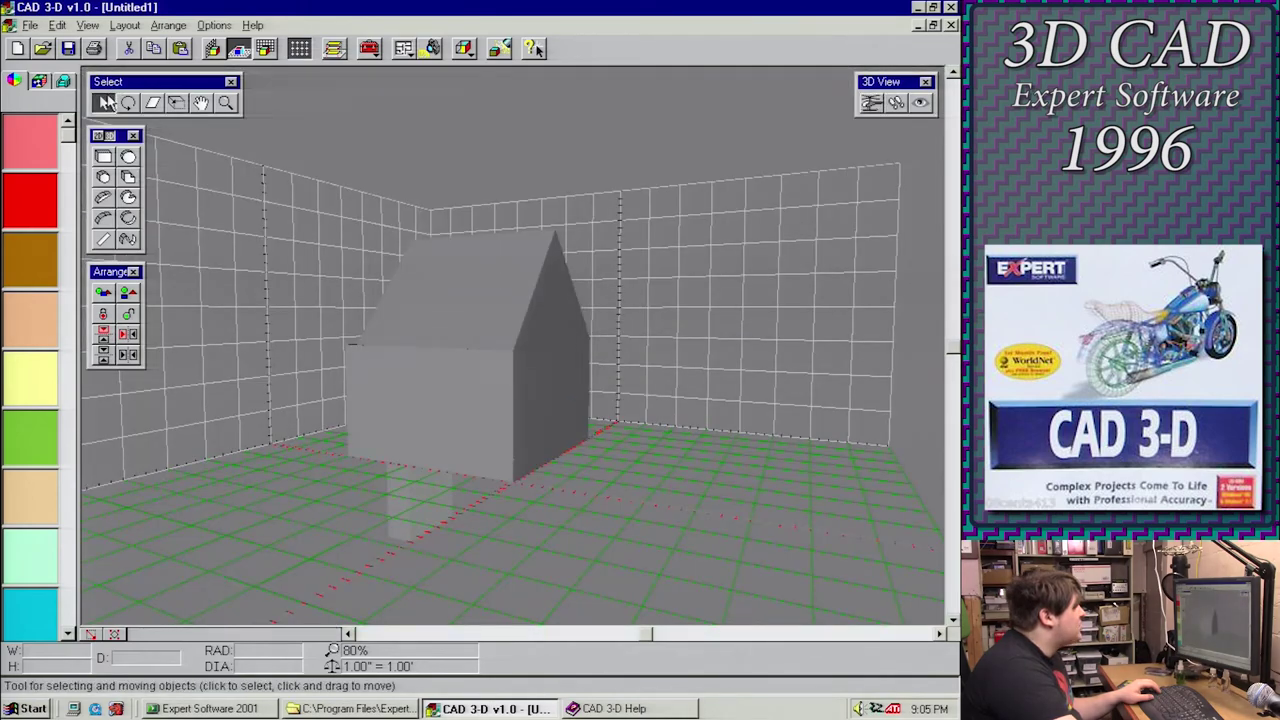
{"action": "left_click_drag", "start_coordinate": [403, 506], "coordinate": [590, 545]}
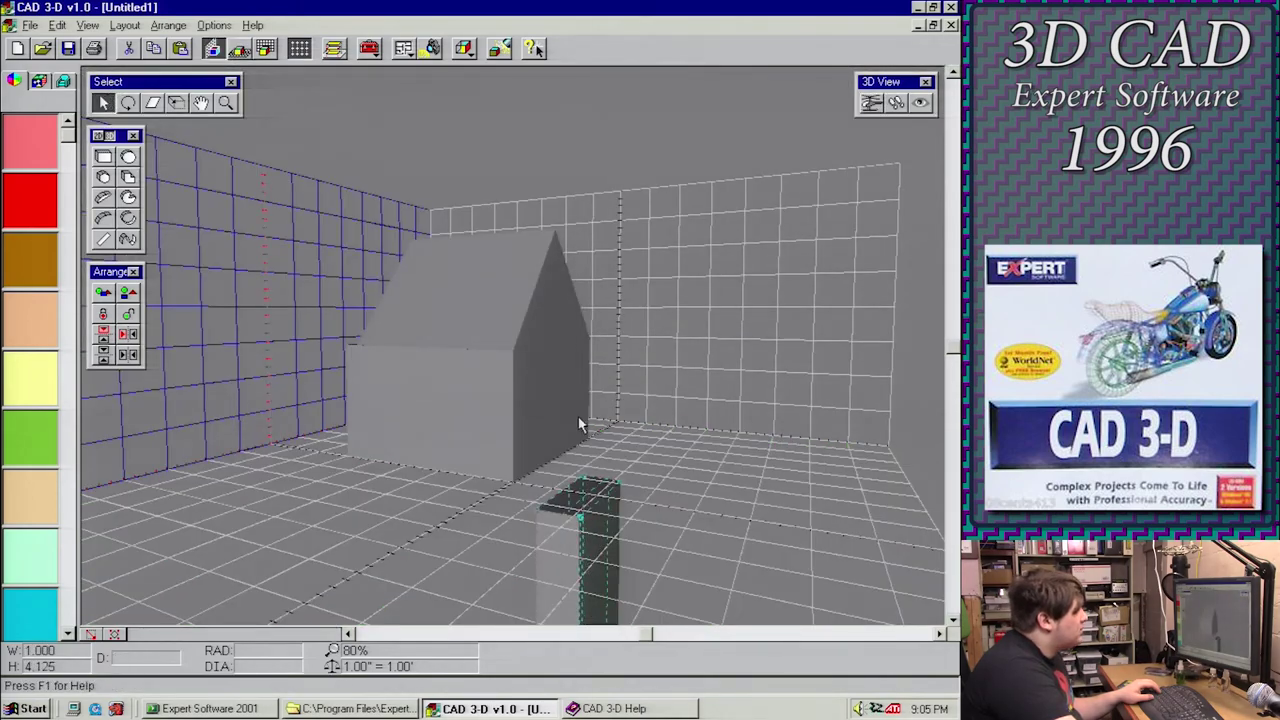
{"action": "left_click_drag", "start_coordinate": [645, 511], "coordinate": [608, 488]}
{"action": "left_click_drag", "start_coordinate": [625, 542], "coordinate": [625, 589]}
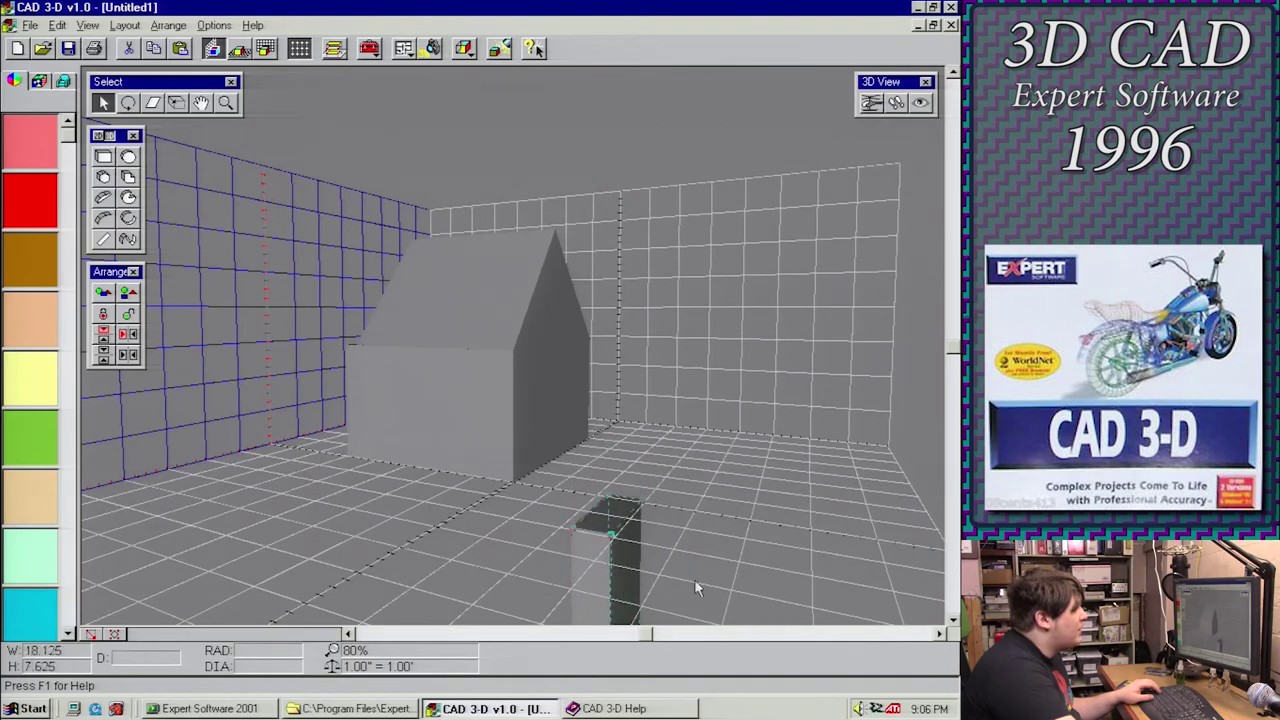
{"action": "left_click_drag", "start_coordinate": [869, 578], "coordinate": [912, 573]}
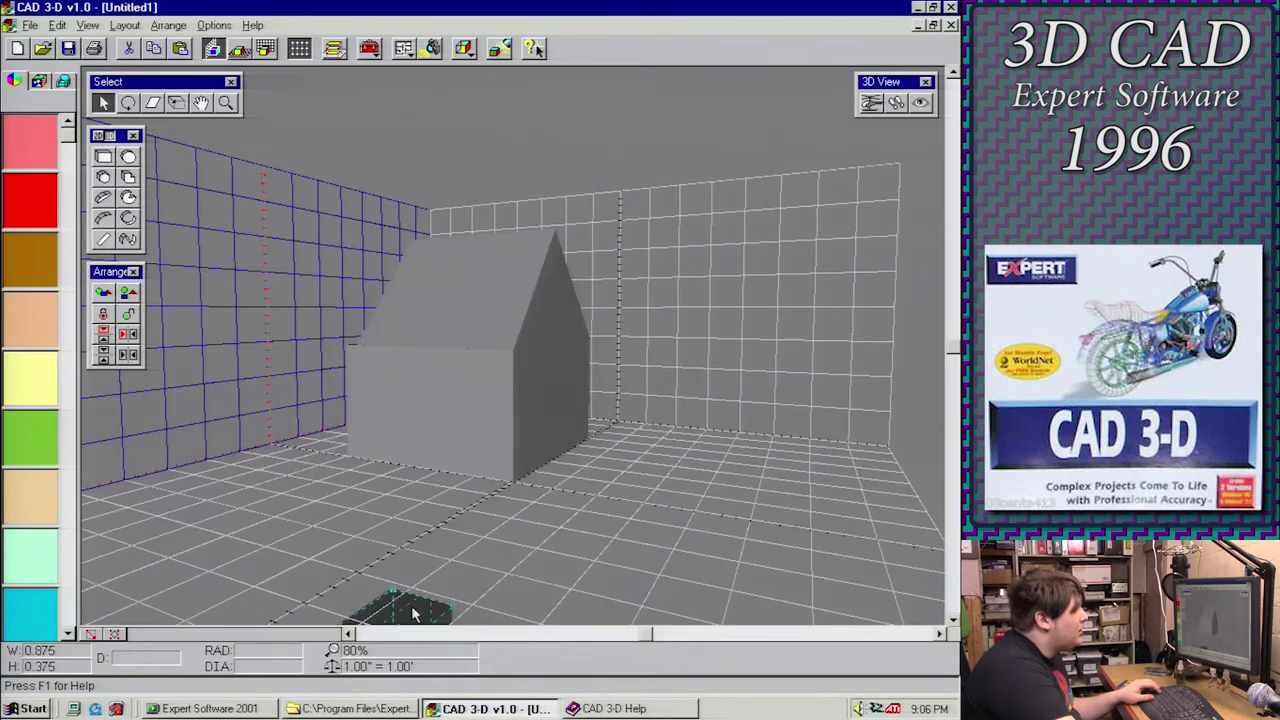
{"action": "key", "text": "ctrl+z"}
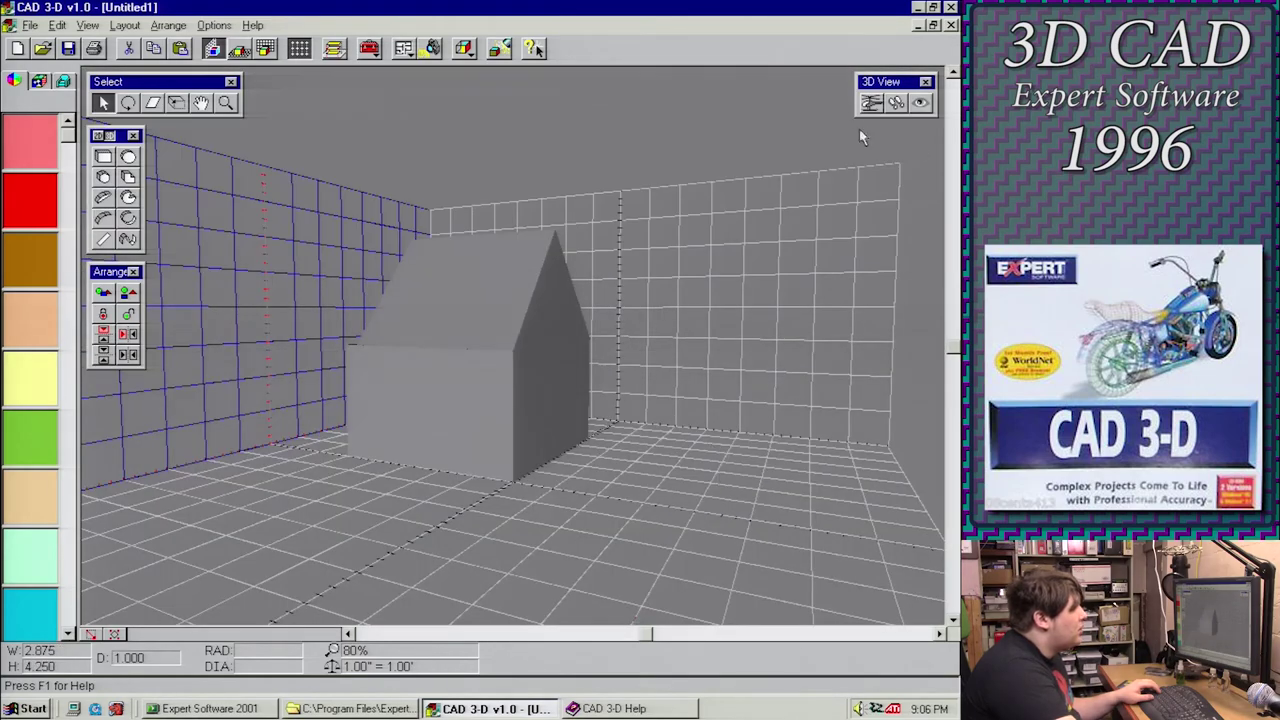
Bring the small box back toward the house with the left grid active, and shift it to the front edge of the ground grid
{"action": "left_click", "coordinate": [871, 102]}
{"action": "left_click_drag", "start_coordinate": [760, 250], "coordinate": [330, 235]}
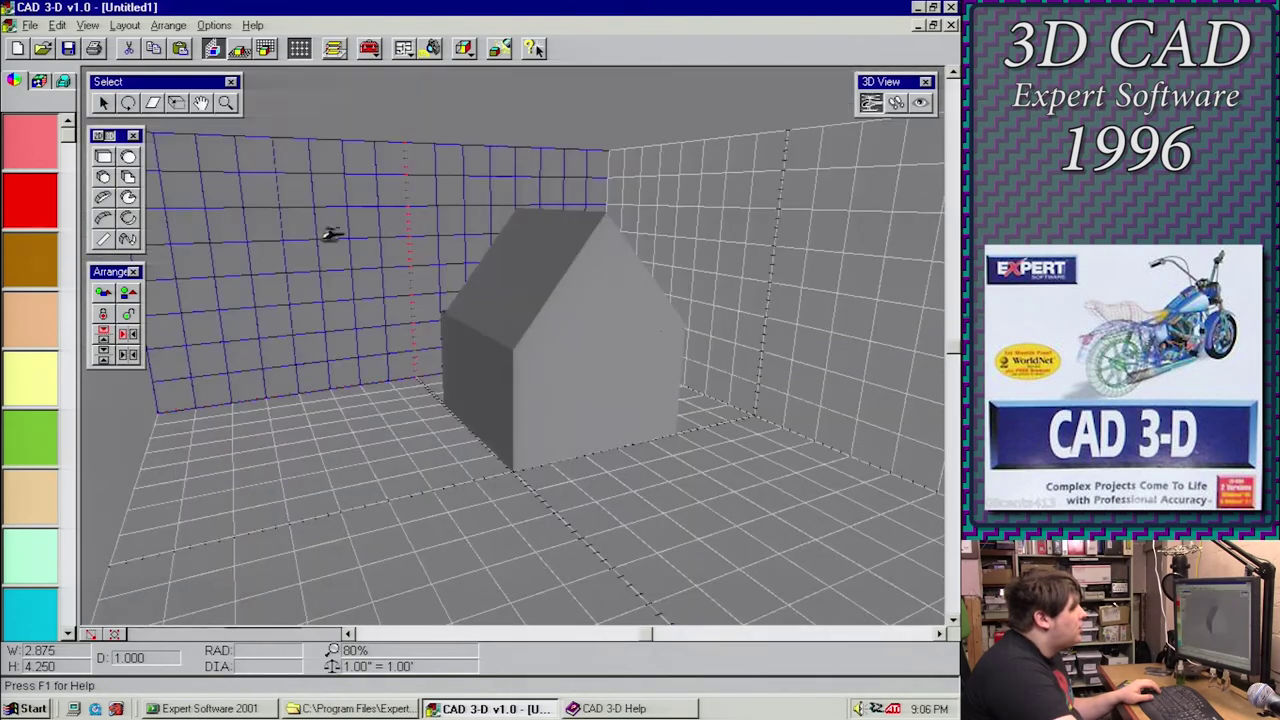
{"action": "left_click", "coordinate": [226, 102]}
{"action": "mouse_move", "coordinate": [443, 250]}
{"action": "left_mouse_down"}
{"action": "mouse_move", "coordinate": [457, 317]}
{"action": "mouse_move", "coordinate": [456, 298]}
{"action": "left_mouse_up"}
{"action": "left_click", "coordinate": [105, 102]}
{"action": "left_click_drag", "start_coordinate": [600, 572], "coordinate": [443, 572]}
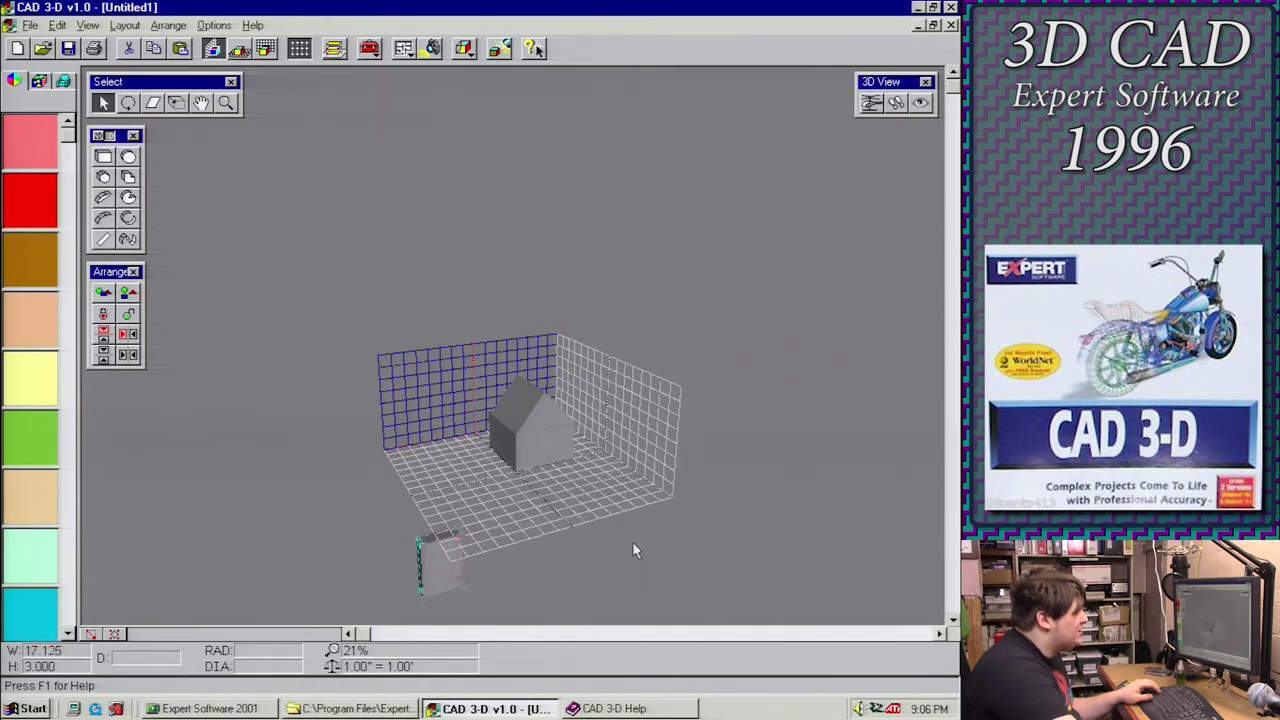
{"action": "left_click_drag", "start_coordinate": [603, 536], "coordinate": [610, 502]}
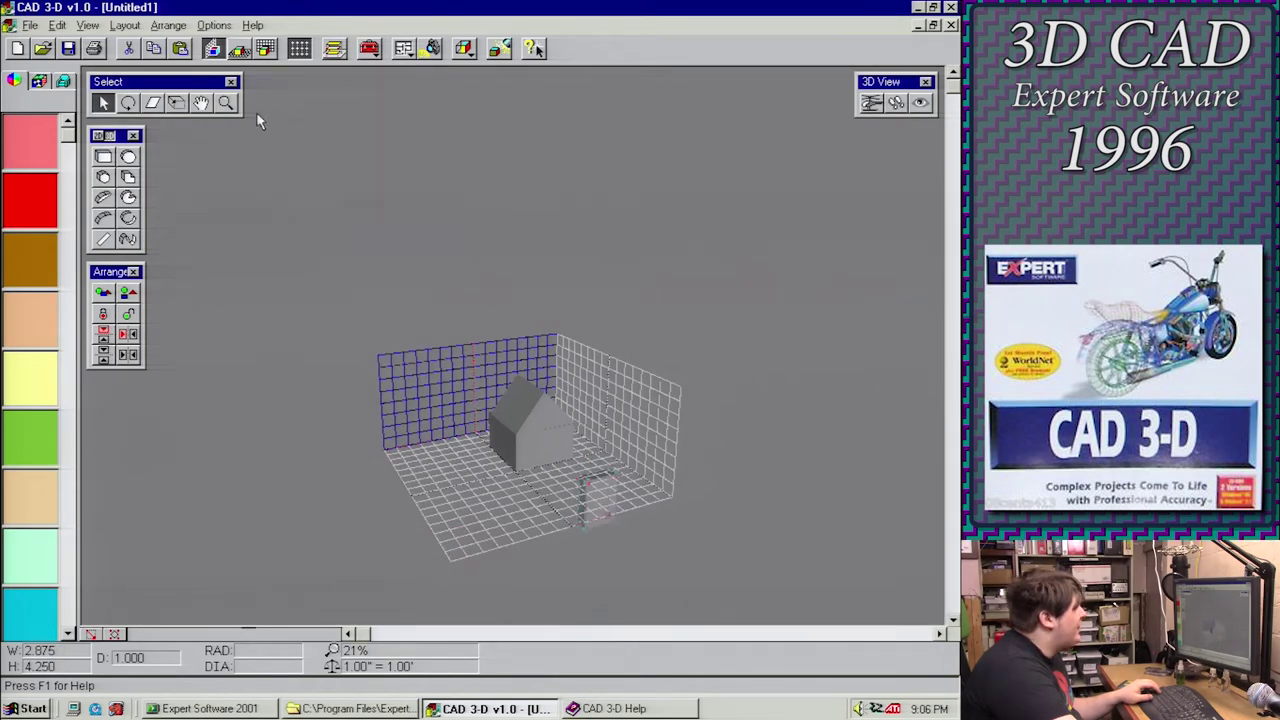
{"action": "left_click", "coordinate": [238, 48]}
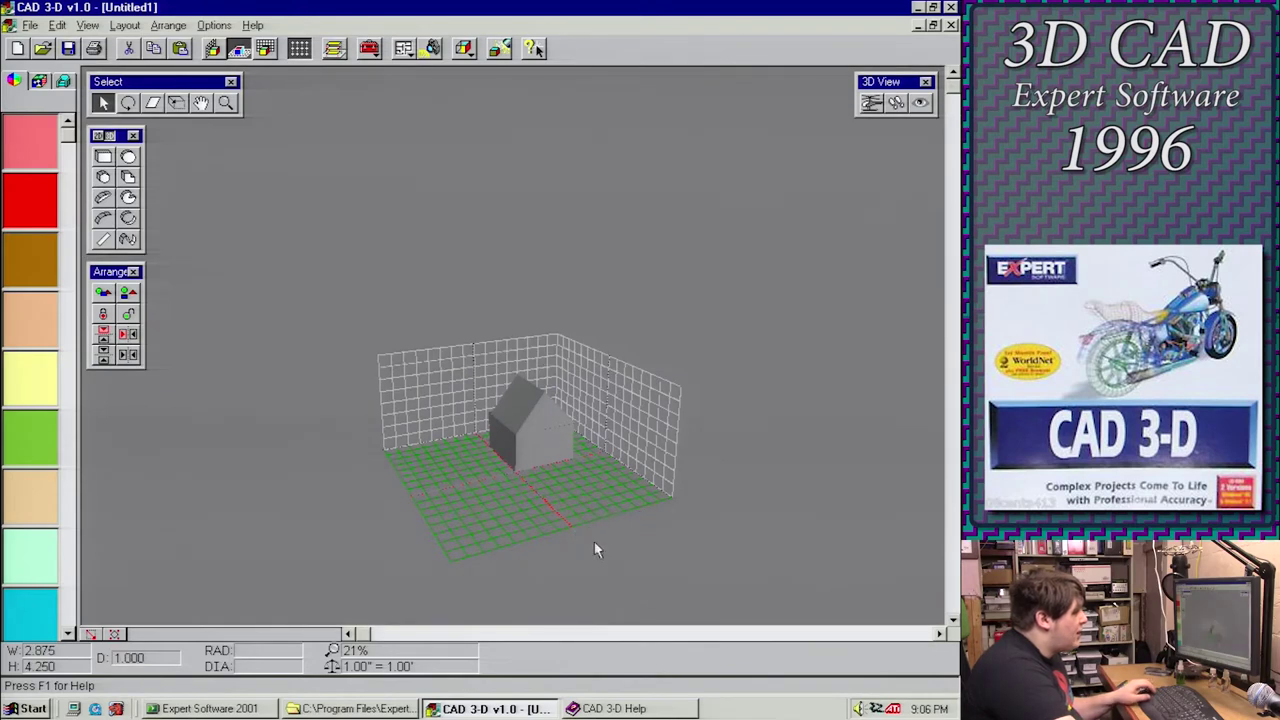
{"action": "left_click", "coordinate": [597, 494]}
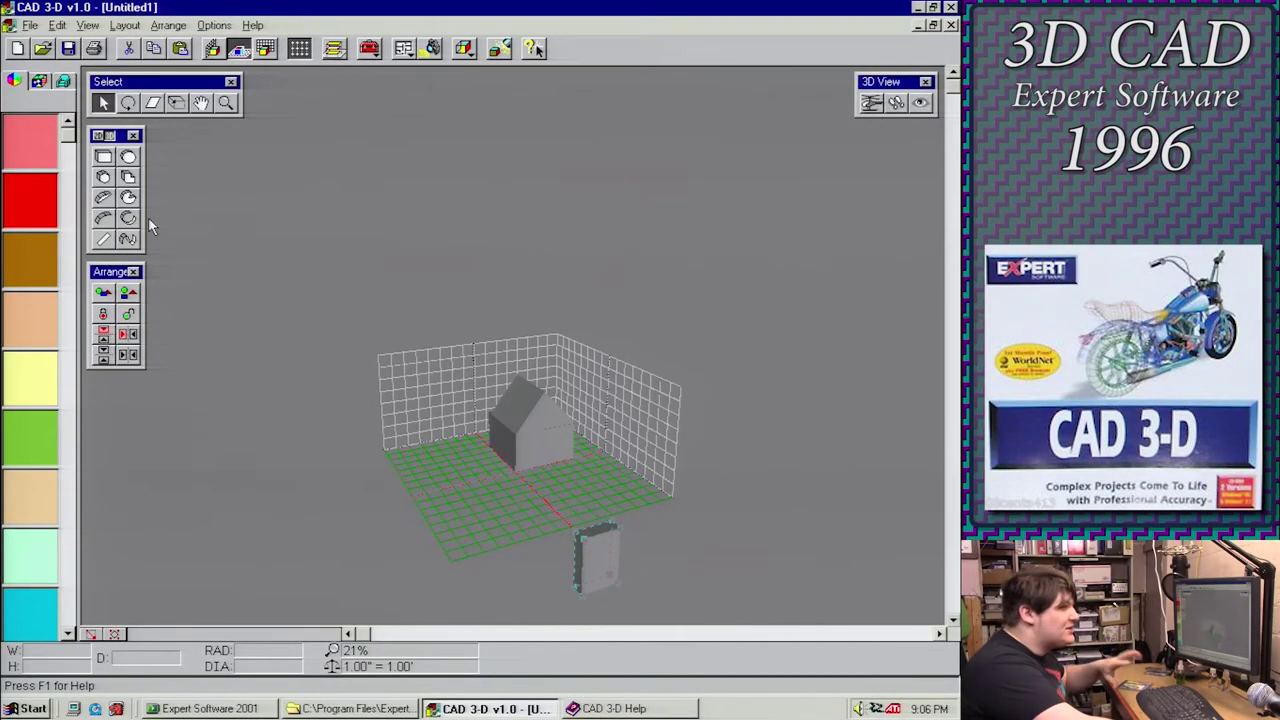
Draw an open curved wall and two wedge-cut cylinders around the house, the smaller about 2.5 wide, 1.1 high and 2.5 deep
{"action": "left_click", "coordinate": [226, 102]}
{"action": "left_click", "coordinate": [486, 412]}
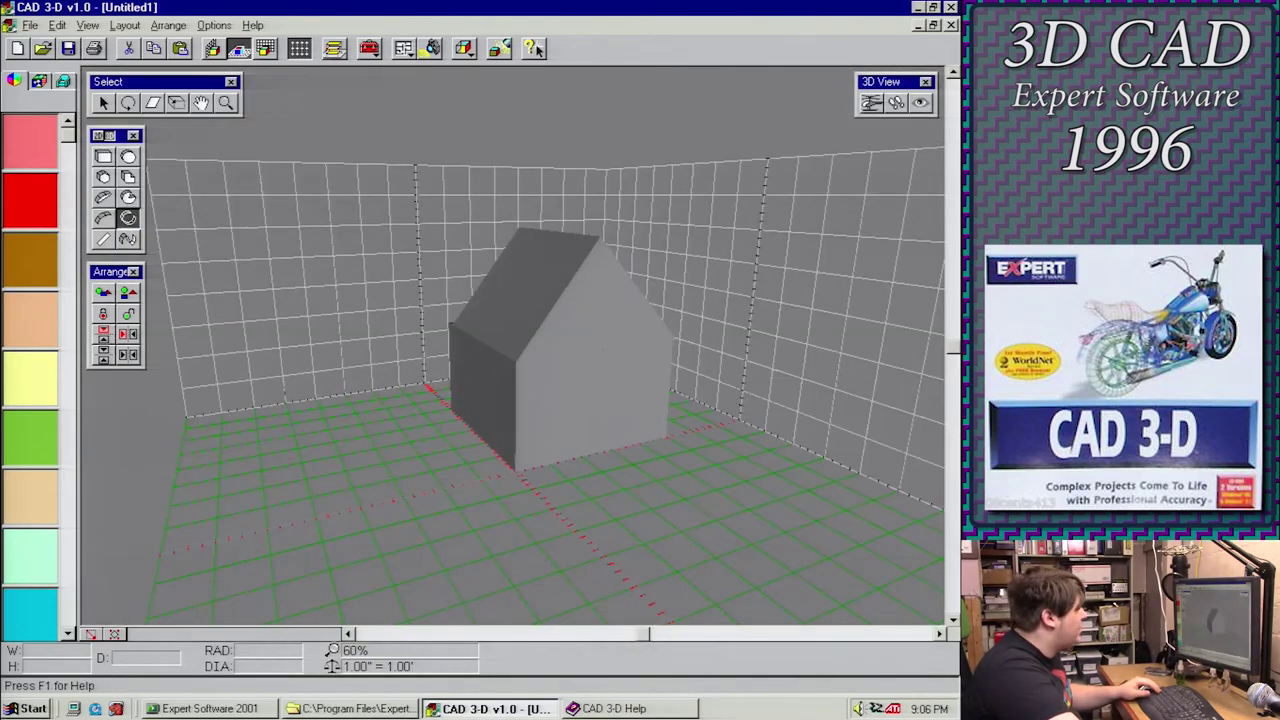
{"action": "mouse_move", "coordinate": [258, 440]}
{"action": "left_mouse_down"}
{"action": "mouse_move", "coordinate": [335, 430]}
{"action": "mouse_move", "coordinate": [450, 530]}
{"action": "left_mouse_up"}
{"action": "left_click", "coordinate": [128, 197]}
{"action": "left_click", "coordinate": [688, 497]}
Display the scene in shaded colour and draw a wedge-cut cylinder about 4 wide, 2.1 high and 4 deep in front of the house
{"action": "left_click", "coordinate": [464, 48]}
{"action": "left_click", "coordinate": [505, 97]}
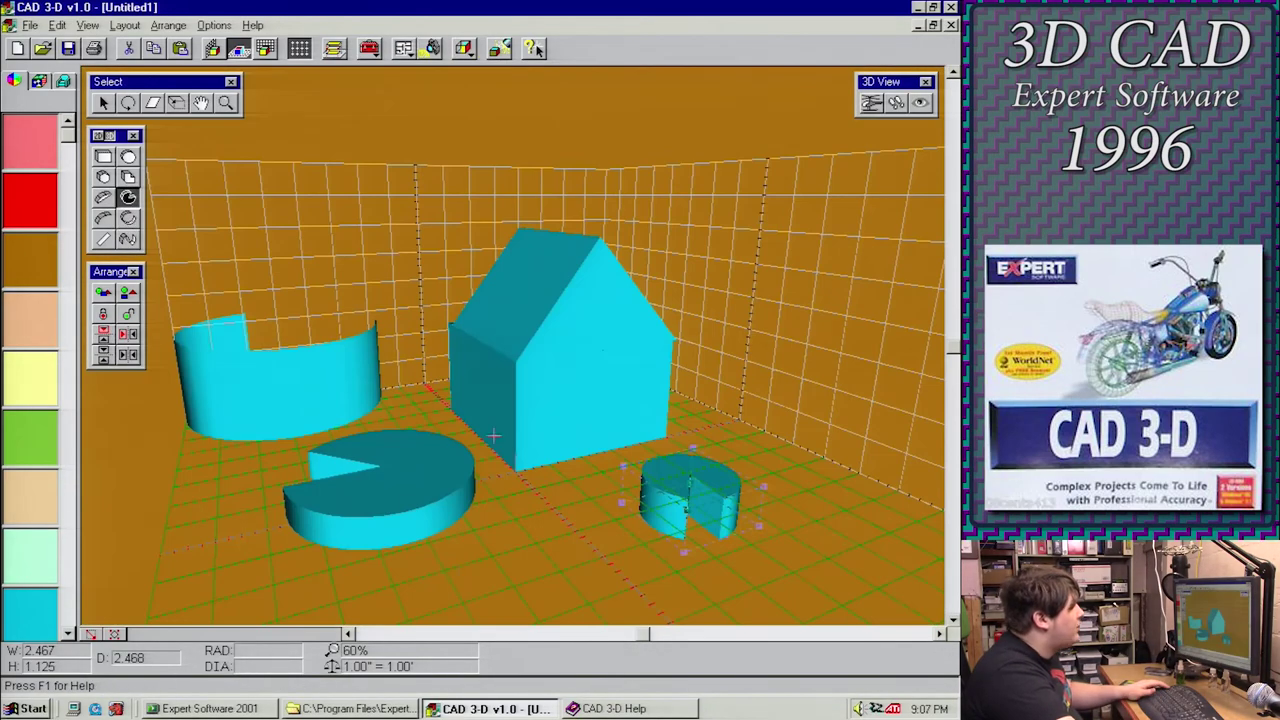
{"action": "left_click", "coordinate": [614, 462]}
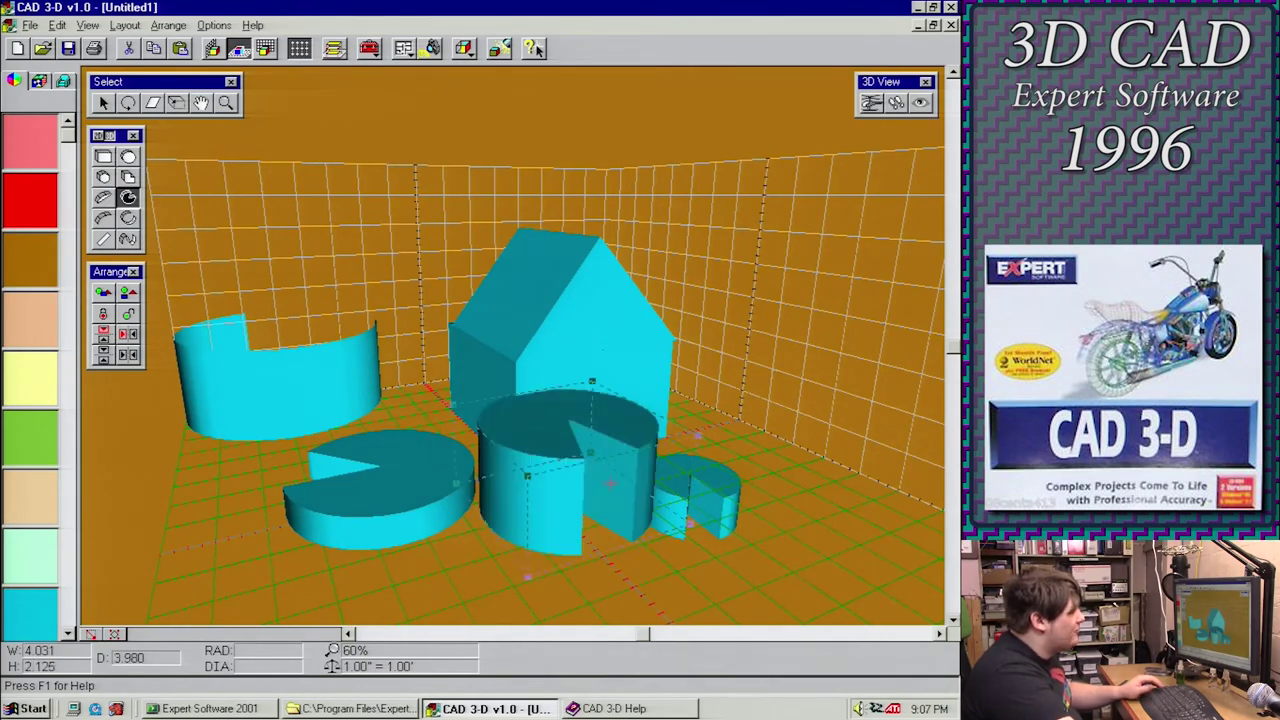
Draw an irregular polygon solid at the ground grid's front corner and a hexagonal prism about 3.2 wide, 2.25 high and 3.3 deep opposite
{"action": "left_click", "coordinate": [128, 177]}
{"action": "left_click_drag", "start_coordinate": [336, 576], "coordinate": [160, 558]}
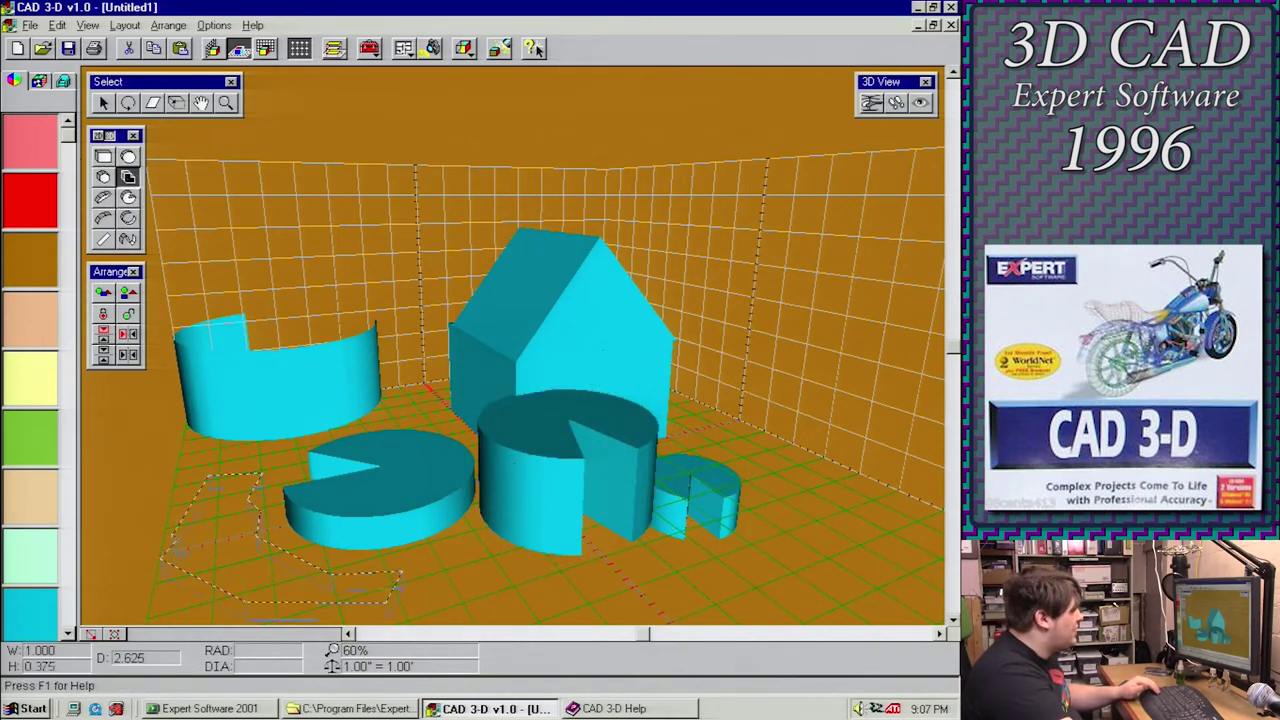
{"action": "left_click", "coordinate": [160, 464]}
{"action": "left_click", "coordinate": [104, 178]}
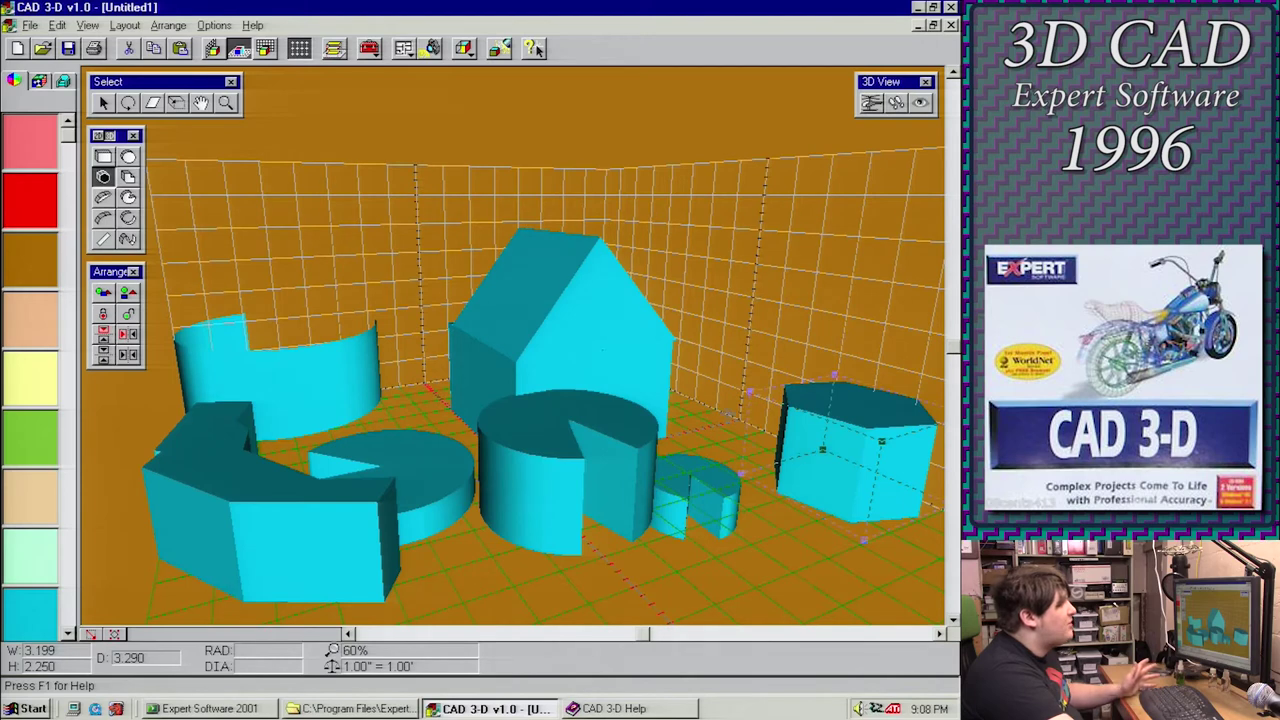
Set the multigon tool to 12 sides and draw a prism about 5 wide, 1.25 high and 5 deep beside the house
{"action": "left_click", "coordinate": [205, 26]}
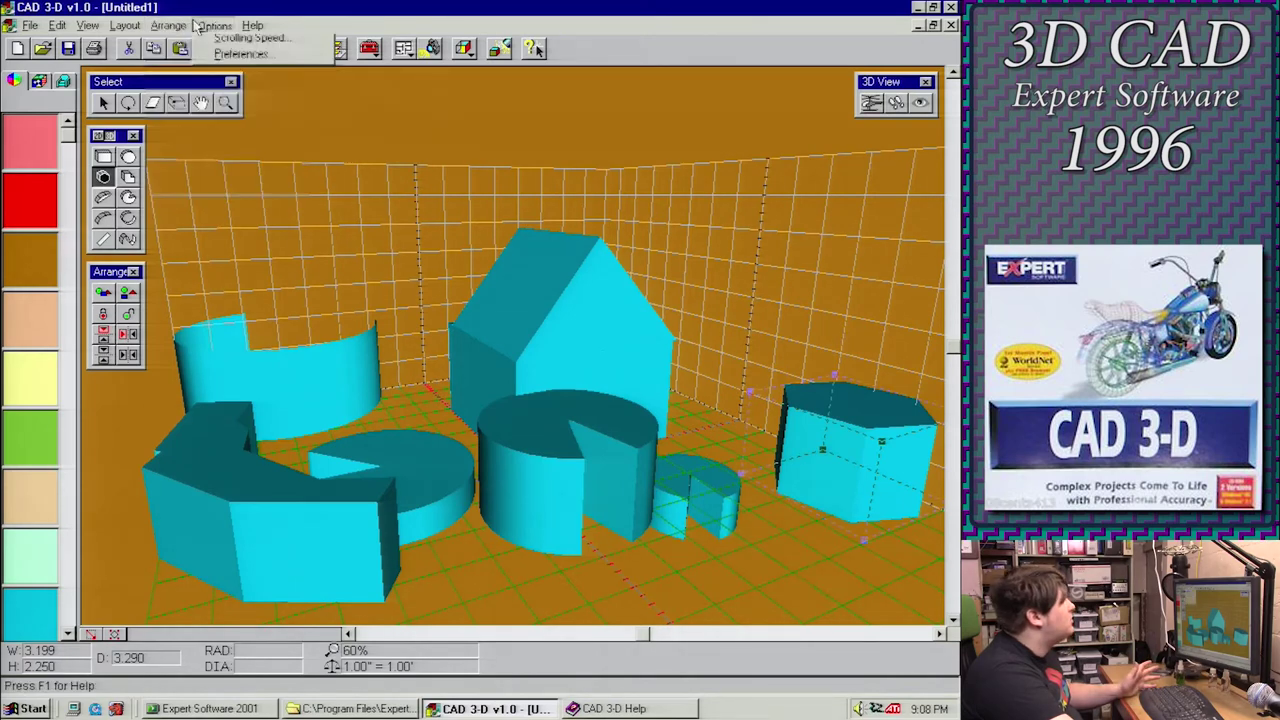
{"action": "left_click", "coordinate": [254, 246]}
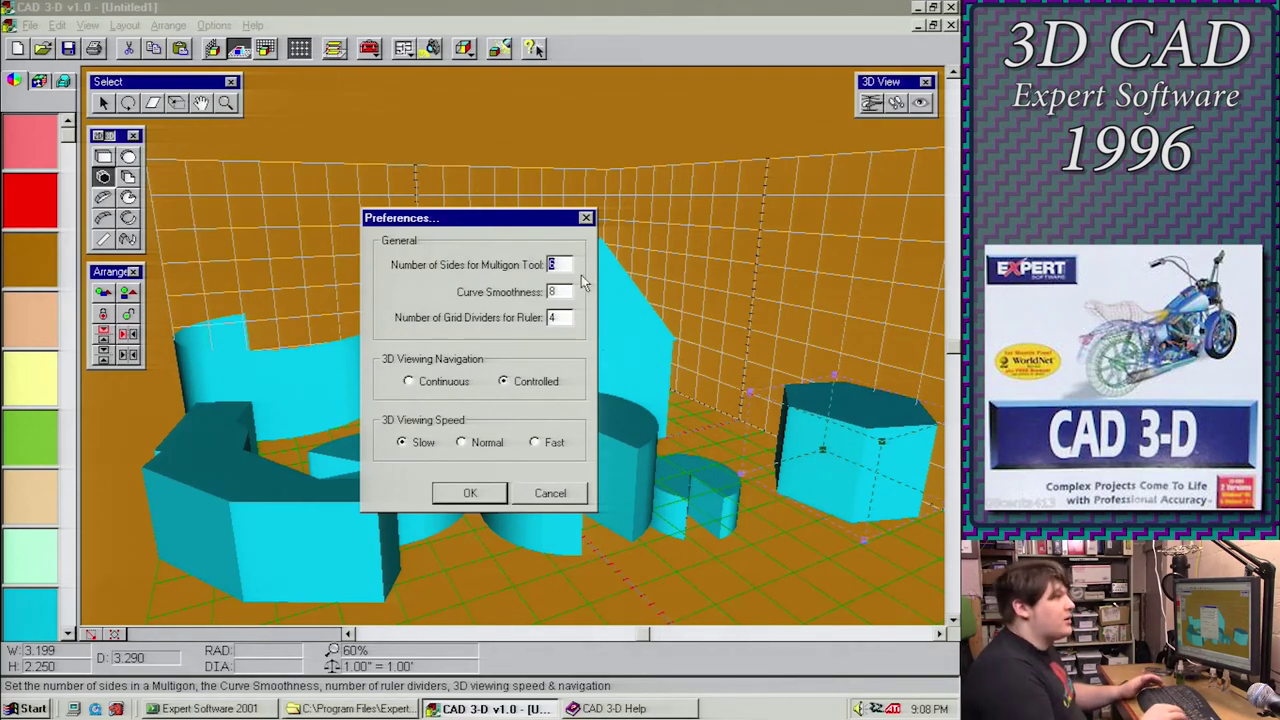
{"action": "type", "text": "12"}
{"action": "left_click", "coordinate": [470, 496]}
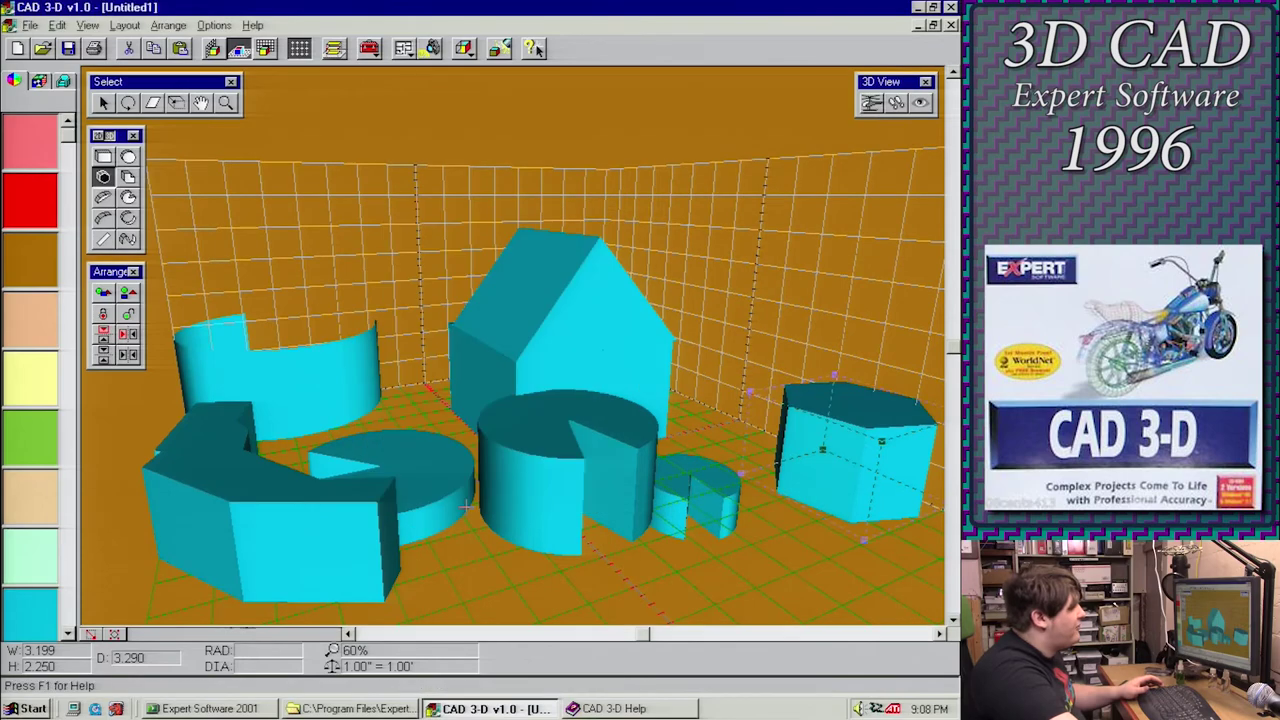
{"action": "mouse_move", "coordinate": [450, 413]}
{"action": "left_mouse_down"}
{"action": "mouse_move", "coordinate": [466, 403]}
{"action": "mouse_move", "coordinate": [474, 421]}
{"action": "left_mouse_up"}
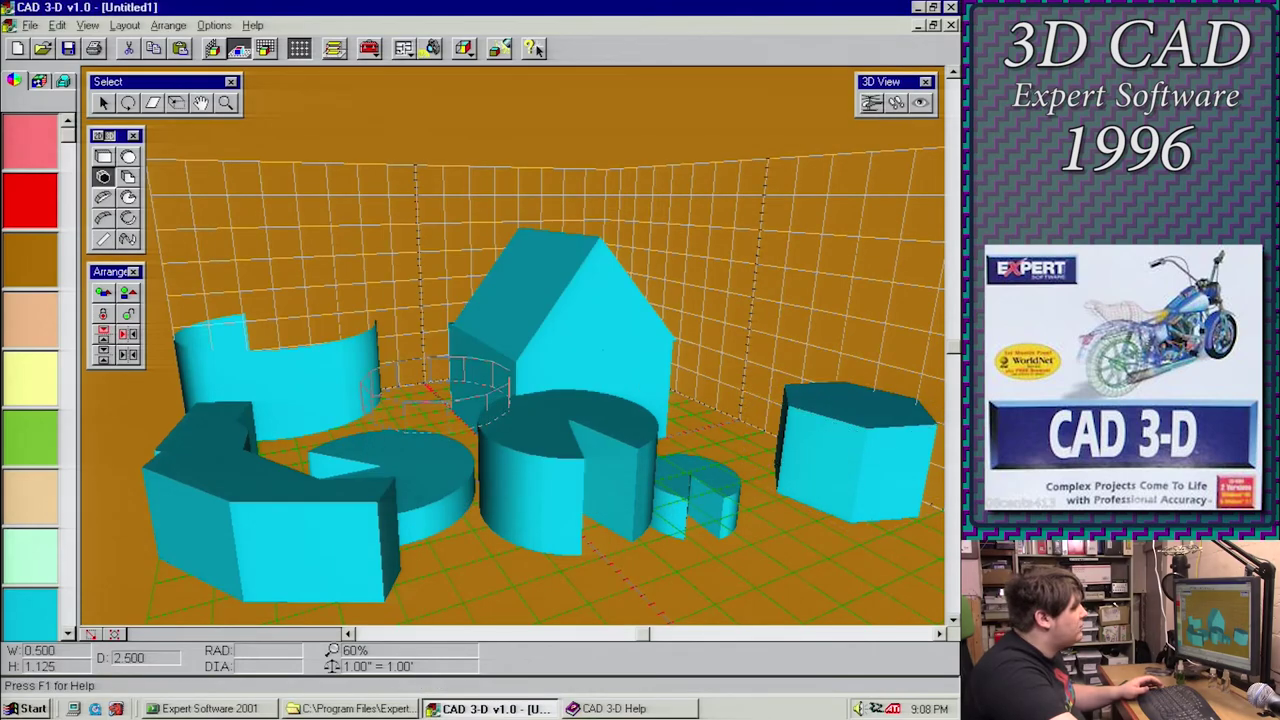
{"action": "left_click", "coordinate": [460, 391]}
Set the multigon tool to 2 sides and draw a flat upright panel about 3.25 high and 3 deep near the hexagonal prism
{"action": "left_click", "coordinate": [213, 25]}
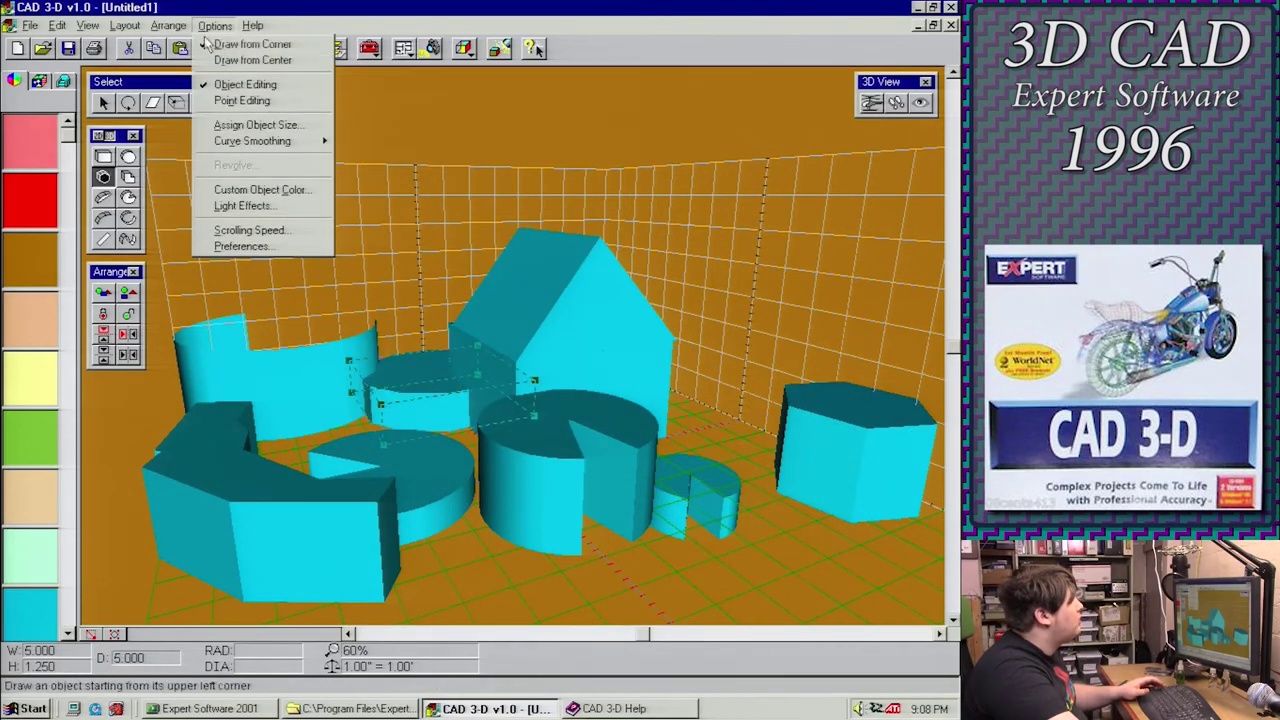
{"action": "left_click", "coordinate": [234, 248]}
{"action": "type", "text": "2"}
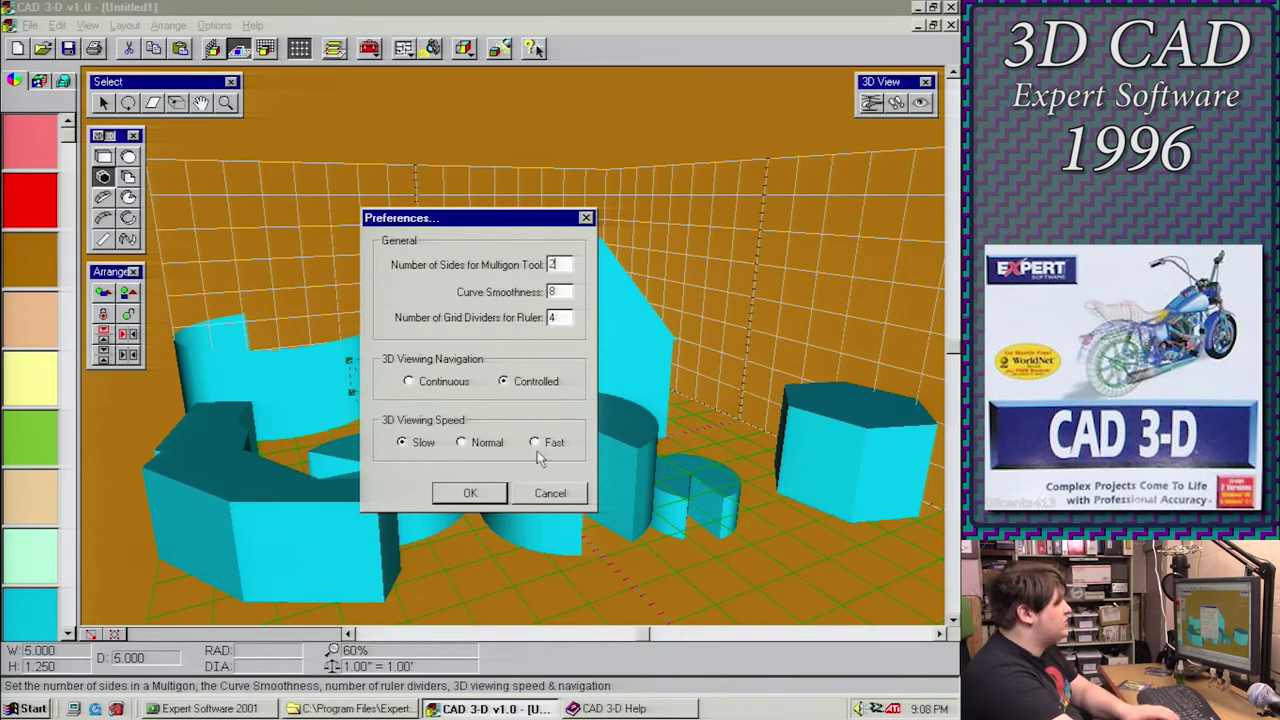
{"action": "left_click", "coordinate": [494, 489]}
{"action": "left_click_drag", "start_coordinate": [752, 530], "coordinate": [800, 500]}
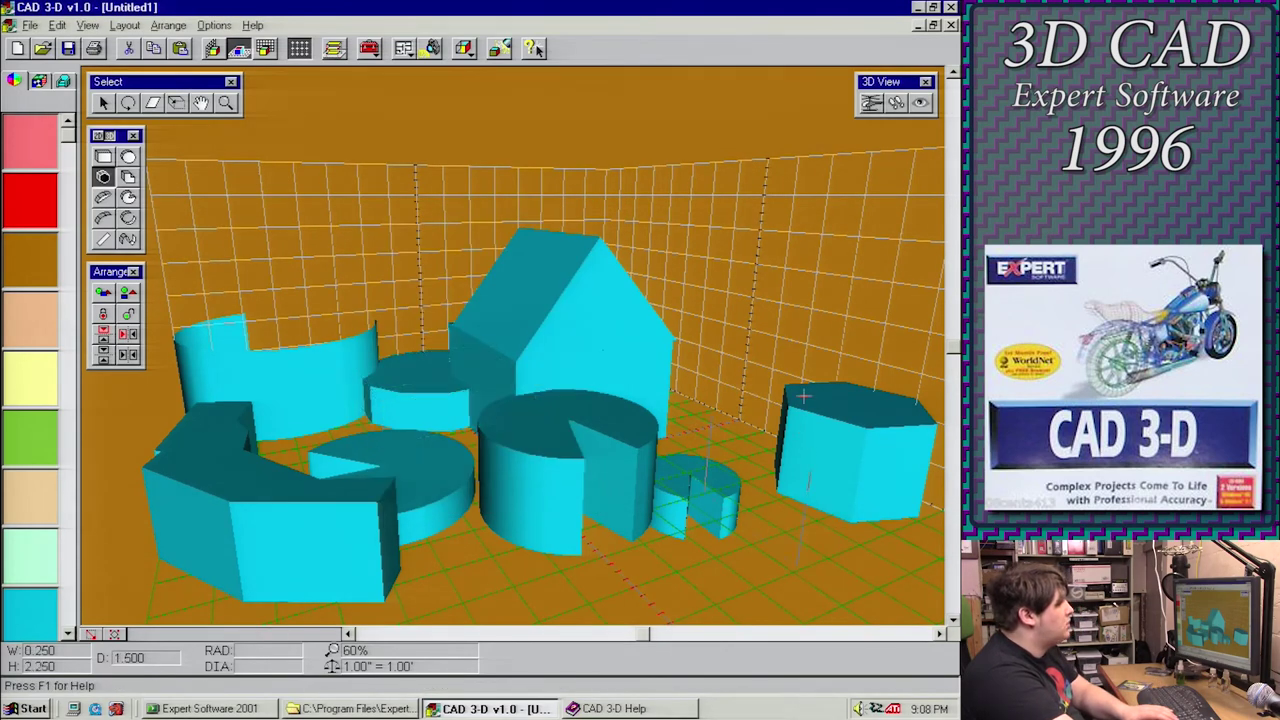
{"action": "left_click", "coordinate": [810, 350]}
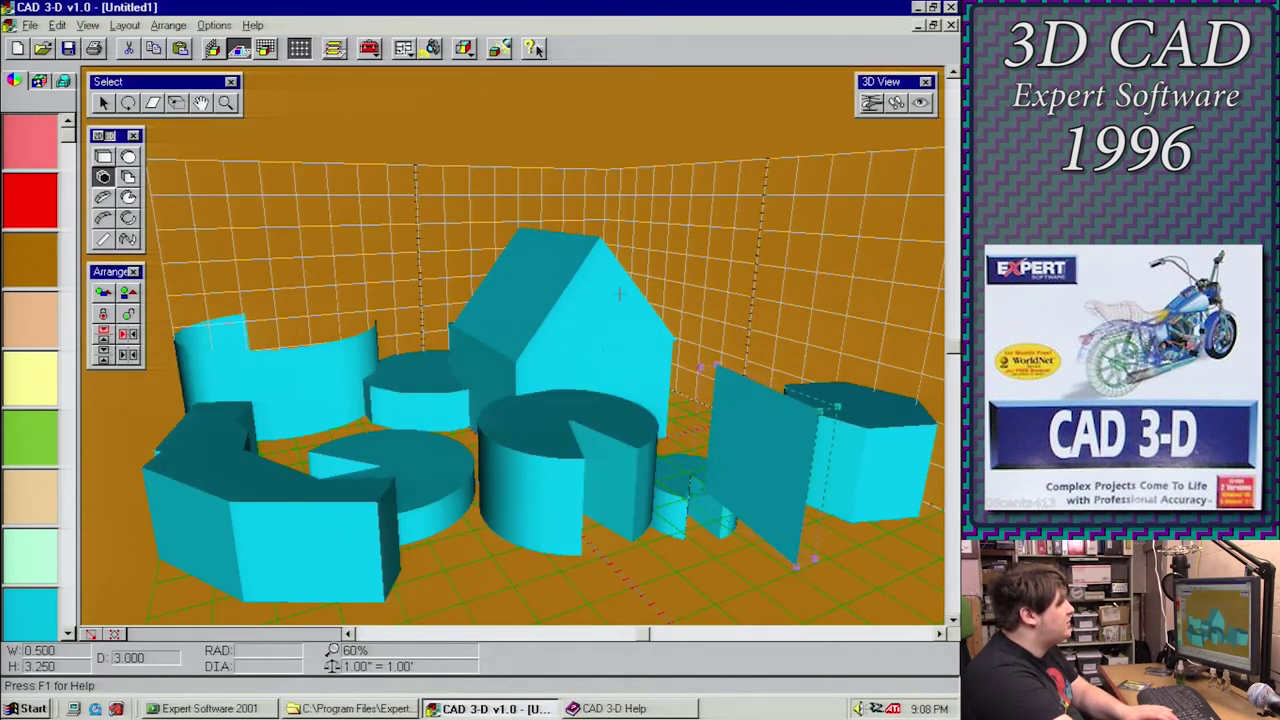
Check the multigon side count in the preferences, accept the dialog, and select the house's base box
{"action": "left_click", "coordinate": [213, 25]}
{"action": "left_click", "coordinate": [255, 243]}
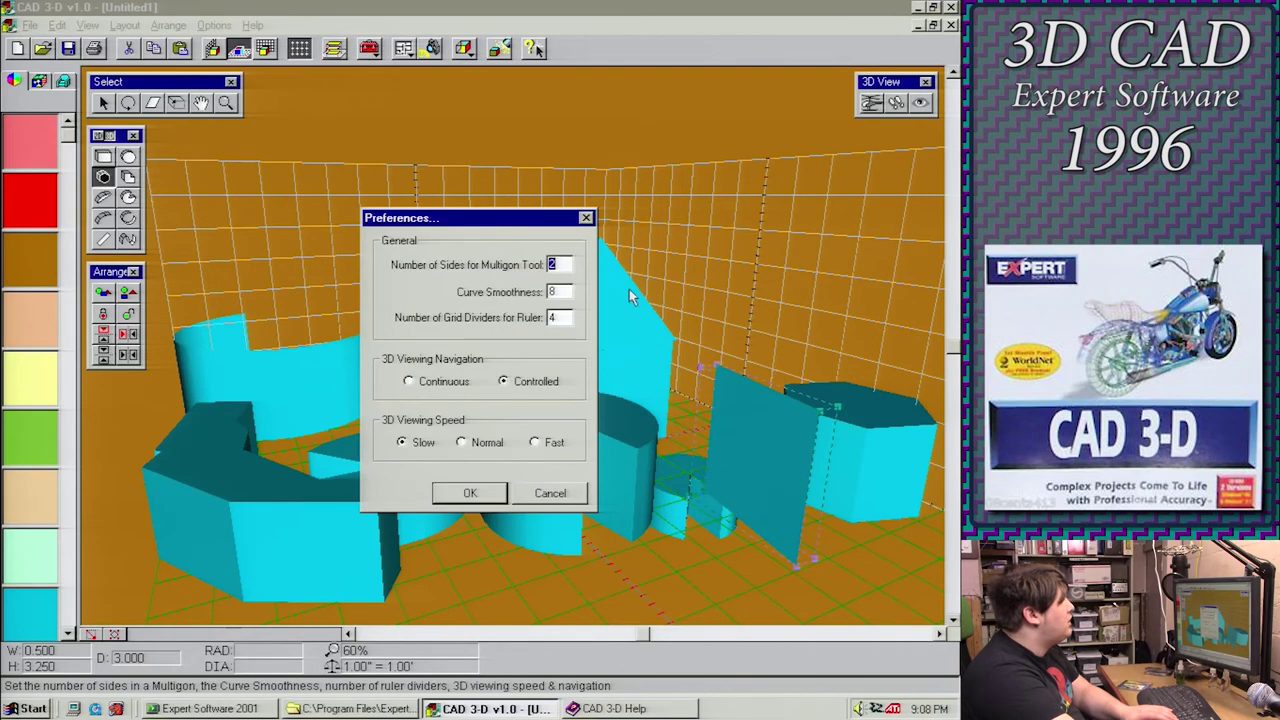
{"action": "left_click", "coordinate": [484, 491]}
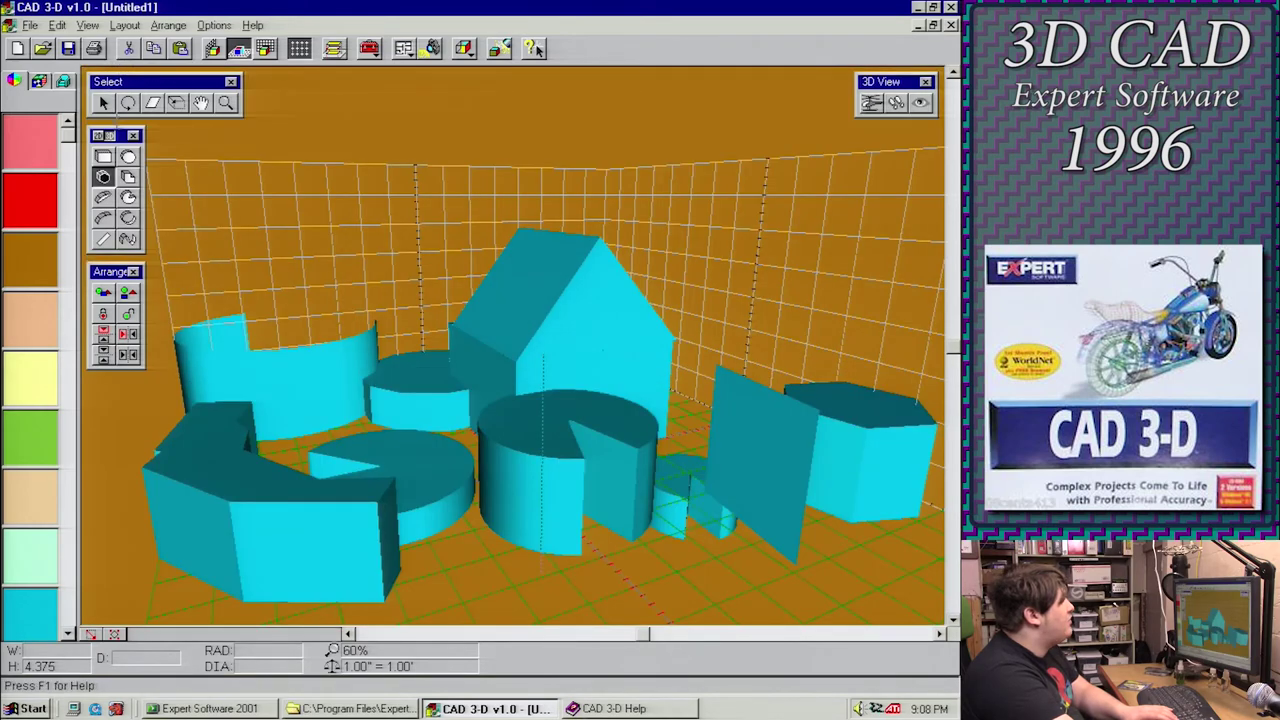
{"action": "left_click", "coordinate": [103, 102]}
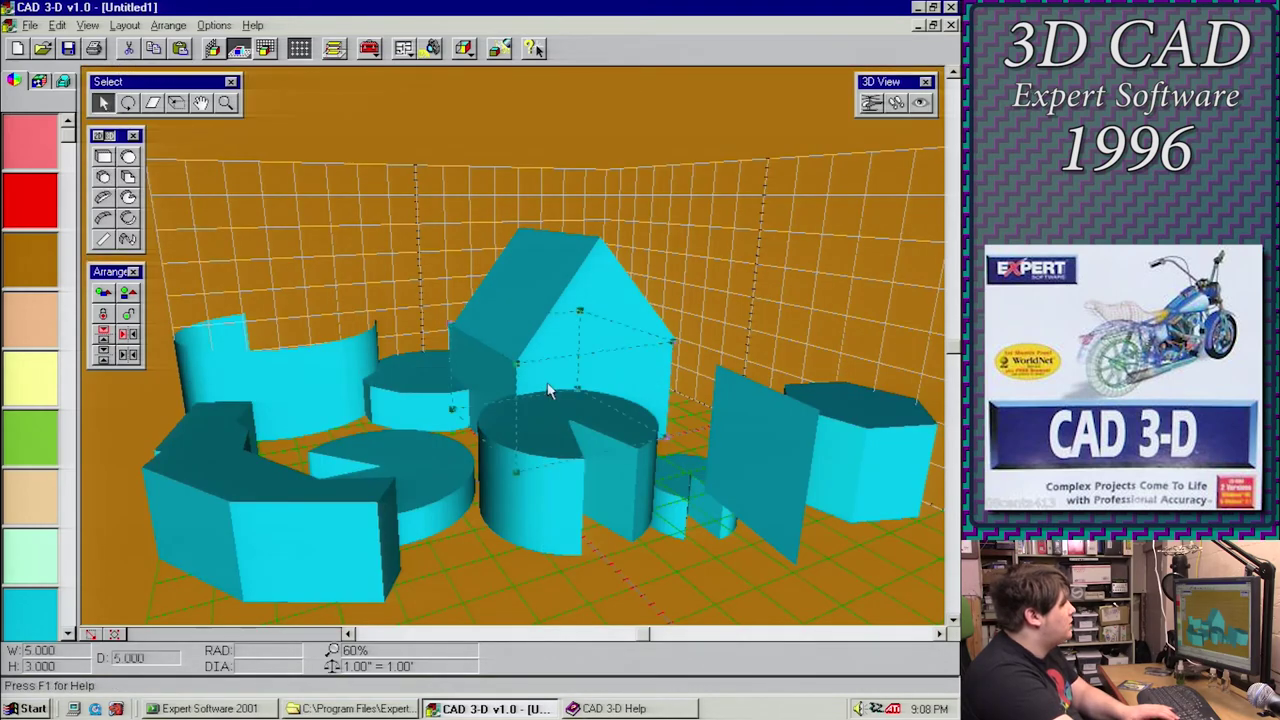
{"action": "left_click", "coordinate": [490, 405]}
{"action": "left_click", "coordinate": [666, 557]}
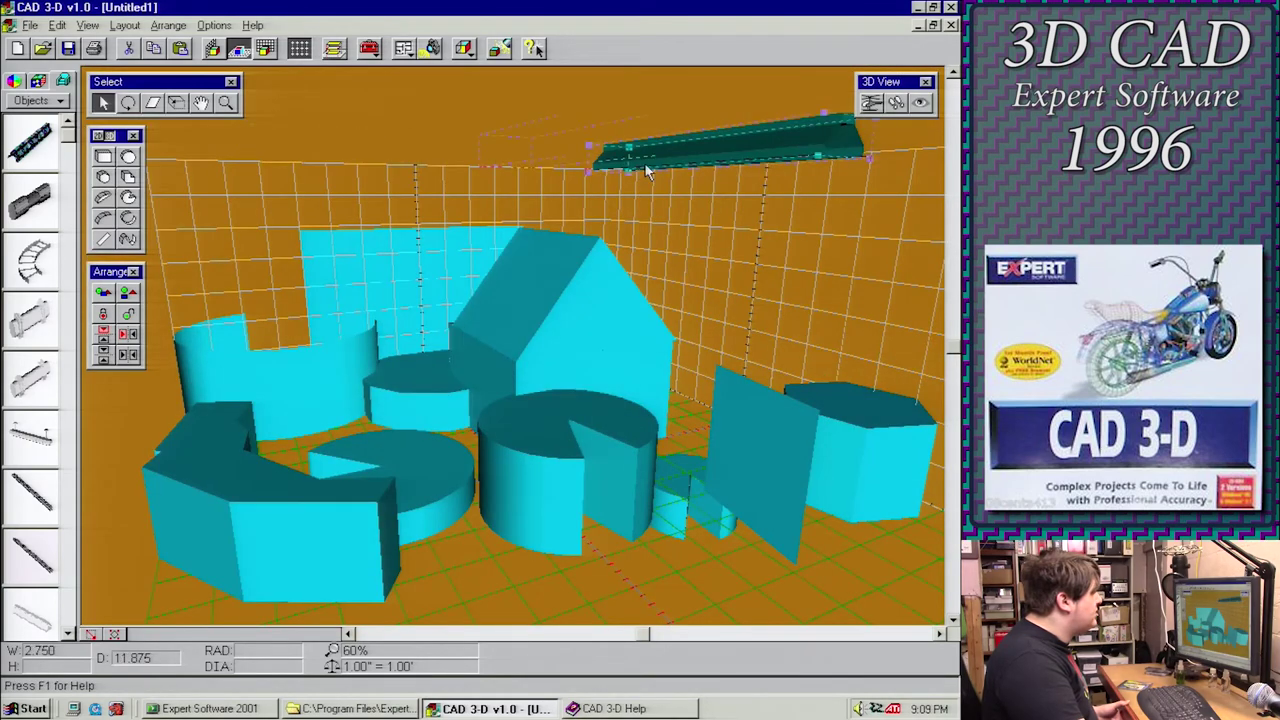
Move the library object above the house and add further 3D electrical objects against the left grid
{"action": "left_click_drag", "start_coordinate": [645, 164], "coordinate": [645, 164]}
{"action": "left_click", "coordinate": [637, 206]}
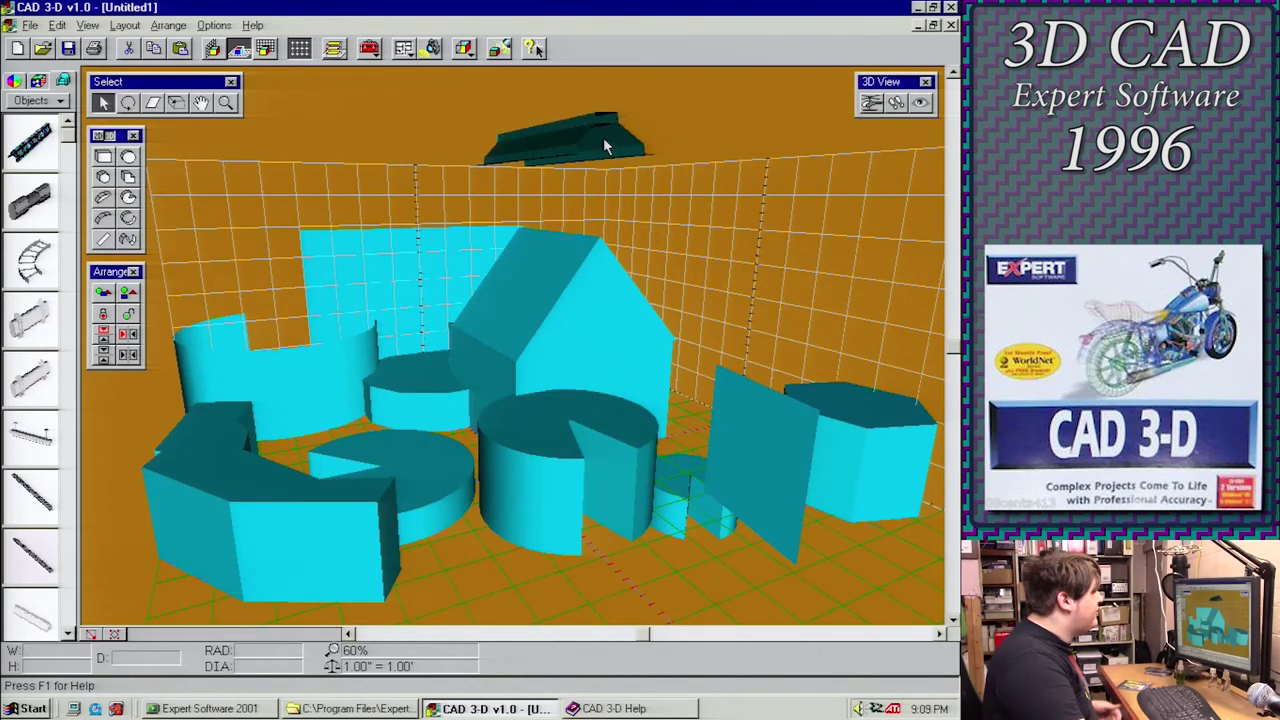
{"action": "left_click_drag", "start_coordinate": [60, 190], "coordinate": [271, 257]}
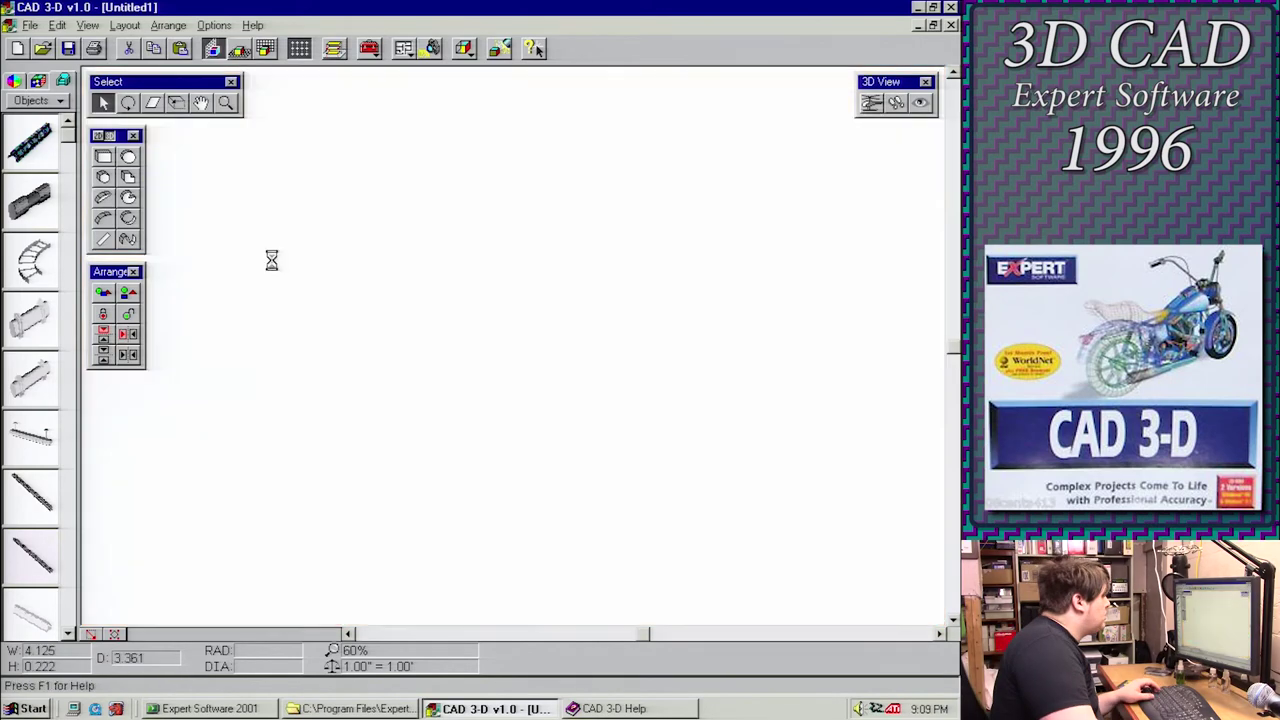
{"action": "left_click", "coordinate": [75, 193]}
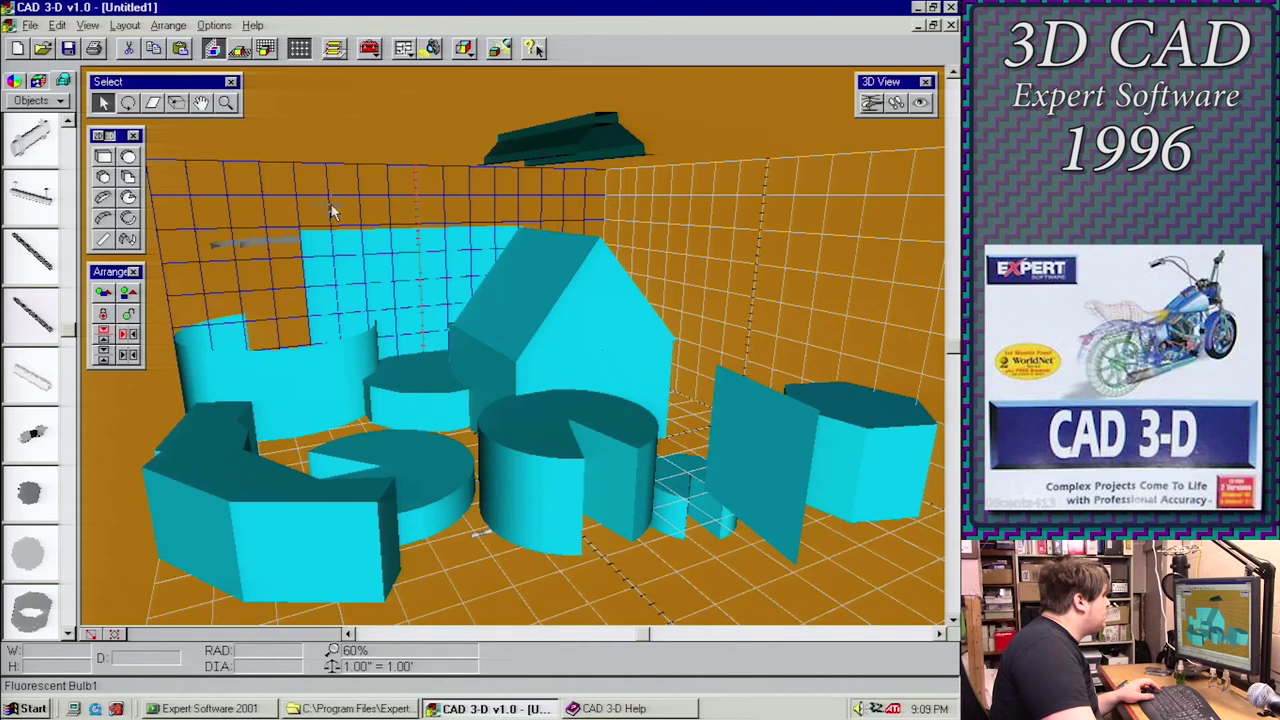
{"action": "left_click_drag", "start_coordinate": [333, 211], "coordinate": [400, 223]}
{"action": "left_click_drag", "start_coordinate": [415, 165], "coordinate": [450, 203]}
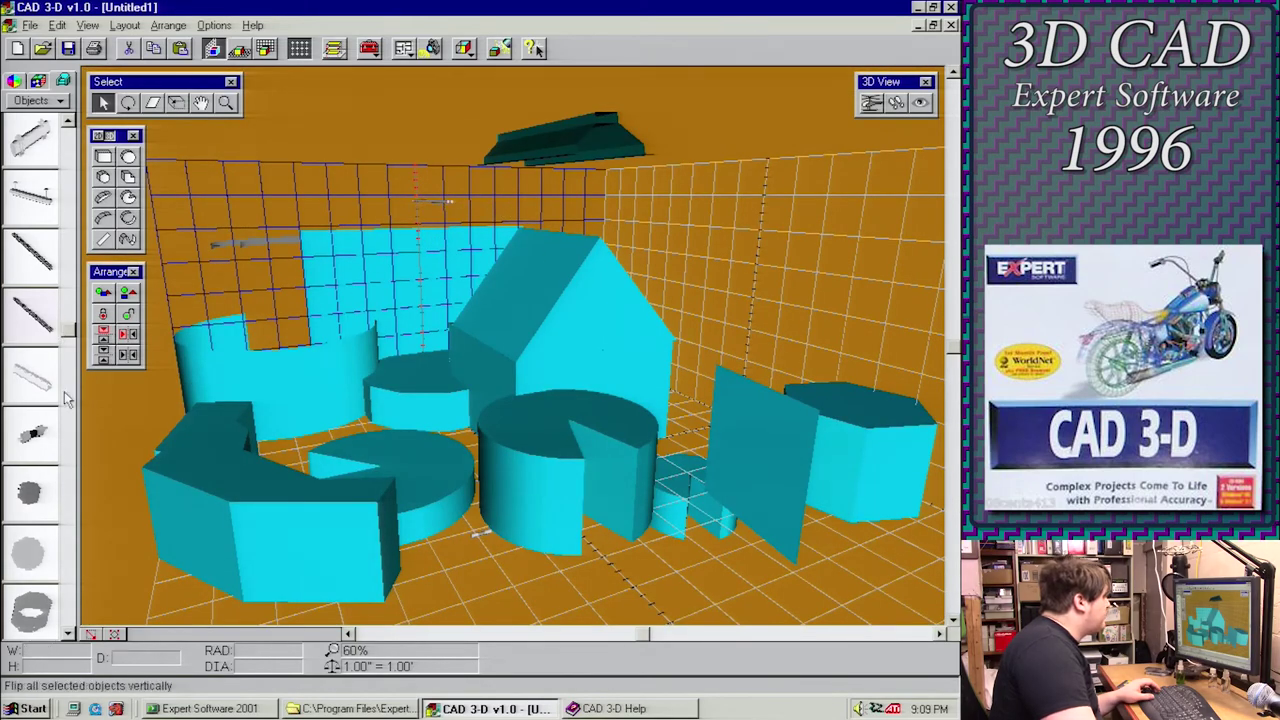
Add a living room chair from the 3D Home Objects library and place it against the left grid
{"action": "left_click", "coordinate": [64, 392]}
{"action": "left_click", "coordinate": [71, 572]}
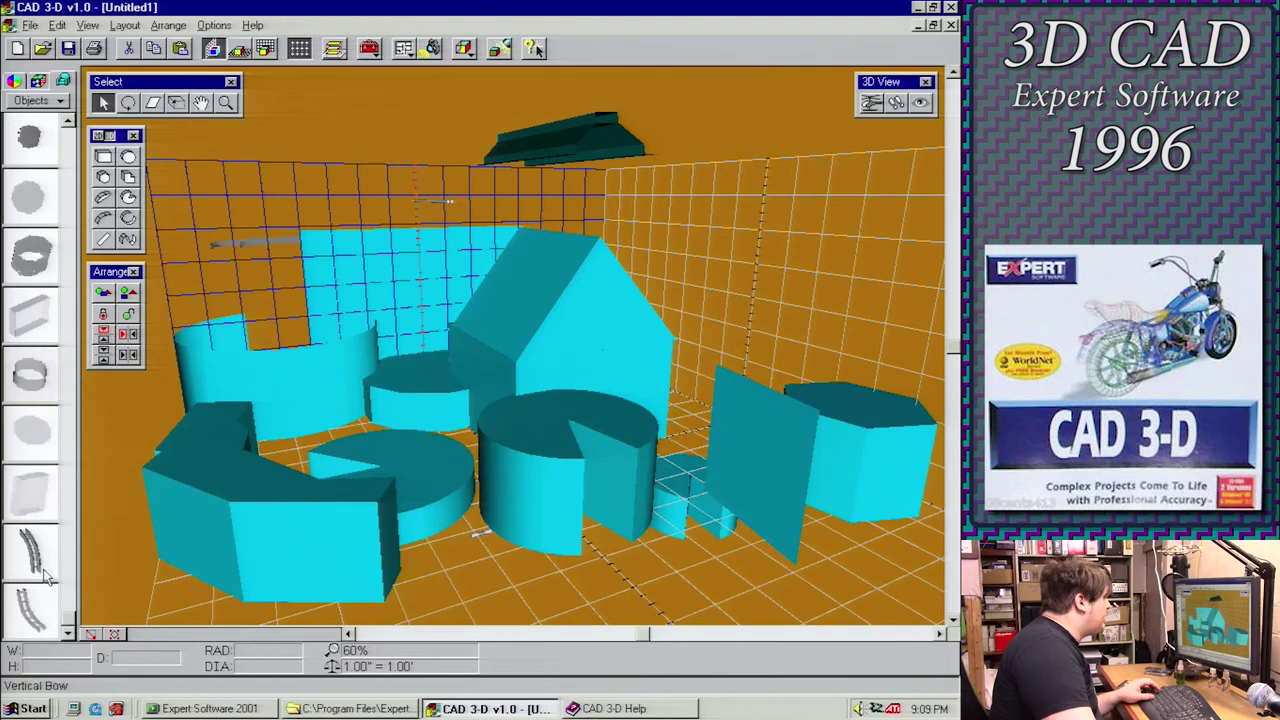
{"action": "left_click", "coordinate": [45, 100]}
{"action": "mouse_move", "coordinate": [80, 135]}
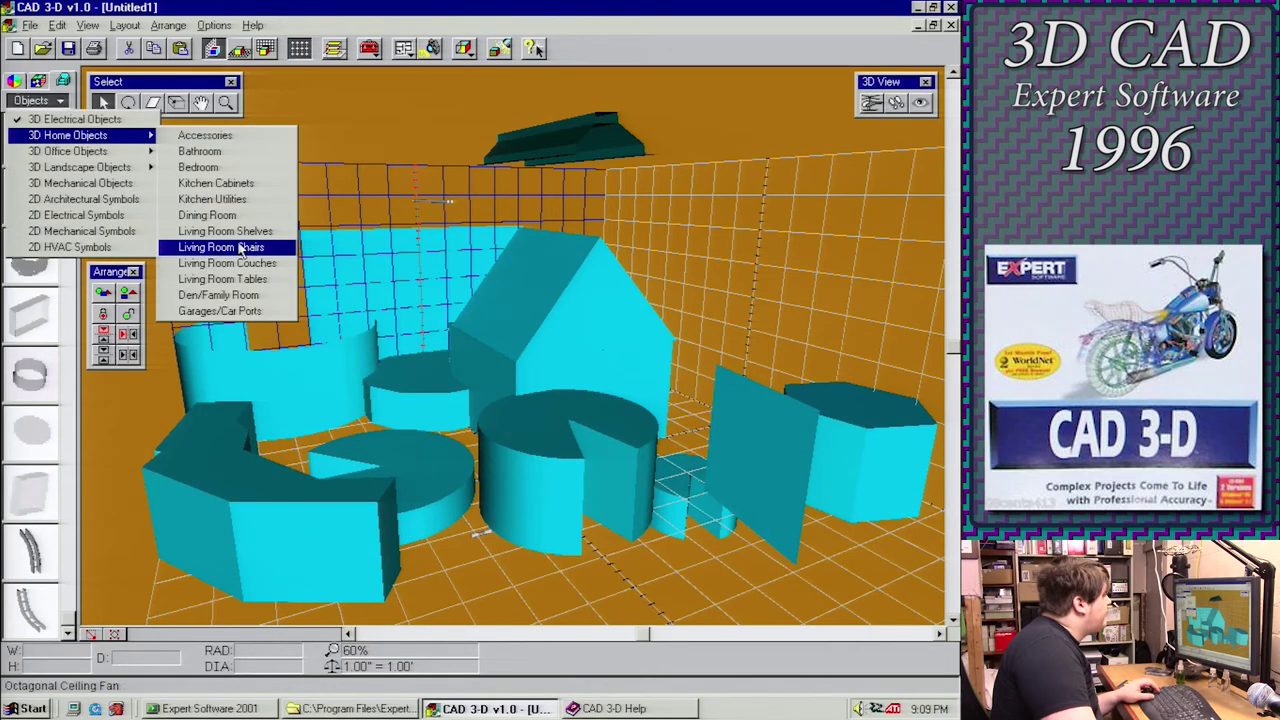
{"action": "left_click", "coordinate": [240, 248]}
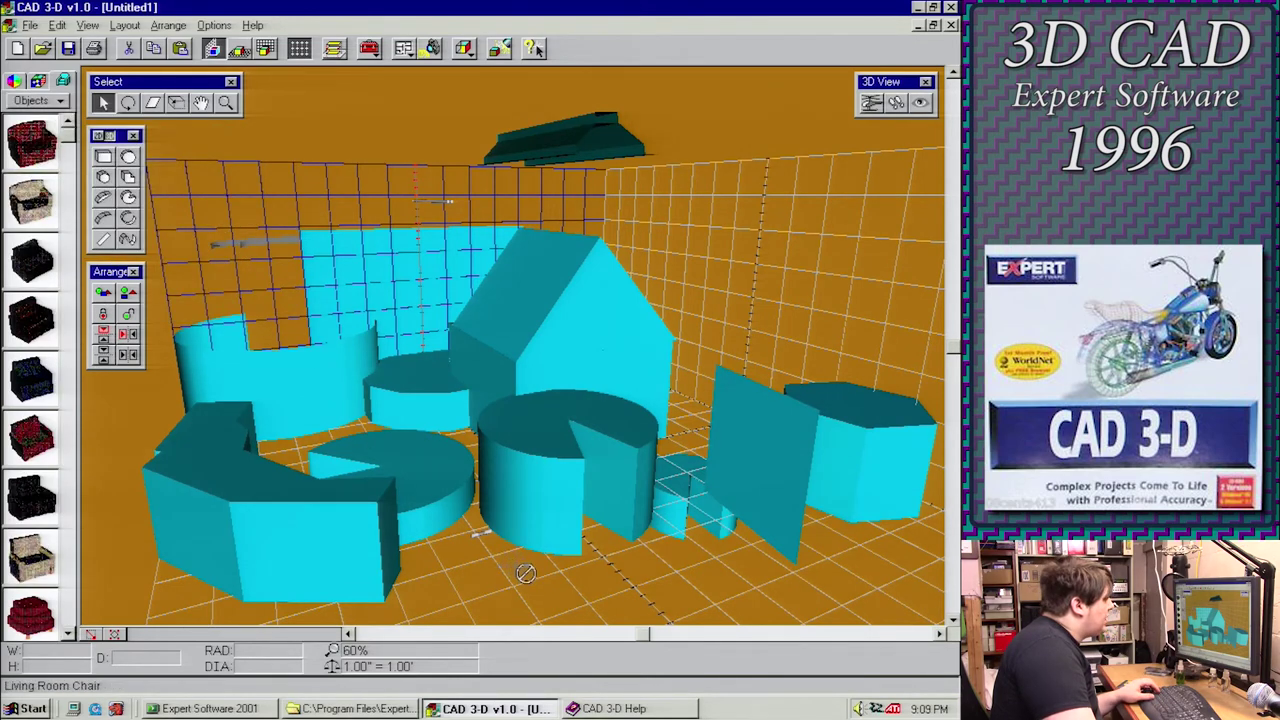
{"action": "left_click_drag", "start_coordinate": [525, 573], "coordinate": [265, 285]}
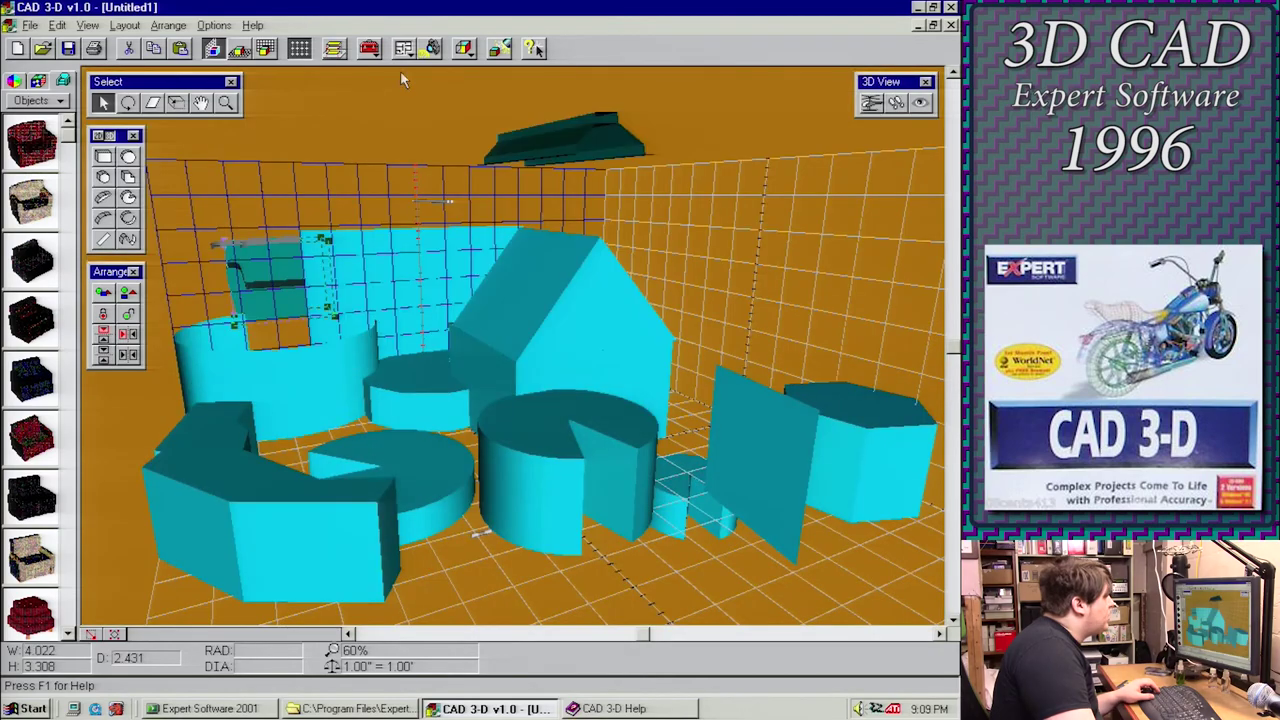
Switch the 3D display to textured rendering and move the living room chair up behind the house's roof
{"action": "left_click", "coordinate": [468, 47]}
{"action": "left_click", "coordinate": [490, 118]}
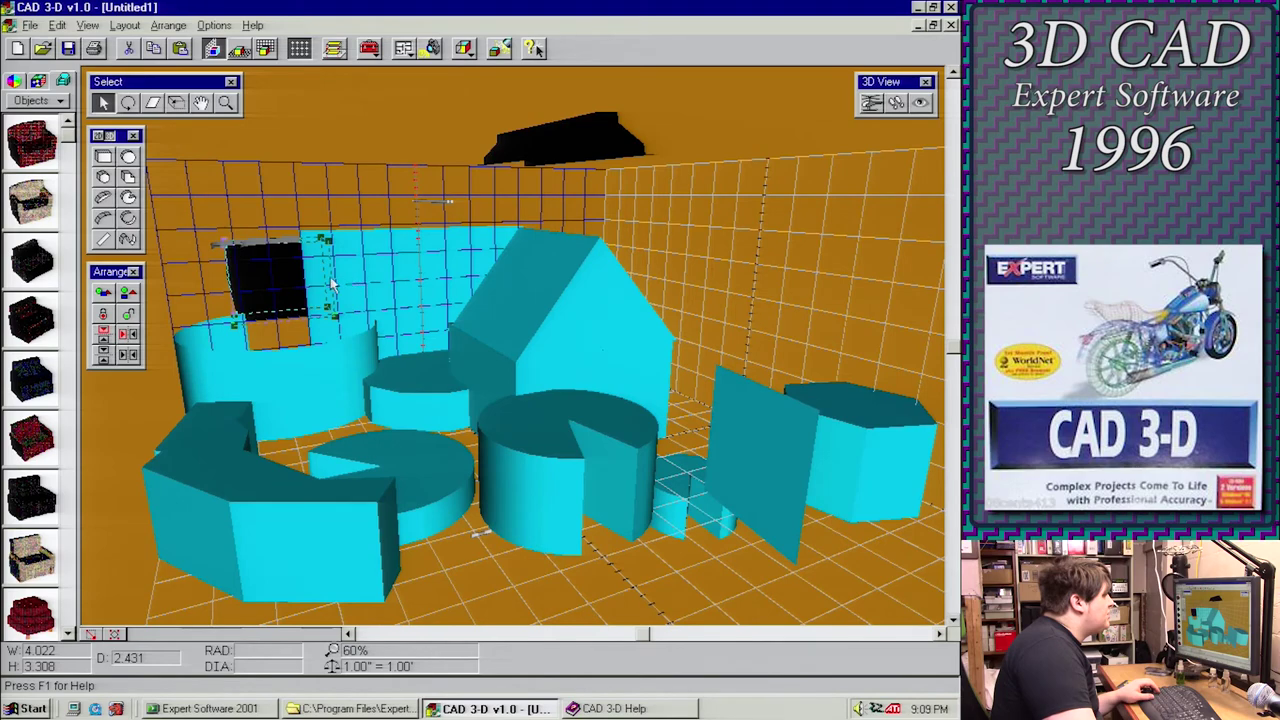
{"action": "left_click_drag", "start_coordinate": [333, 285], "coordinate": [550, 212]}
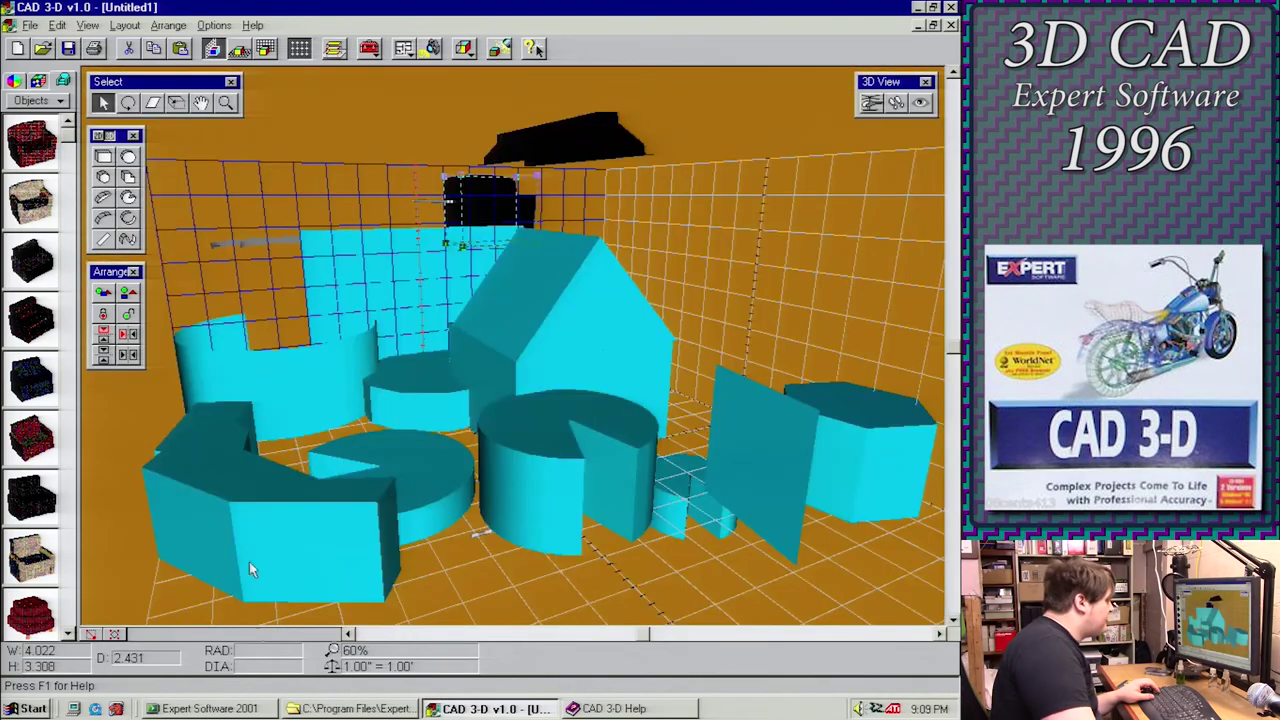
Check the Textures folder in the program's installation folder, and save the house design as Design1.XC3
{"action": "left_click", "coordinate": [340, 708]}
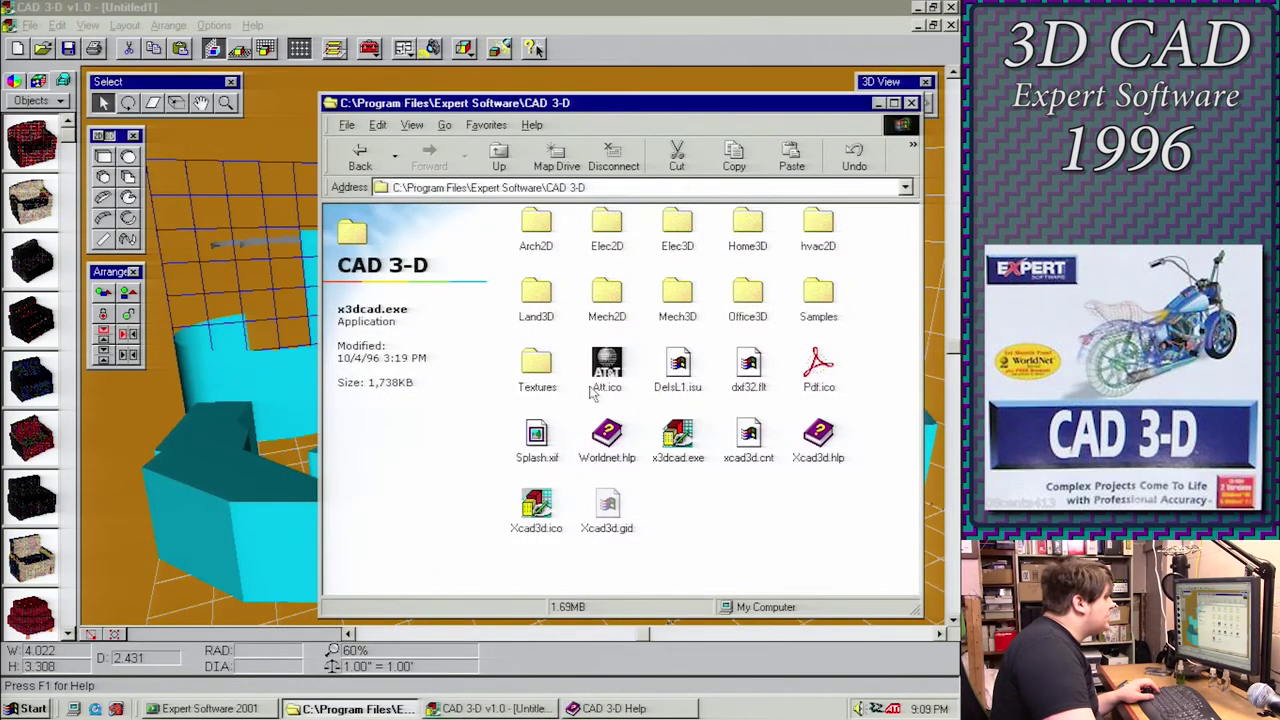
{"action": "double_click", "coordinate": [546, 366]}
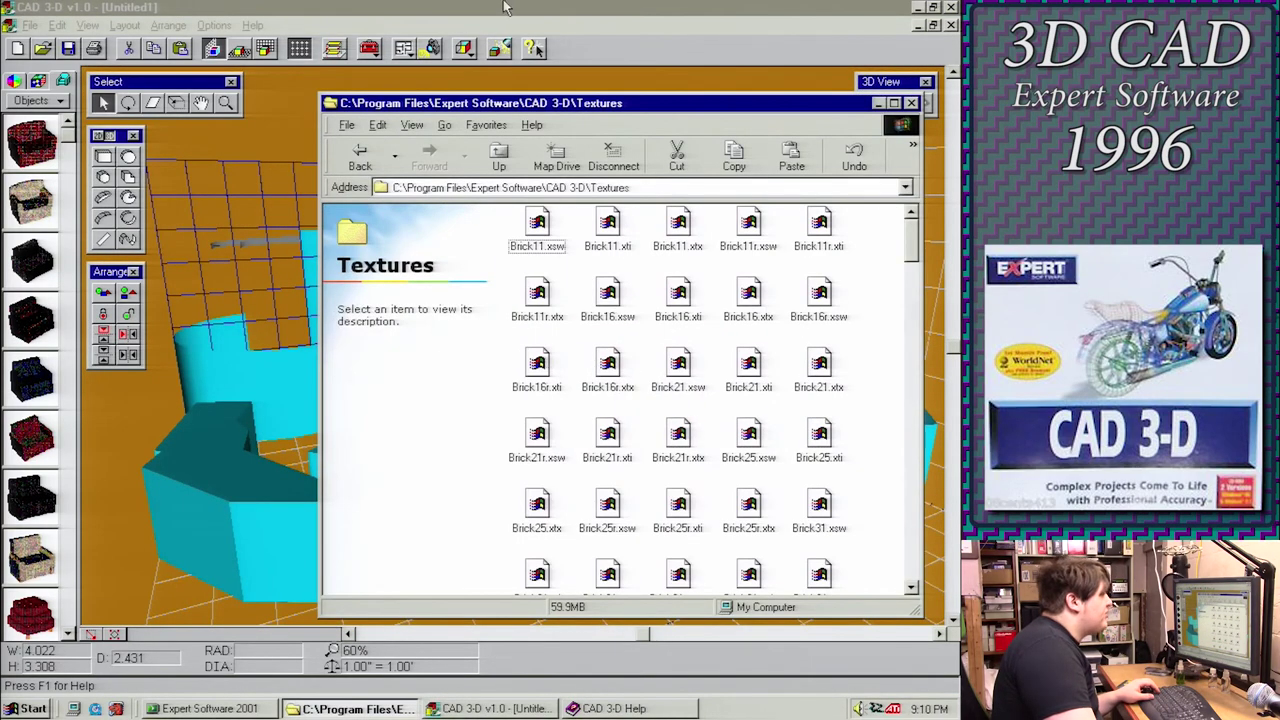
{"action": "left_click", "coordinate": [505, 6]}
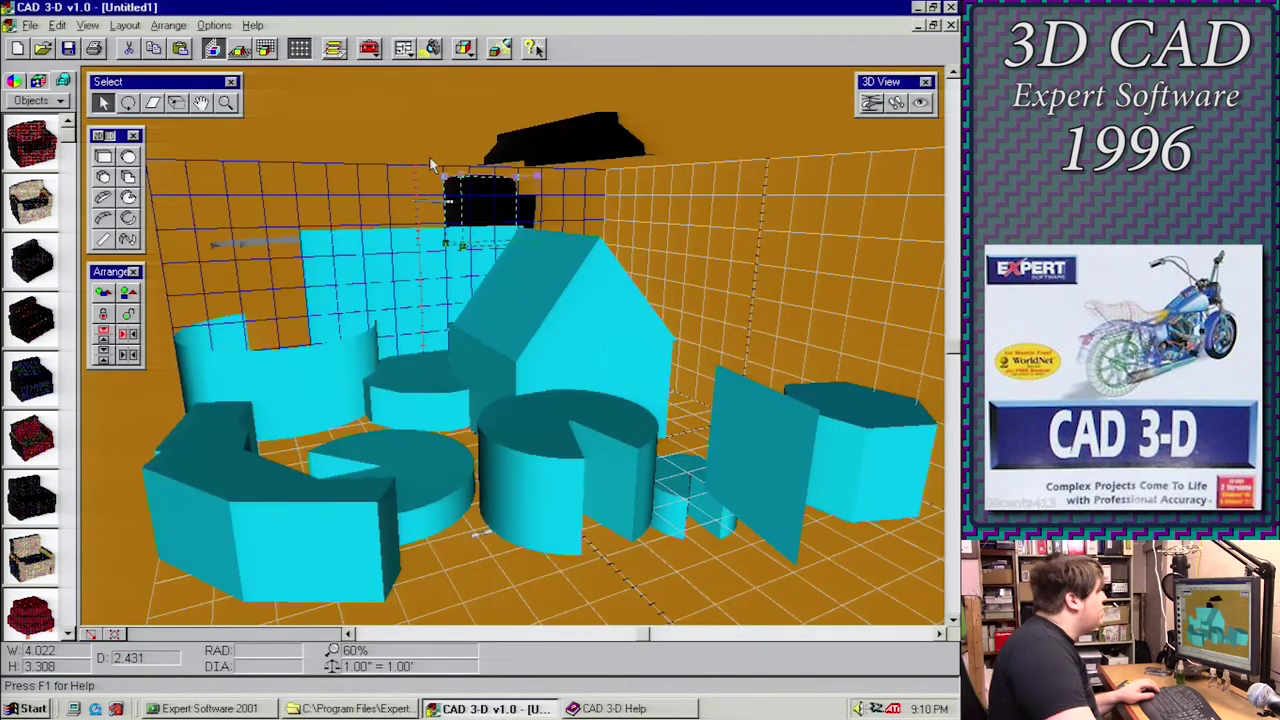
{"action": "key", "text": "ctrl+s"}
{"action": "key", "text": "Return"}
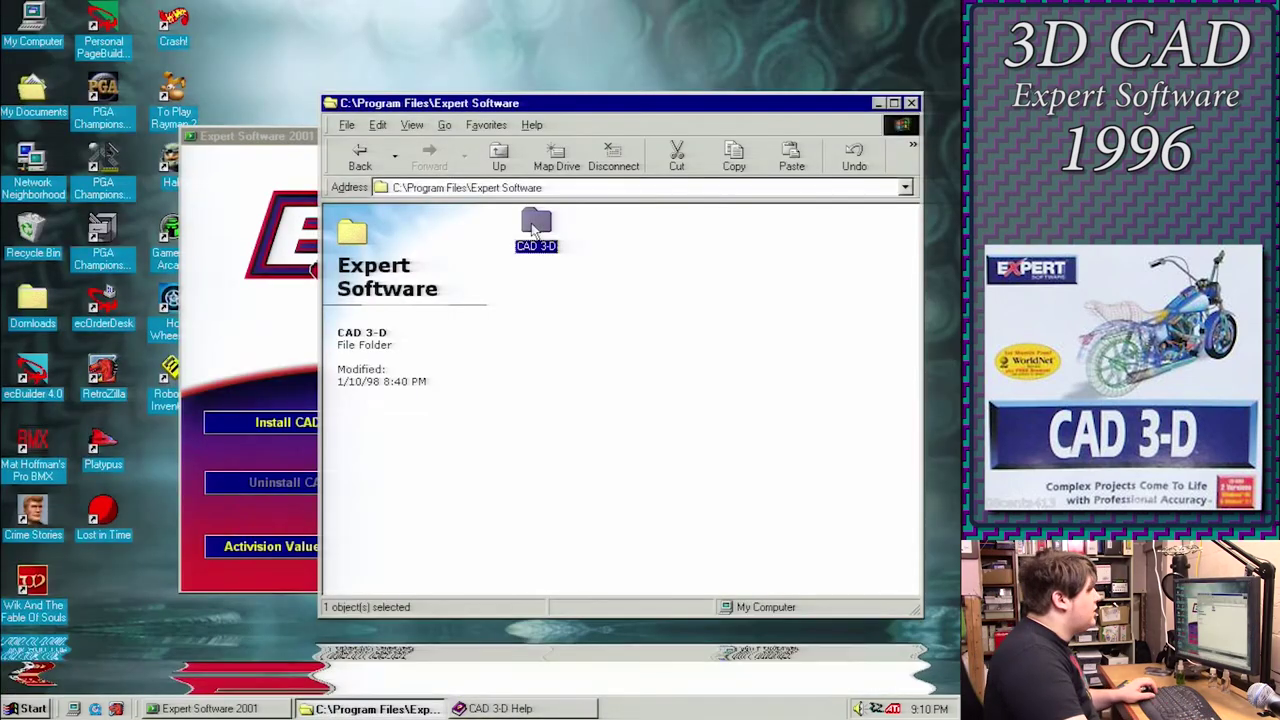
Open the CAD 3-D folder under C:\Program Files\Expert Software and cut all of its contents
{"action": "double_click", "coordinate": [536, 232]}
{"action": "key", "text": "ctrl+a"}
{"action": "key", "text": "ctrl+x"}
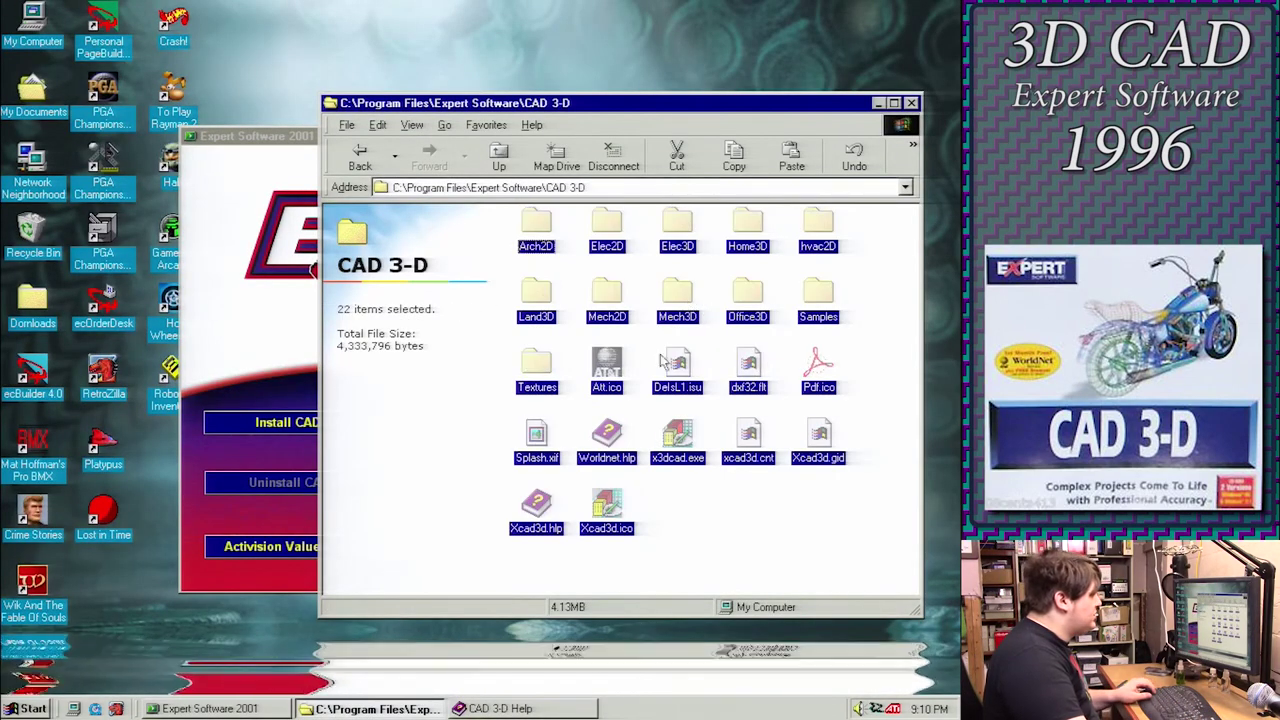
Move the cut program files into C:\APPS\CAD 3-D and launch x3dcad.exe from there
{"action": "key", "text": "super+r"}
{"action": "type", "text": "c"}
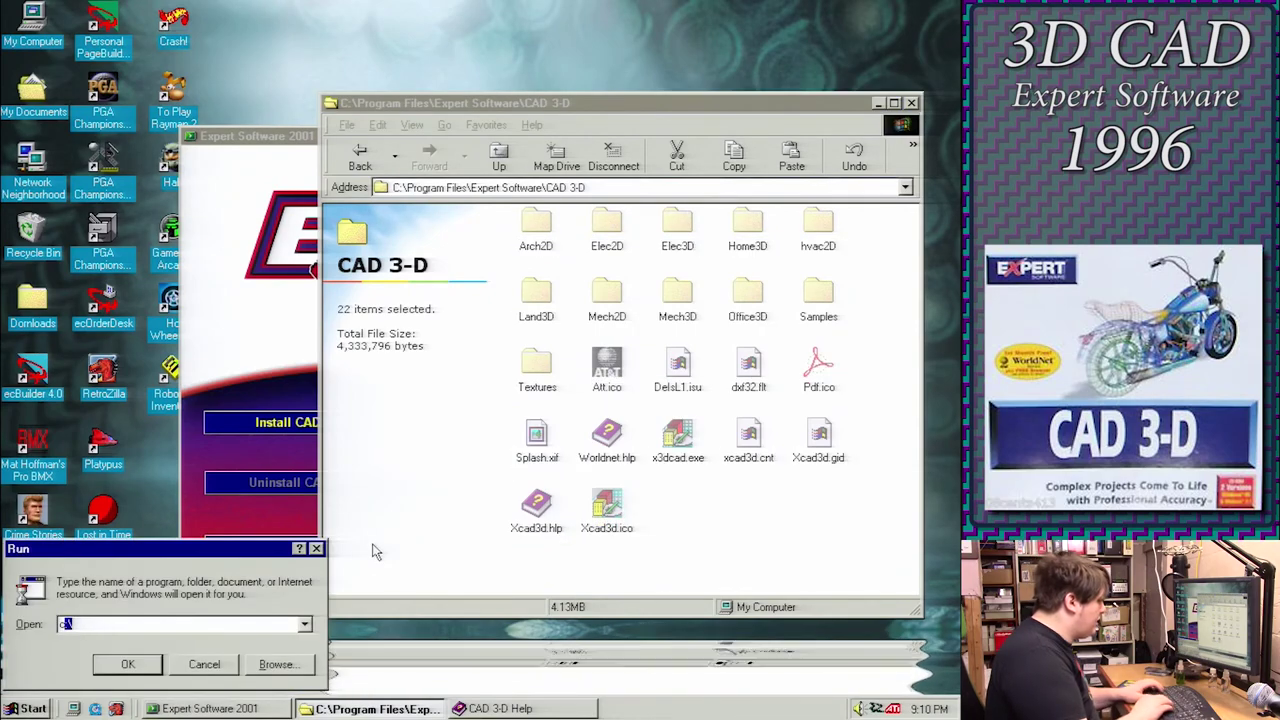
{"action": "type", "text": ":\\apps\\3"}
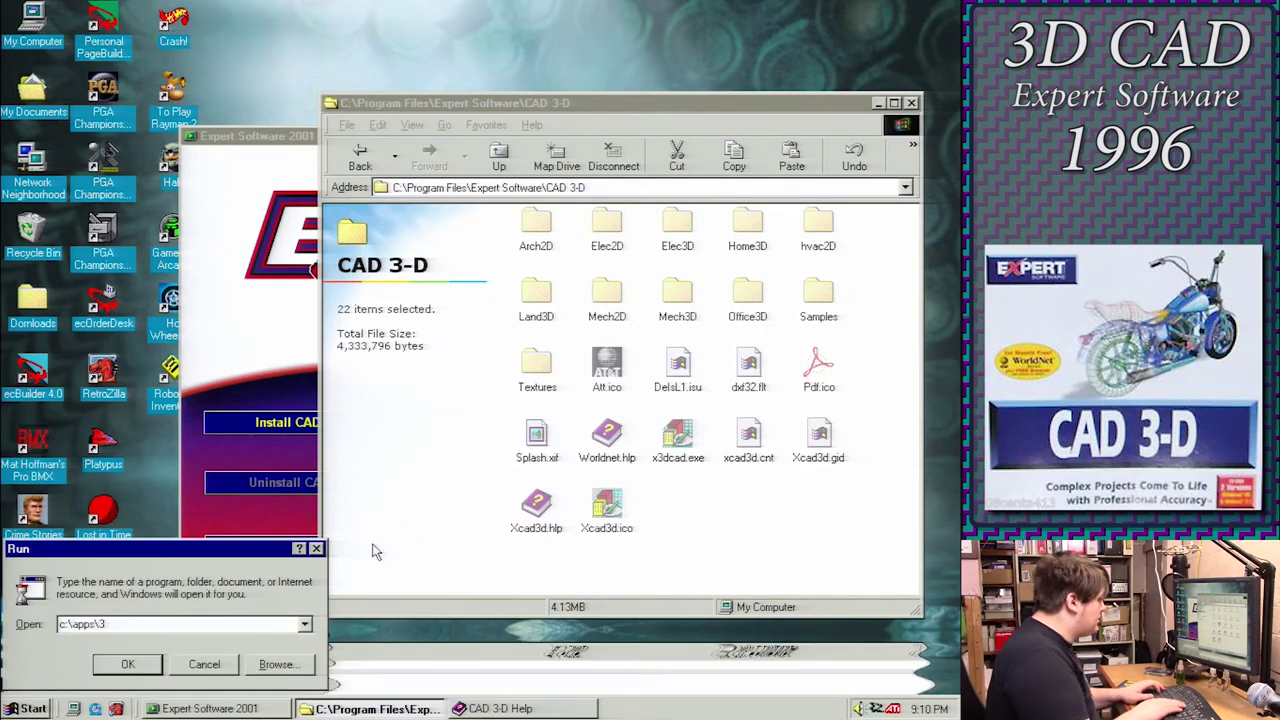
{"action": "key", "text": "BackSpace"}
{"action": "key", "text": "Return"}
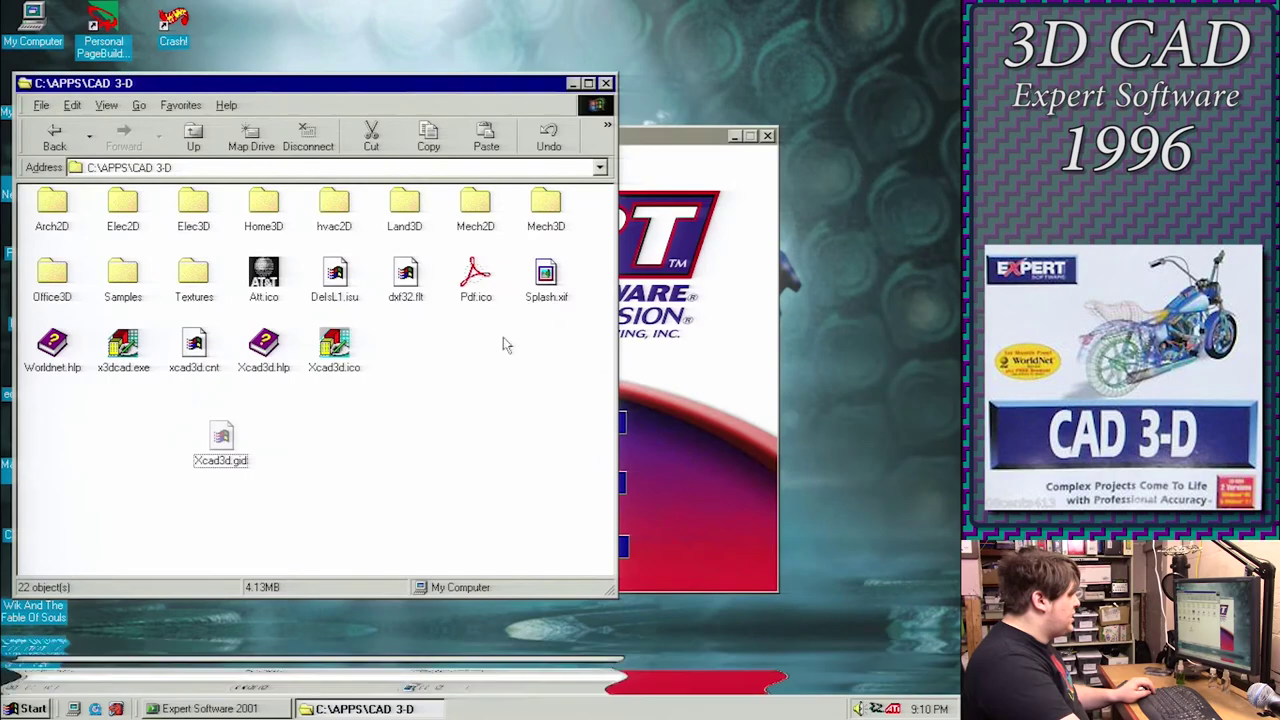
{"action": "double_click", "coordinate": [123, 352]}
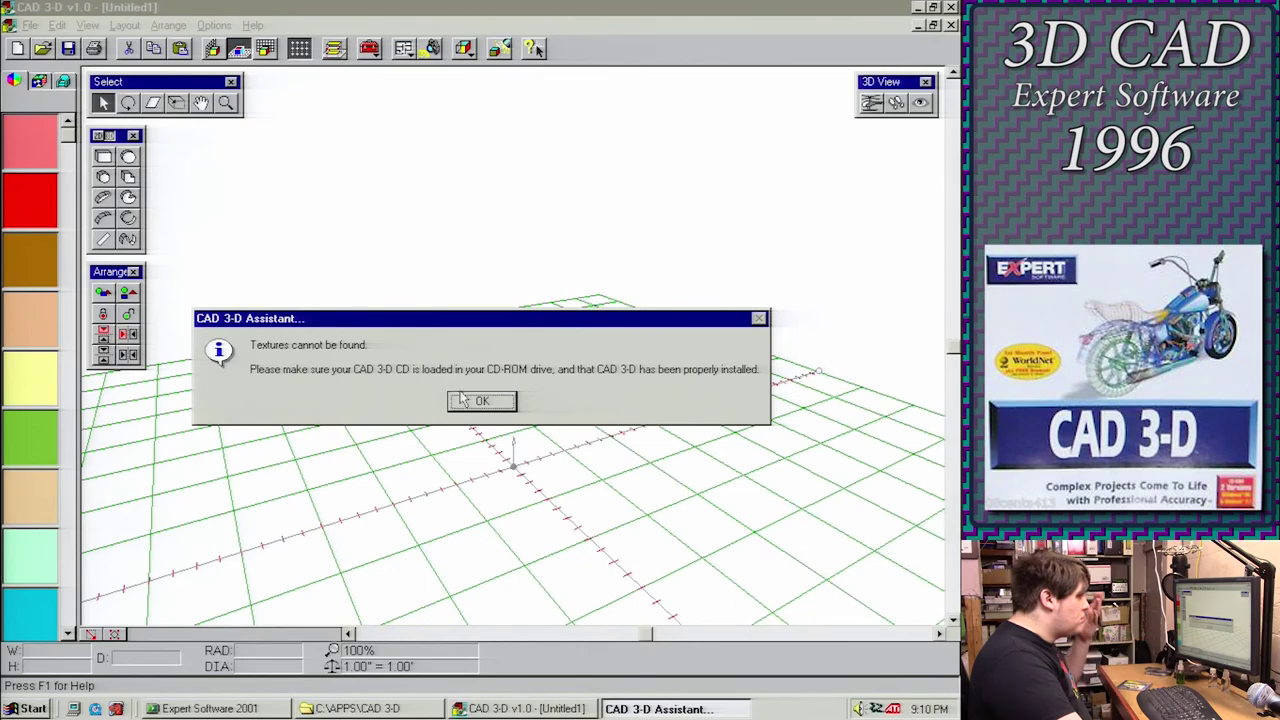
{"action": "left_click", "coordinate": [463, 400]}
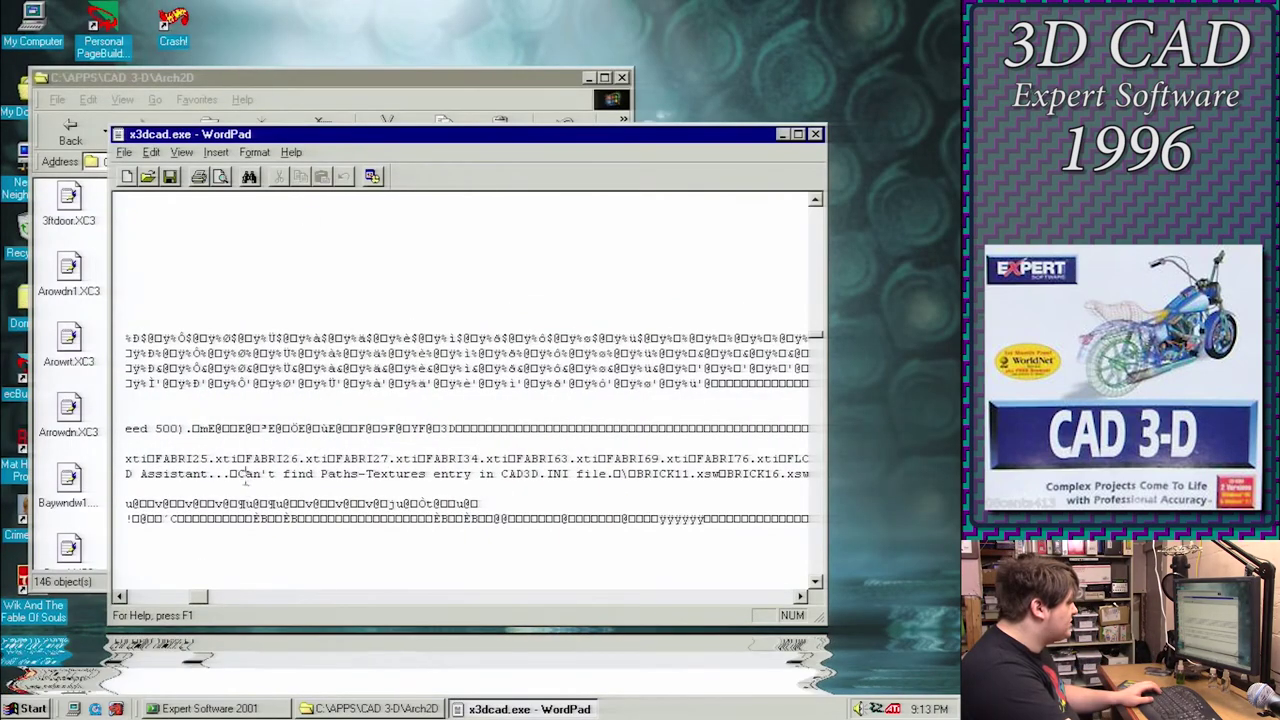
Examine the text inside x3dcad.exe in WordPad for messages about the textures path setting
{"action": "left_click_drag", "start_coordinate": [233, 474], "coordinate": [535, 485]}
{"action": "left_click", "coordinate": [566, 476]}
{"action": "left_click", "coordinate": [583, 504]}
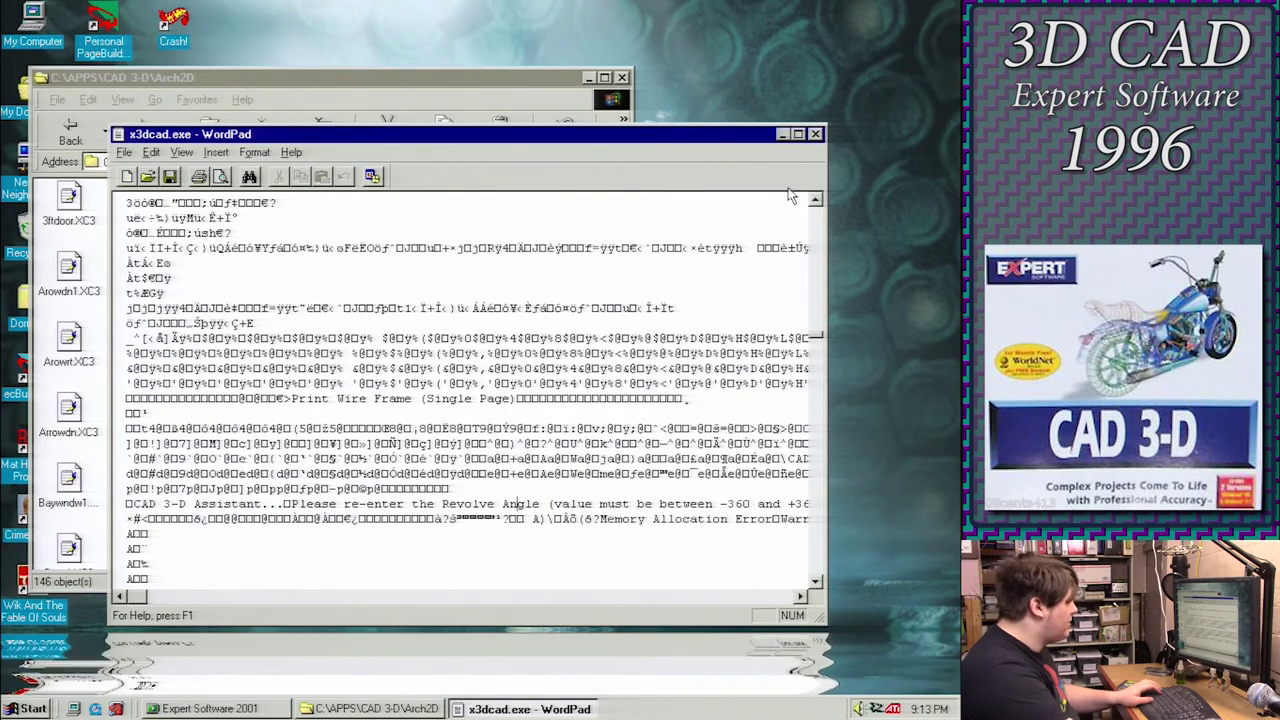
Open Cad3d.ini in Notepad and relaunch x3dcad.exe from the C:\APPS\CAD 3-D folder
{"action": "key", "text": "super+r"}
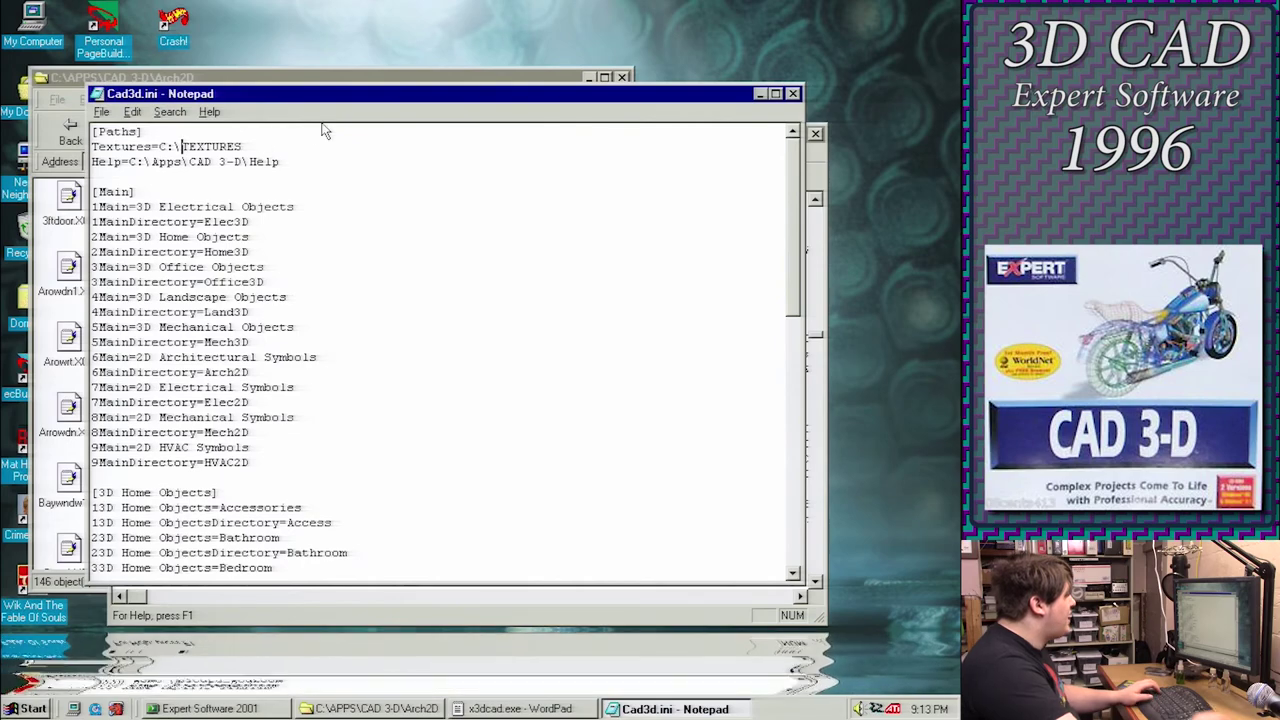
{"action": "left_click", "coordinate": [60, 140]}
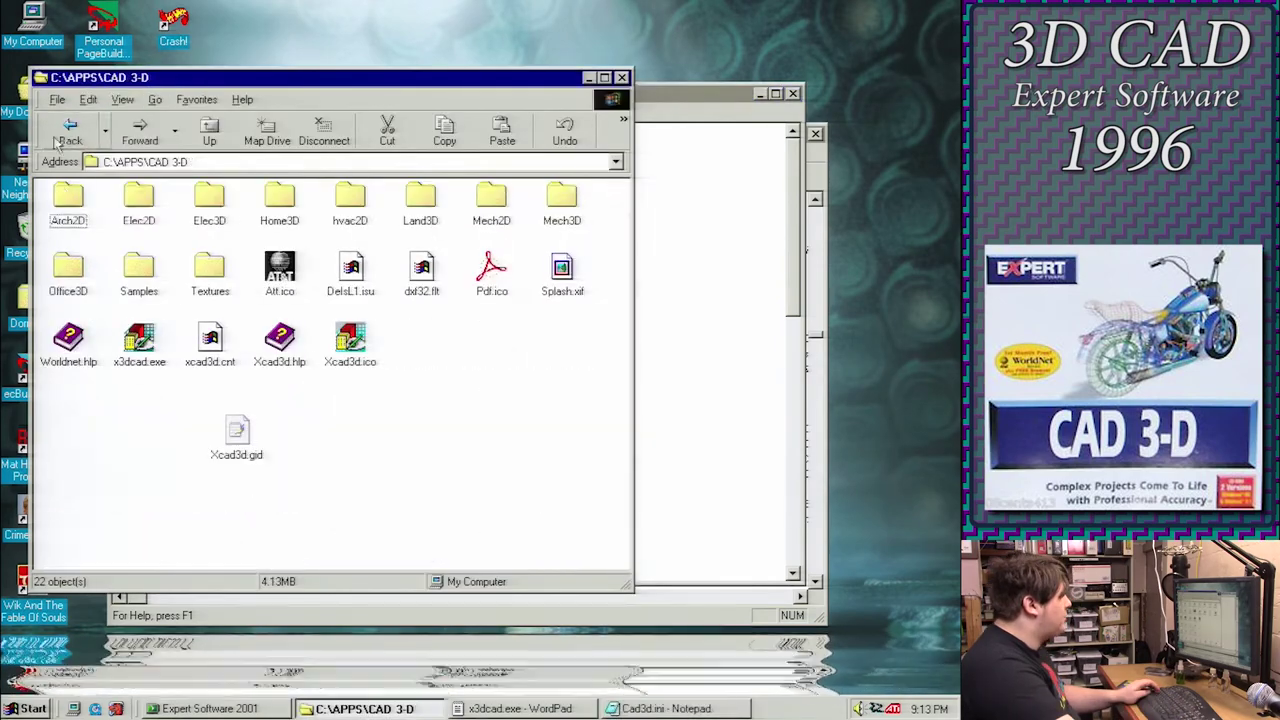
{"action": "key", "text": "x"}
{"action": "key", "text": "Return"}
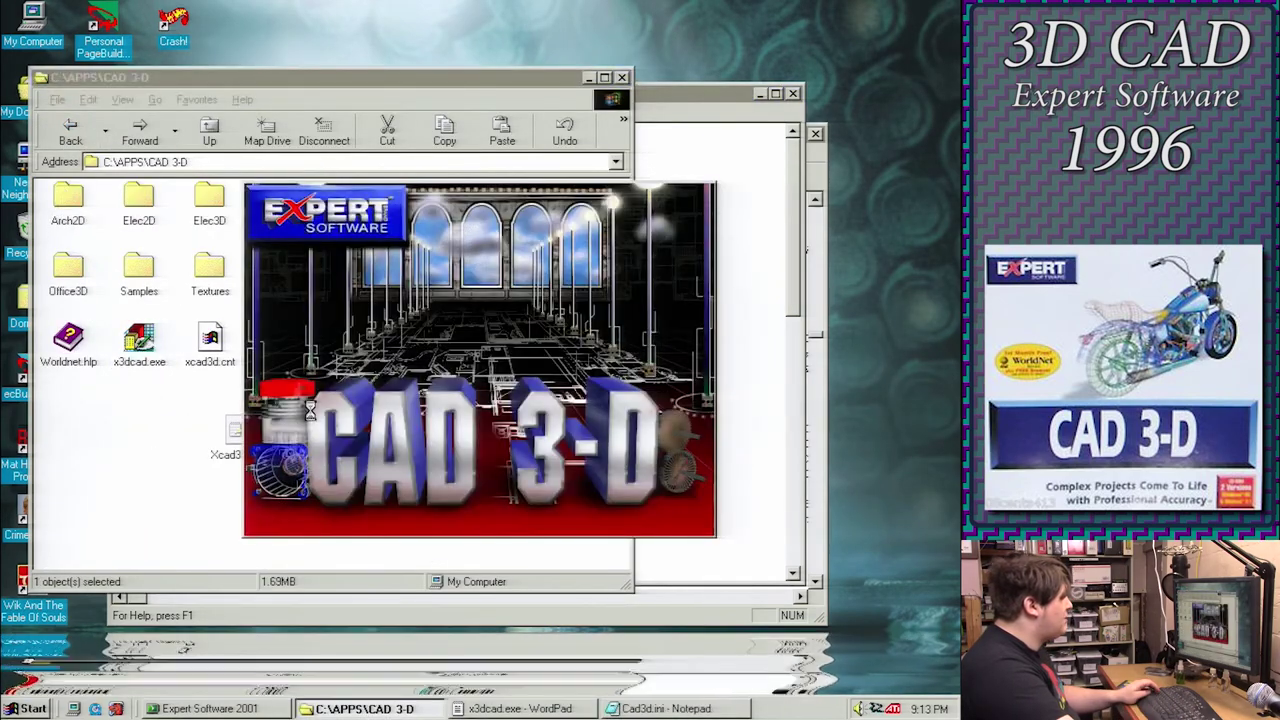
{"action": "left_click", "coordinate": [478, 403]}
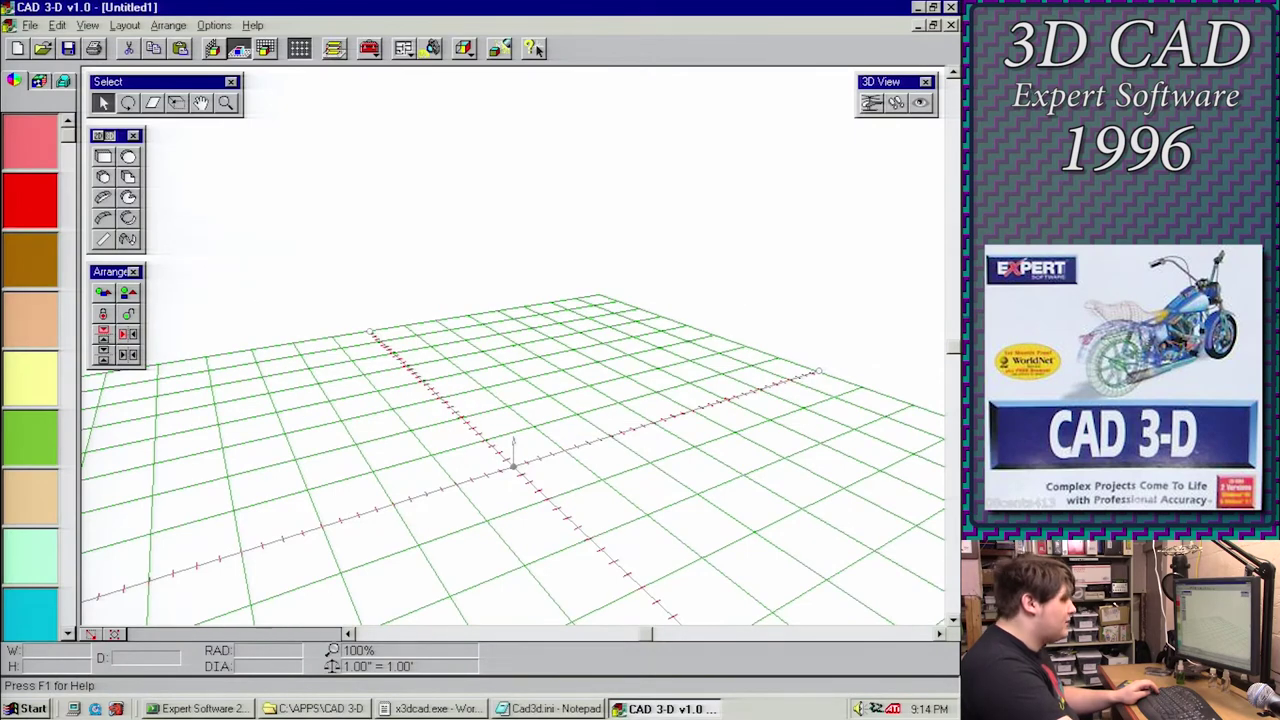
Set the Textures path in Cad3d.ini to C:\Apps\CAD 3-D\TEXTURES, save the file and close it
{"action": "left_click", "coordinate": [553, 708]}
{"action": "left_click", "coordinate": [793, 94]}
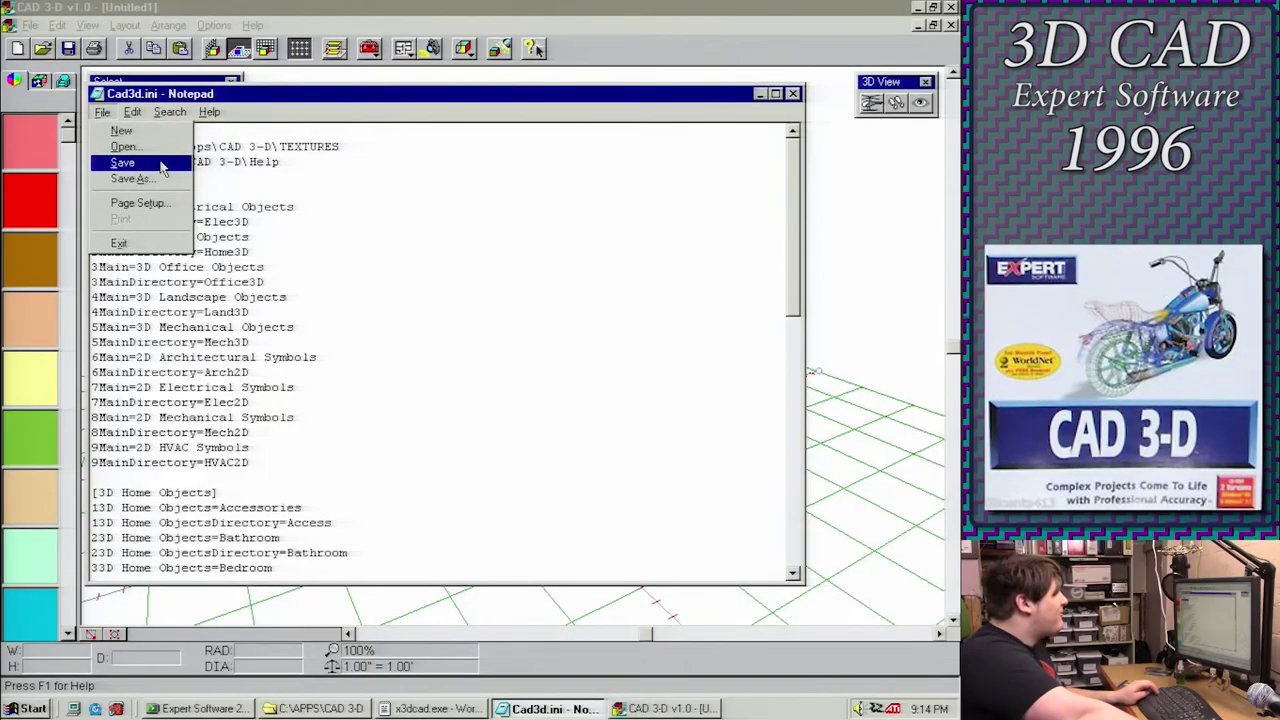
{"action": "left_click", "coordinate": [160, 165]}
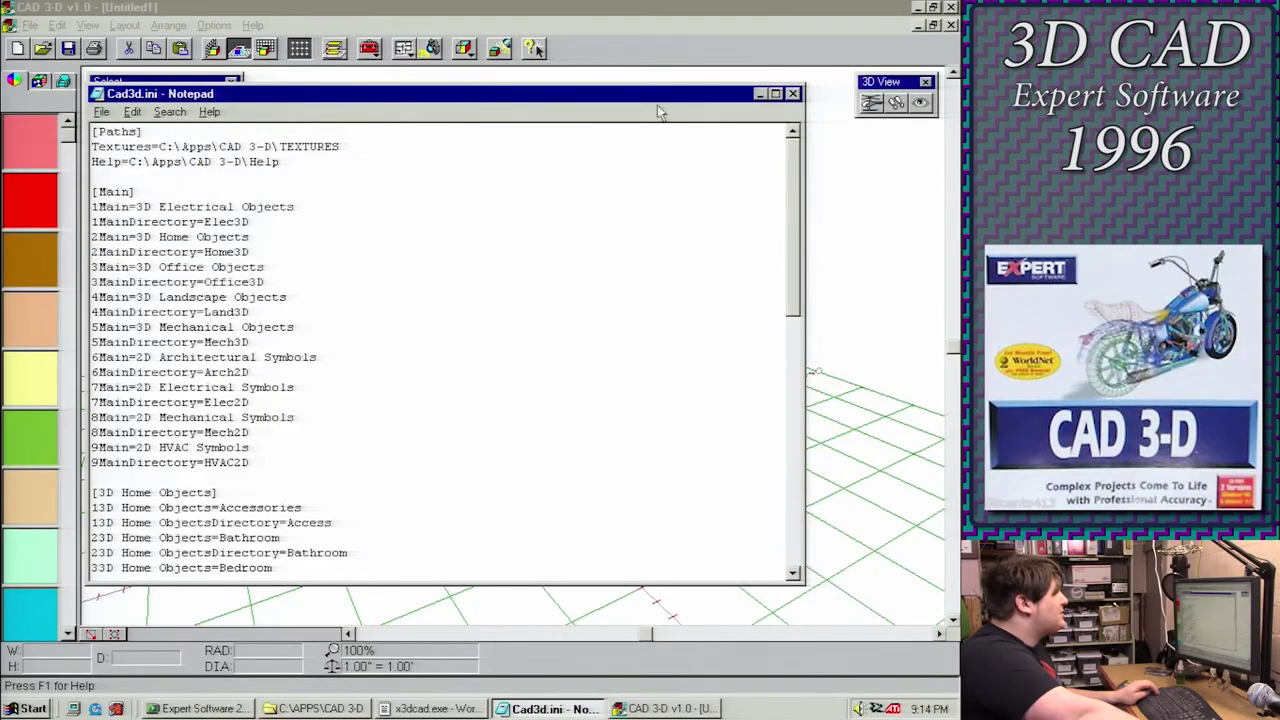
{"action": "left_click", "coordinate": [794, 93]}
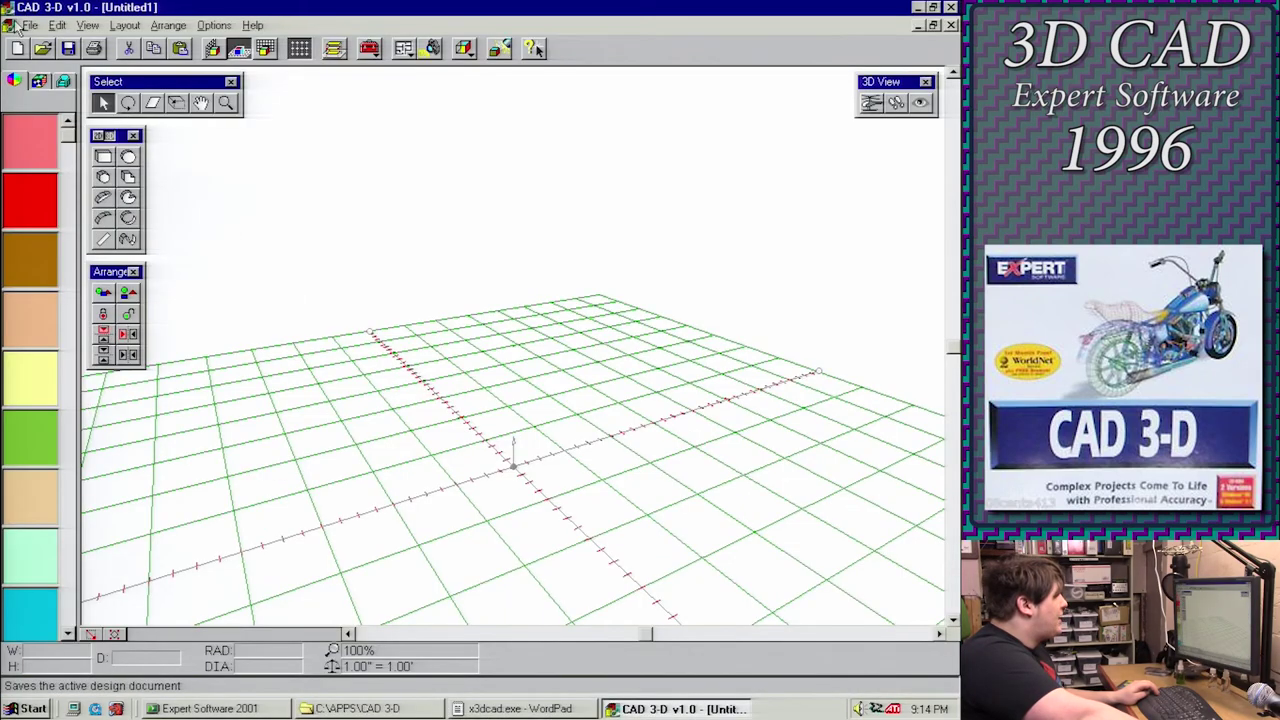
Reopen the house design Design1.XC3 and shift the living room chair behind the roof slightly
{"action": "left_click", "coordinate": [30, 25]}
{"action": "left_click", "coordinate": [45, 250]}
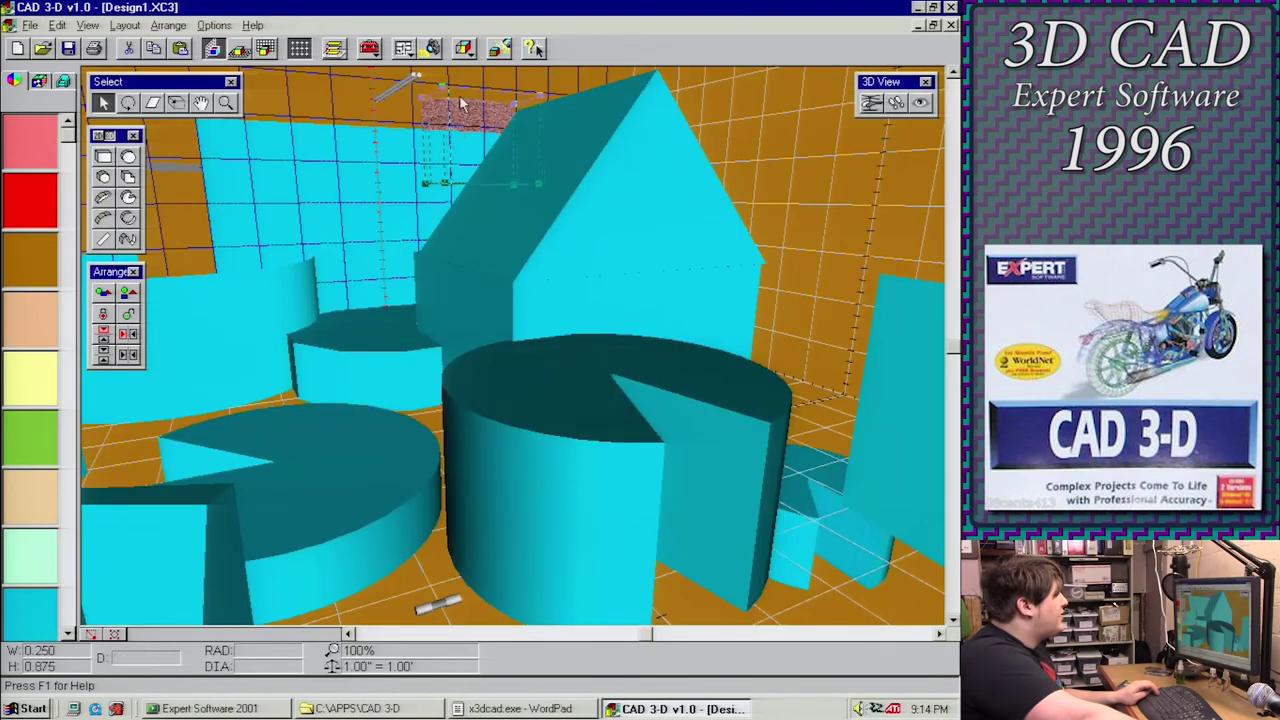
{"action": "left_click_drag", "start_coordinate": [460, 104], "coordinate": [462, 120]}
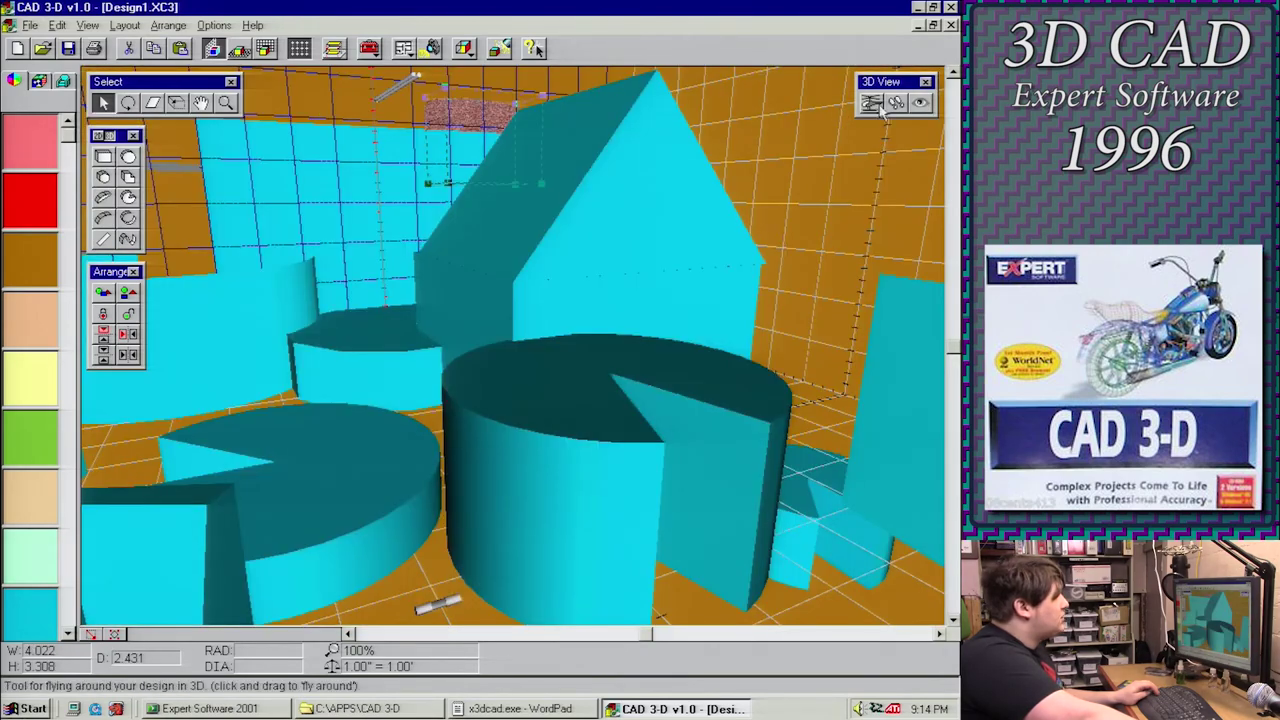
Fly around the house scene from several angles and compare it on the base, right and left working grids
{"action": "left_click", "coordinate": [871, 102]}
{"action": "left_click_drag", "start_coordinate": [700, 219], "coordinate": [680, 265]}
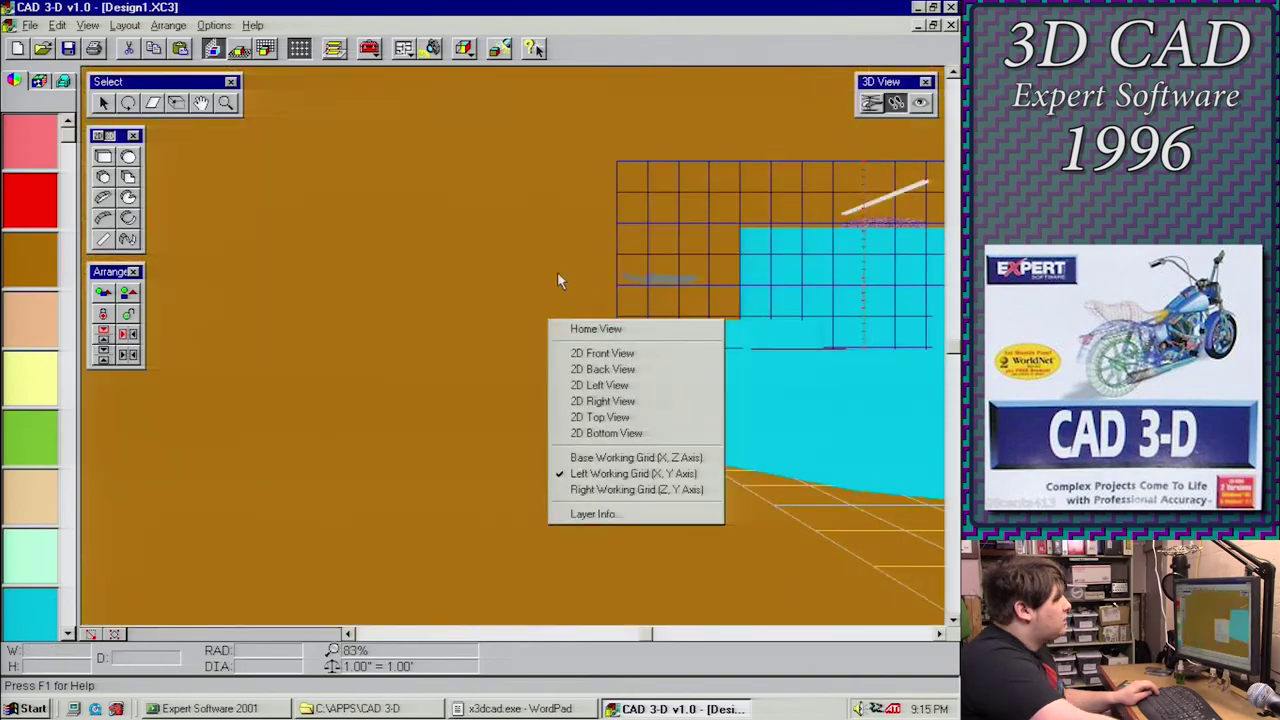
{"action": "left_click", "coordinate": [557, 271]}
{"action": "mouse_move", "coordinate": [481, 314]}
{"action": "left_mouse_down"}
{"action": "mouse_move", "coordinate": [626, 323]}
{"action": "mouse_move", "coordinate": [551, 331]}
{"action": "mouse_move", "coordinate": [534, 317]}
{"action": "mouse_move", "coordinate": [533, 255]}
{"action": "mouse_move", "coordinate": [560, 214]}
{"action": "mouse_move", "coordinate": [577, 229]}
{"action": "mouse_move", "coordinate": [617, 383]}
{"action": "mouse_move", "coordinate": [709, 388]}
{"action": "mouse_move", "coordinate": [629, 371]}
{"action": "mouse_move", "coordinate": [648, 296]}
{"action": "left_mouse_up"}
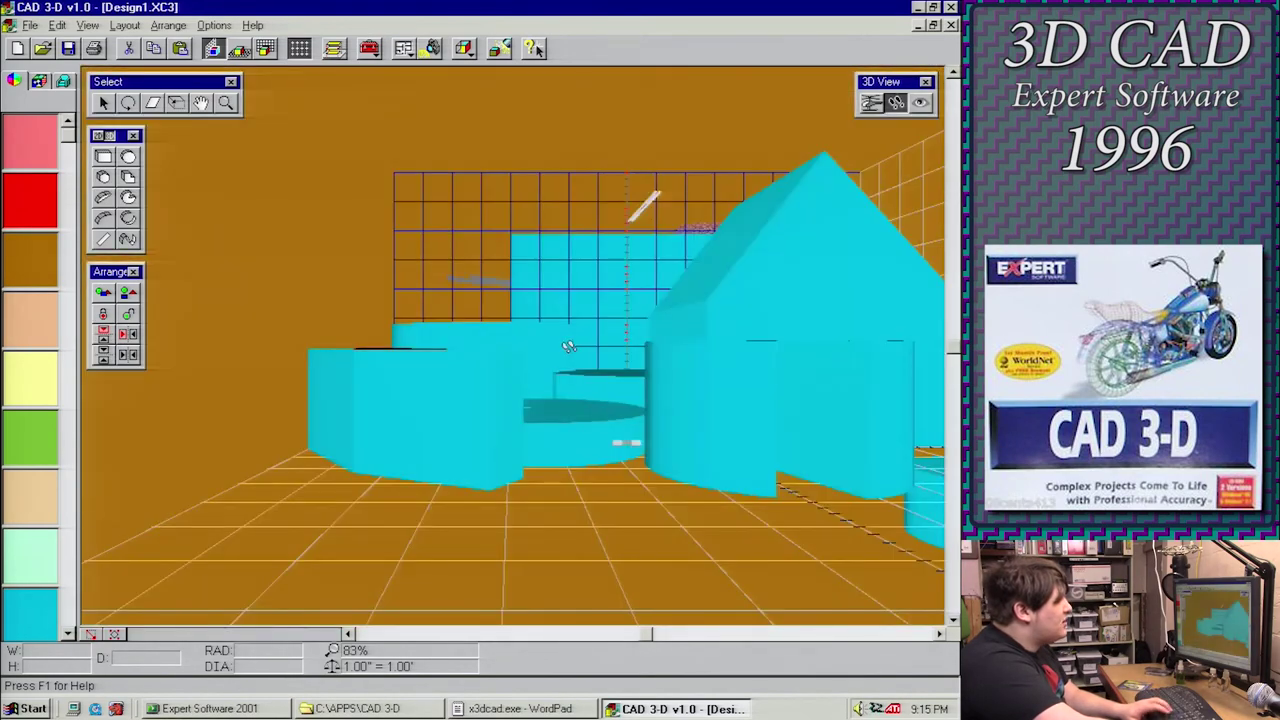
{"action": "left_click_drag", "start_coordinate": [570, 346], "coordinate": [591, 386]}
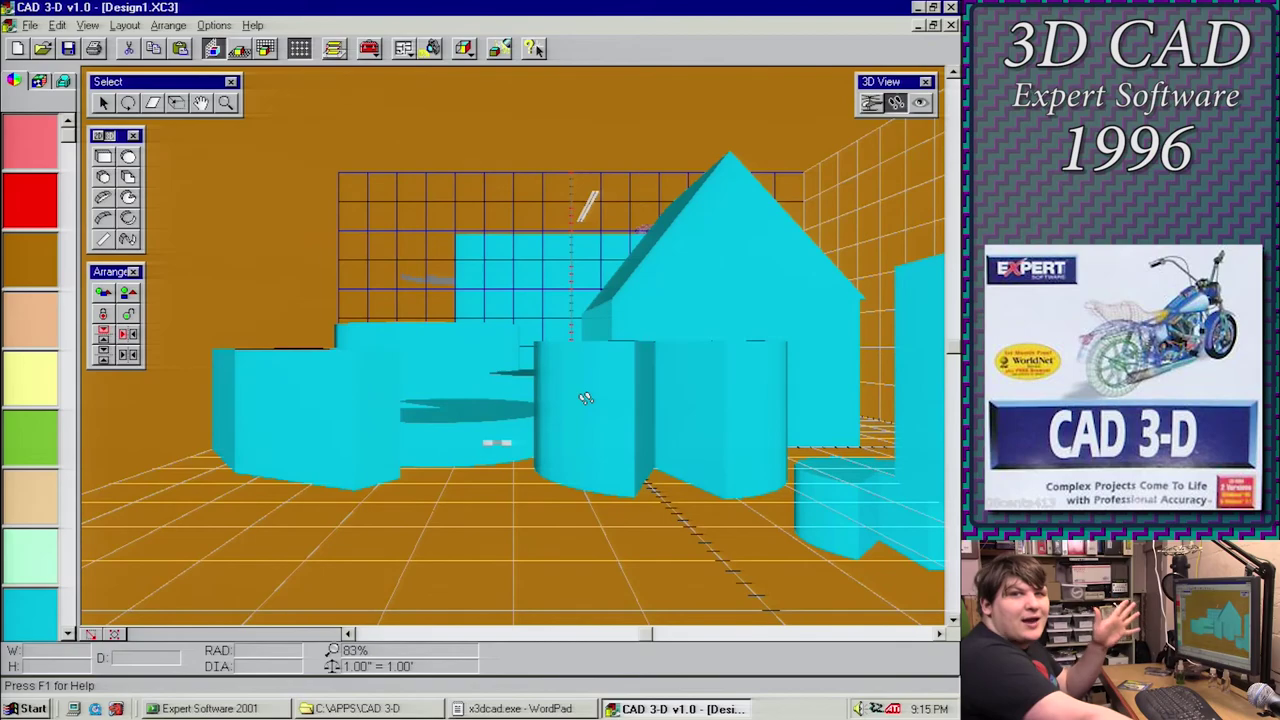
{"action": "left_click_drag", "start_coordinate": [585, 398], "coordinate": [330, 320]}
{"action": "left_click", "coordinate": [239, 48]}
{"action": "left_click", "coordinate": [264, 48]}
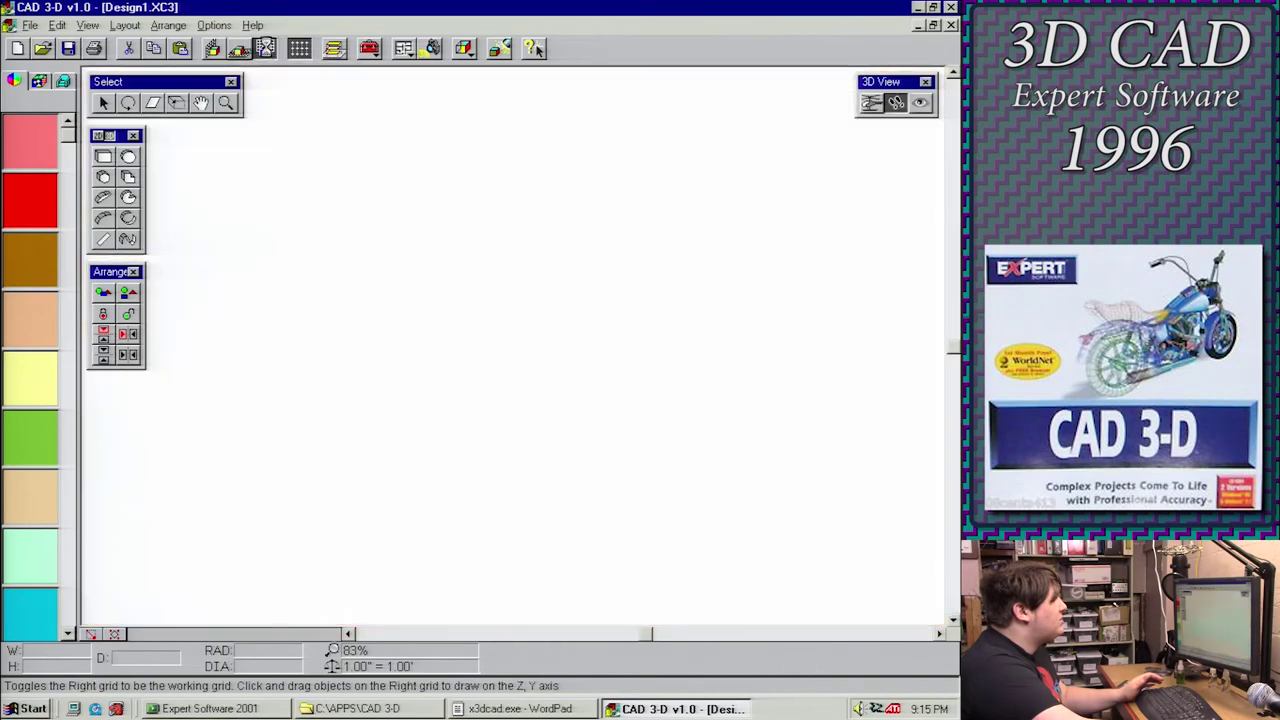
{"action": "left_click", "coordinate": [213, 48]}
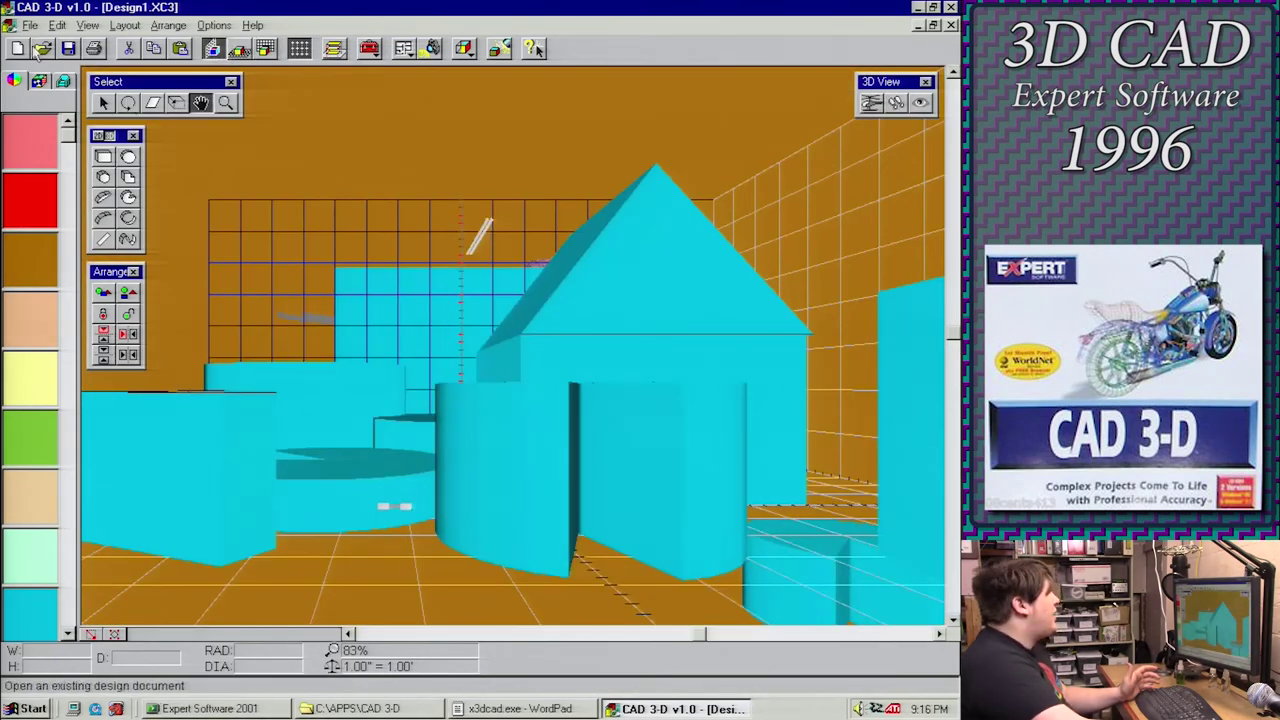
Leave the house design and open the sample drawing 5ftrol1.xc3 from the CAD 3-D Samples folder under c:\apps
{"action": "left_click", "coordinate": [40, 48]}
{"action": "left_click", "coordinate": [483, 397]}
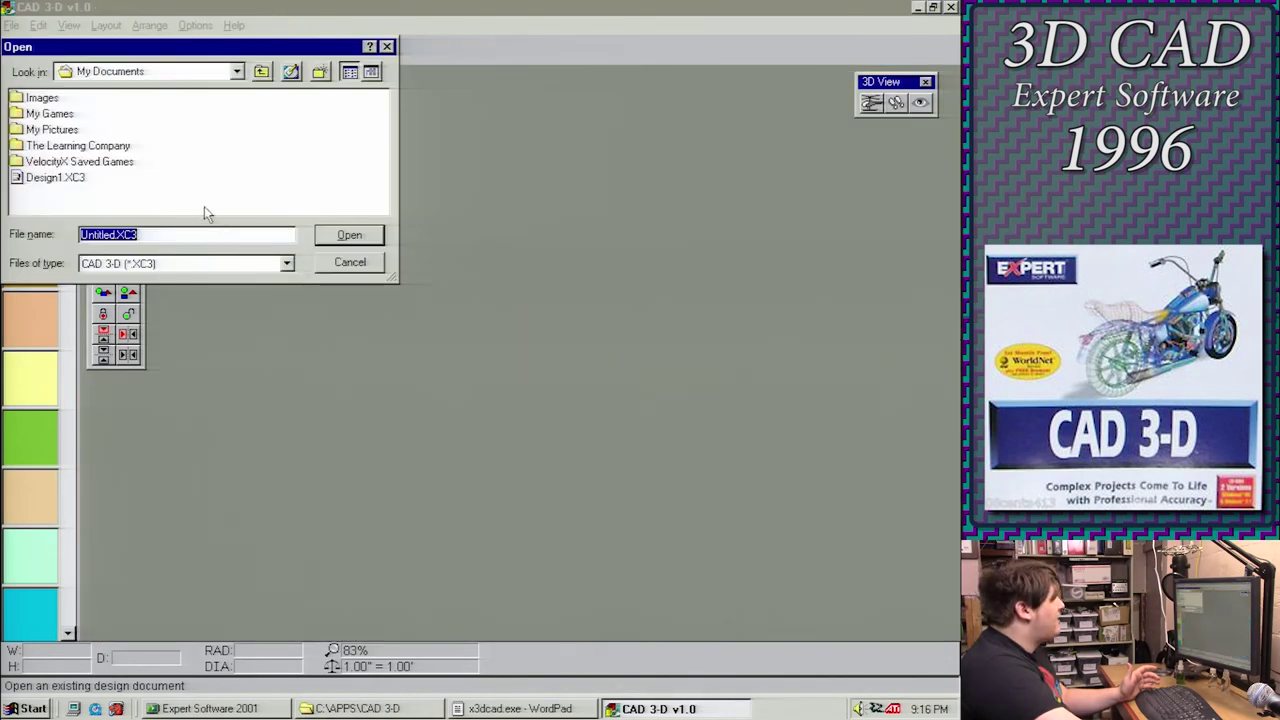
{"action": "type", "text": "c:\\ap"}
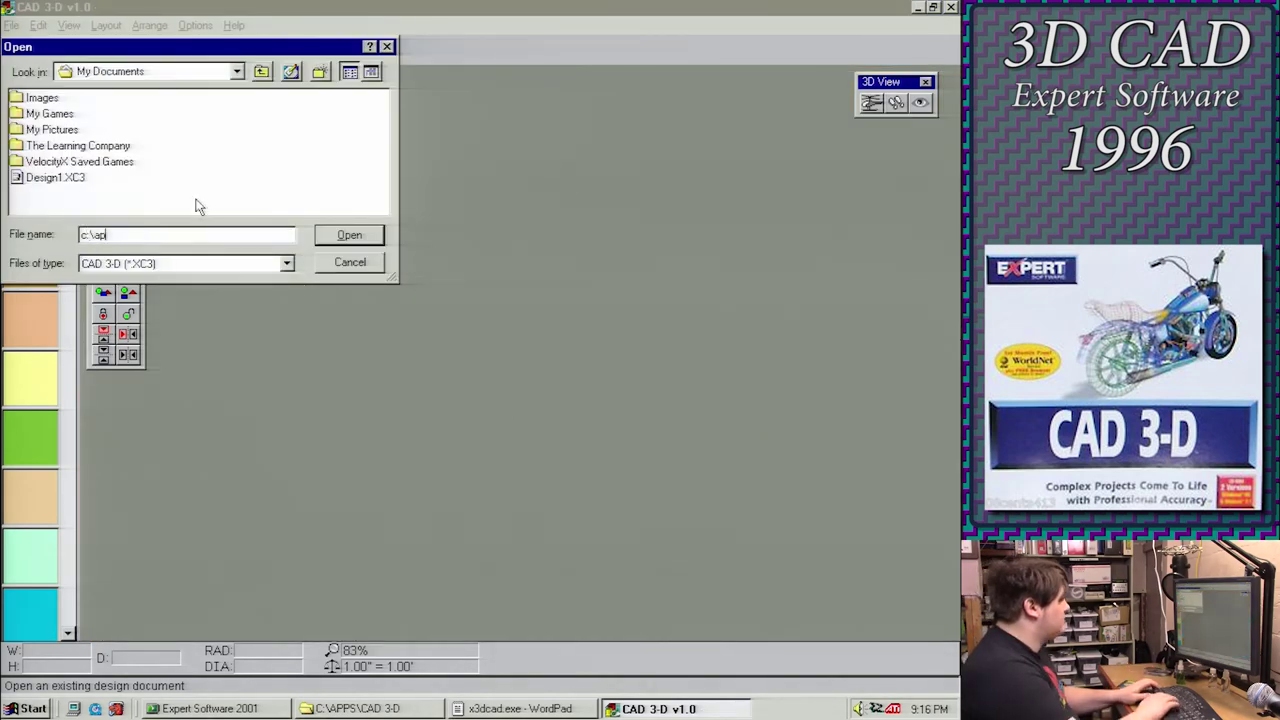
{"action": "type", "text": "ps"}
{"action": "key", "text": "Return"}
{"action": "double_click", "coordinate": [162, 150]}
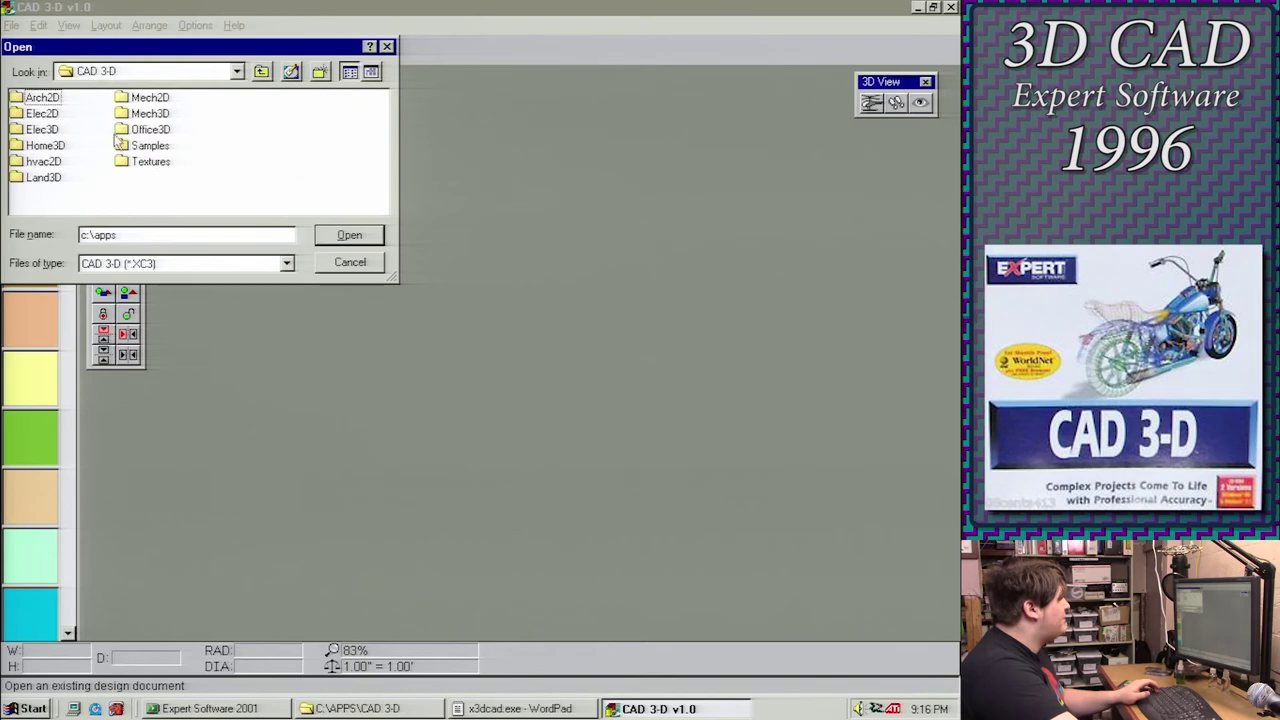
{"action": "double_click", "coordinate": [126, 150]}
{"action": "double_click", "coordinate": [49, 98]}
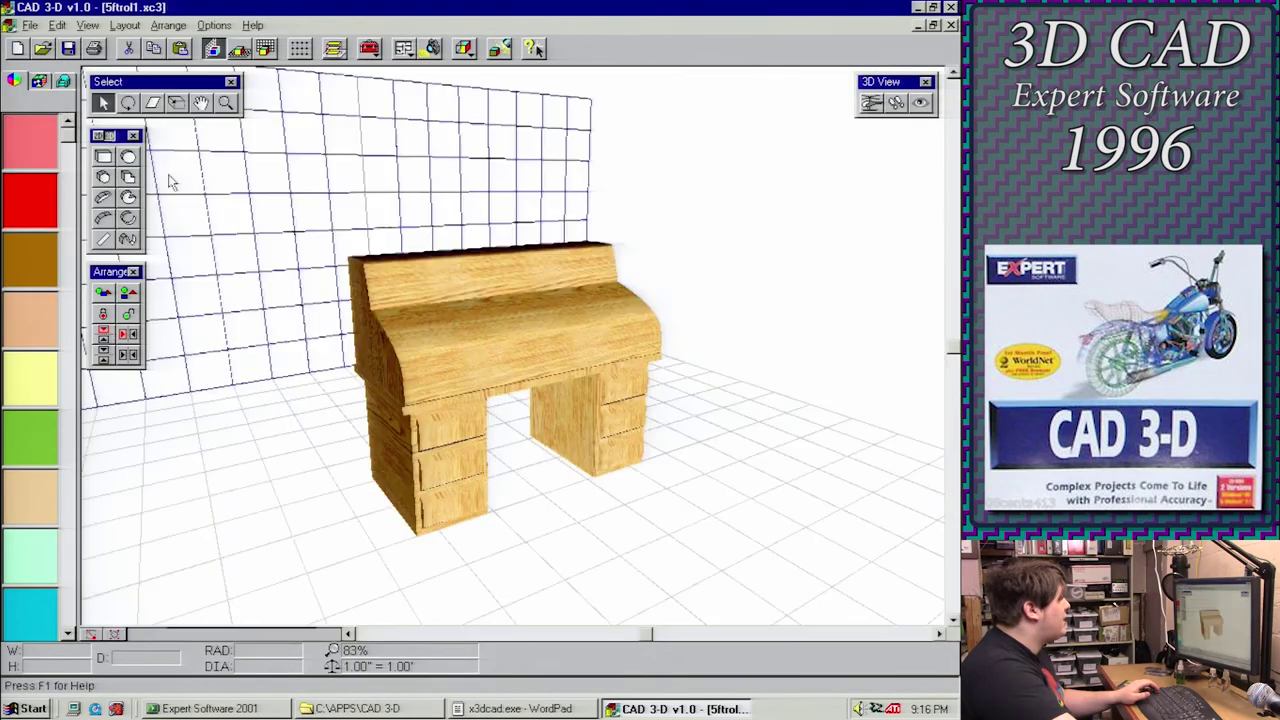
Try shifting the roll-top section of the desk, and open the sample drawing Deck.xc3
{"action": "left_click", "coordinate": [470, 351]}
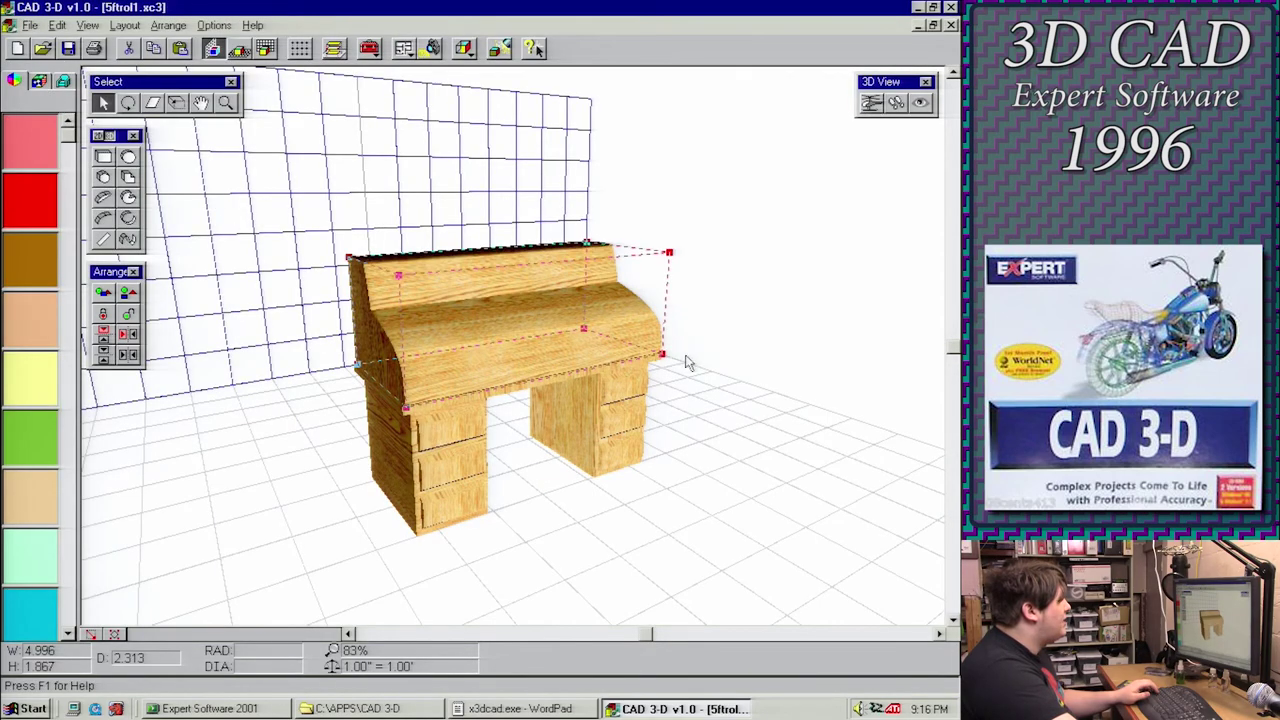
{"action": "left_click_drag", "start_coordinate": [525, 313], "coordinate": [436, 302]}
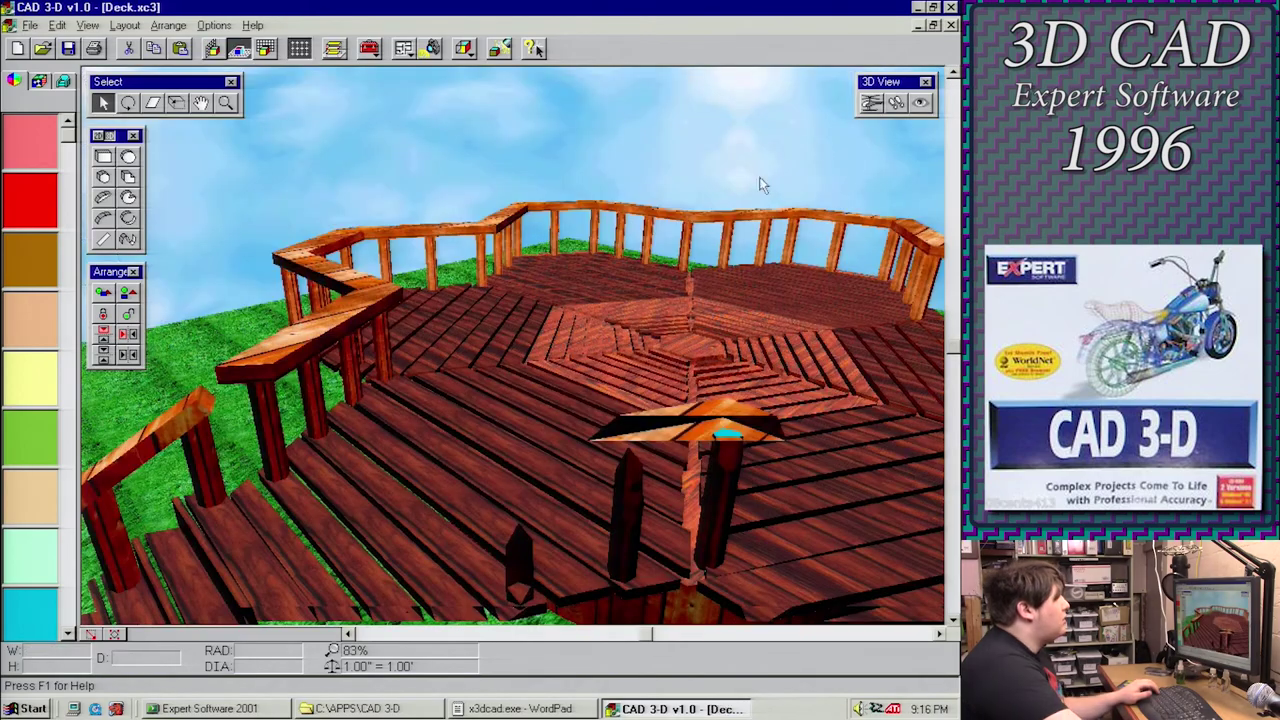
Walk through and fly over the wooden deck scene to examine it from ground level and above the floor
{"action": "left_click", "coordinate": [895, 103]}
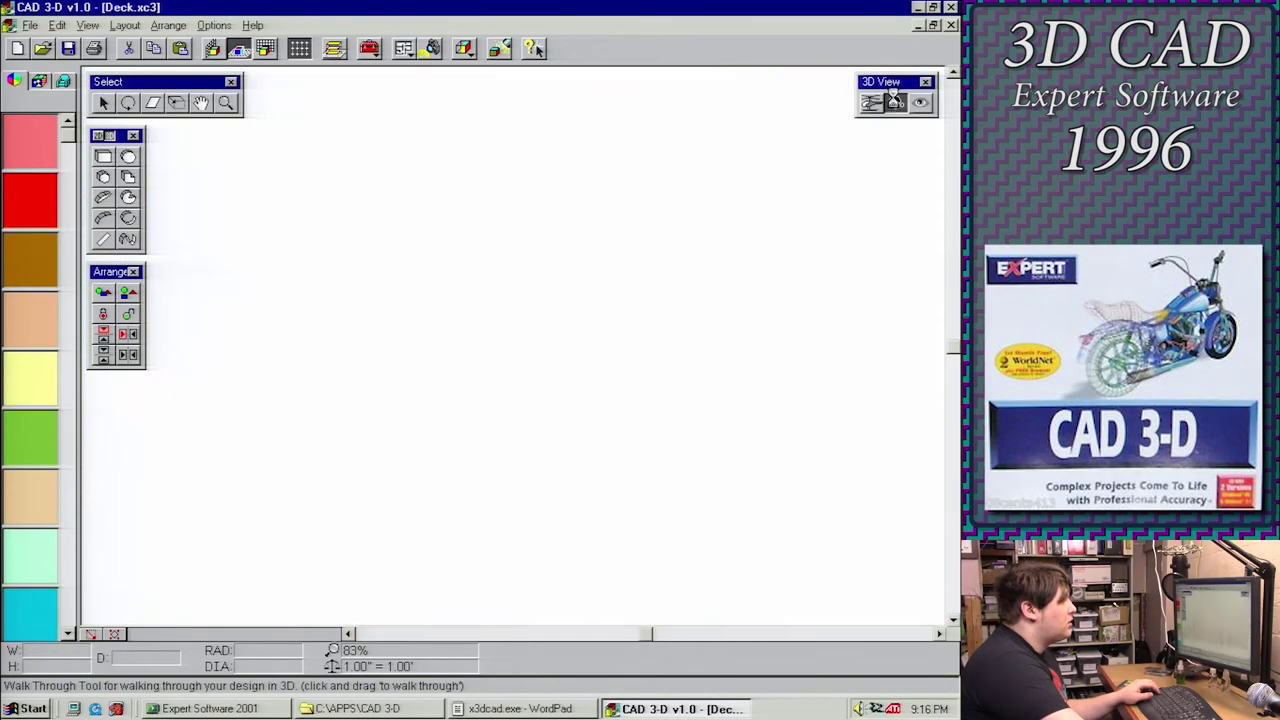
{"action": "left_click_drag", "start_coordinate": [580, 344], "coordinate": [511, 289]}
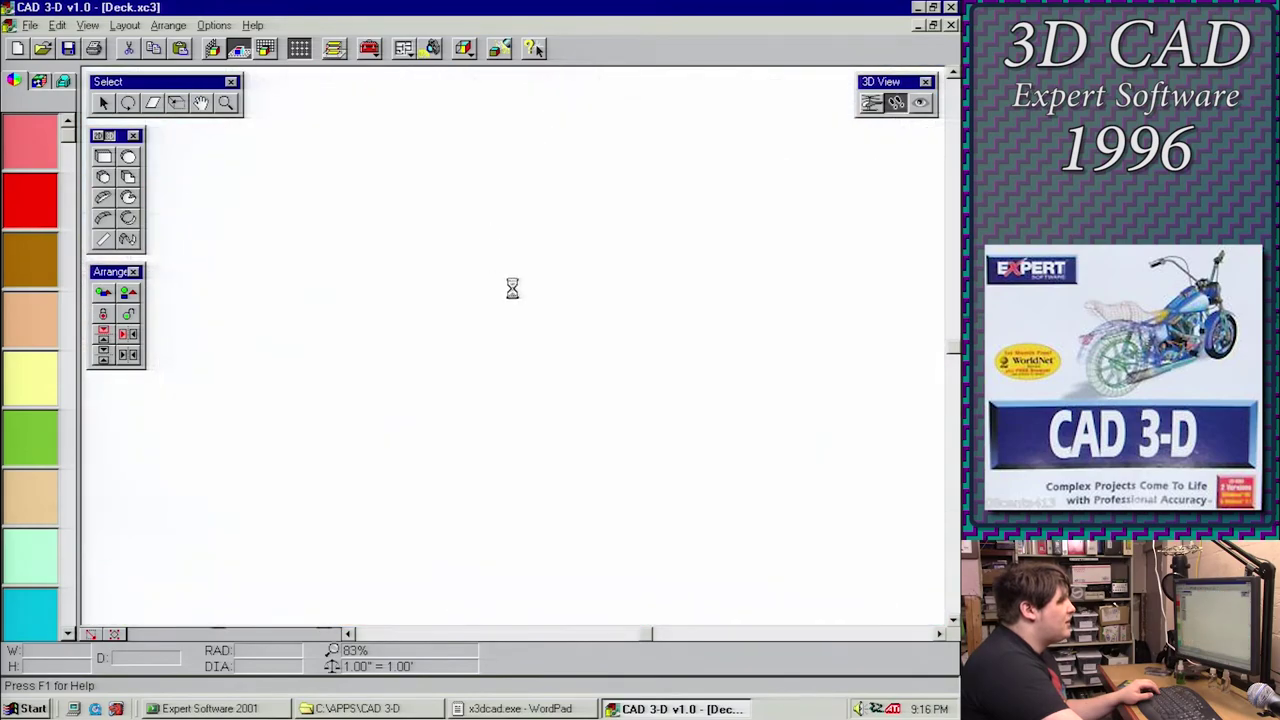
{"action": "right_click", "coordinate": [503, 341]}
{"action": "left_click", "coordinate": [550, 350]}
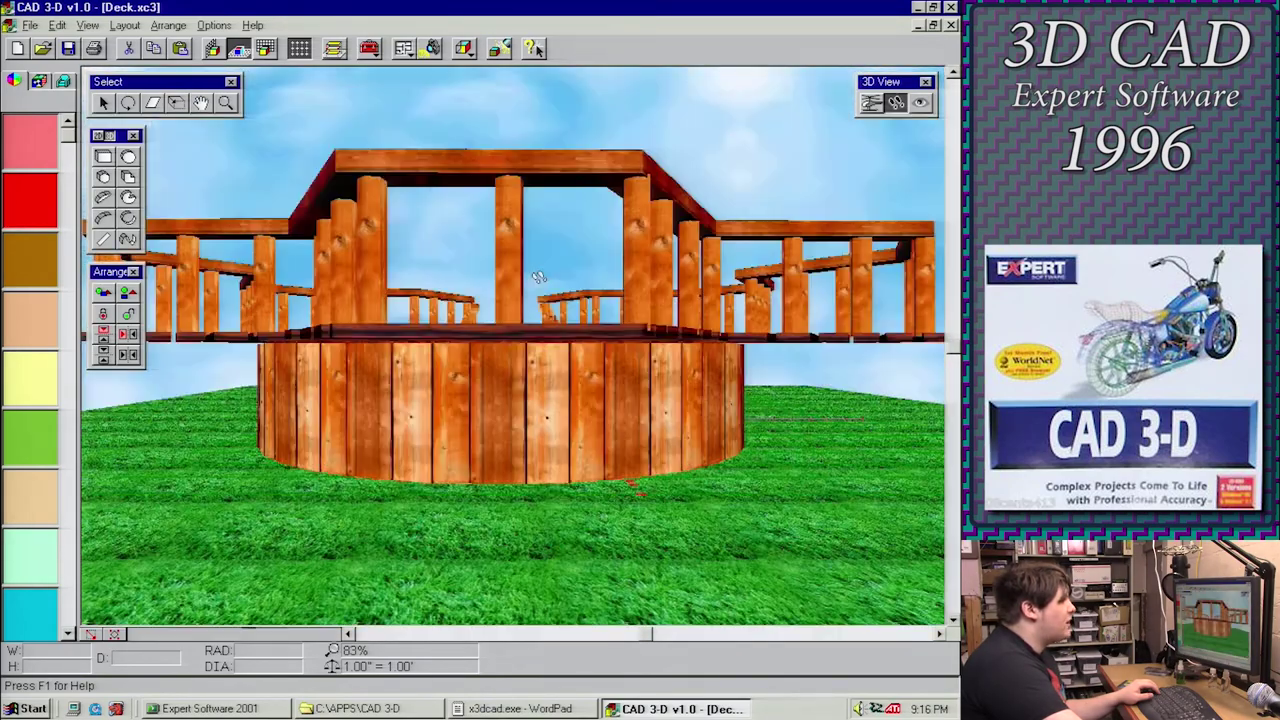
{"action": "left_click_drag", "start_coordinate": [538, 277], "coordinate": [727, 384]}
{"action": "left_click_drag", "start_coordinate": [766, 251], "coordinate": [549, 257]}
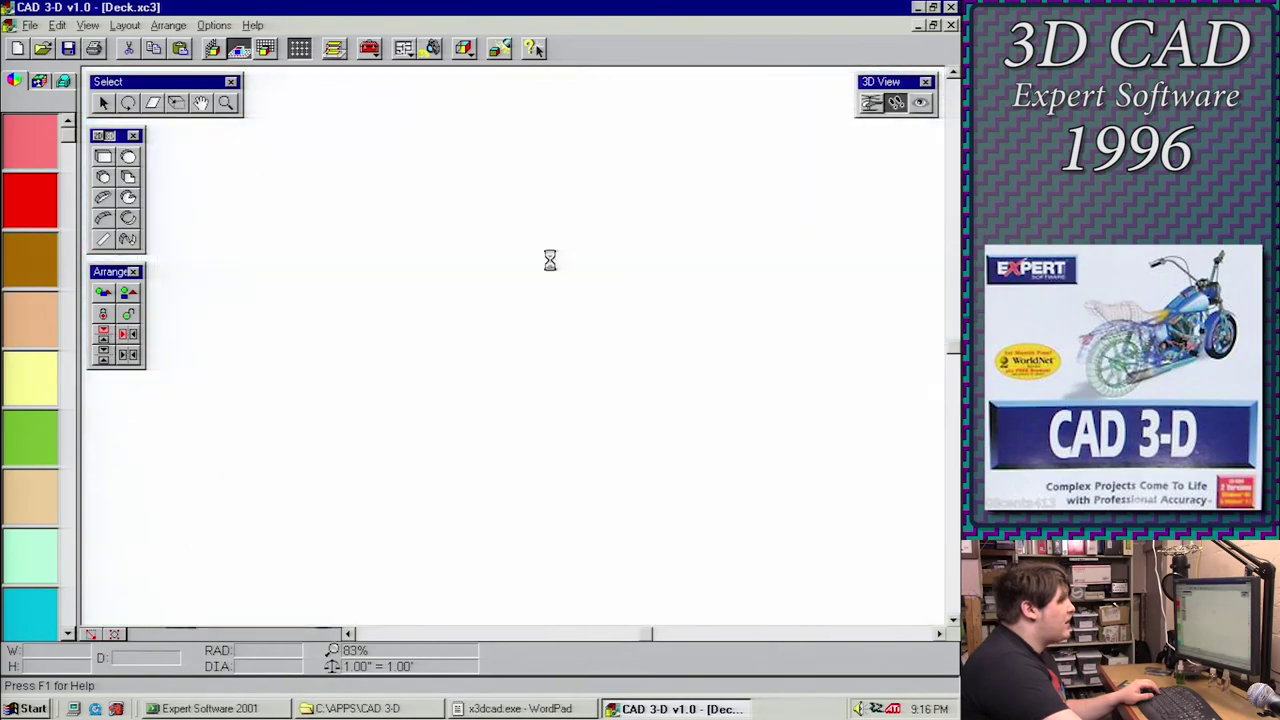
{"action": "left_click", "coordinate": [880, 102]}
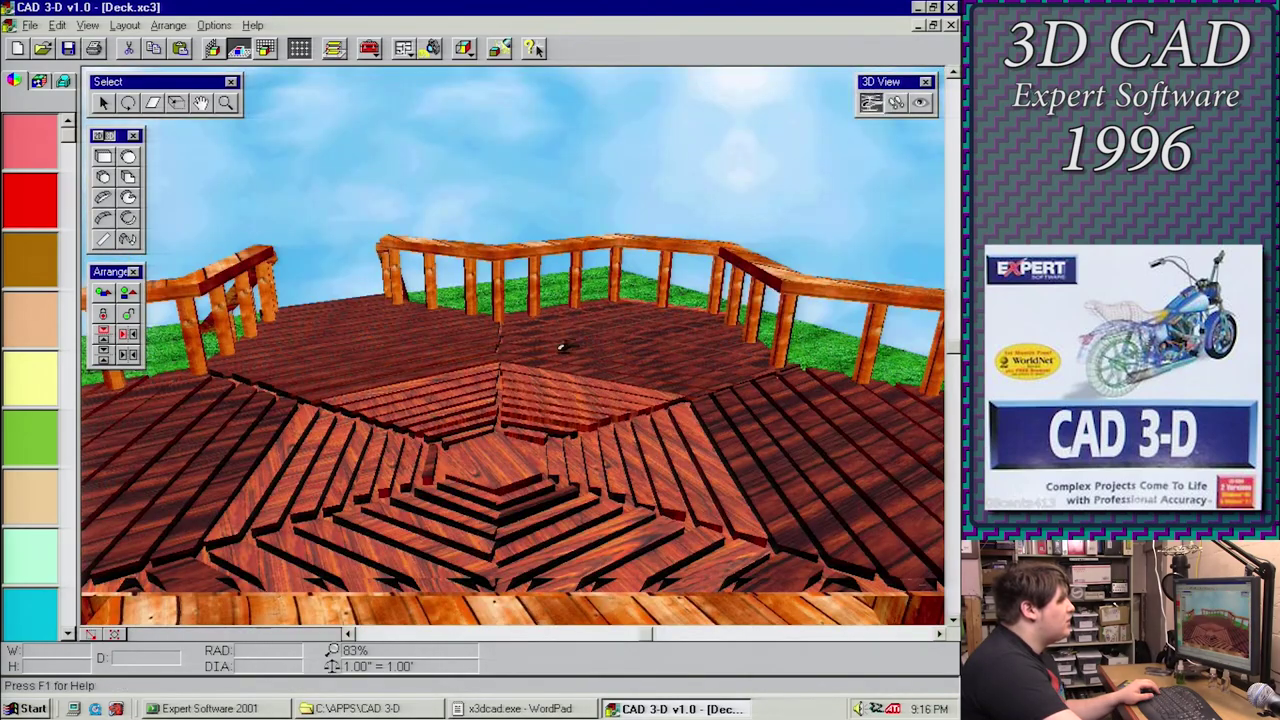
{"action": "left_click_drag", "start_coordinate": [542, 355], "coordinate": [551, 361]}
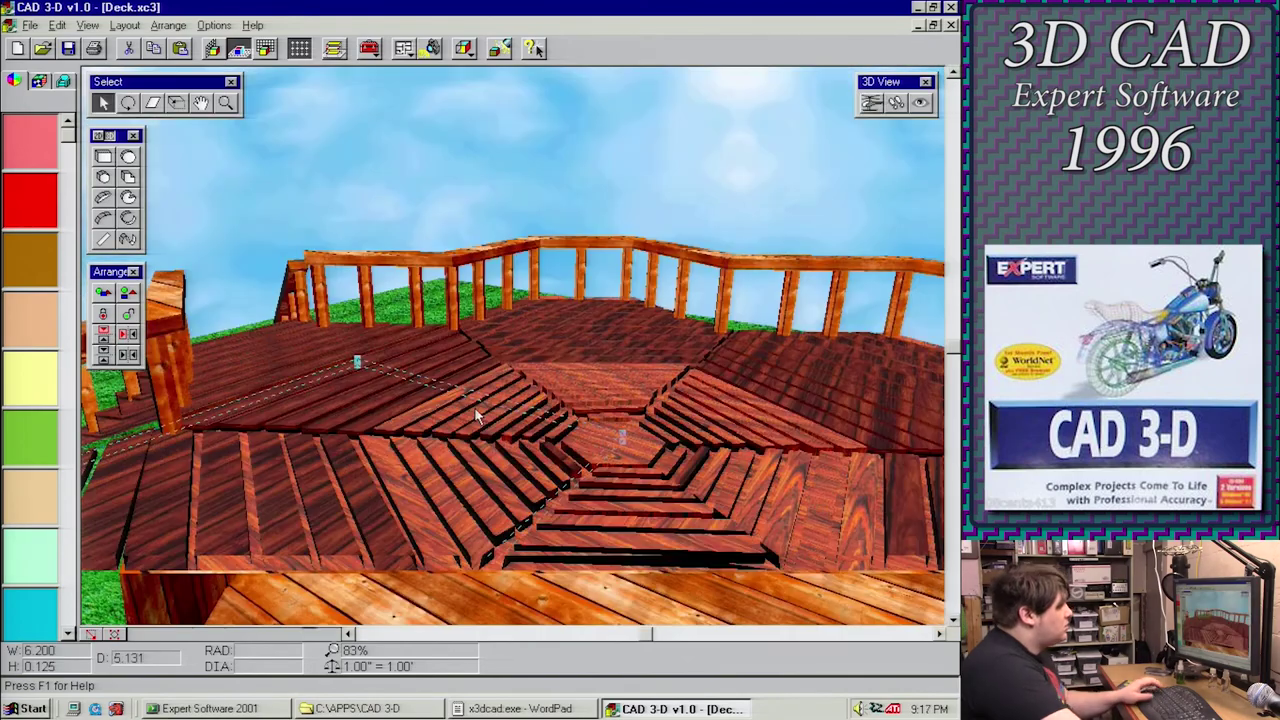
Pick out individual floor sections of the deck and ungroup the selected section
{"action": "left_click", "coordinate": [472, 408]}
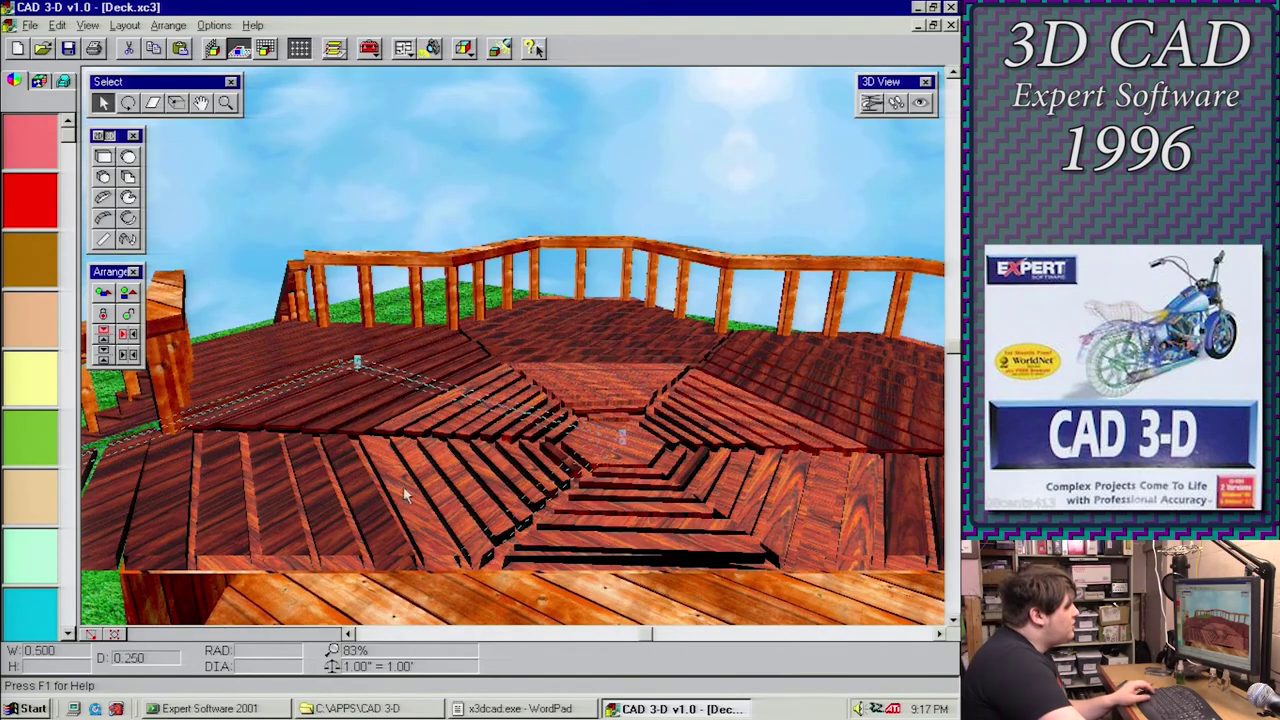
{"action": "left_click_drag", "start_coordinate": [350, 554], "coordinate": [329, 563]}
{"action": "left_click_drag", "start_coordinate": [331, 454], "coordinate": [414, 485]}
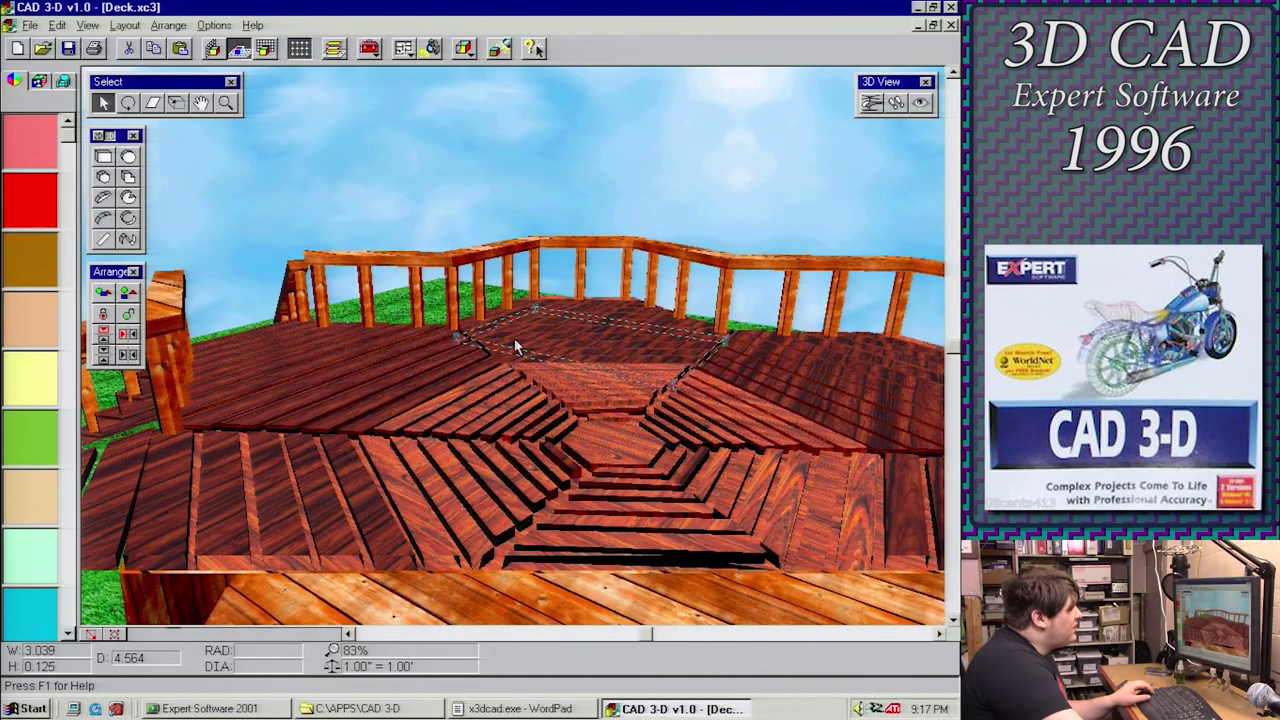
{"action": "left_click", "coordinate": [594, 331]}
{"action": "right_click", "coordinate": [396, 500]}
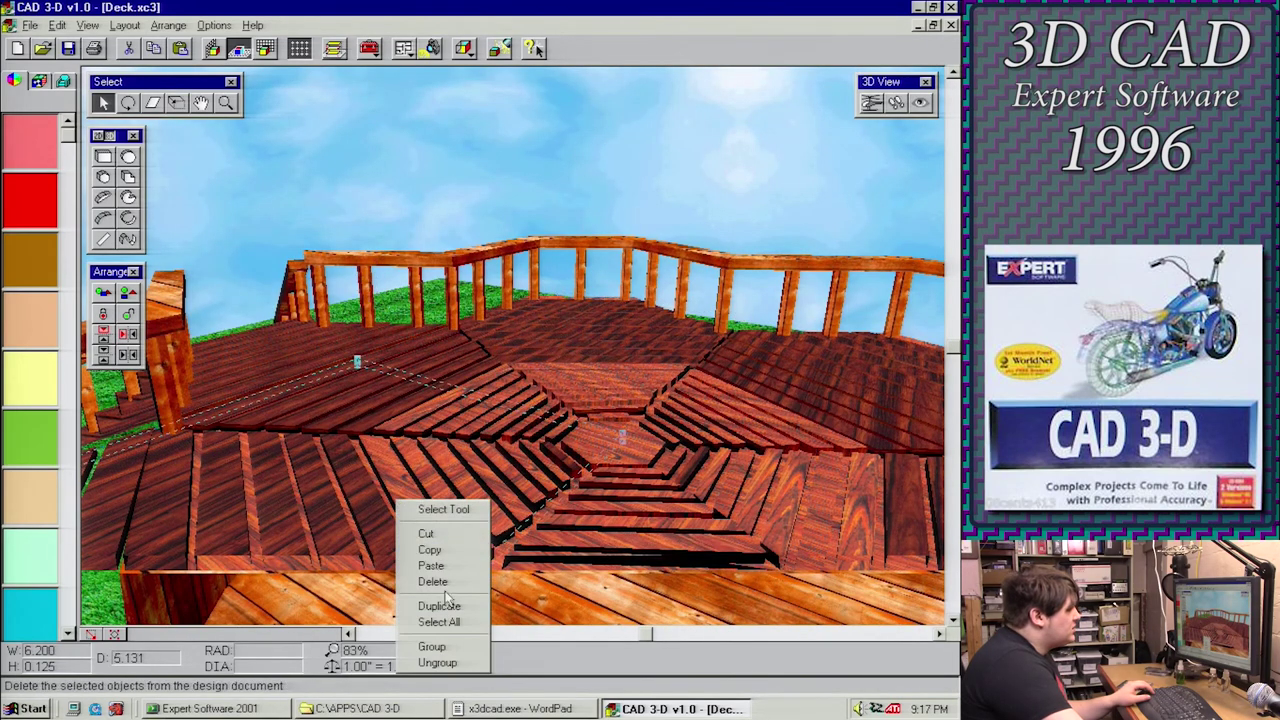
{"action": "left_click", "coordinate": [447, 664]}
Try to move a slatted floor section of the deck, and make the left grid the working grid
{"action": "left_click", "coordinate": [309, 397]}
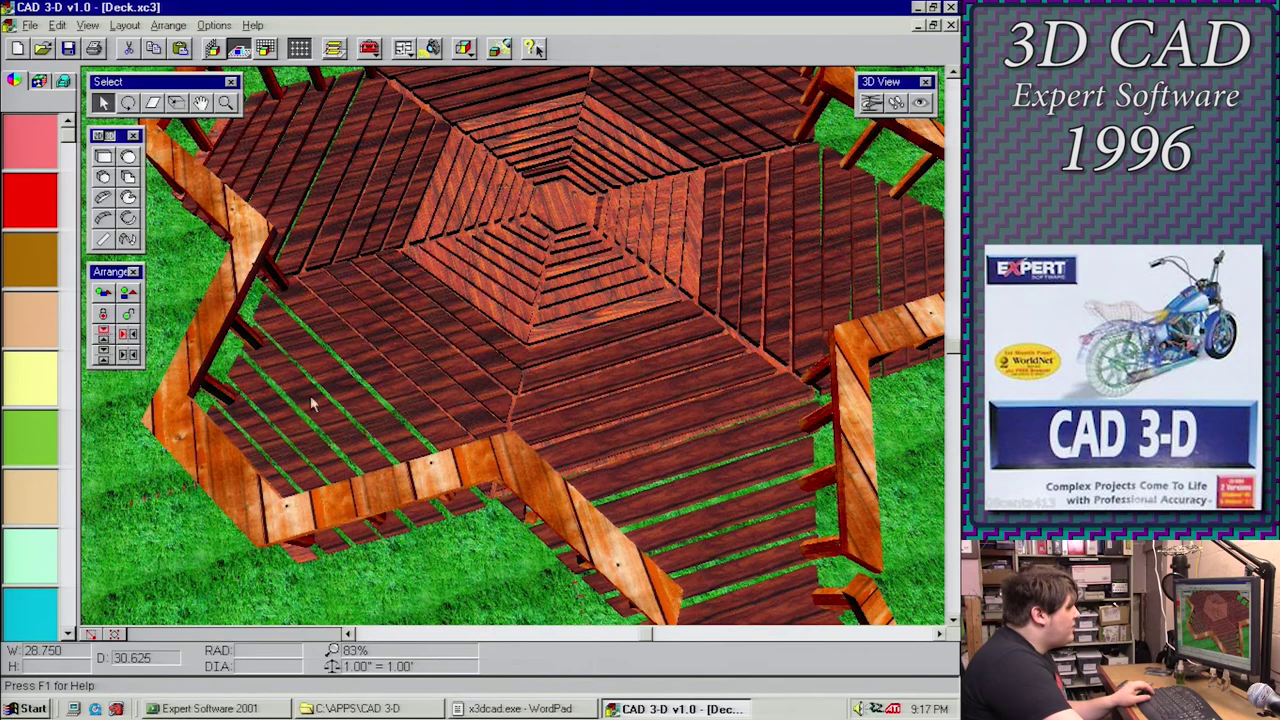
{"action": "left_click", "coordinate": [331, 385]}
{"action": "left_click_drag", "start_coordinate": [341, 373], "coordinate": [455, 287]}
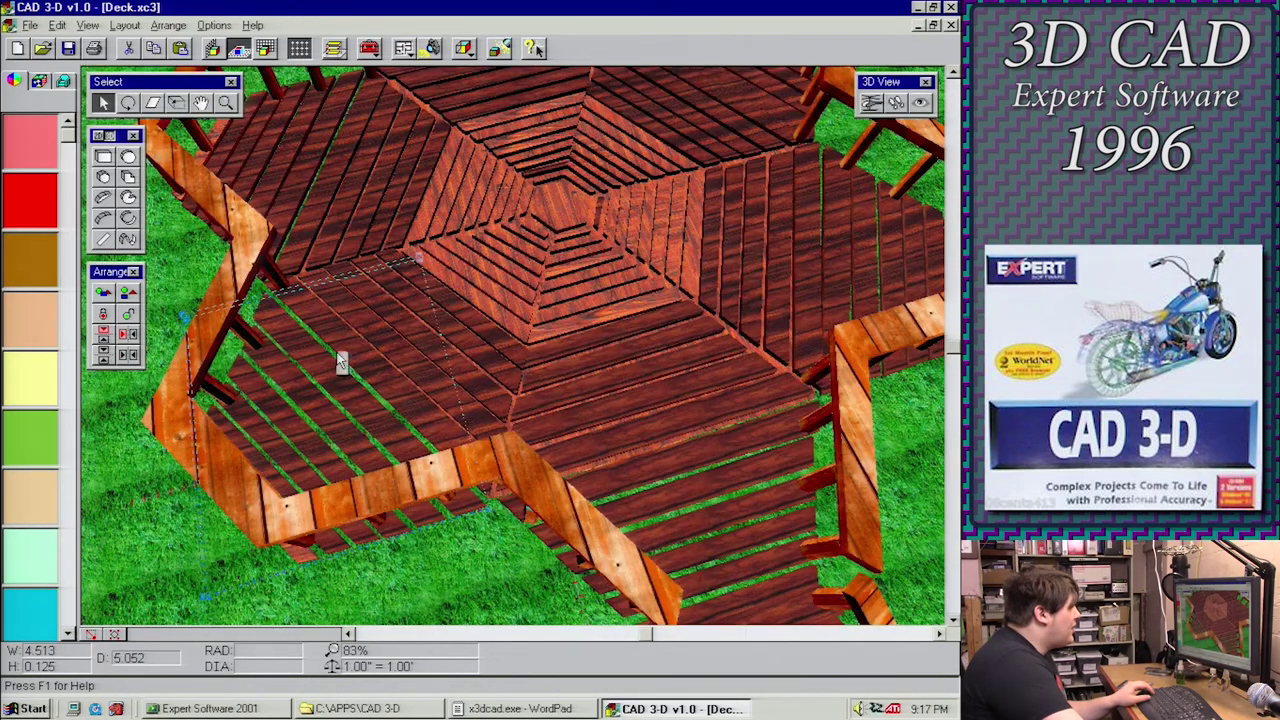
{"action": "right_click", "coordinate": [337, 355]}
{"action": "left_click_drag", "start_coordinate": [335, 350], "coordinate": [256, 444]}
{"action": "left_click", "coordinate": [493, 298]}
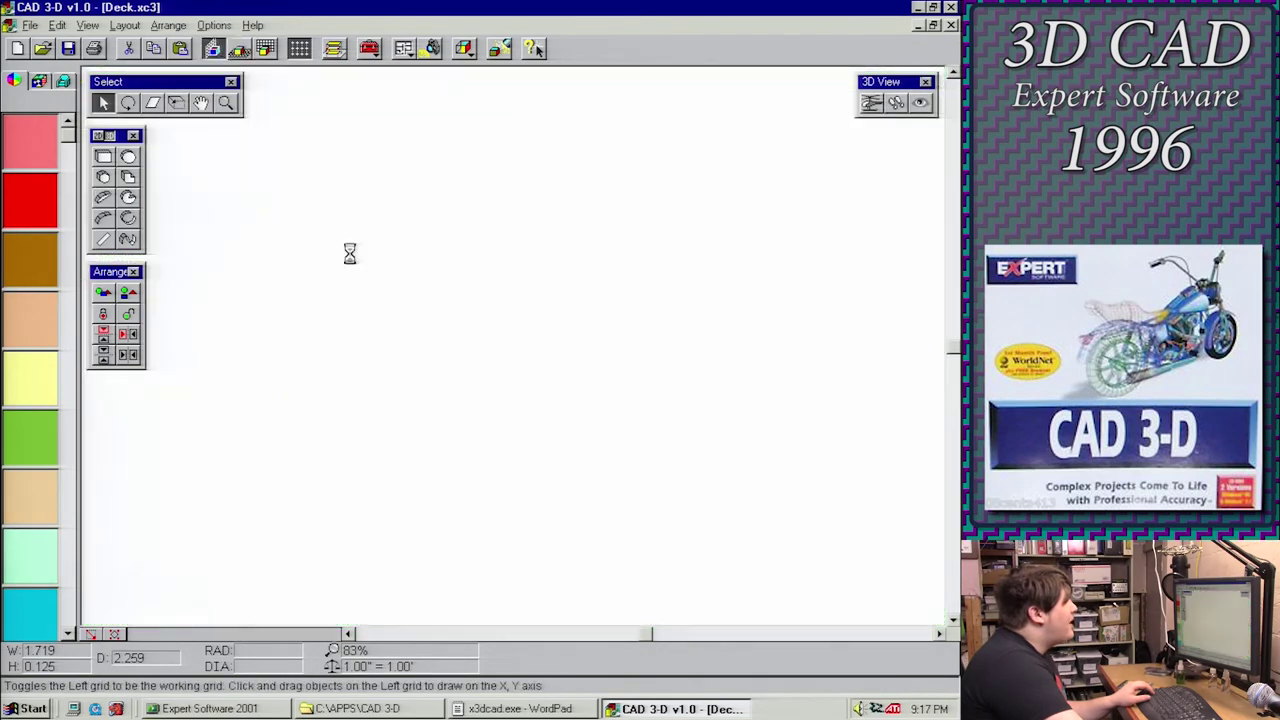
Select various floor sections of the deck one after another to see how the floor is built up
{"action": "left_click", "coordinate": [303, 386]}
{"action": "left_click", "coordinate": [308, 392]}
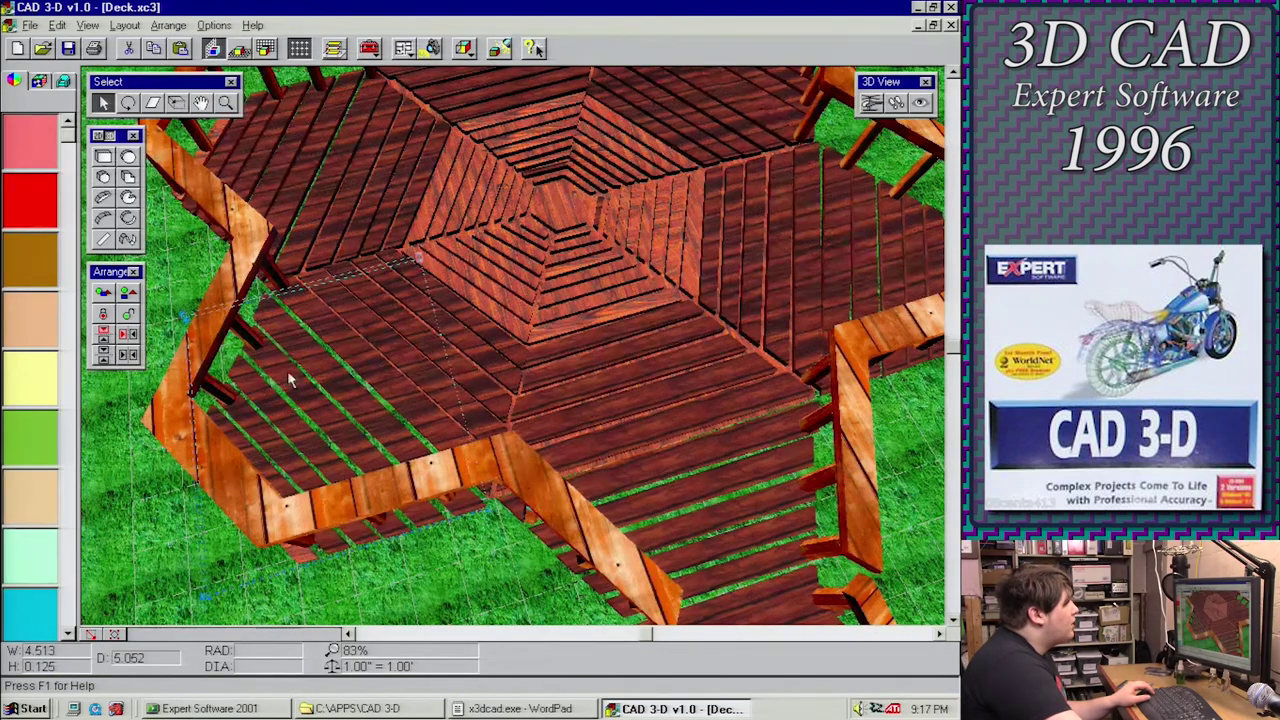
{"action": "left_click", "coordinate": [332, 382]}
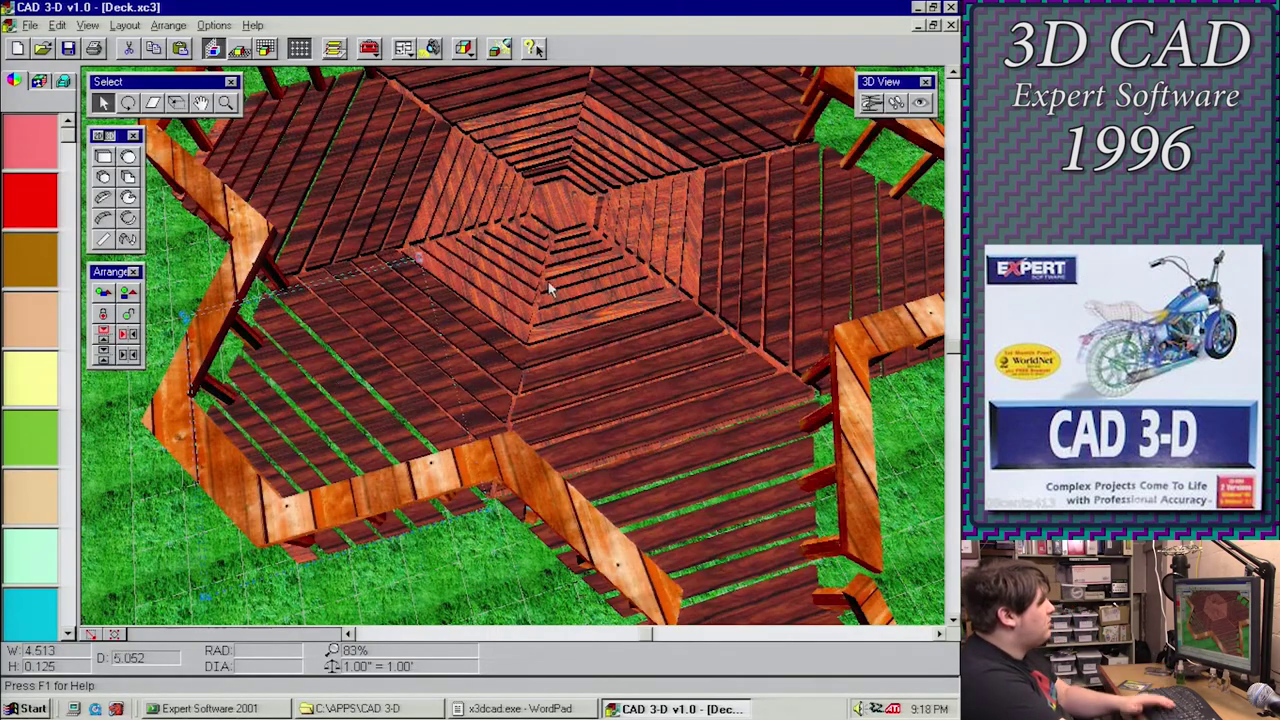
{"action": "left_click", "coordinate": [548, 288]}
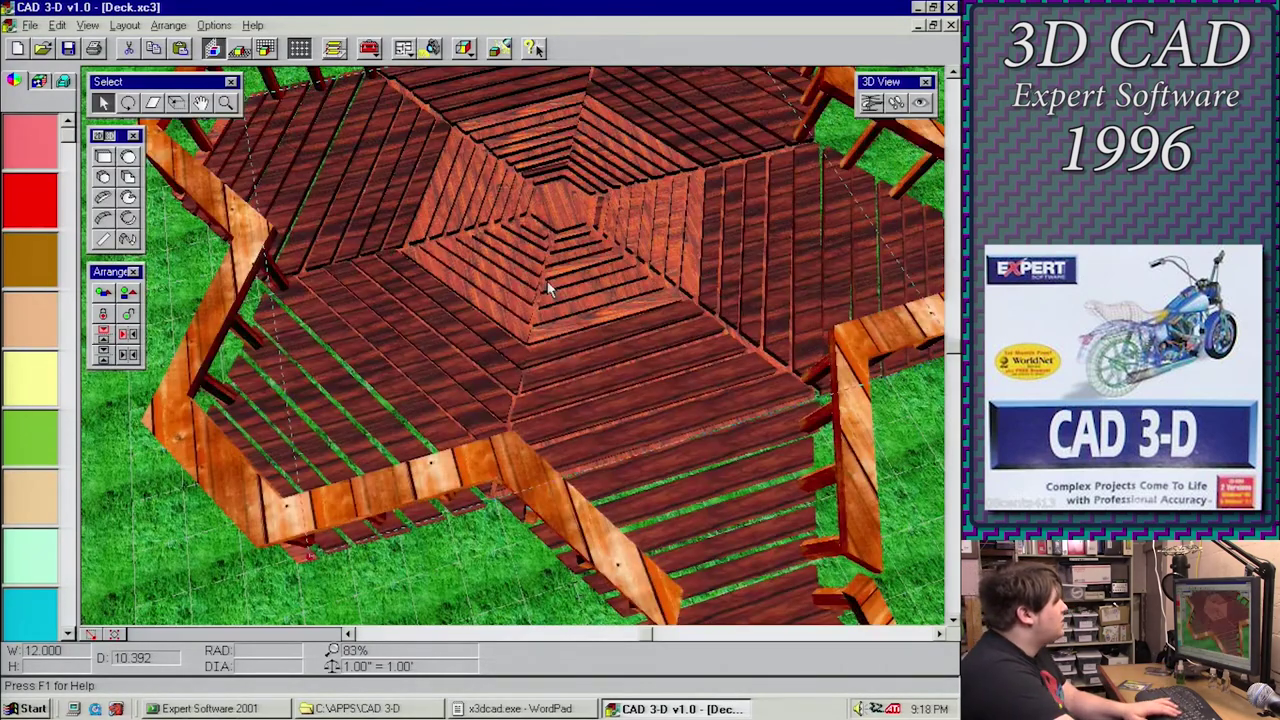
{"action": "left_click", "coordinate": [472, 283]}
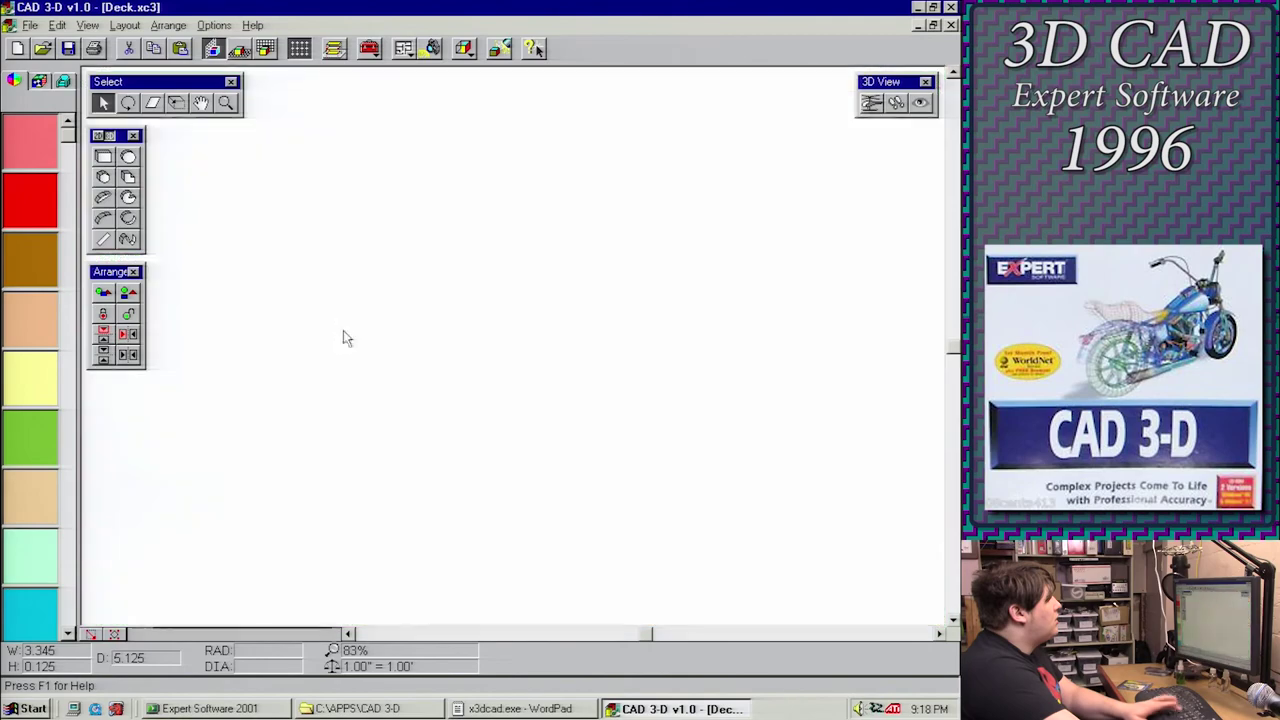
{"action": "left_click", "coordinate": [329, 331]}
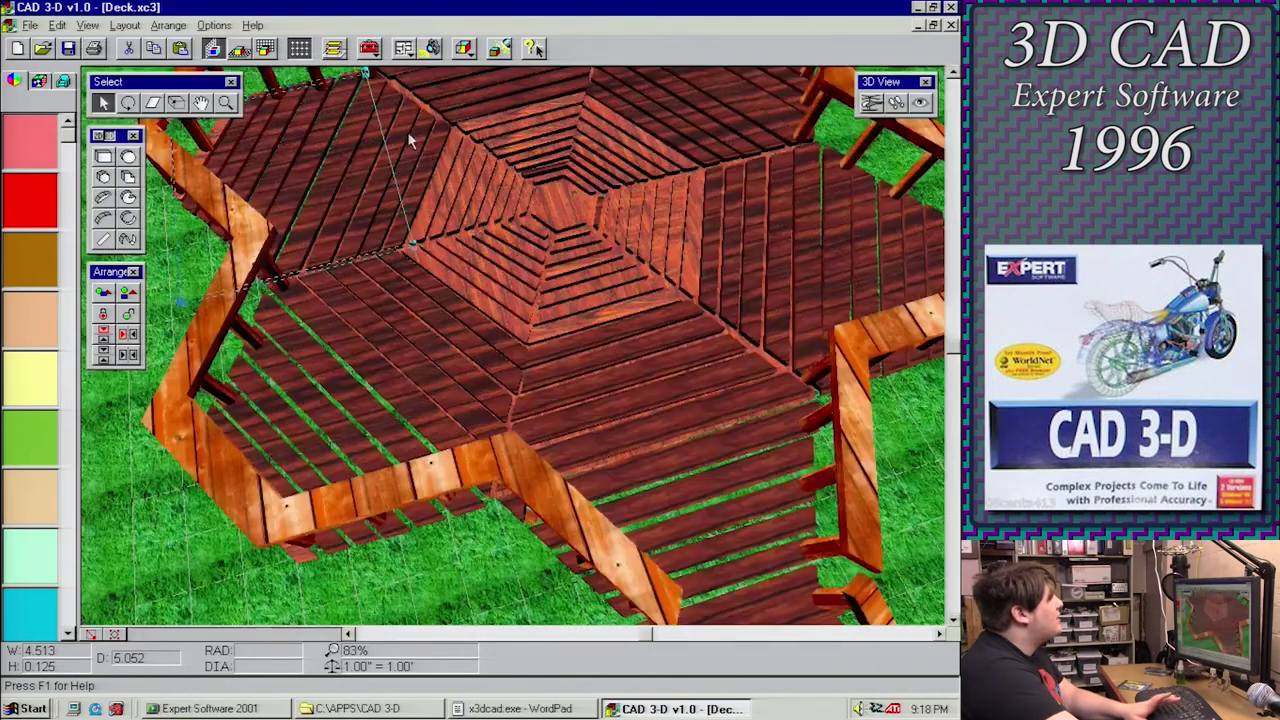
{"action": "left_click", "coordinate": [463, 118]}
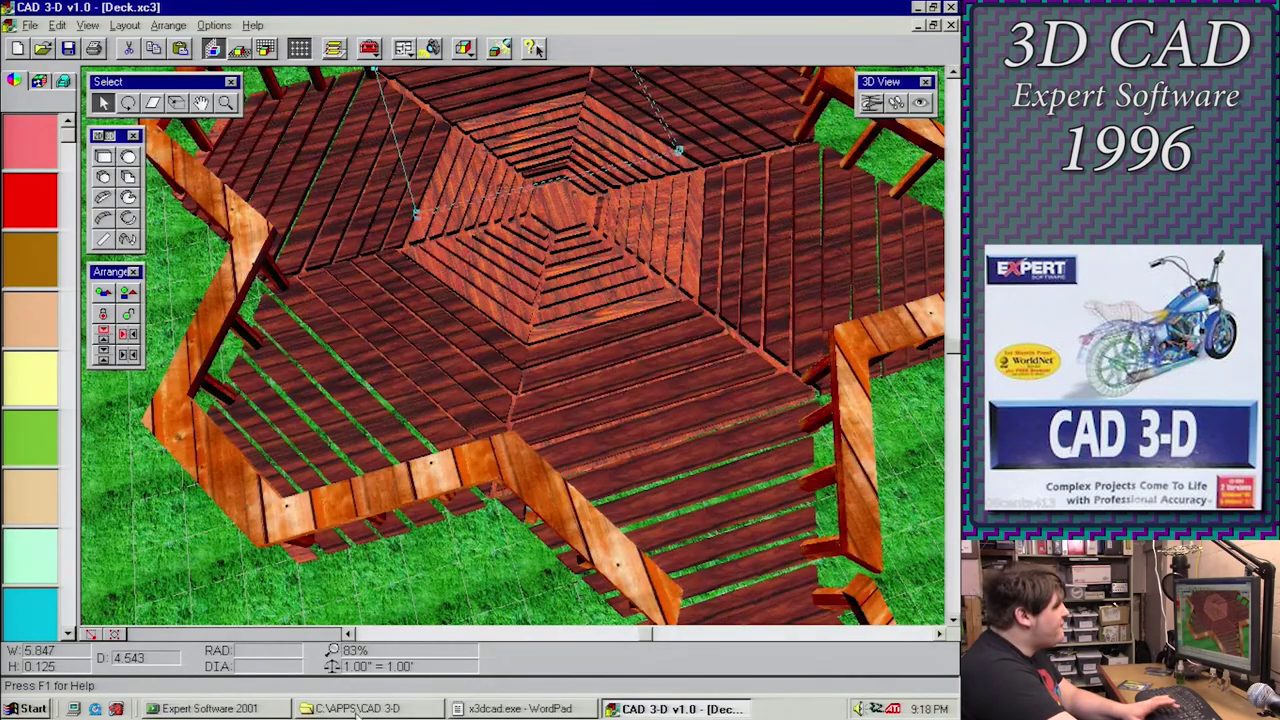
Check the Samples folder, then select everything in the deck drawing and remove the grass ground
{"action": "left_click", "coordinate": [355, 713]}
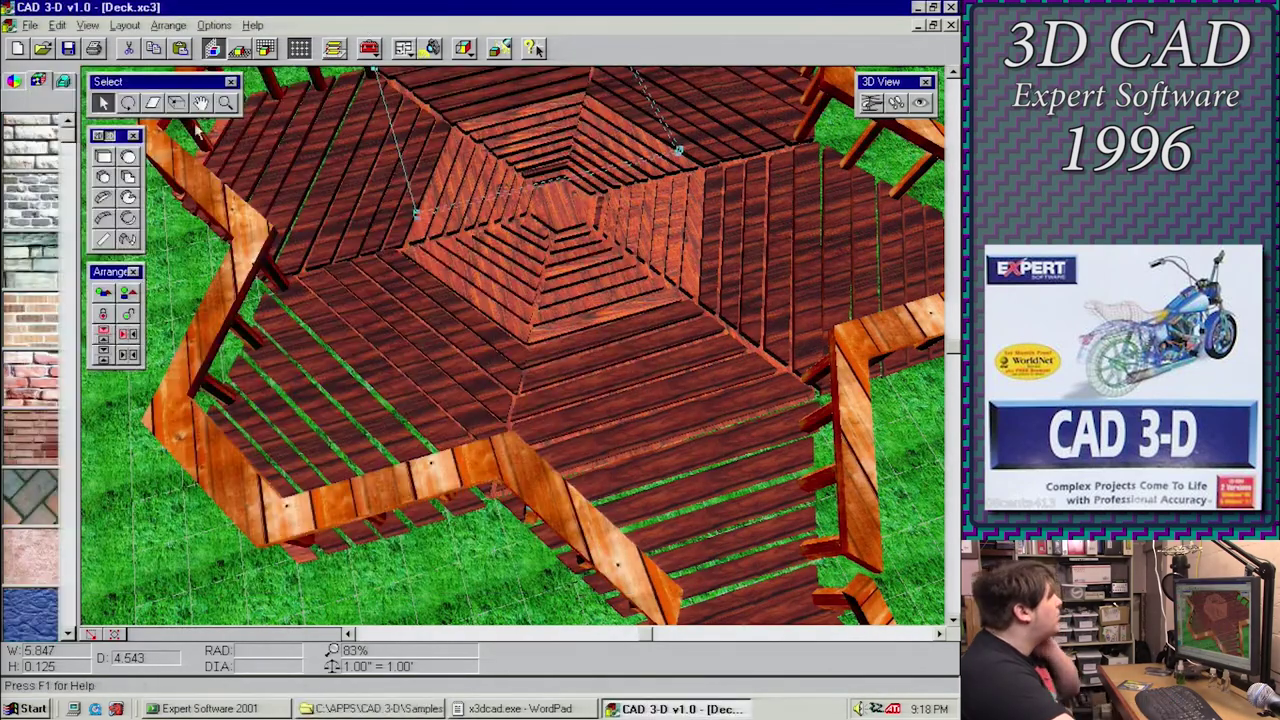
{"action": "key", "text": "ctrl+a"}
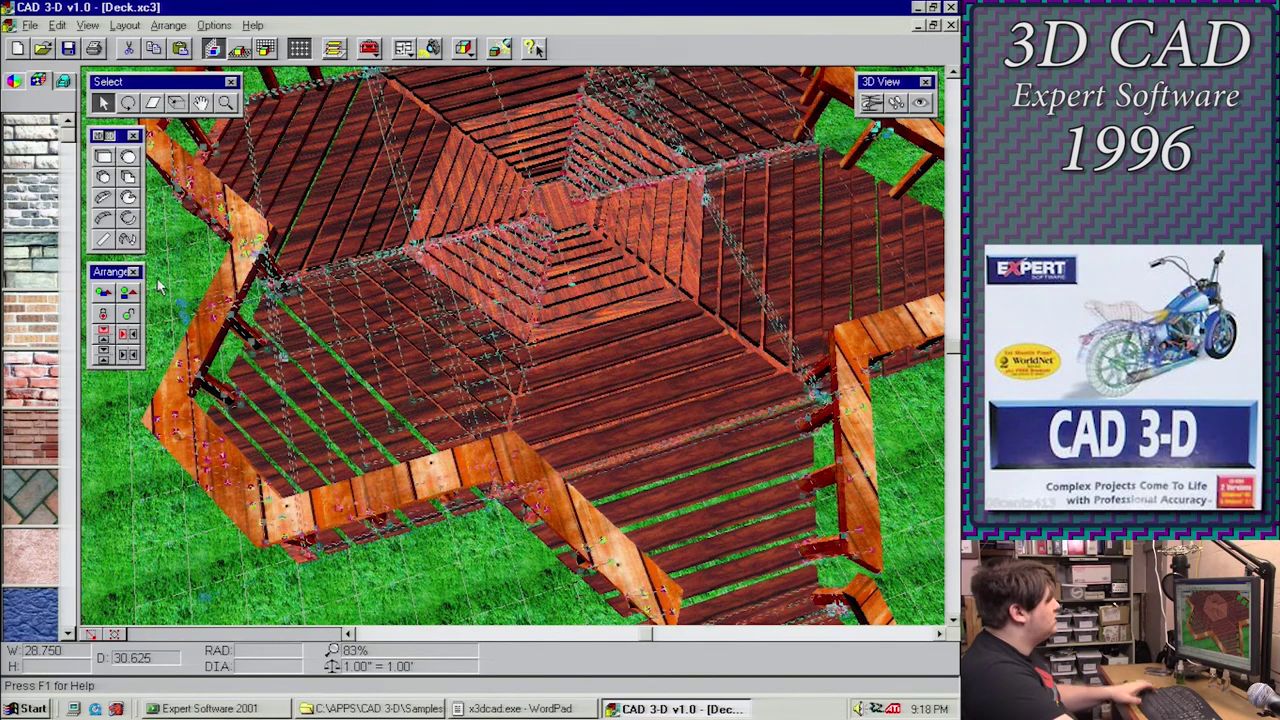
{"action": "left_click", "coordinate": [160, 287]}
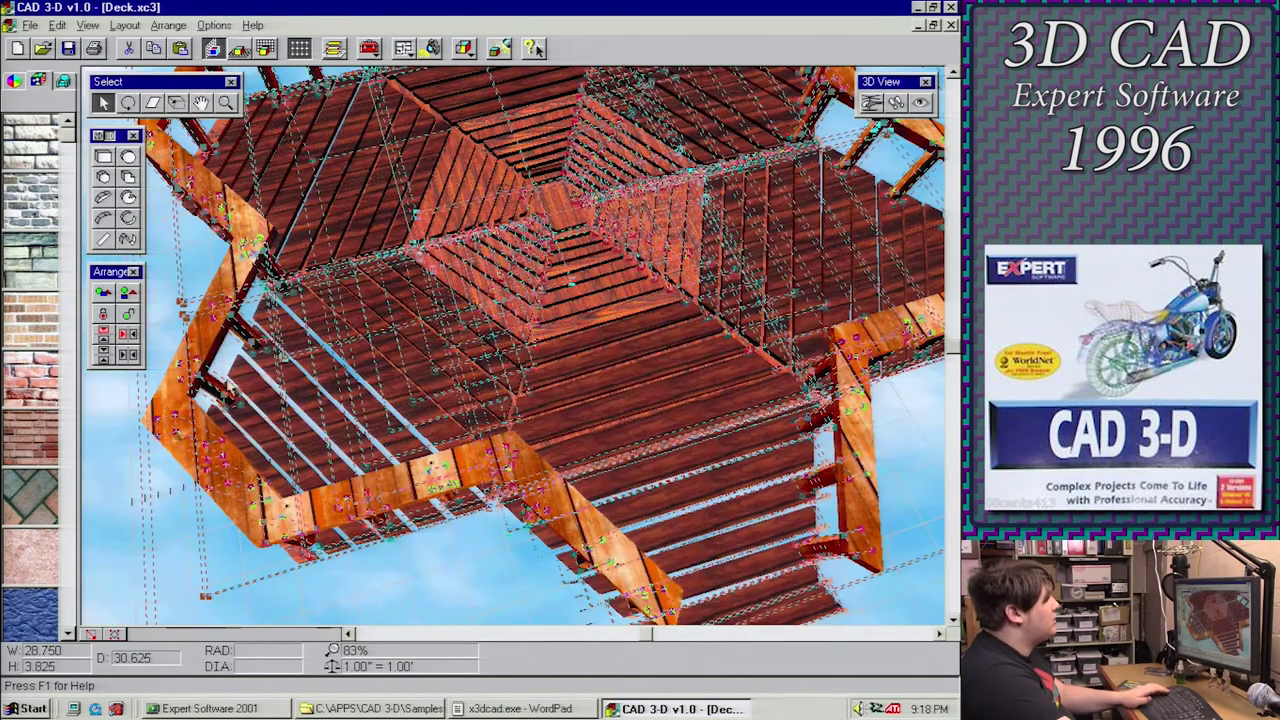
{"action": "left_click", "coordinate": [401, 577]}
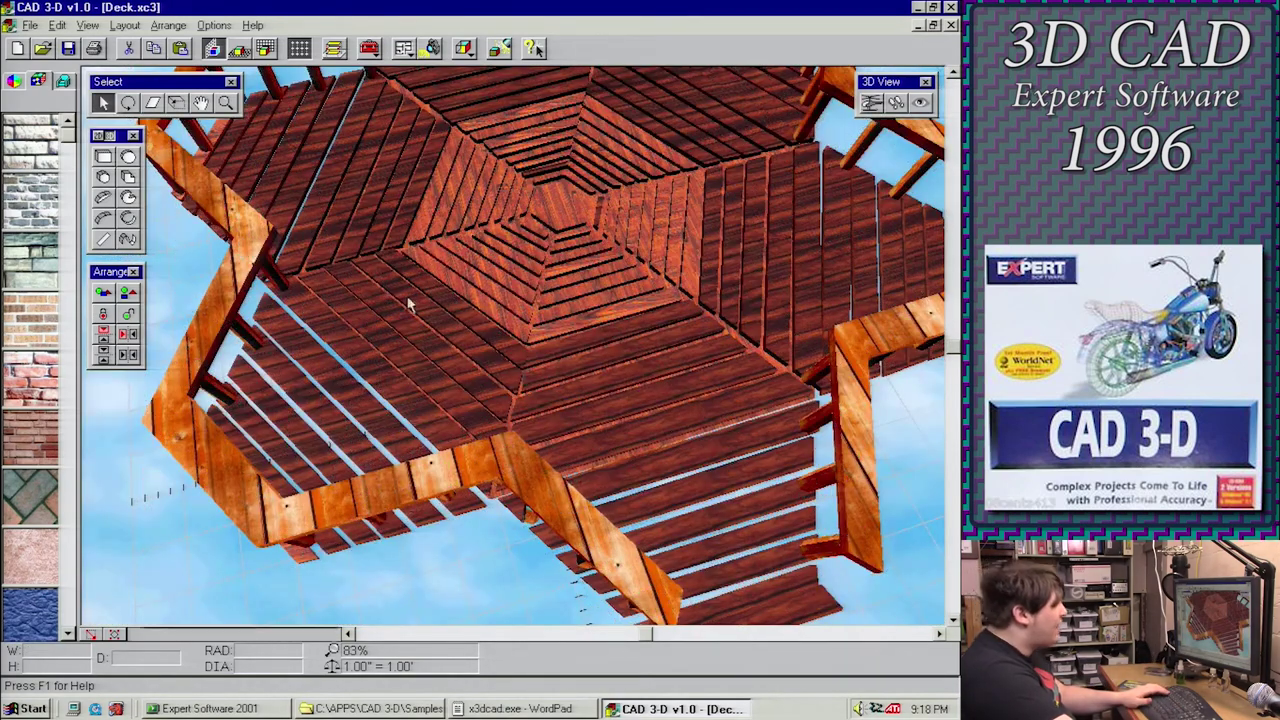
{"action": "right_click", "coordinate": [408, 373]}
{"action": "left_click", "coordinate": [453, 518]}
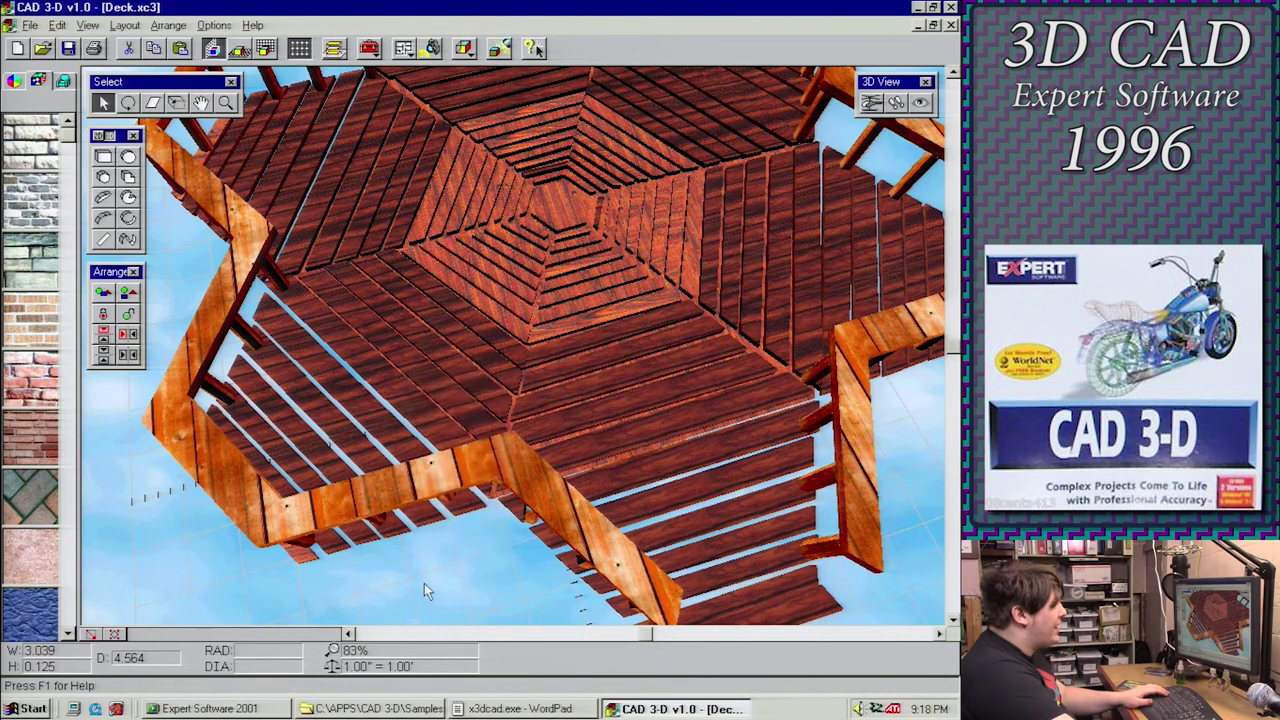
Close Deck.xc3 without saving the changes and open the sample drawing Sculptur.XC3
{"action": "left_click", "coordinate": [951, 25]}
{"action": "left_click", "coordinate": [480, 393]}
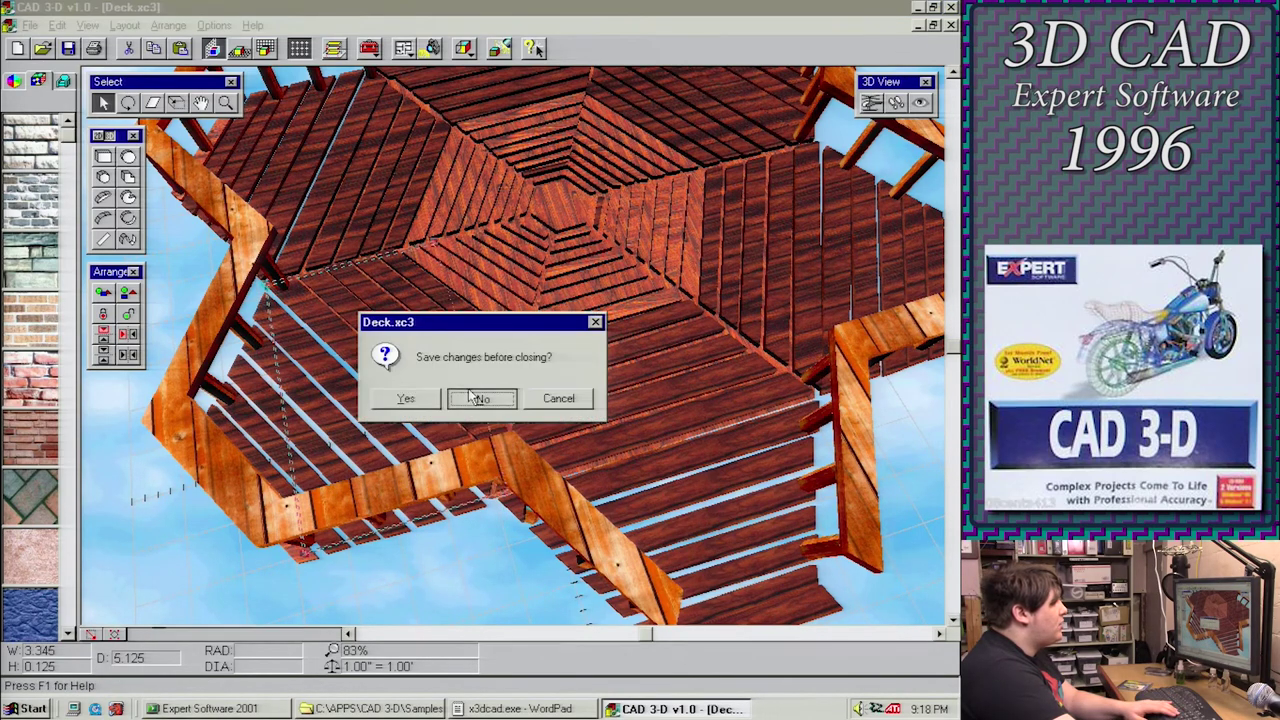
{"action": "left_click", "coordinate": [40, 49]}
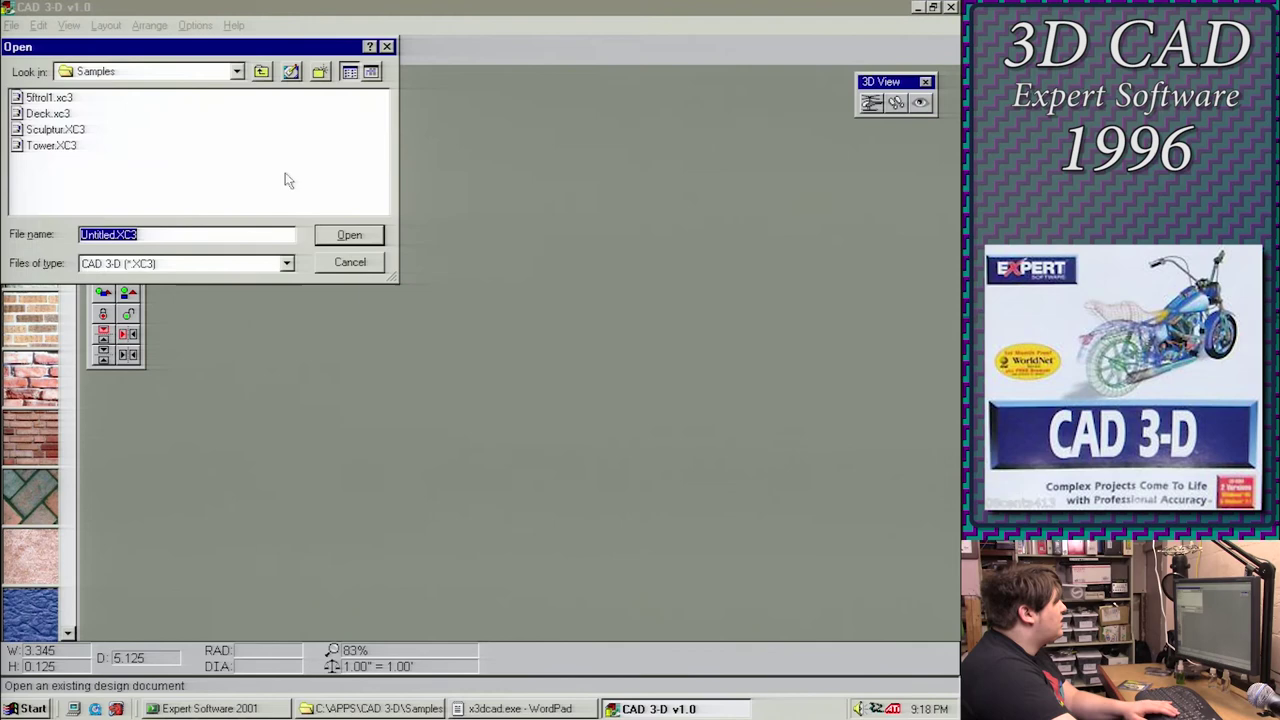
{"action": "double_click", "coordinate": [55, 132]}
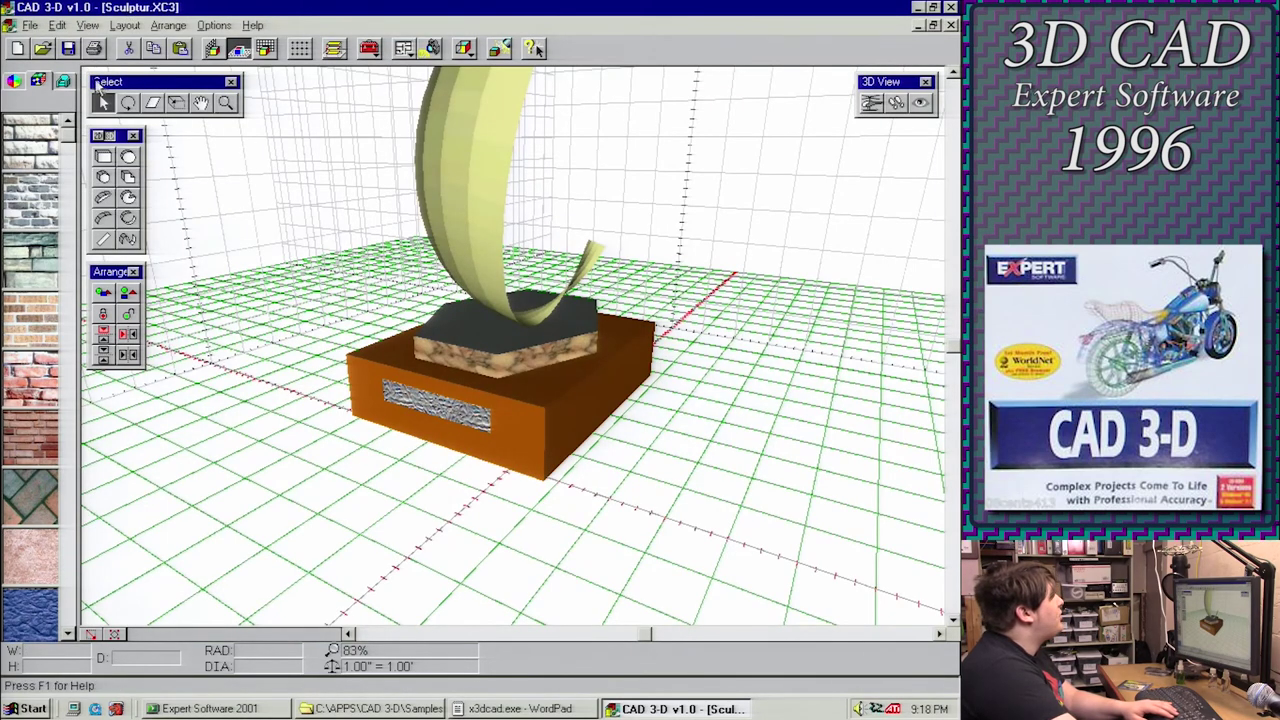
Examine the sculpture by panning and flying around it, resetting to the Home View and flying around it again
{"action": "left_click", "coordinate": [200, 103]}
{"action": "mouse_move", "coordinate": [543, 214]}
{"action": "left_mouse_down"}
{"action": "mouse_move", "coordinate": [603, 380]}
{"action": "mouse_move", "coordinate": [540, 443]}
{"action": "mouse_move", "coordinate": [600, 351]}
{"action": "mouse_move", "coordinate": [623, 249]}
{"action": "mouse_move", "coordinate": [737, 169]}
{"action": "left_mouse_up"}
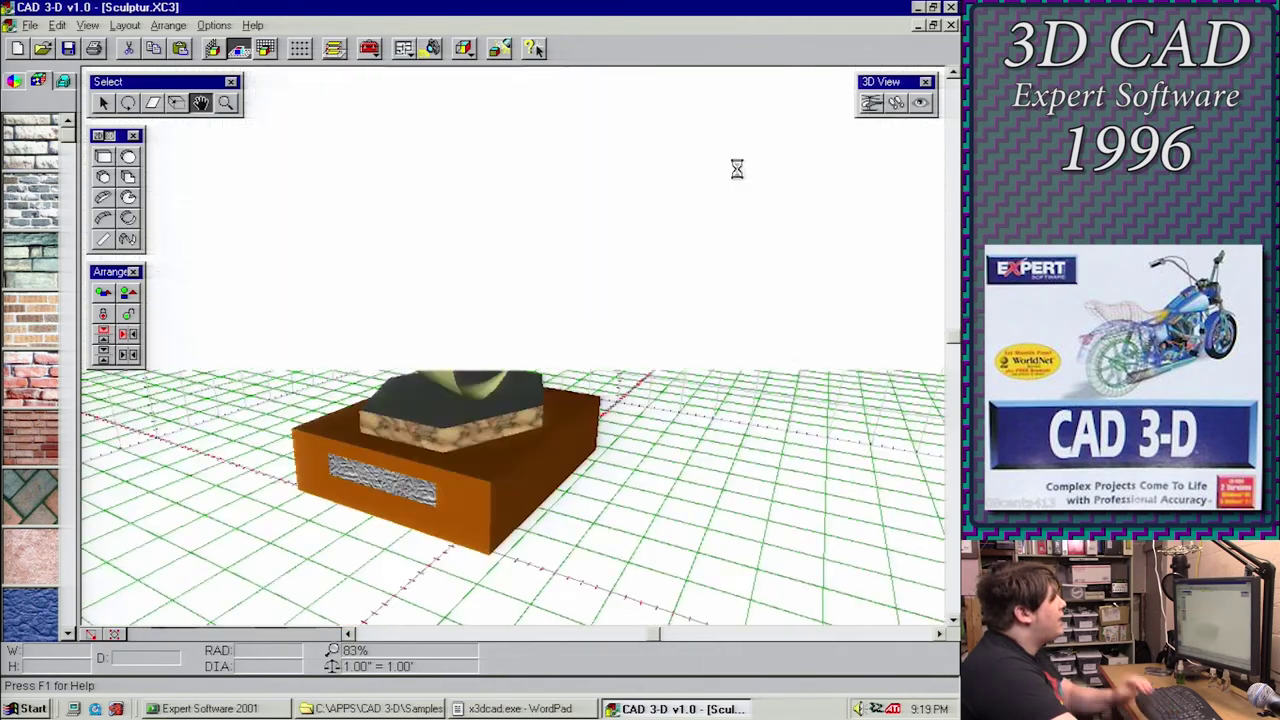
{"action": "mouse_move", "coordinate": [814, 220]}
{"action": "left_mouse_down"}
{"action": "mouse_move", "coordinate": [766, 271]}
{"action": "mouse_move", "coordinate": [660, 246]}
{"action": "mouse_move", "coordinate": [595, 249]}
{"action": "mouse_move", "coordinate": [766, 244]}
{"action": "mouse_move", "coordinate": [680, 280]}
{"action": "mouse_move", "coordinate": [477, 280]}
{"action": "mouse_move", "coordinate": [474, 291]}
{"action": "mouse_move", "coordinate": [361, 265]}
{"action": "mouse_move", "coordinate": [569, 289]}
{"action": "mouse_move", "coordinate": [514, 271]}
{"action": "mouse_move", "coordinate": [440, 293]}
{"action": "mouse_move", "coordinate": [409, 286]}
{"action": "left_mouse_up"}
{"action": "right_click", "coordinate": [422, 272]}
{"action": "right_click", "coordinate": [277, 200]}
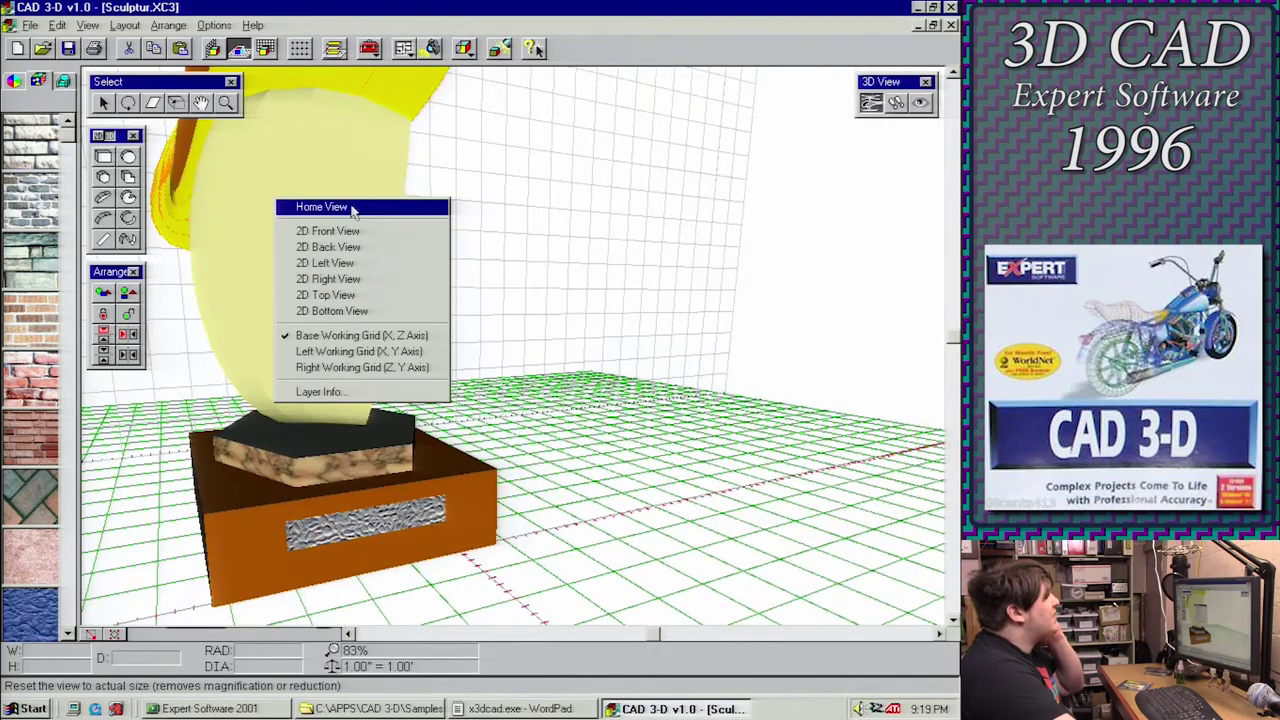
{"action": "left_click", "coordinate": [352, 209]}
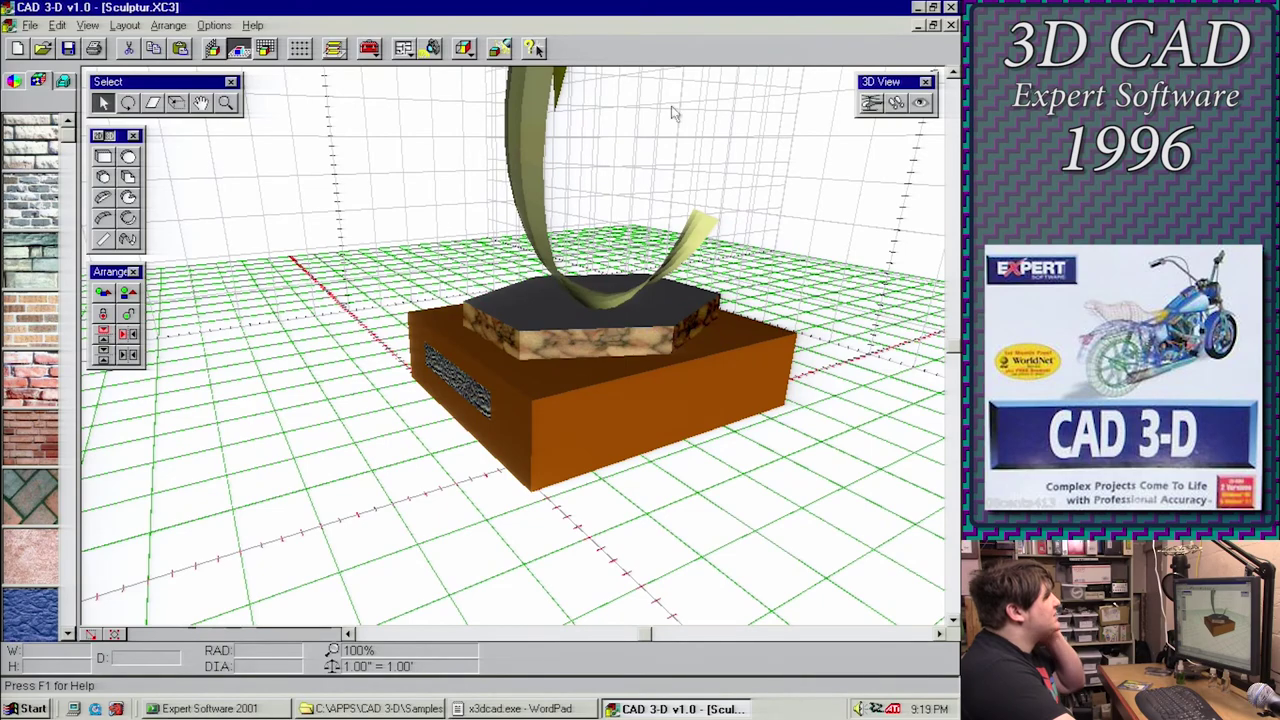
{"action": "left_click", "coordinate": [871, 104]}
{"action": "left_click_drag", "start_coordinate": [528, 208], "coordinate": [608, 229]}
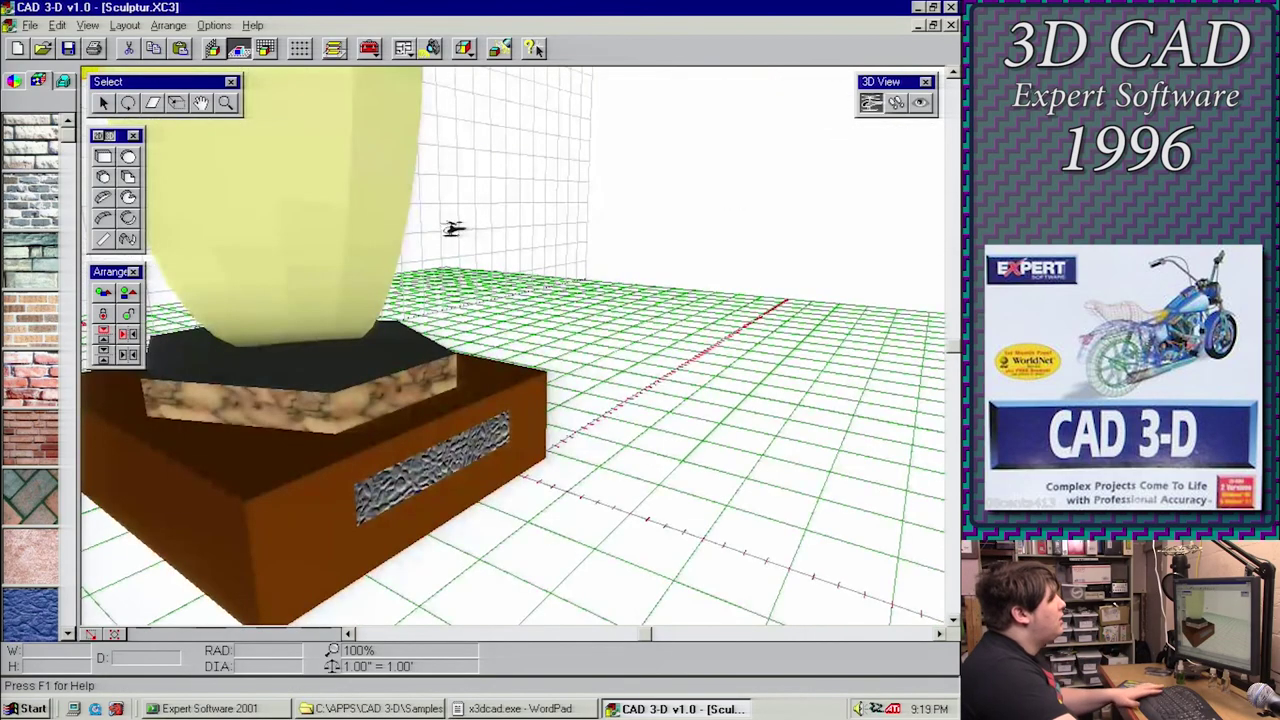
{"action": "left_click_drag", "start_coordinate": [453, 229], "coordinate": [397, 202]}
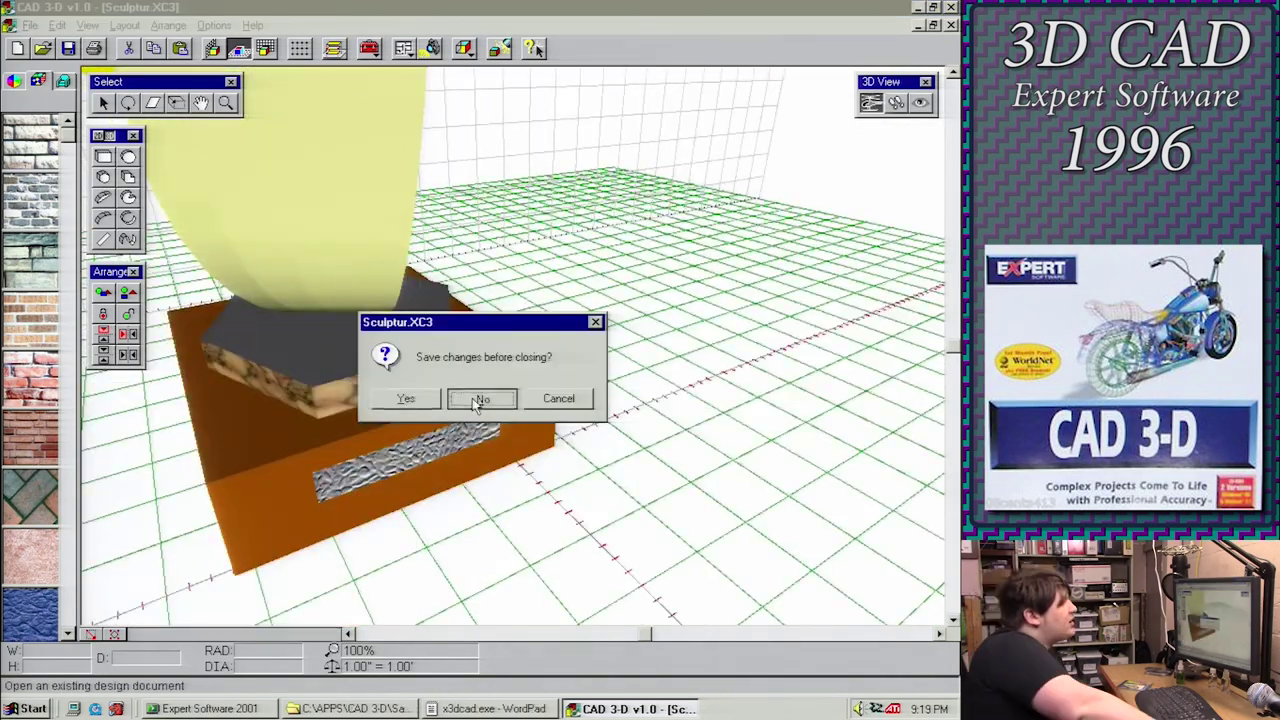
Close Sculptur.XC3 without saving the changes and open the sample drawing Tower.XC3
{"action": "left_click", "coordinate": [479, 399]}
{"action": "double_click", "coordinate": [52, 145]}
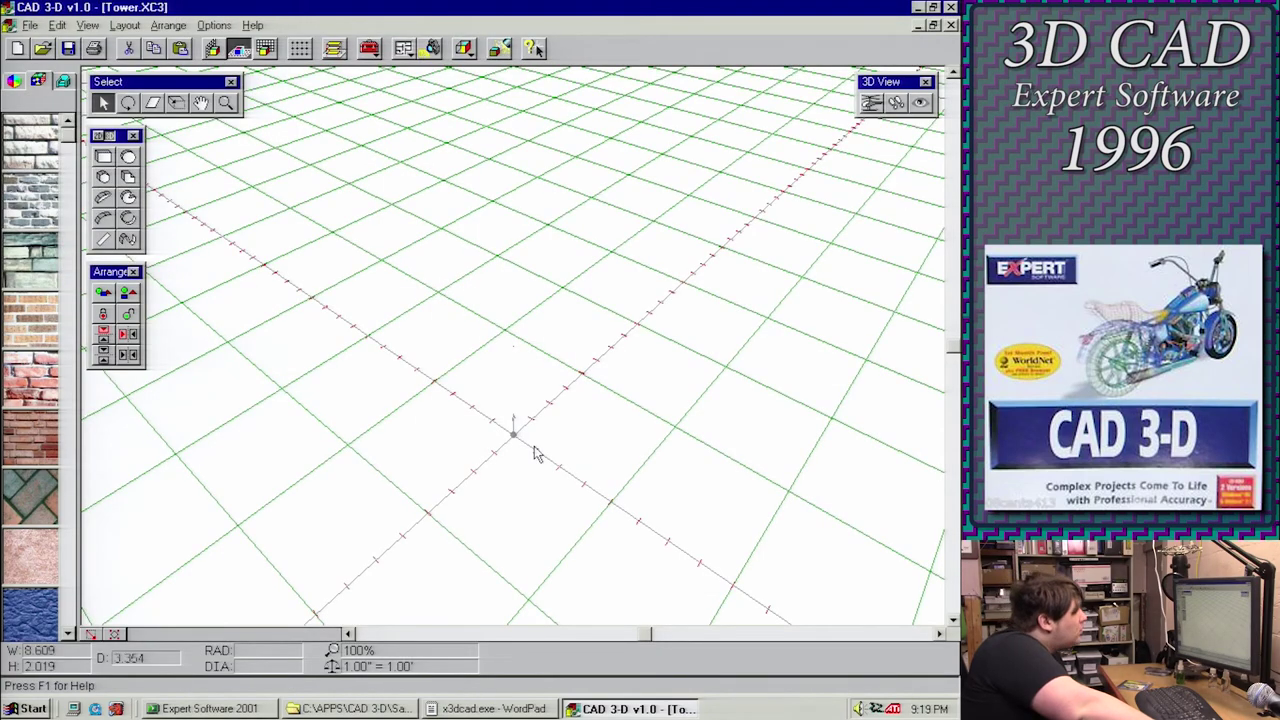
Zoom the drawing to 10% so the tower's base and island are in view, and switch from wireframe to textured rendering
{"action": "left_click", "coordinate": [225, 102]}
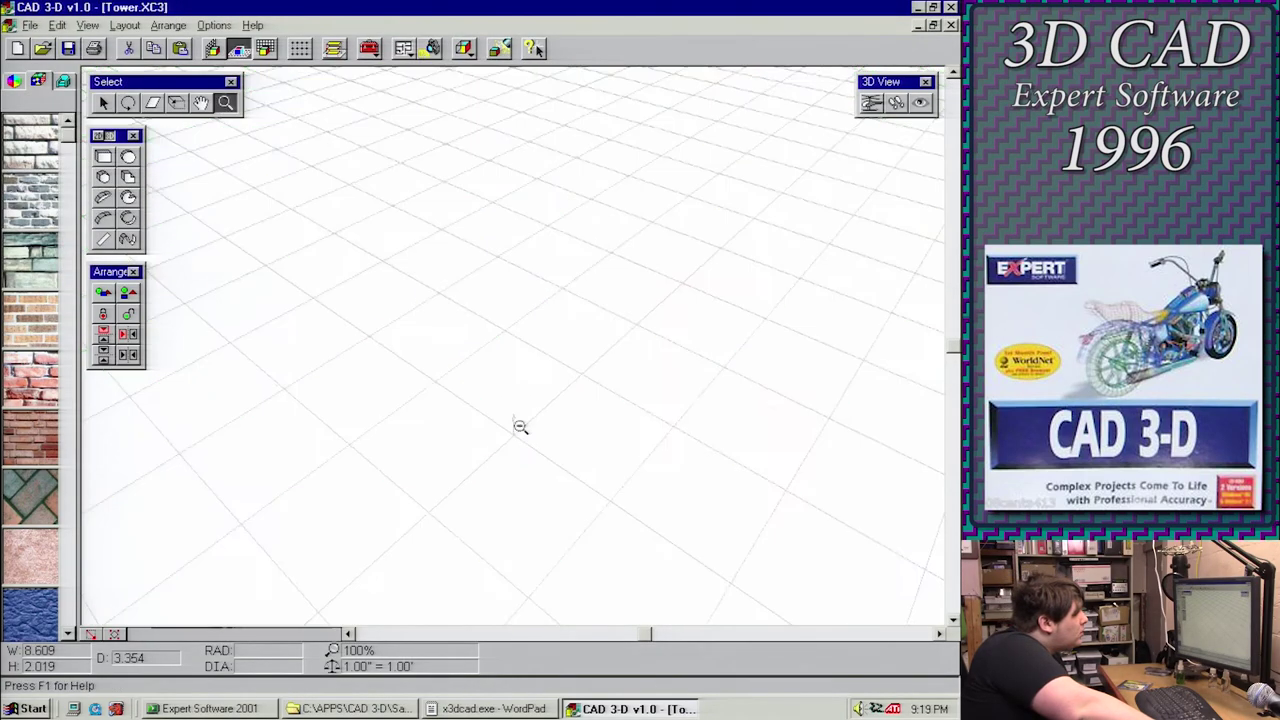
{"action": "right_click", "coordinate": [502, 376]}
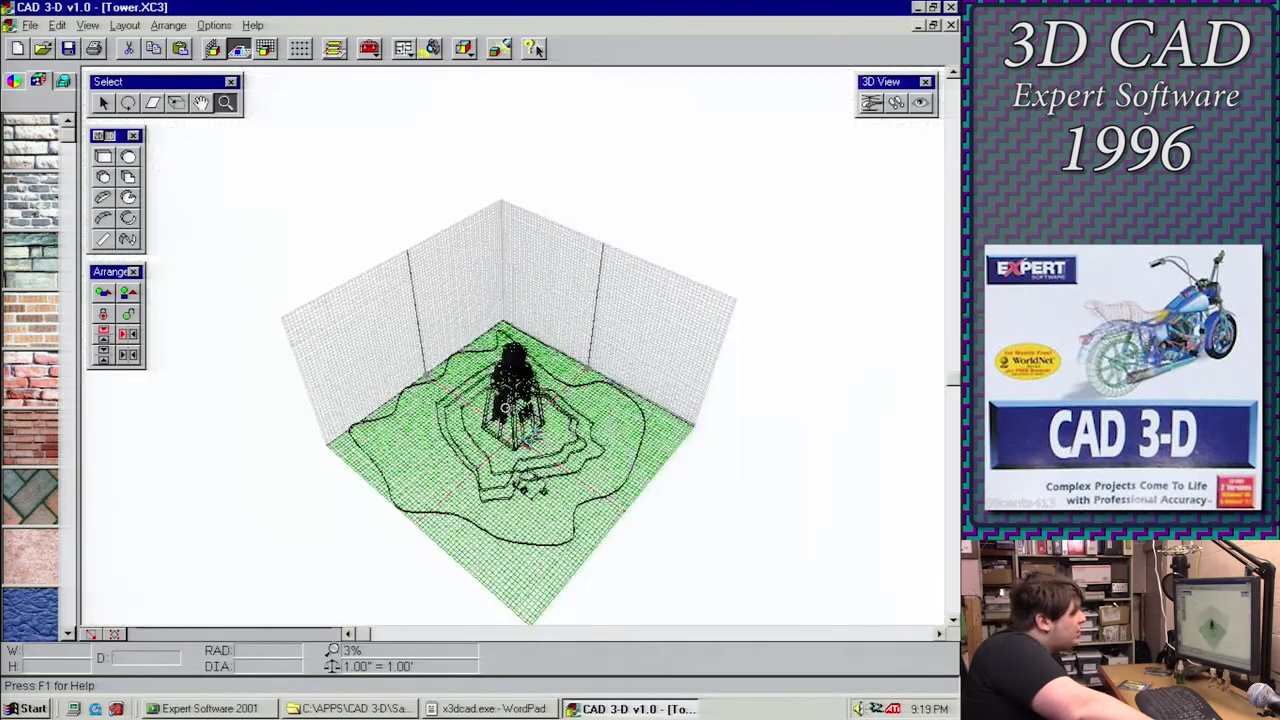
{"action": "left_click", "coordinate": [508, 404]}
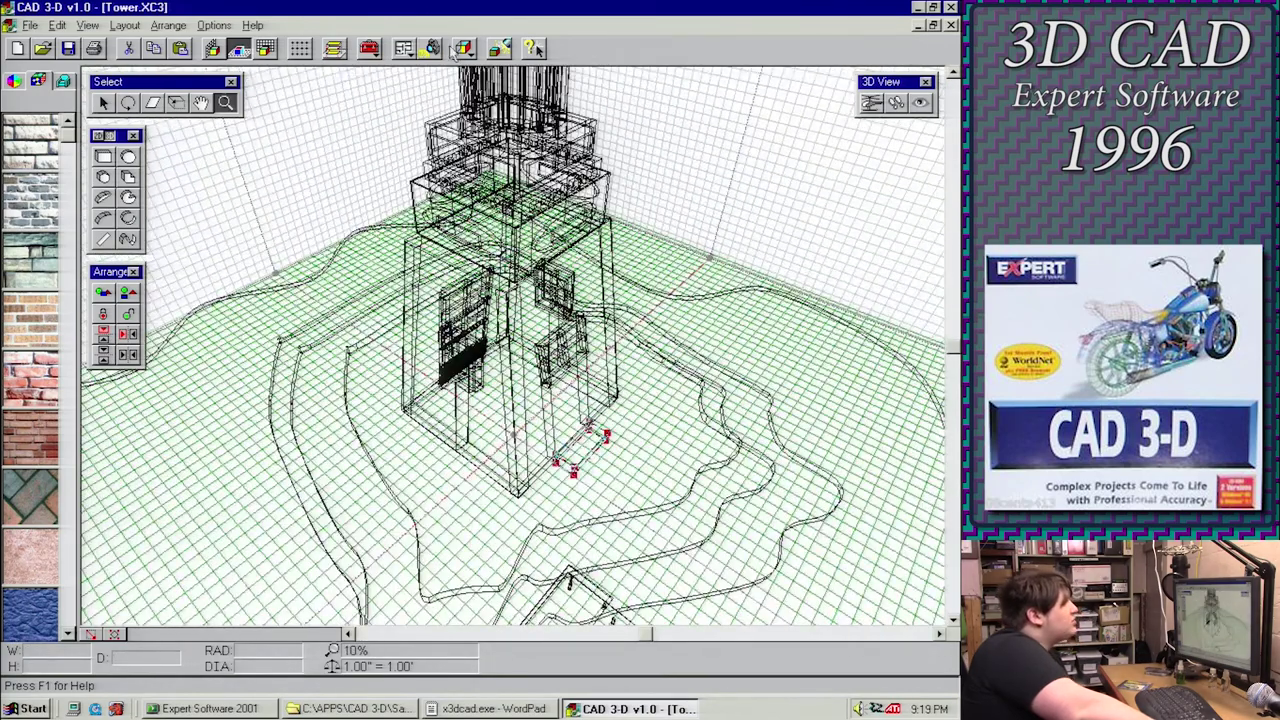
{"action": "left_click", "coordinate": [464, 48]}
{"action": "left_click", "coordinate": [470, 88]}
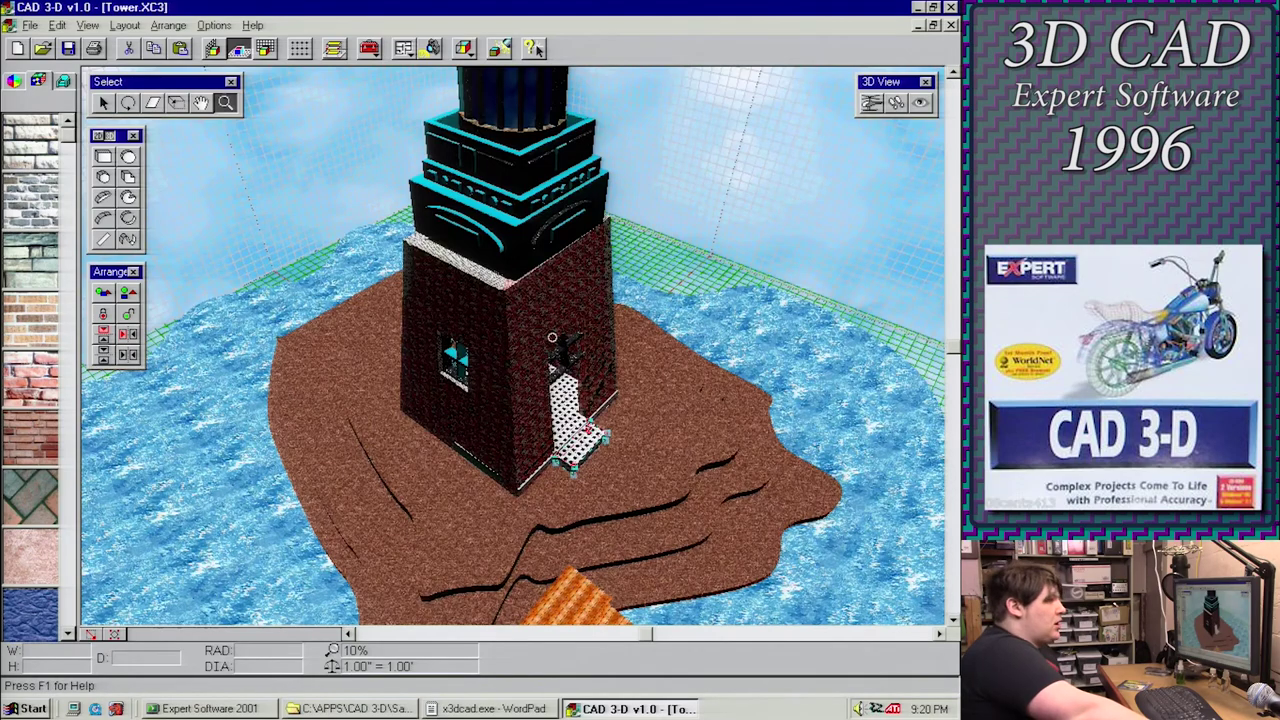
Fly around the tower to examine its walls, windows, island and dock from several sides
{"action": "left_click", "coordinate": [872, 106]}
{"action": "left_click_drag", "start_coordinate": [612, 313], "coordinate": [576, 270]}
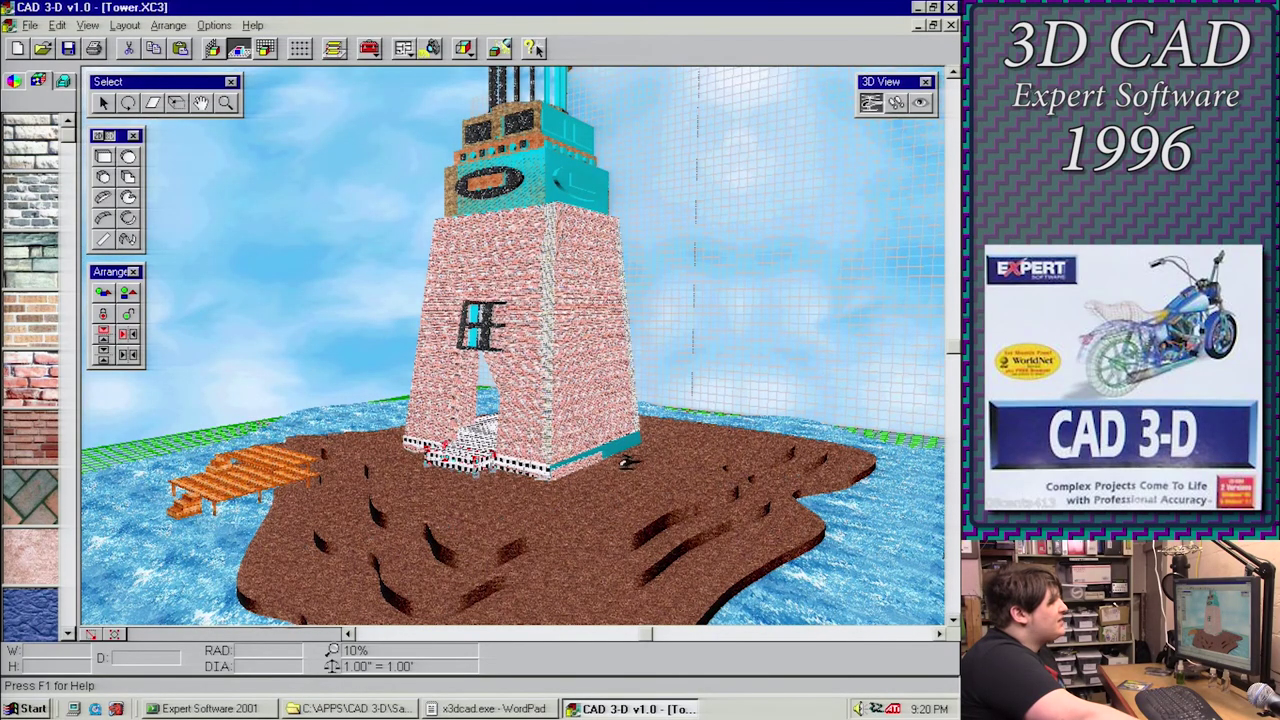
{"action": "left_click_drag", "start_coordinate": [552, 197], "coordinate": [617, 268]}
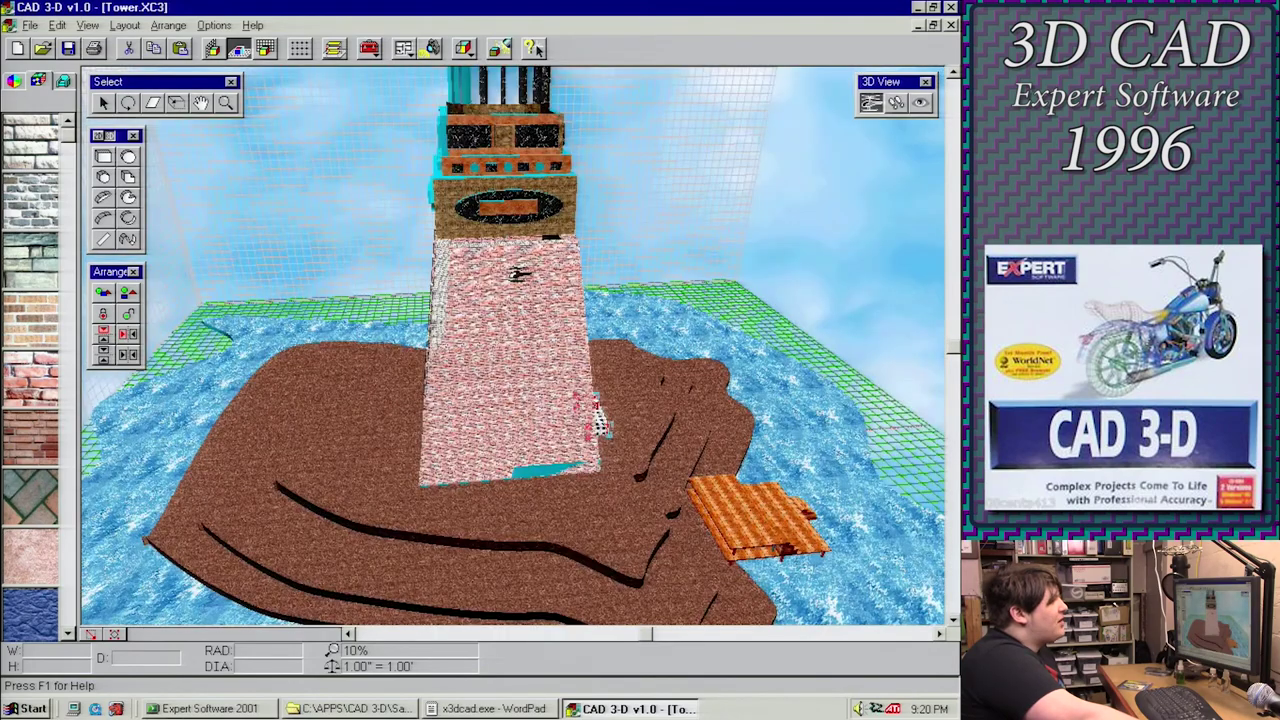
{"action": "left_click_drag", "start_coordinate": [518, 273], "coordinate": [599, 252]}
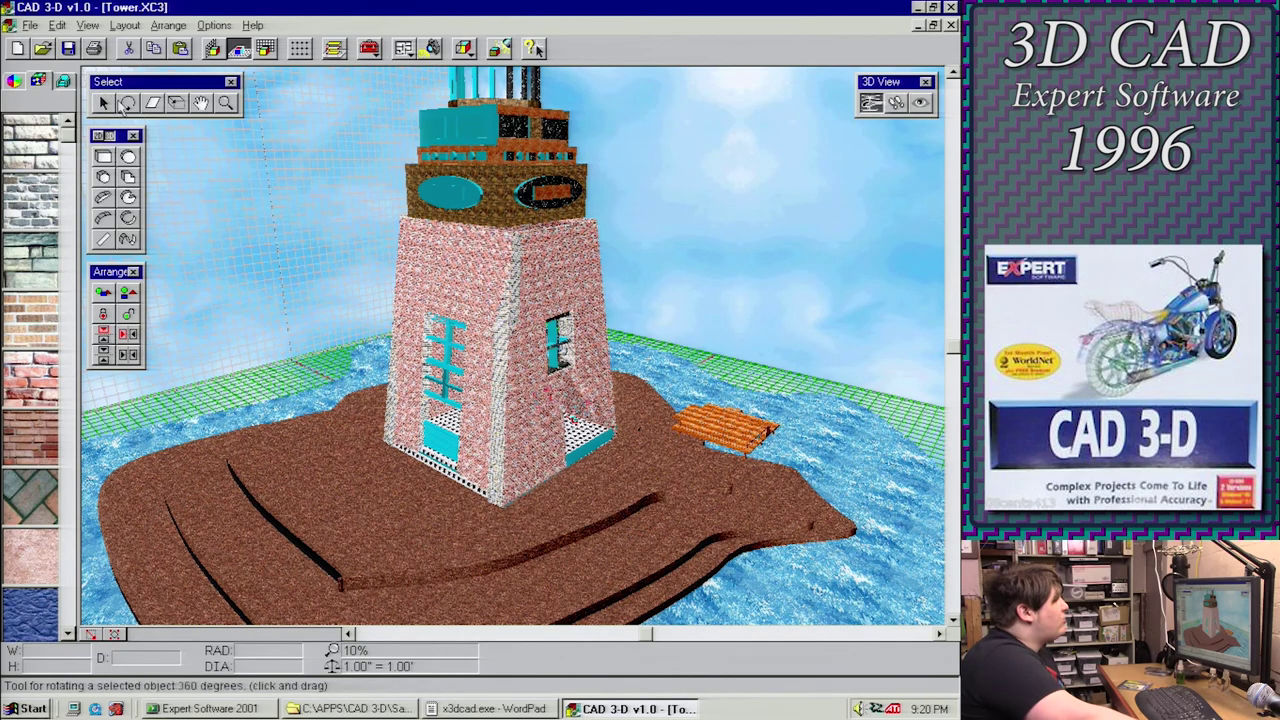
Take the tower apart by deleting its outer brick walls, the decorated section above them and the island's upper terrain layers
{"action": "left_click", "coordinate": [106, 104]}
{"action": "left_click", "coordinate": [462, 254]}
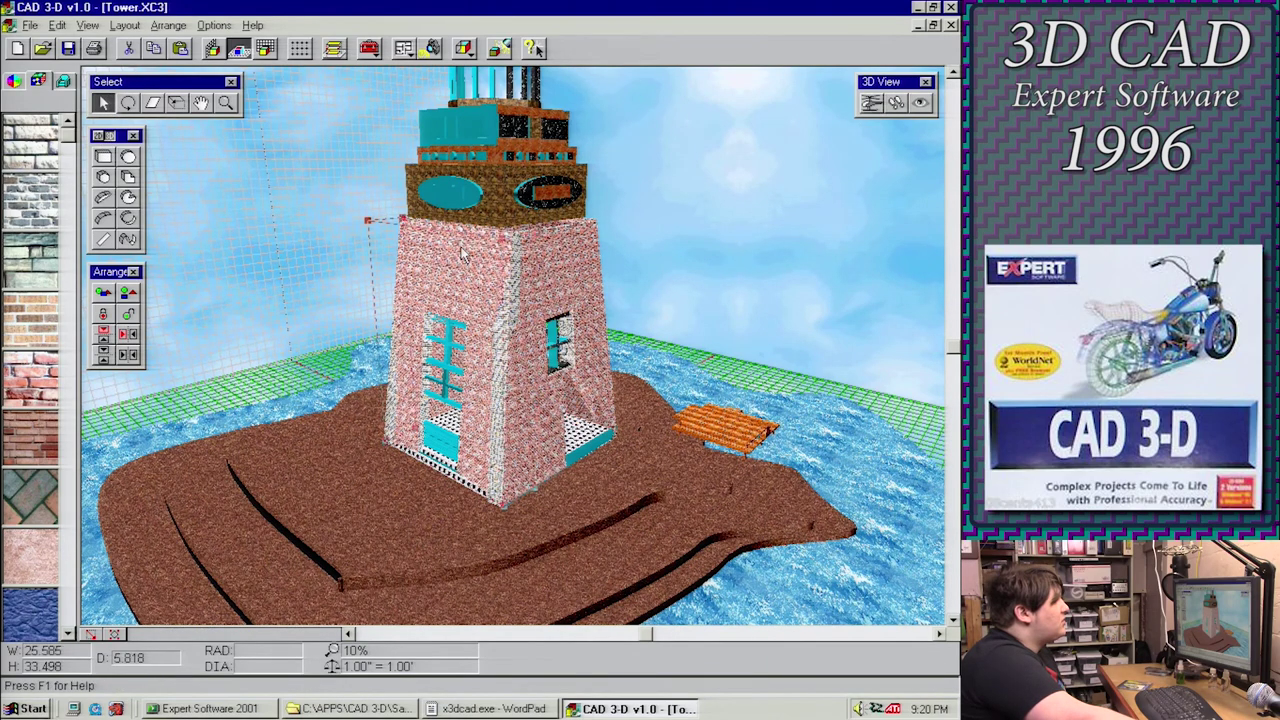
{"action": "left_click", "coordinate": [272, 246]}
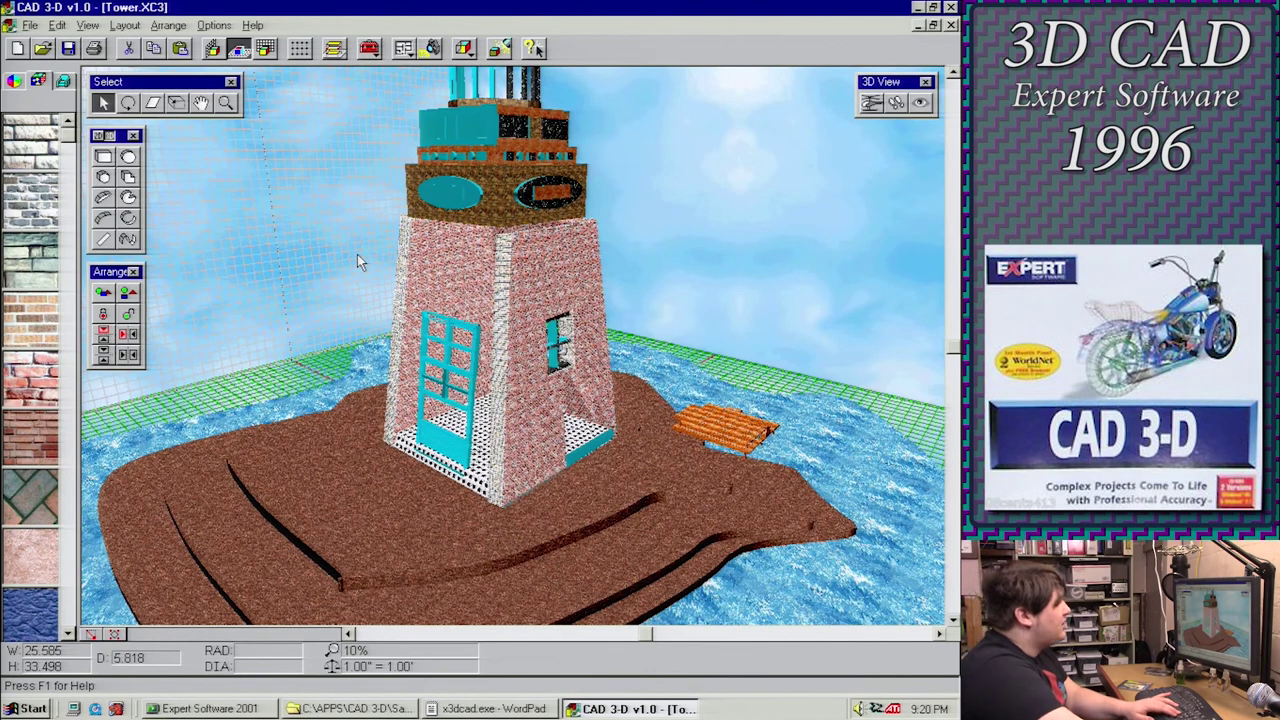
{"action": "left_click", "coordinate": [619, 491]}
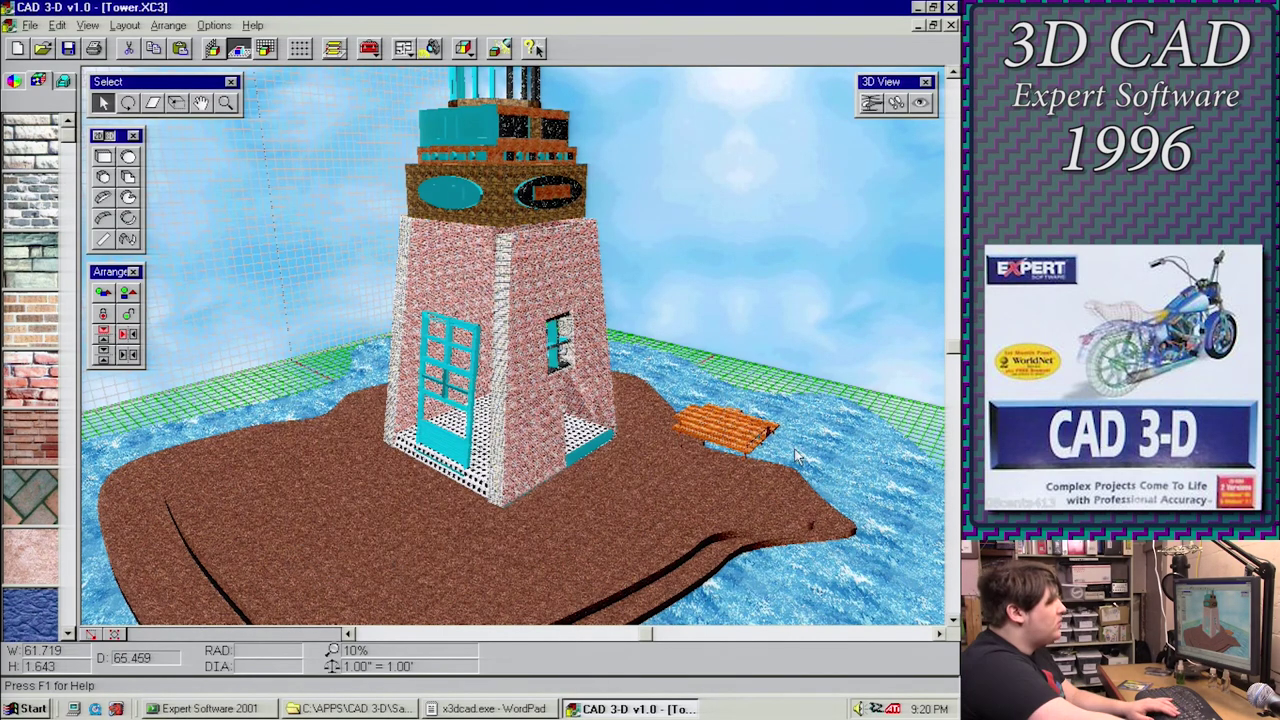
{"action": "left_click", "coordinate": [523, 246]}
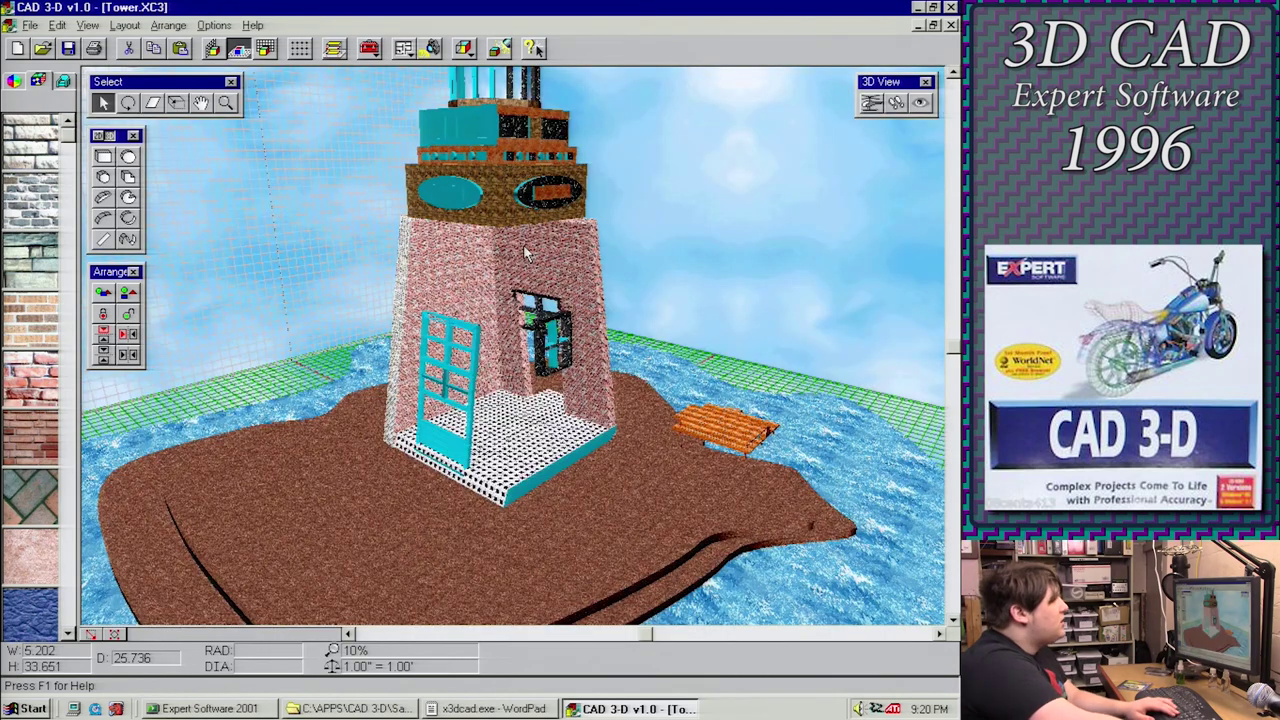
{"action": "left_click", "coordinate": [465, 213]}
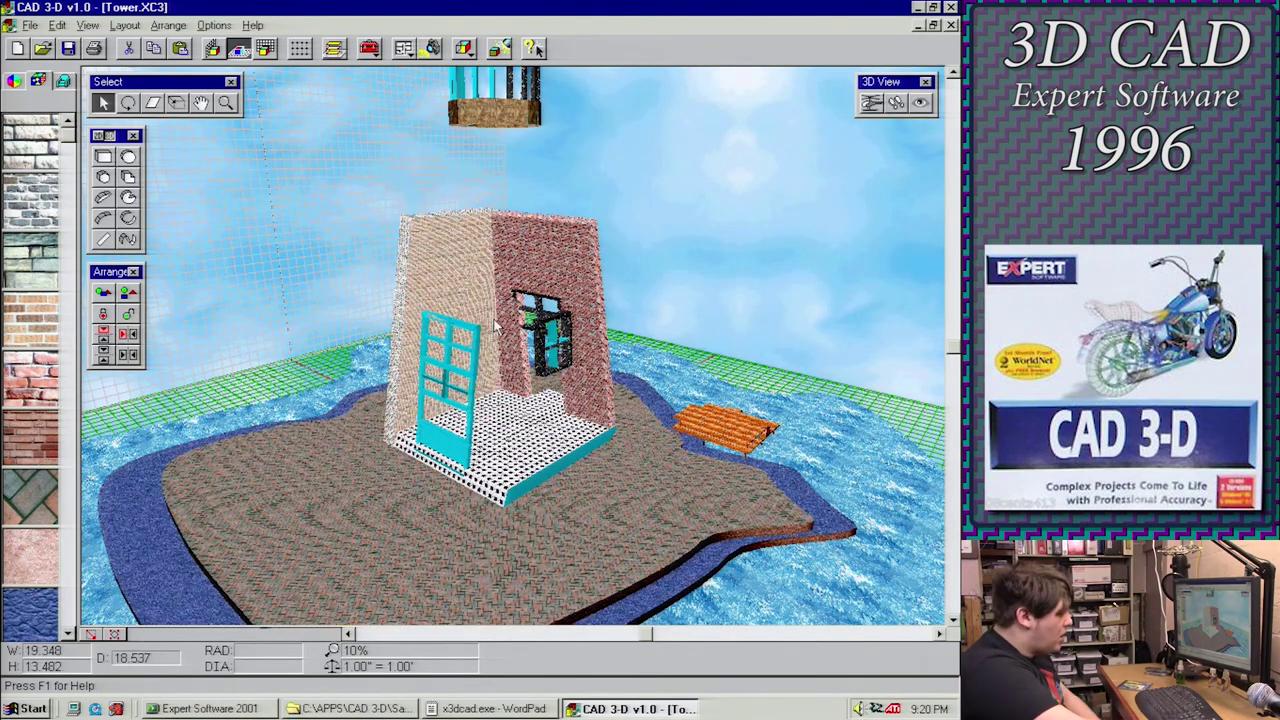
{"action": "left_click", "coordinate": [578, 286]}
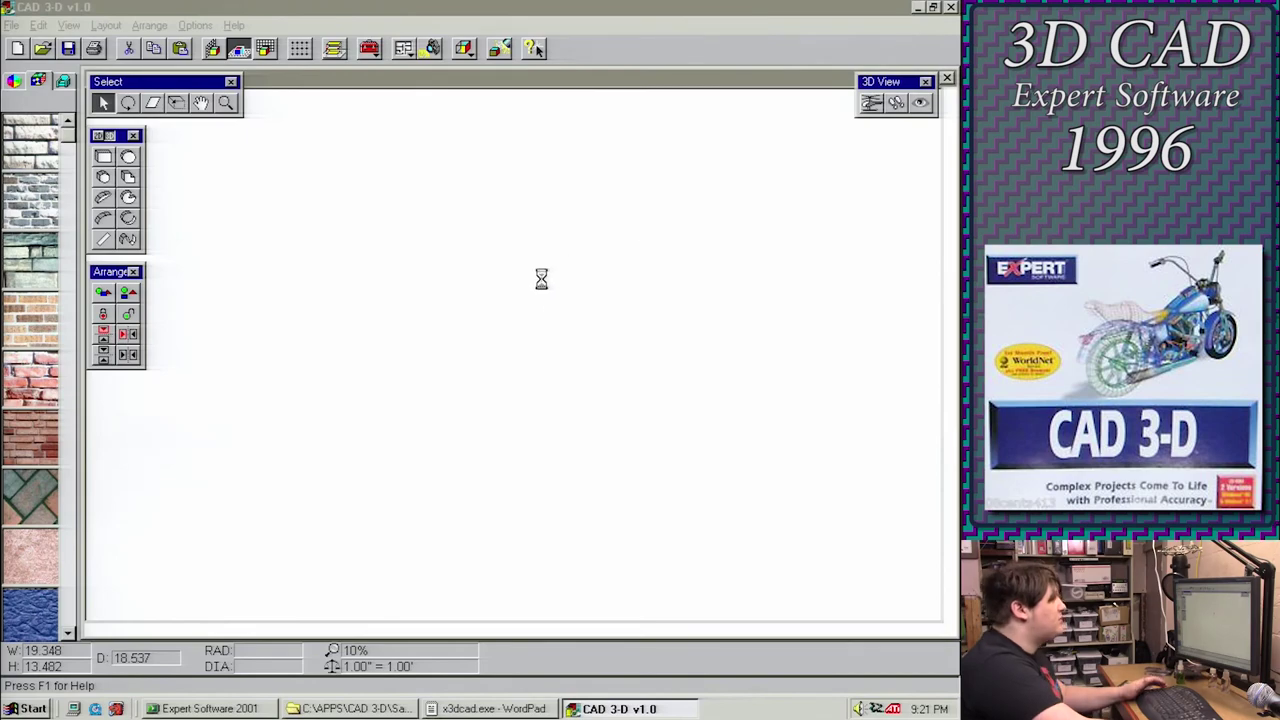